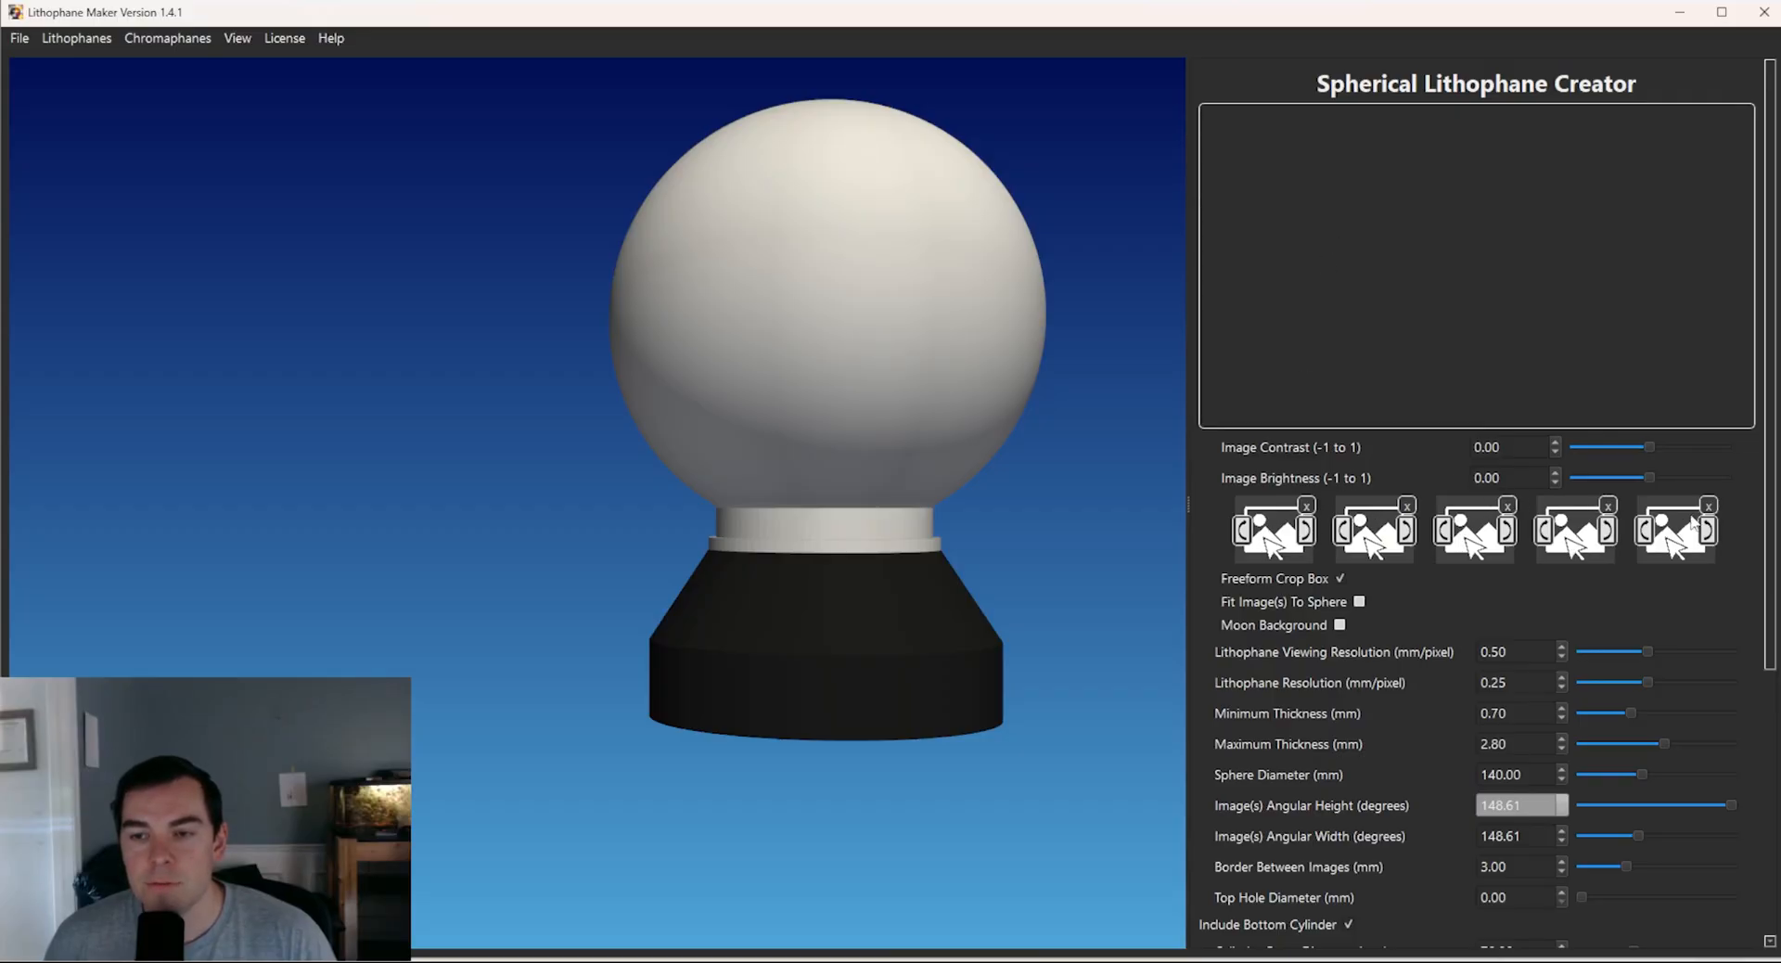
- Load TransparentBackgroundBoy.png, TransparentBackgroundBoth.png and TransparentBackgroundGirl.png into the first three image slots of the sphere
click(1393, 254)
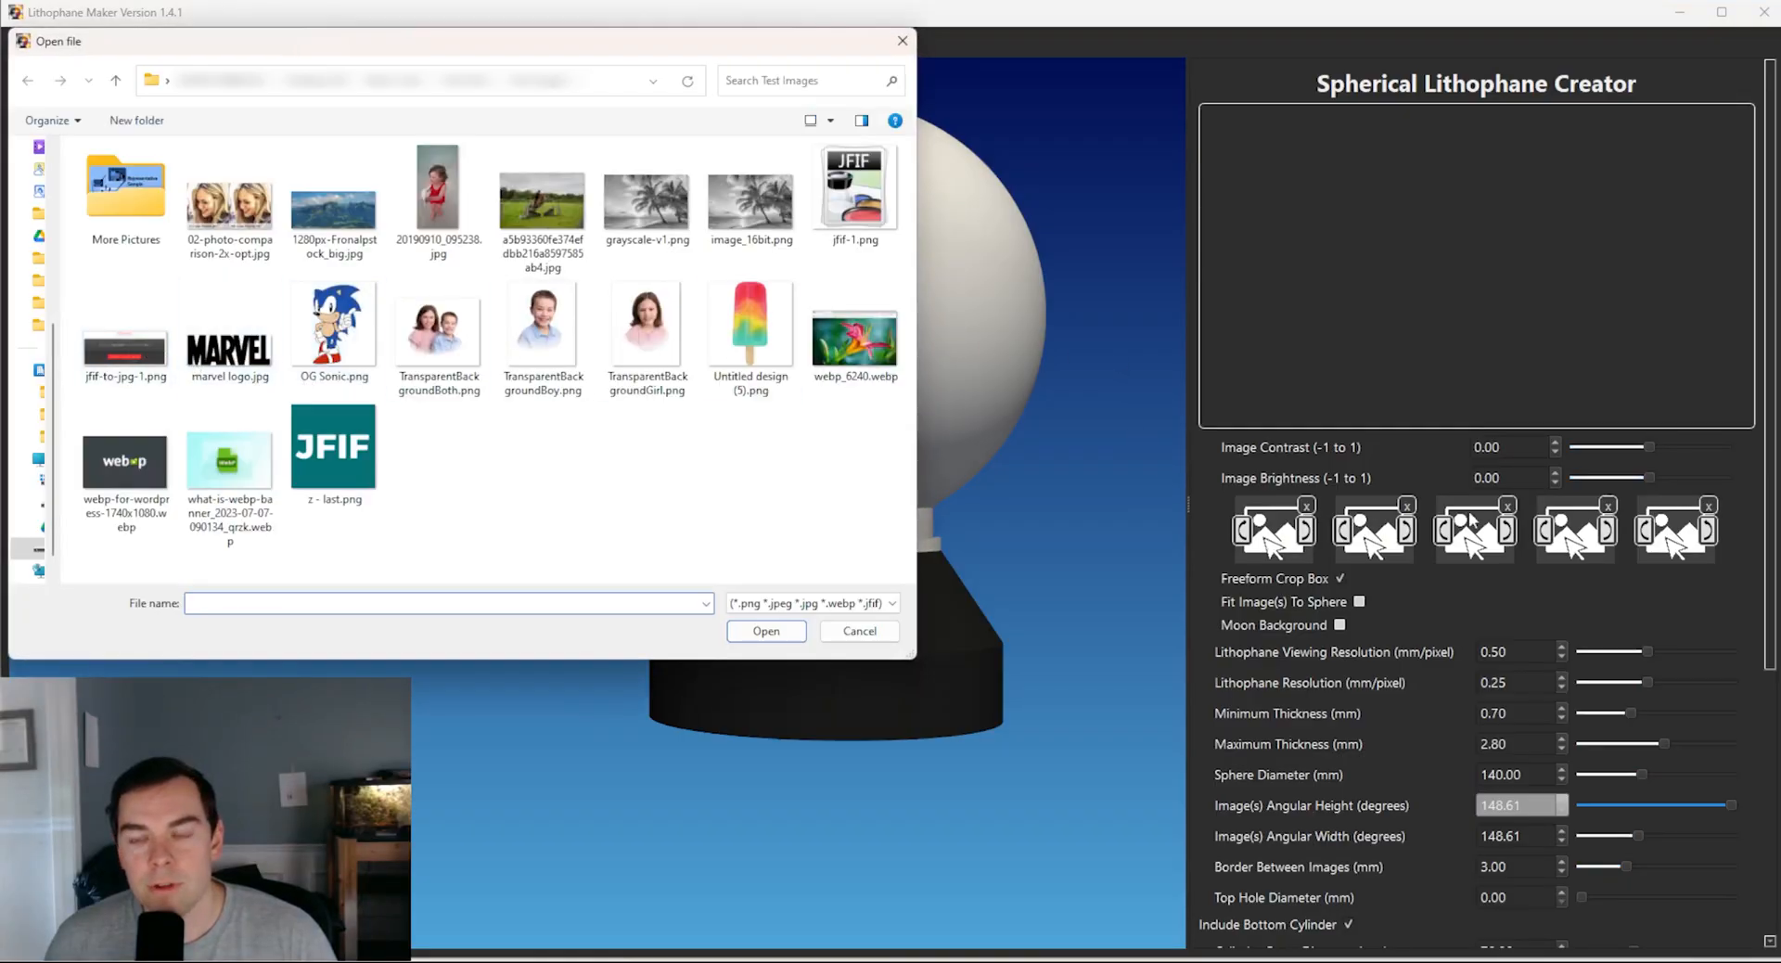
double_click(541, 348)
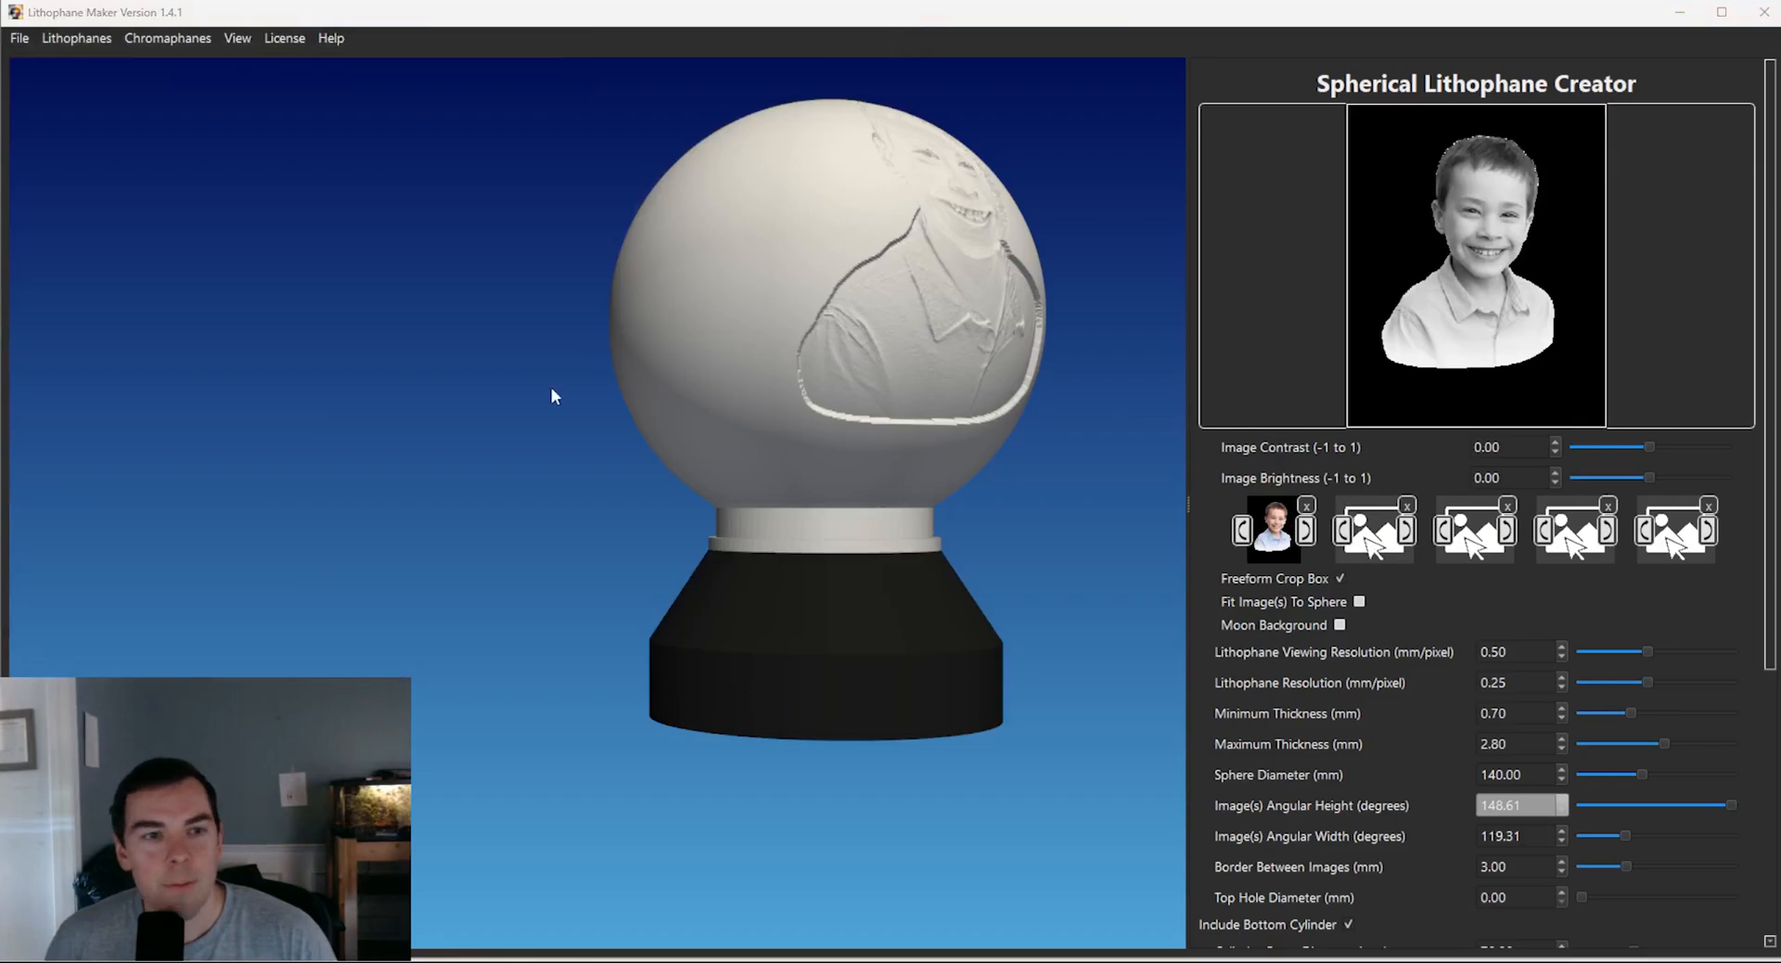
click(1375, 533)
double_click(640, 349)
click(1475, 532)
double_click(731, 342)
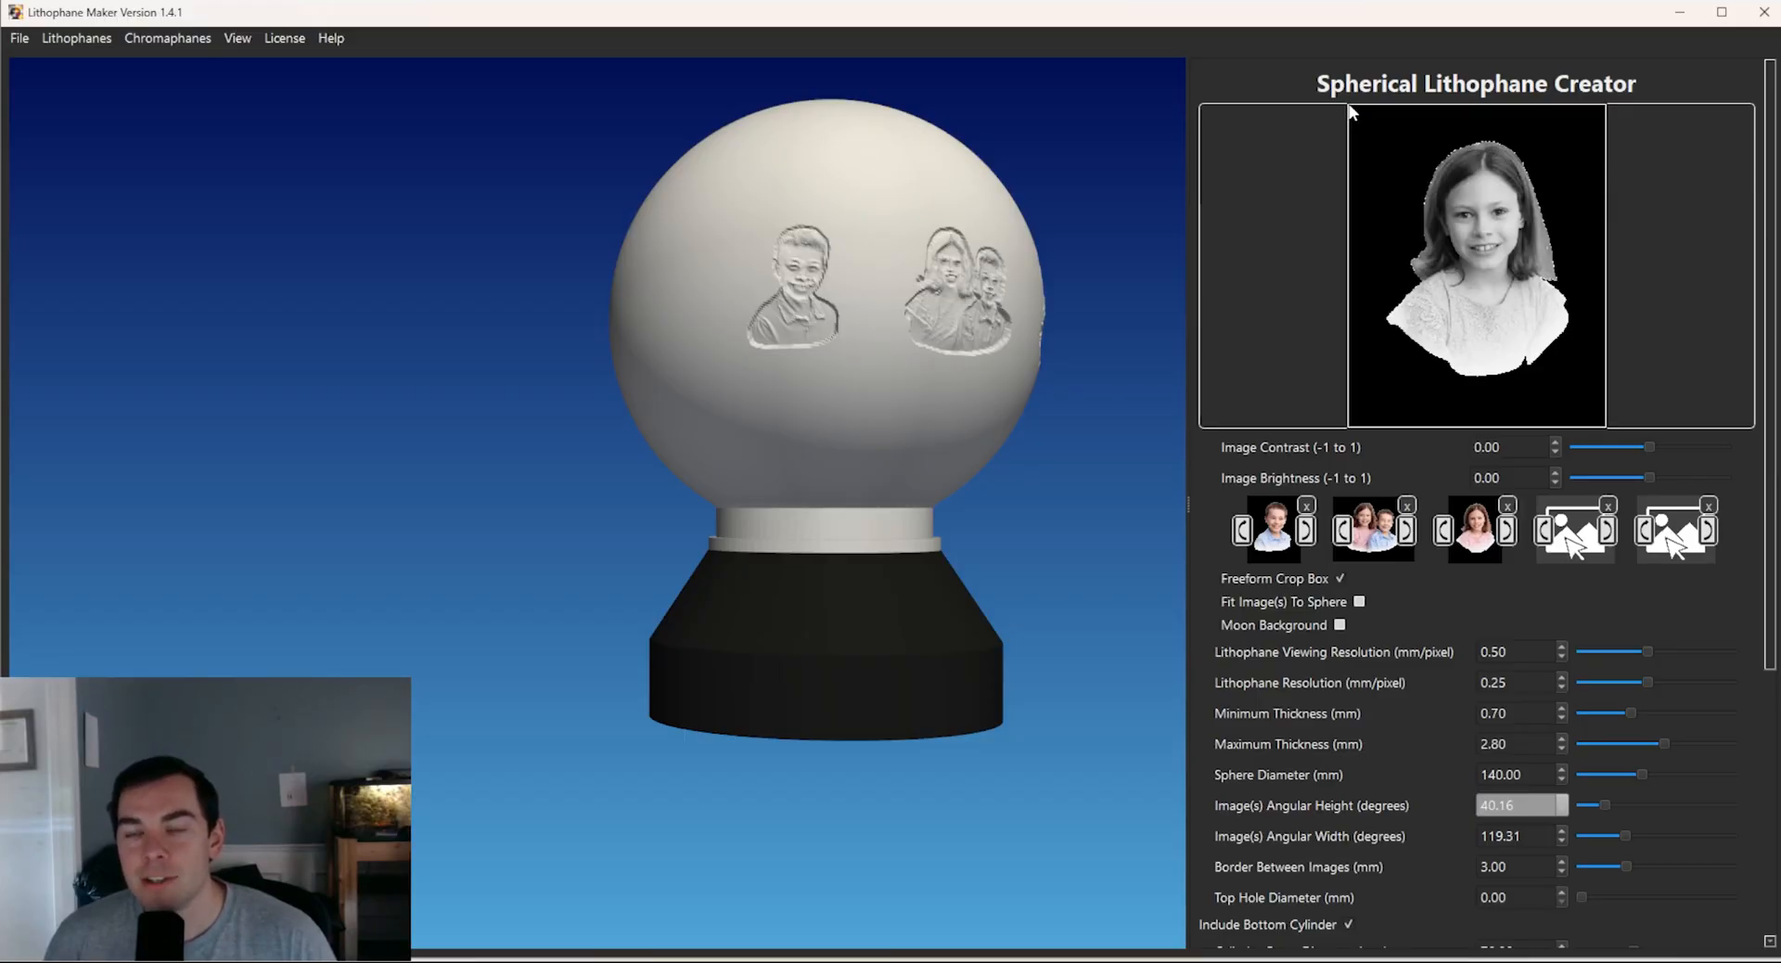
- Crop the girl's, the boy's and the two-children image tightly around their subjects
drag(1350, 107, 1383, 144)
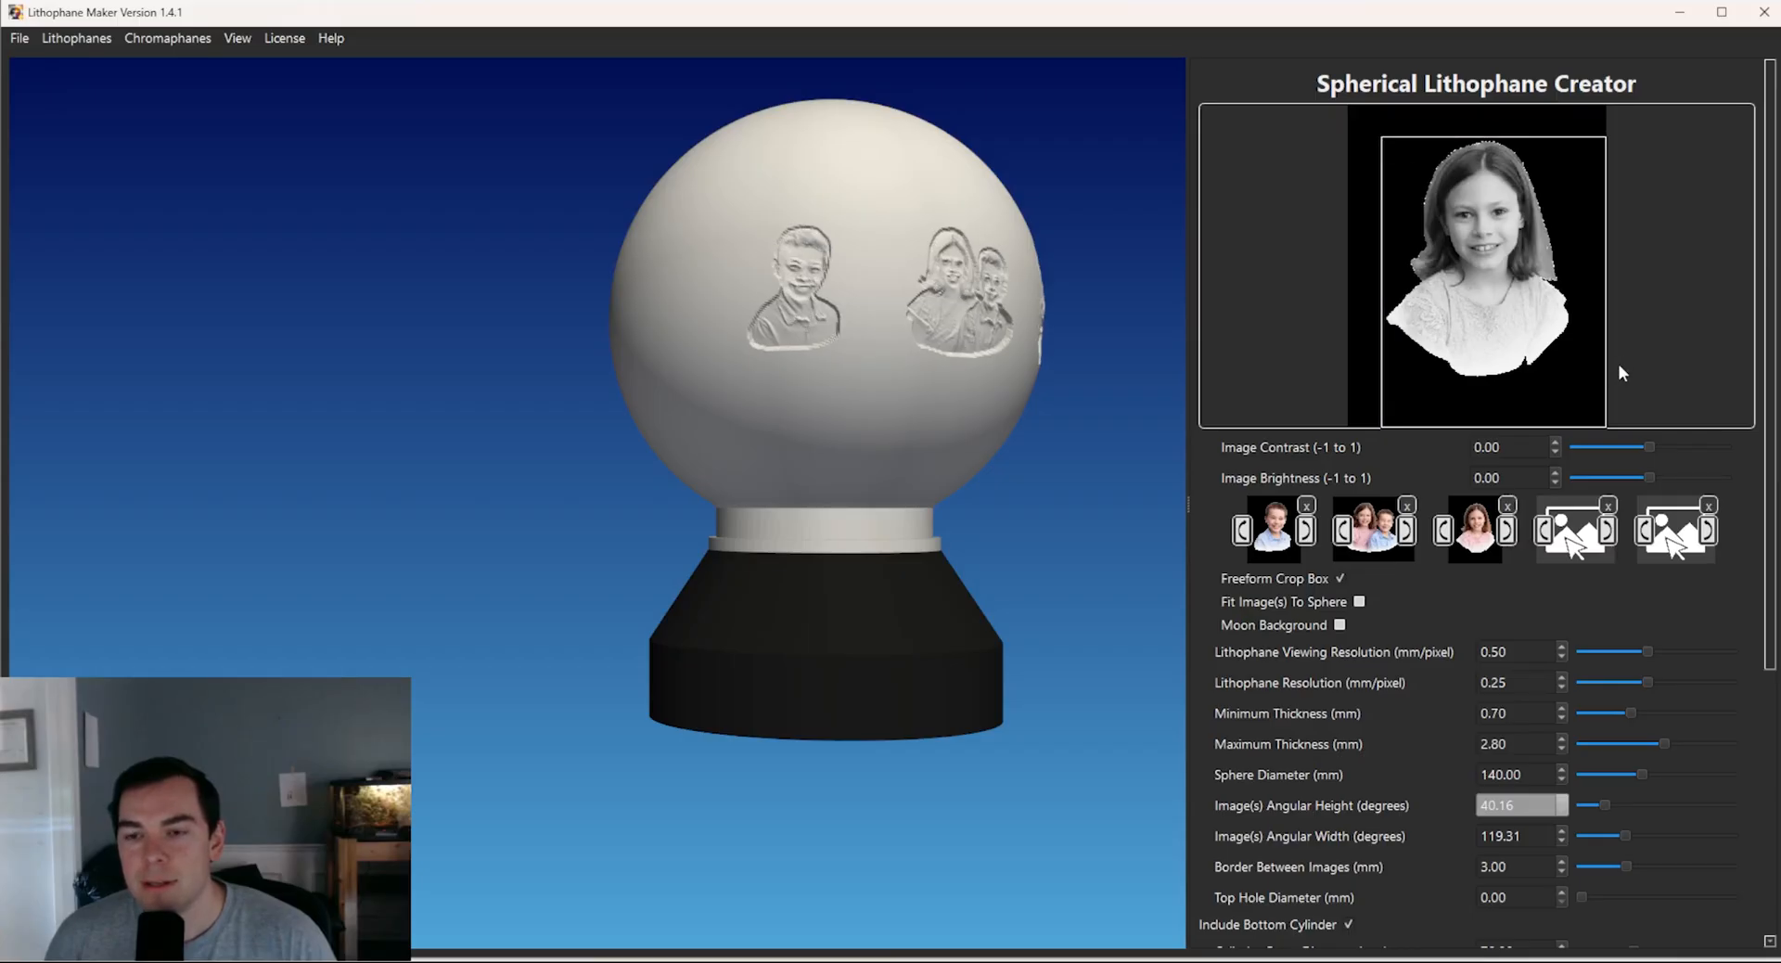
drag(1610, 427, 1574, 386)
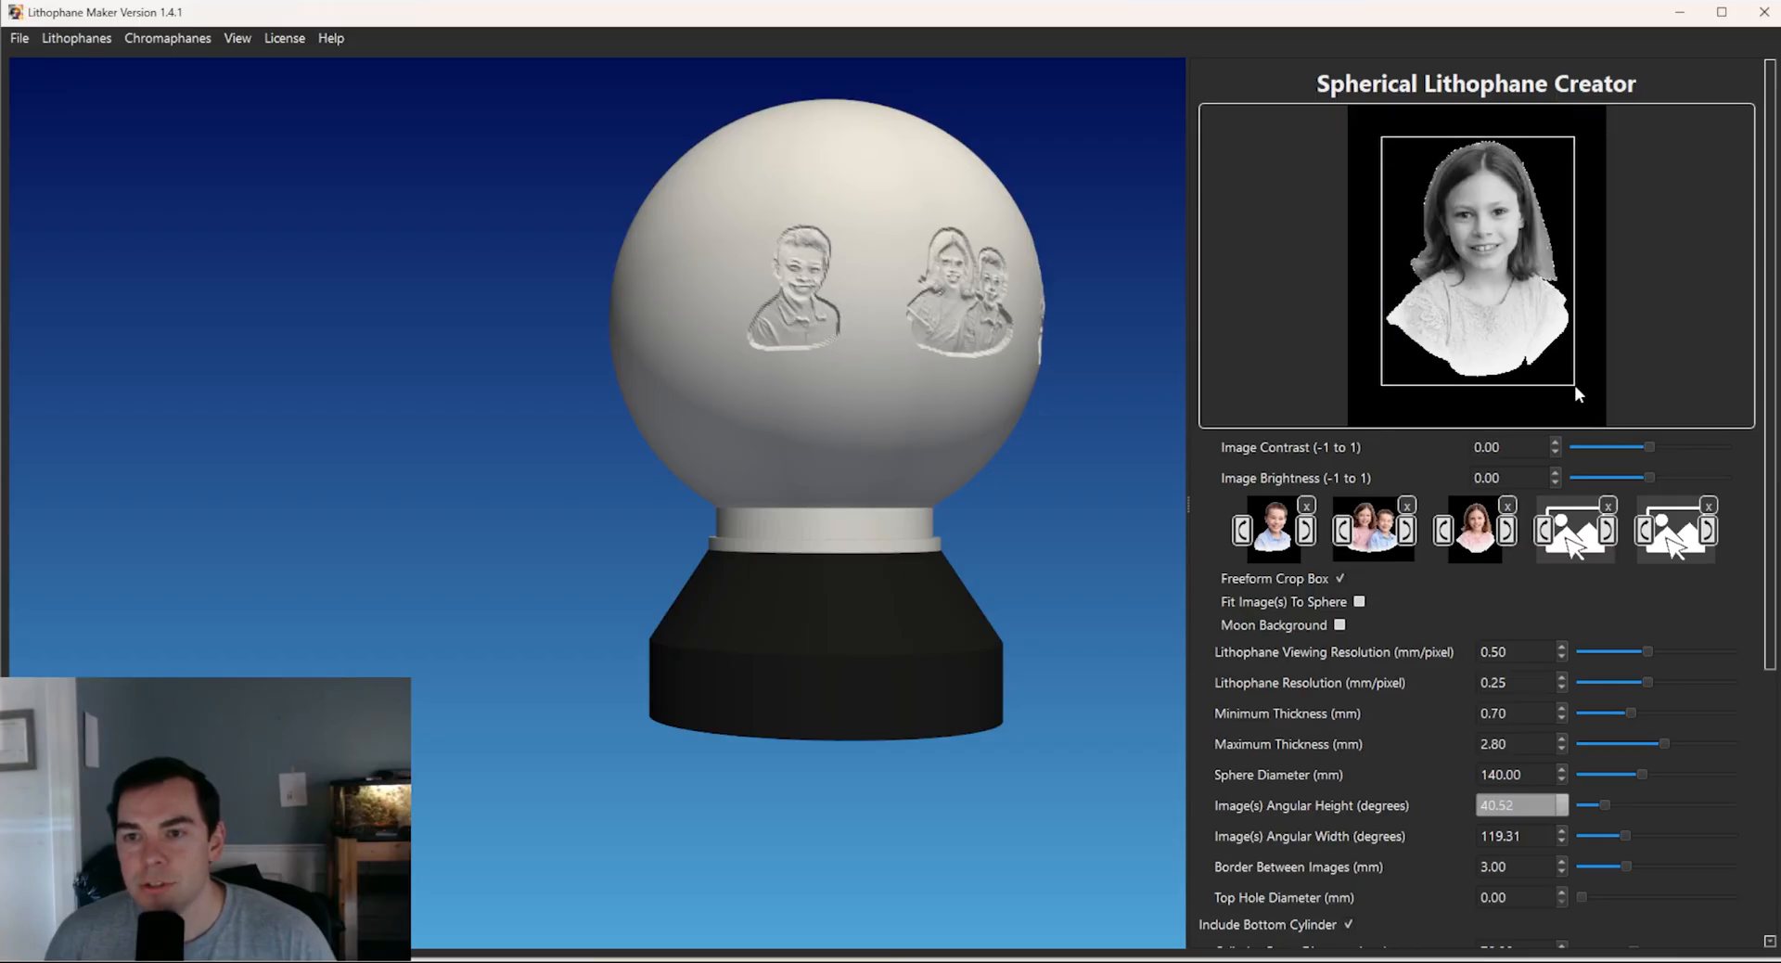
click(1276, 527)
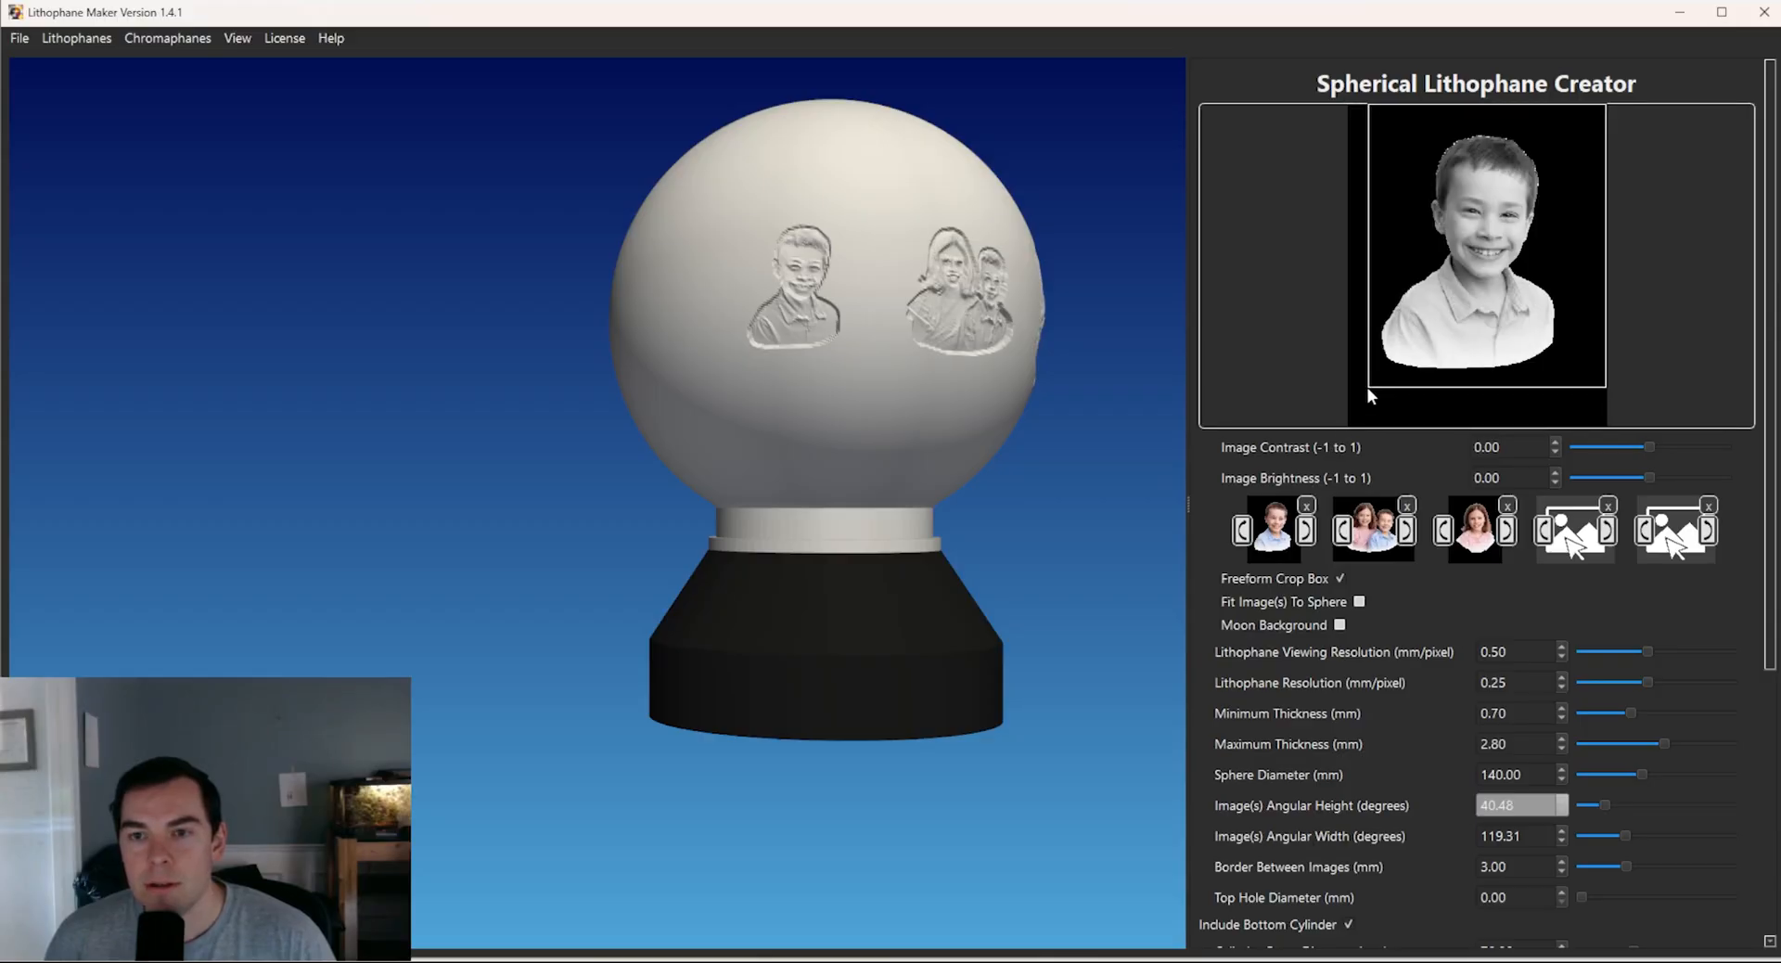
drag(1604, 111, 1560, 135)
click(1388, 515)
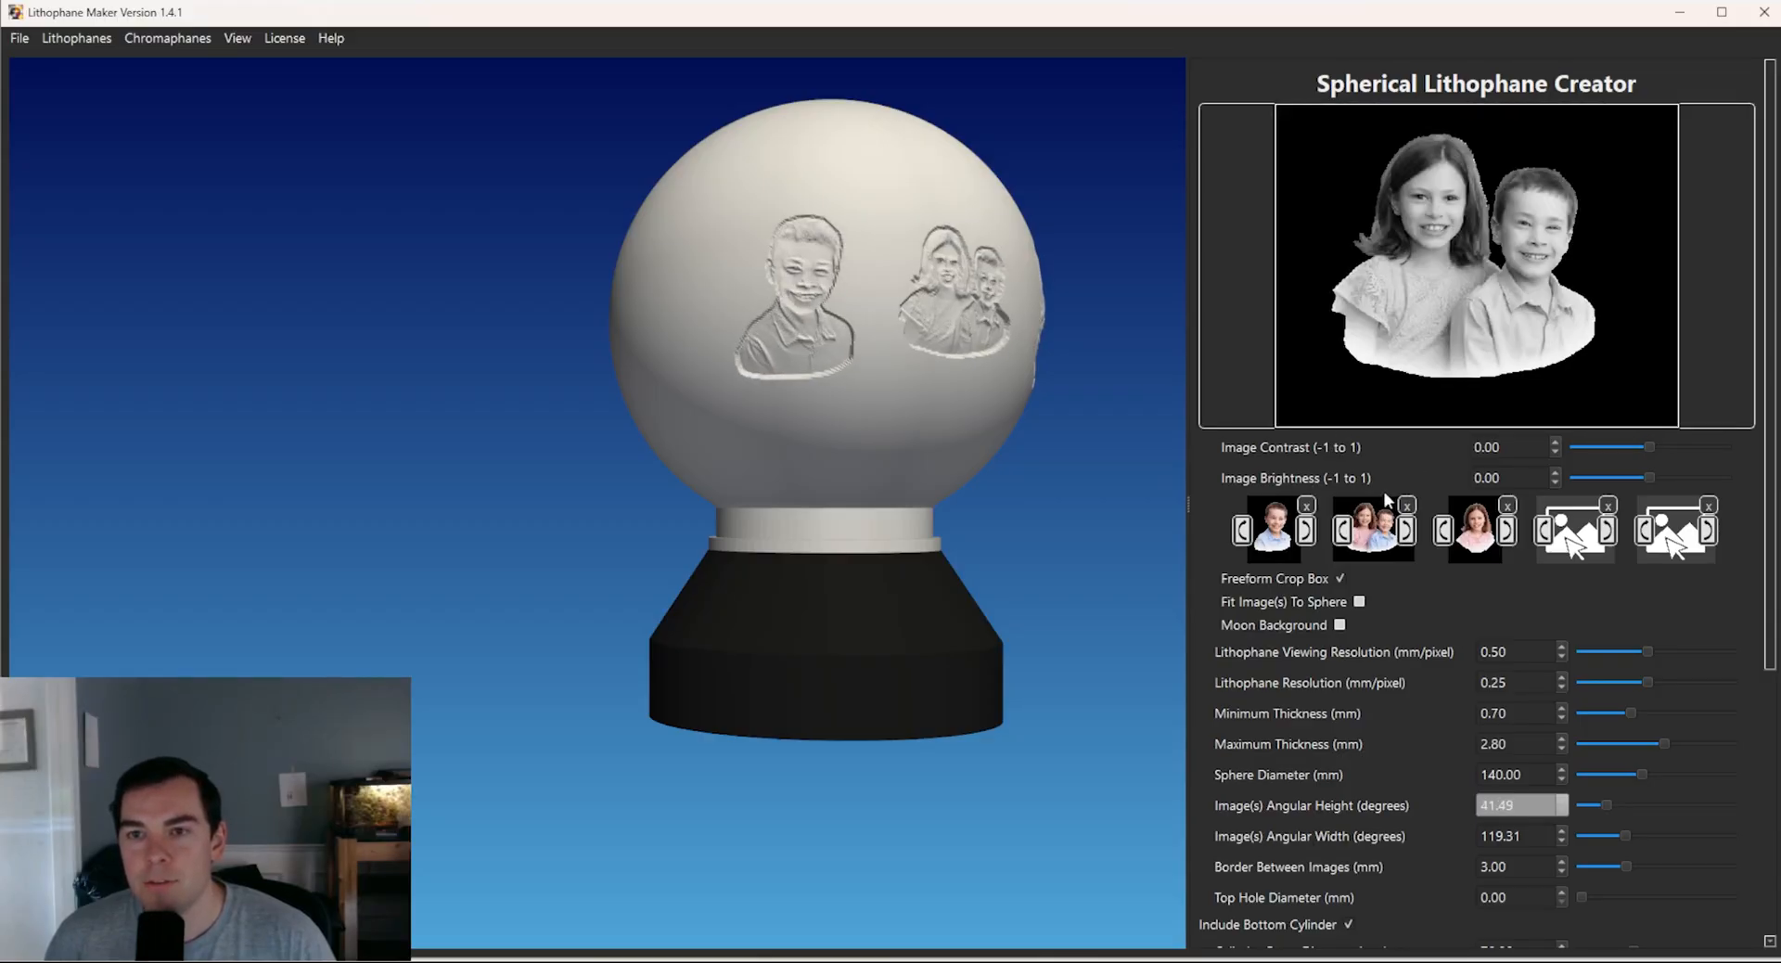
drag(1279, 428, 1328, 387)
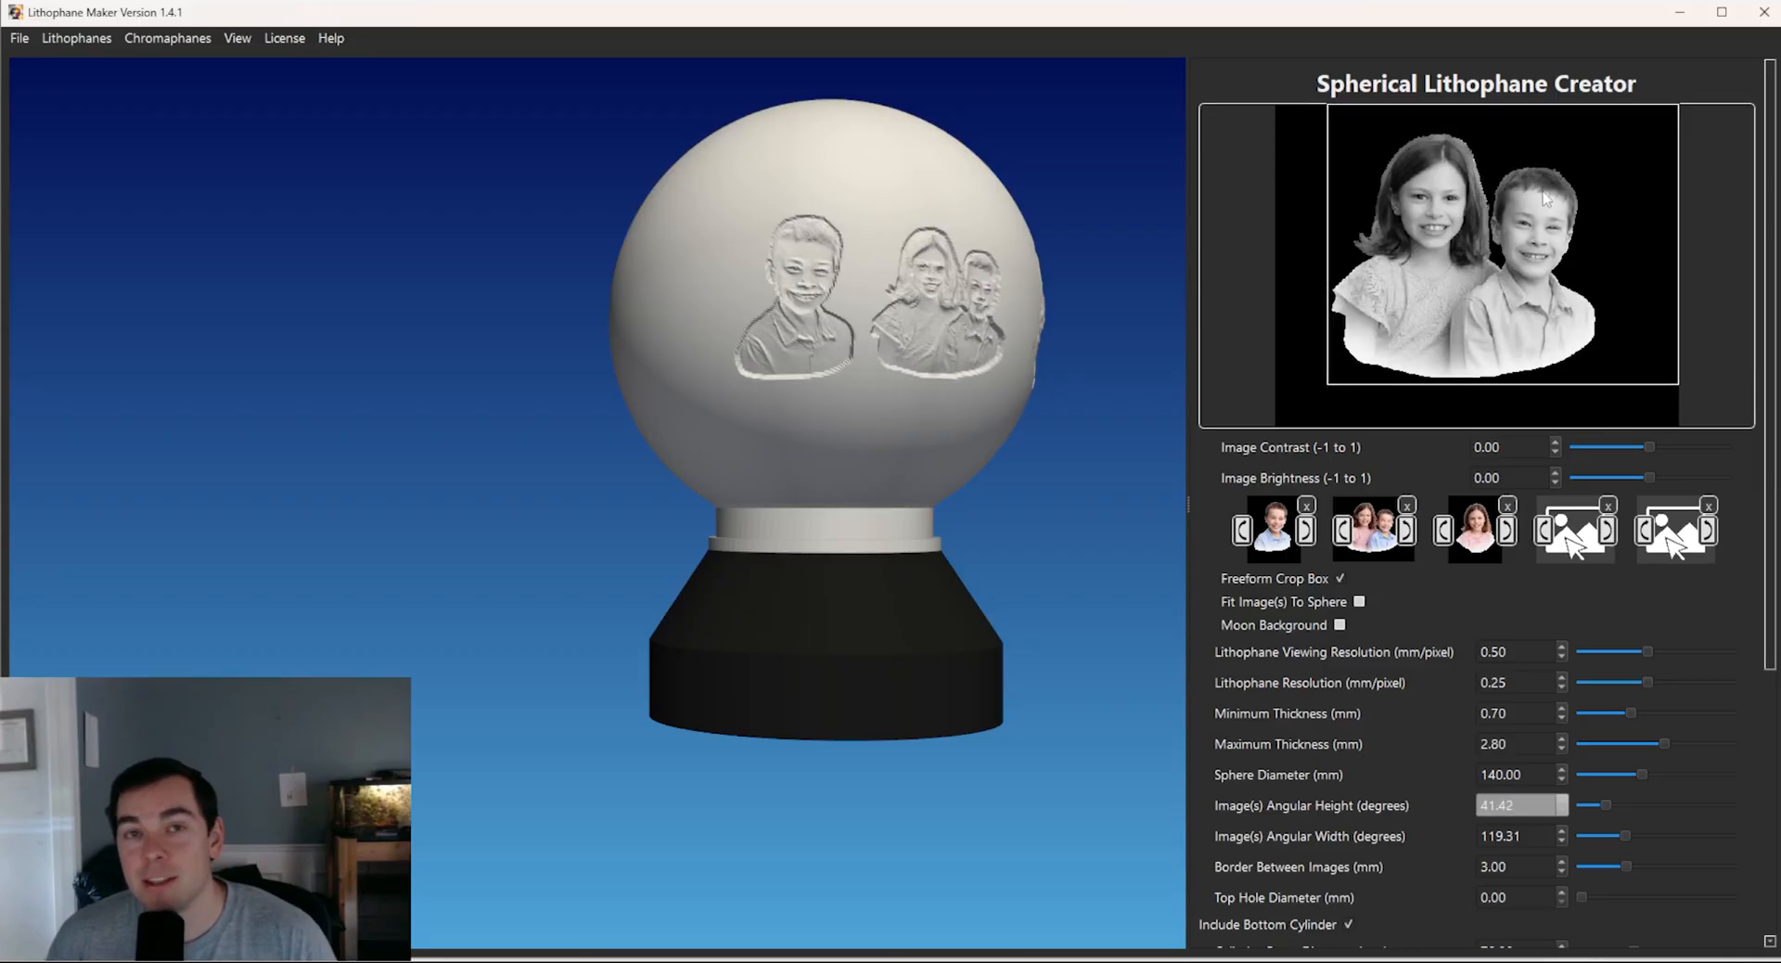
drag(1677, 106, 1601, 124)
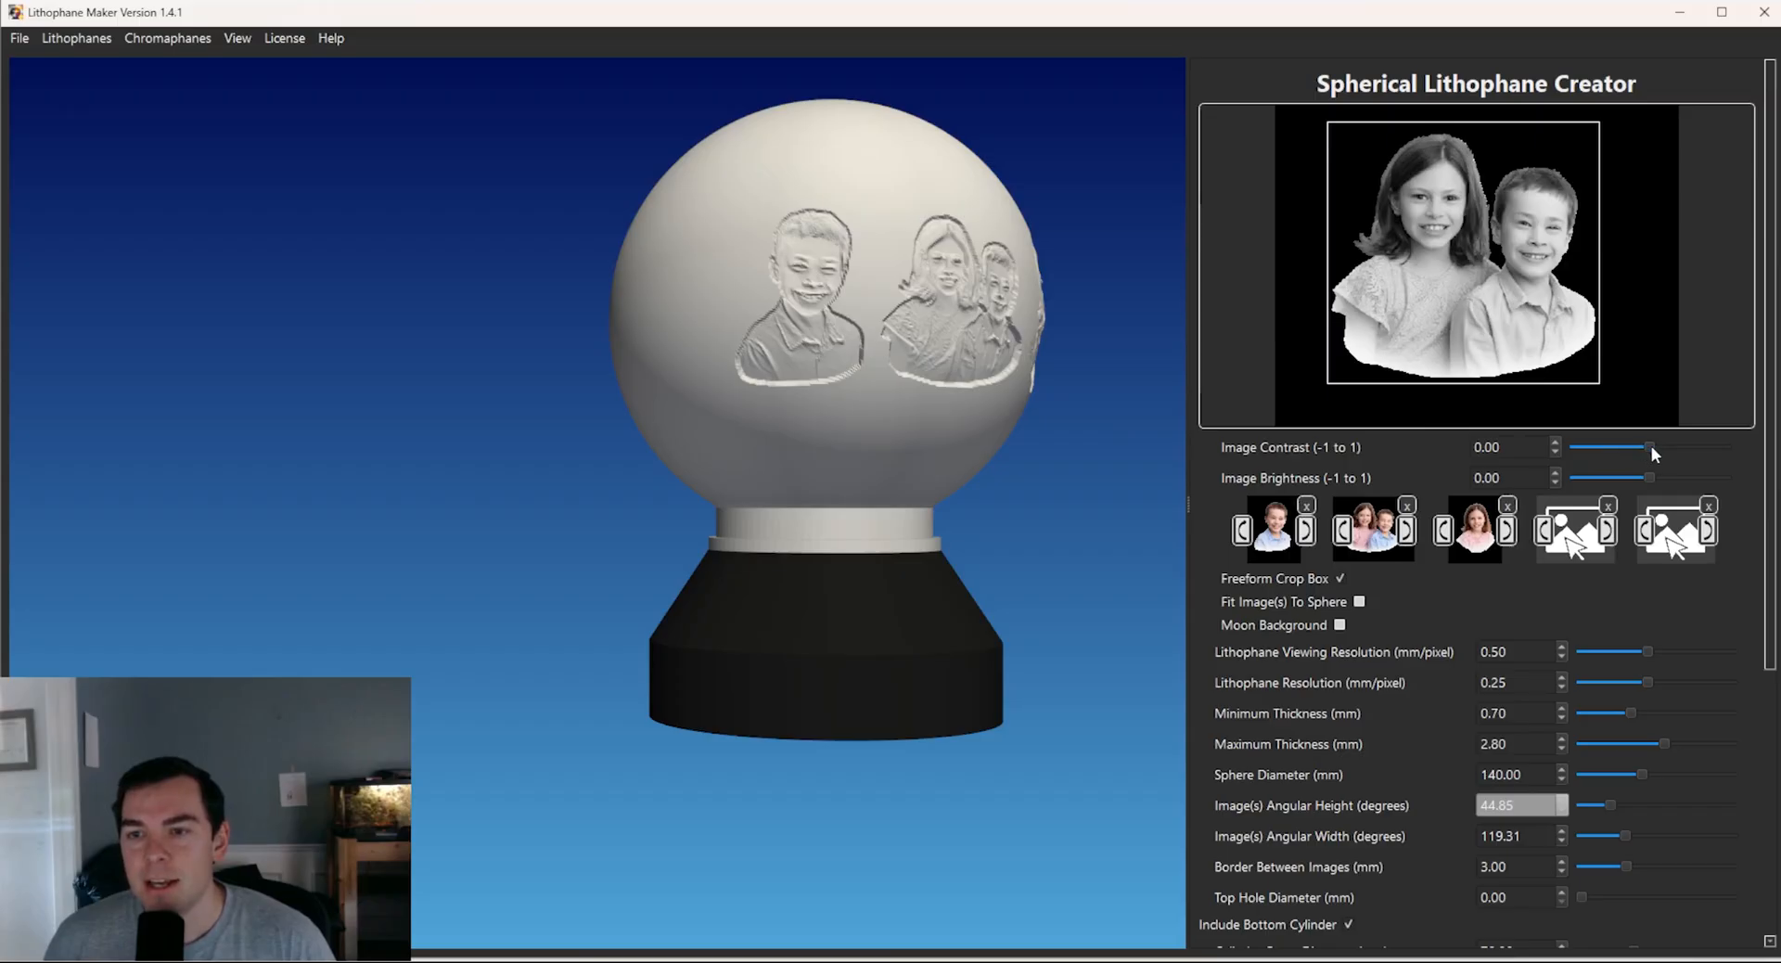
- Try an image contrast of 0.33 on the two-children image, and reset the contrast of it and the girl's image to 0
drag(1651, 444, 1677, 443)
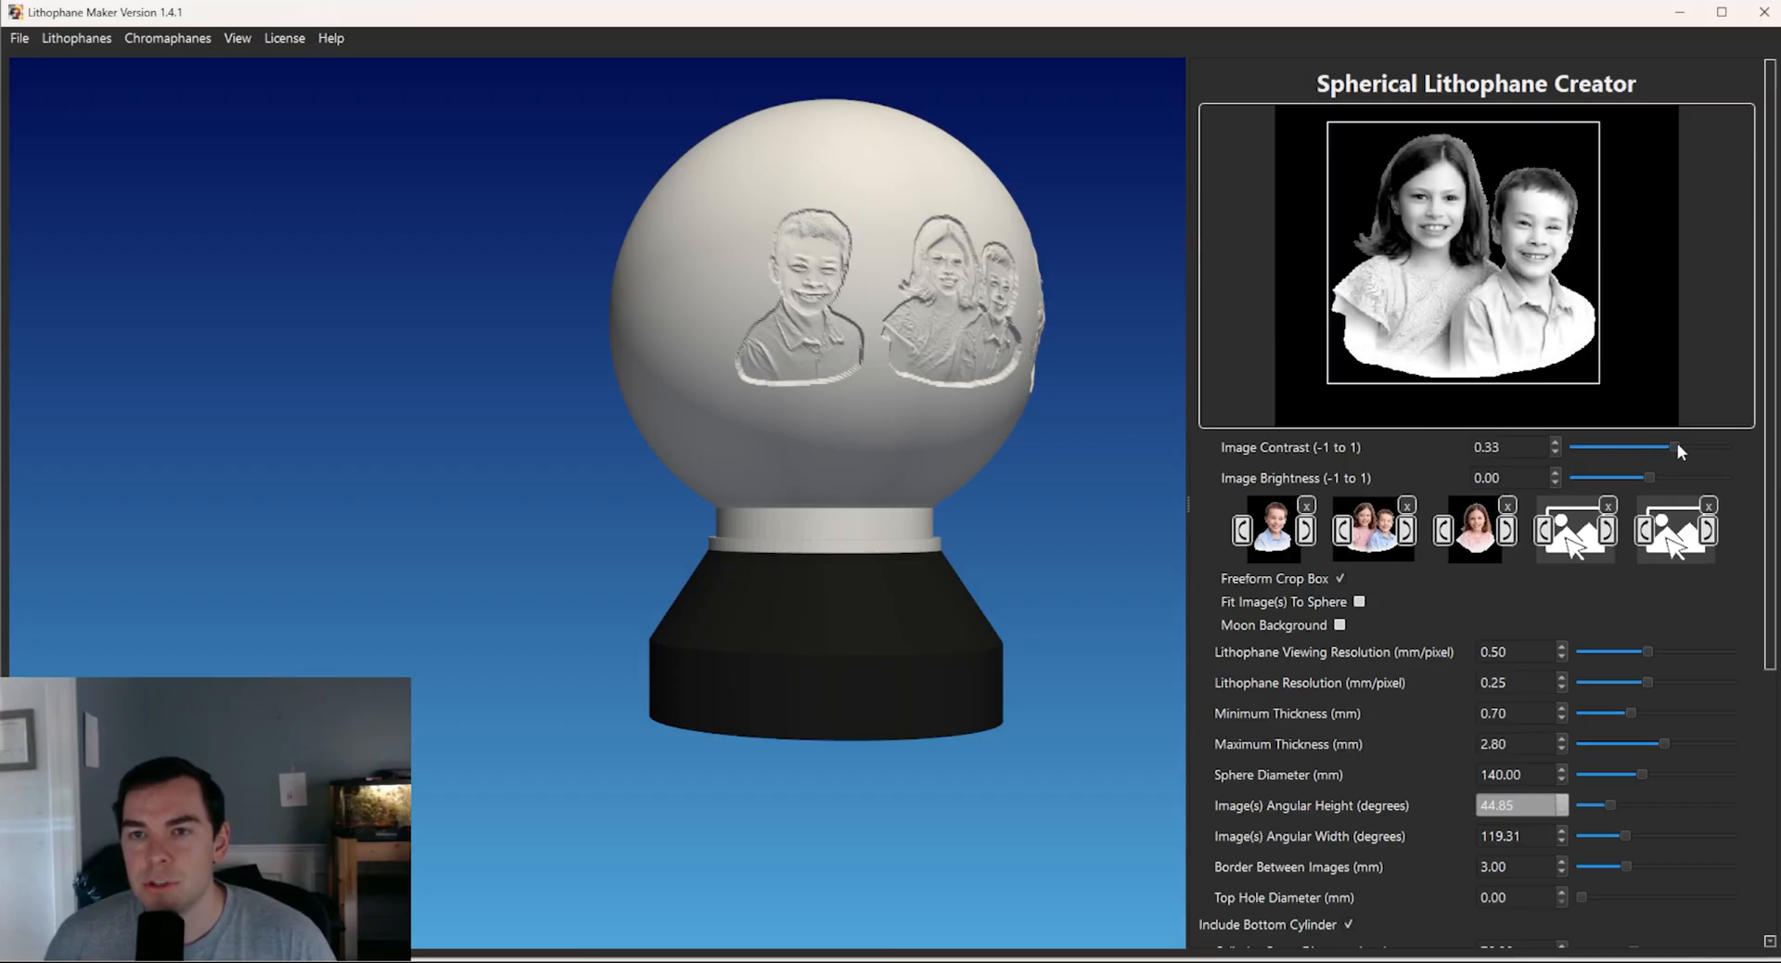
click(1476, 524)
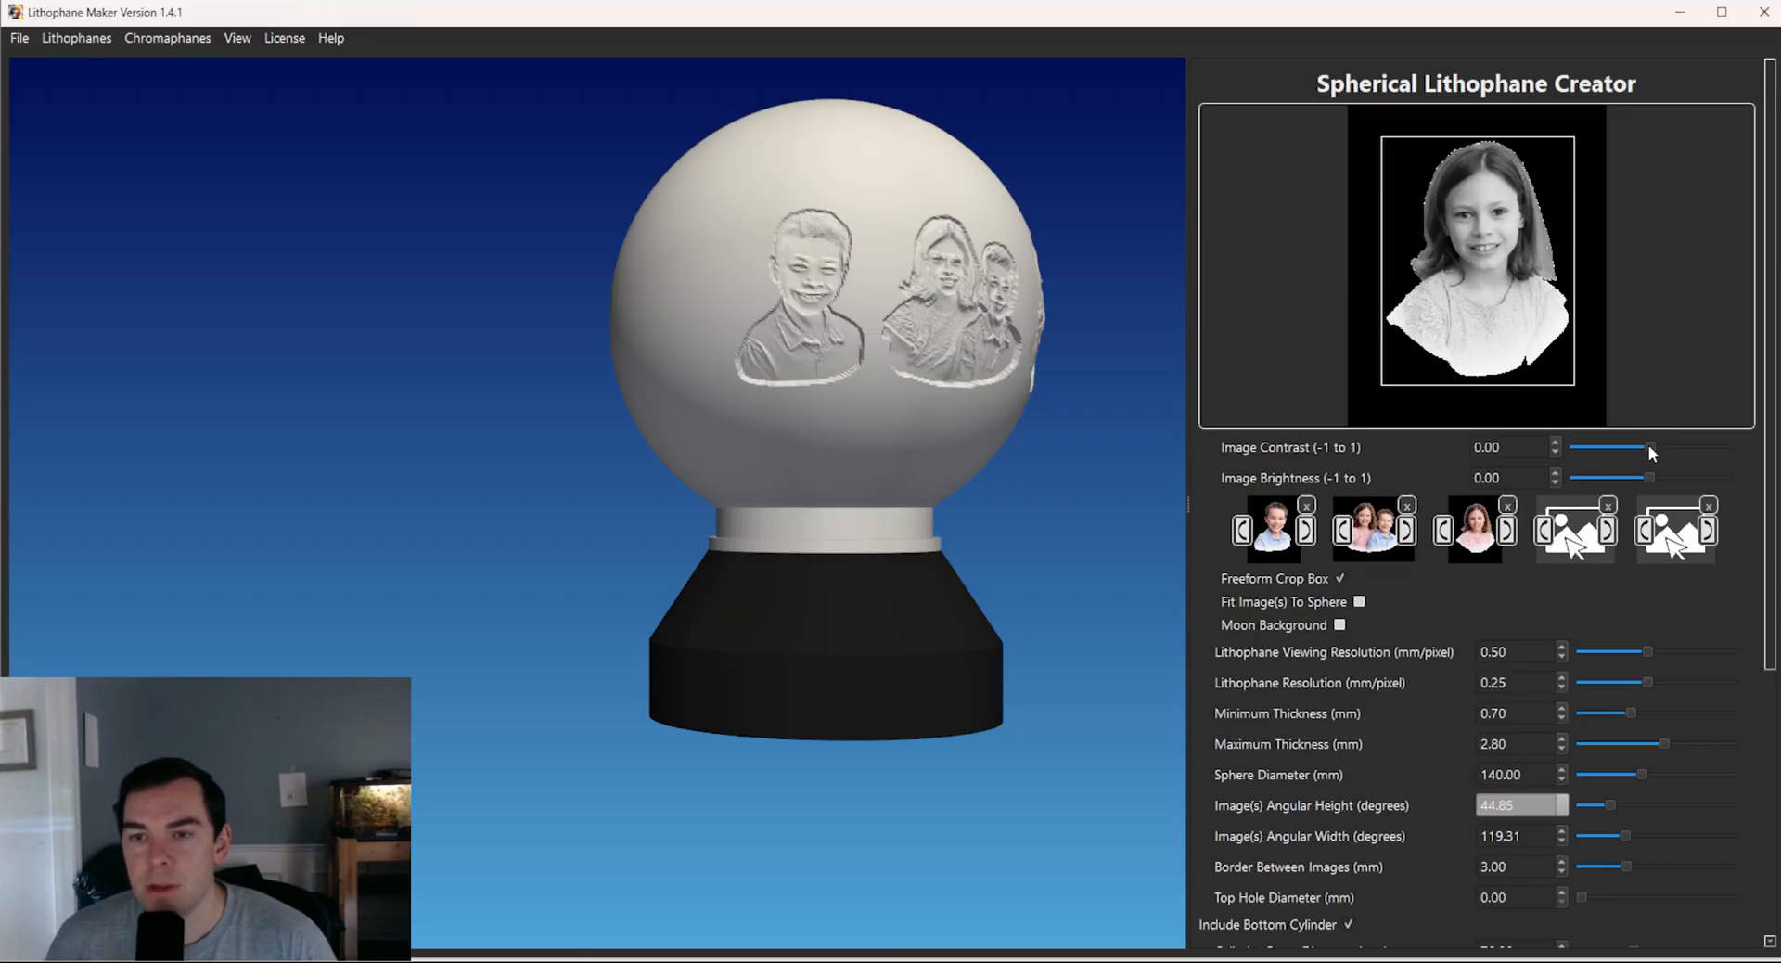
mouse_move(1650, 445)
mouse_down()
mouse_move(1667, 444)
mouse_move(1646, 443)
mouse_up()
drag(1523, 452, 1443, 436)
text(0)
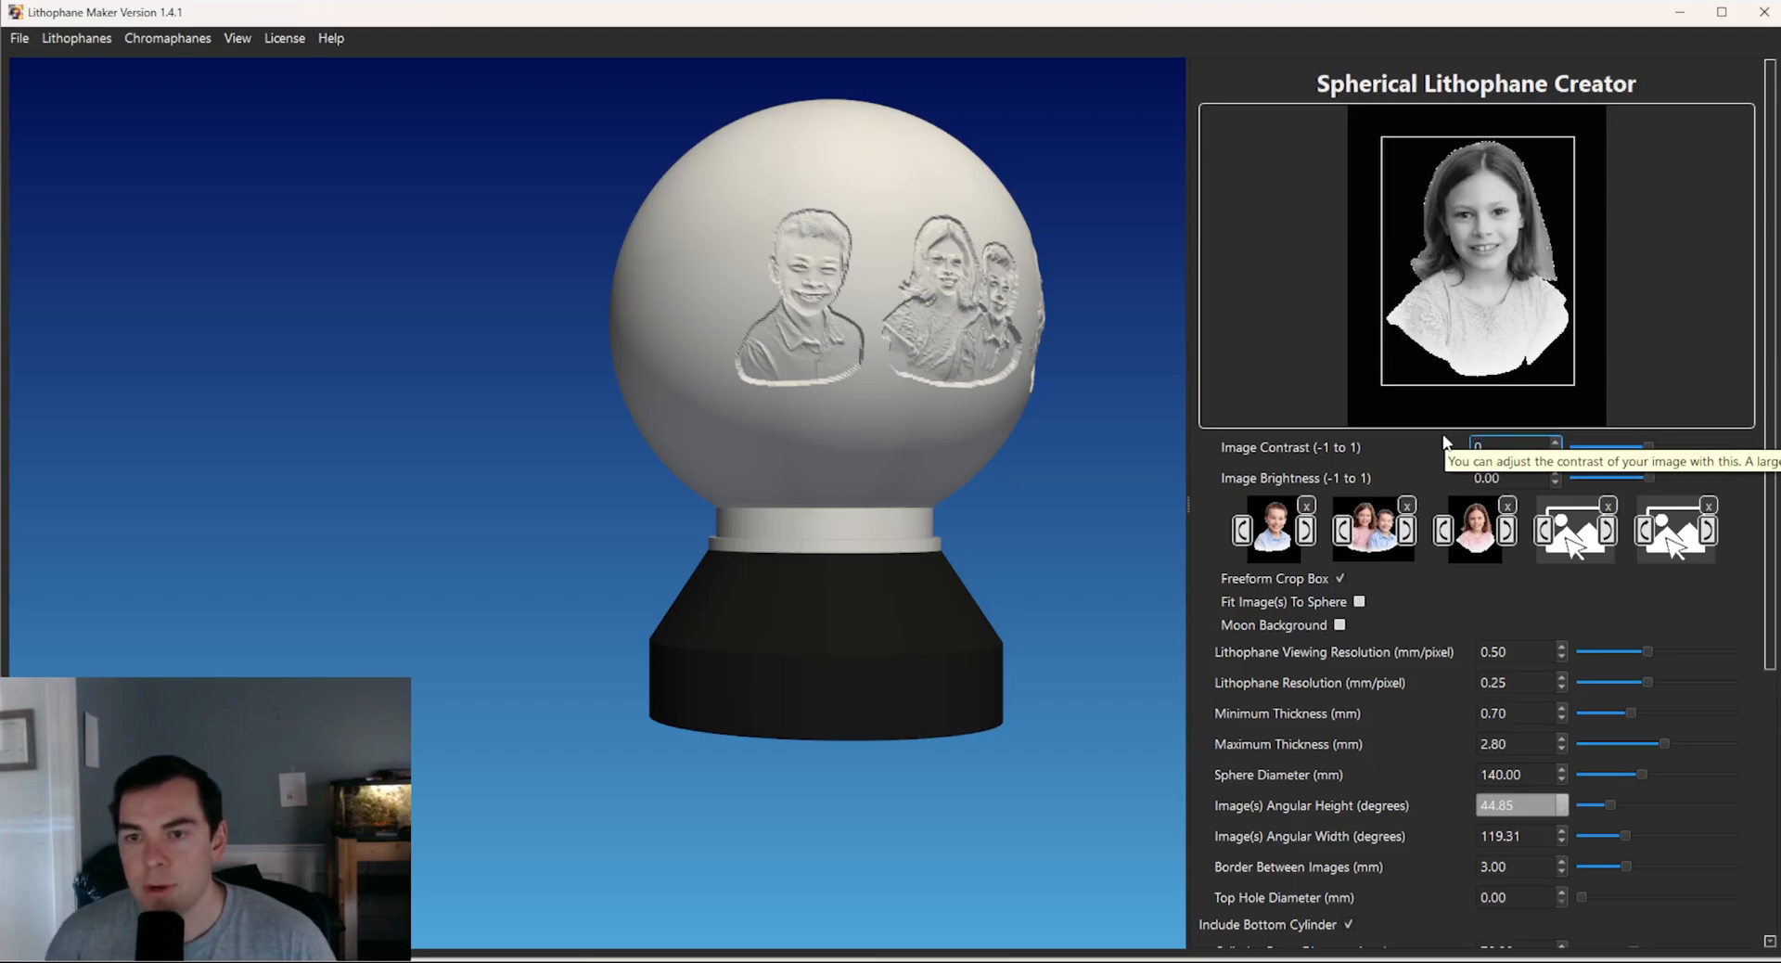
click(1375, 531)
drag(1501, 458, 1452, 449)
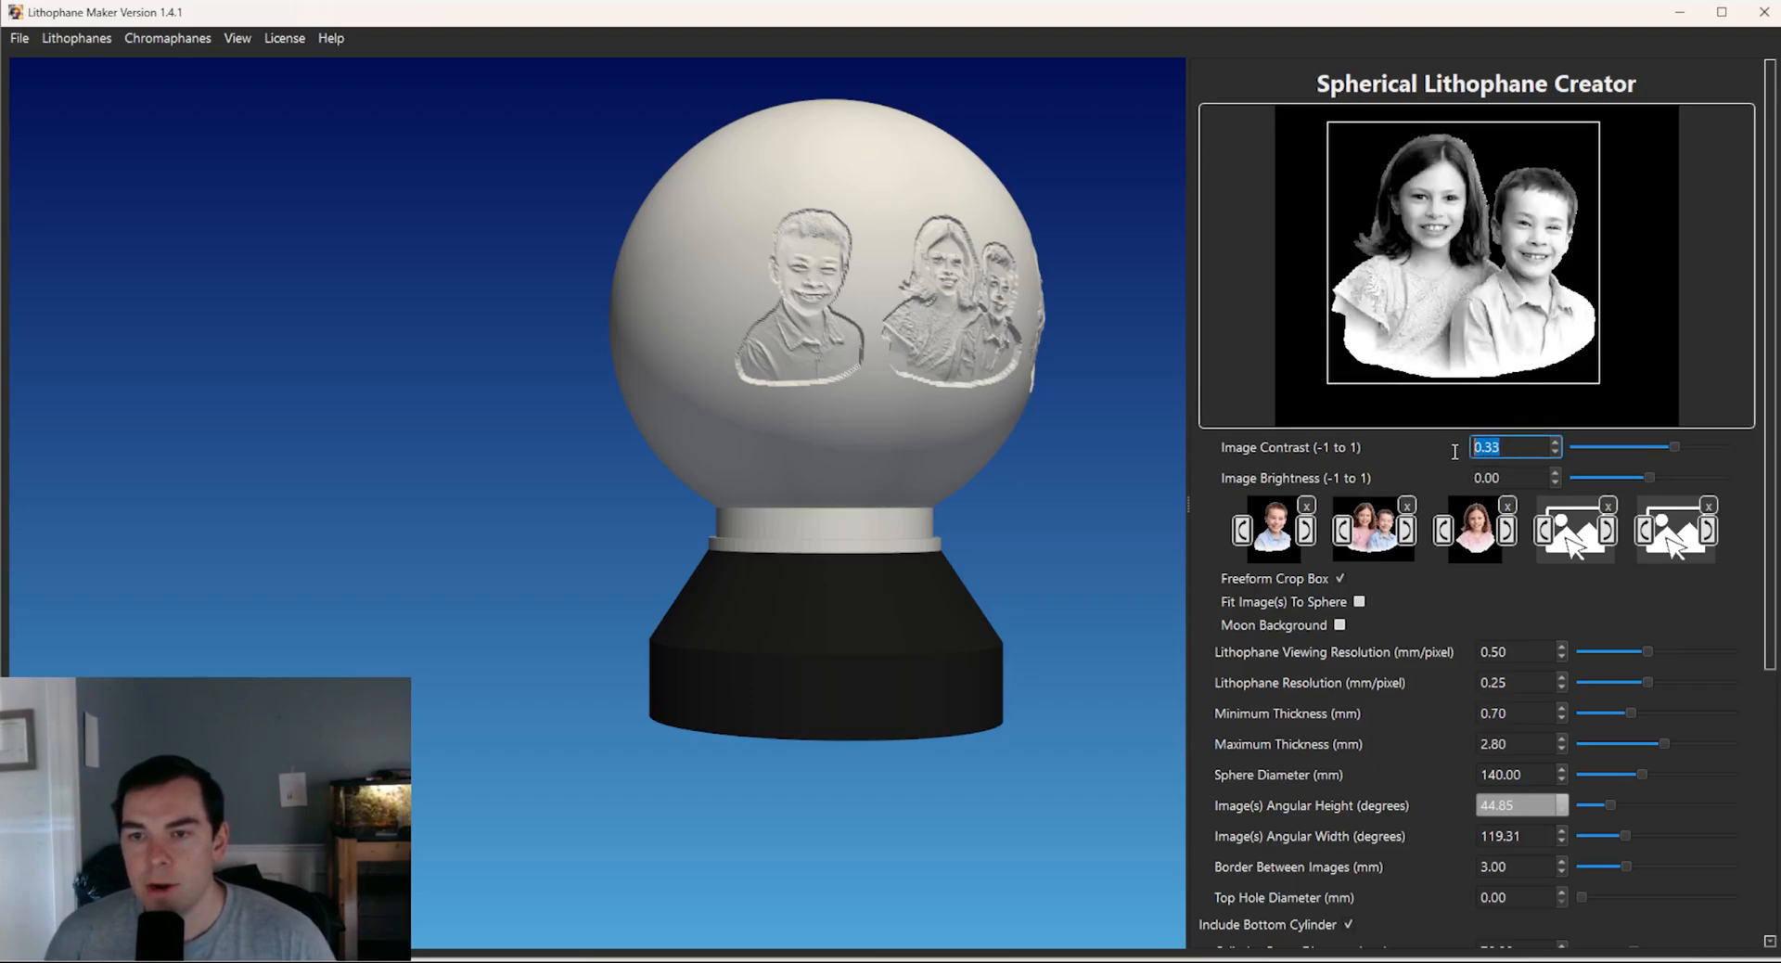
text(0)
key(Return)
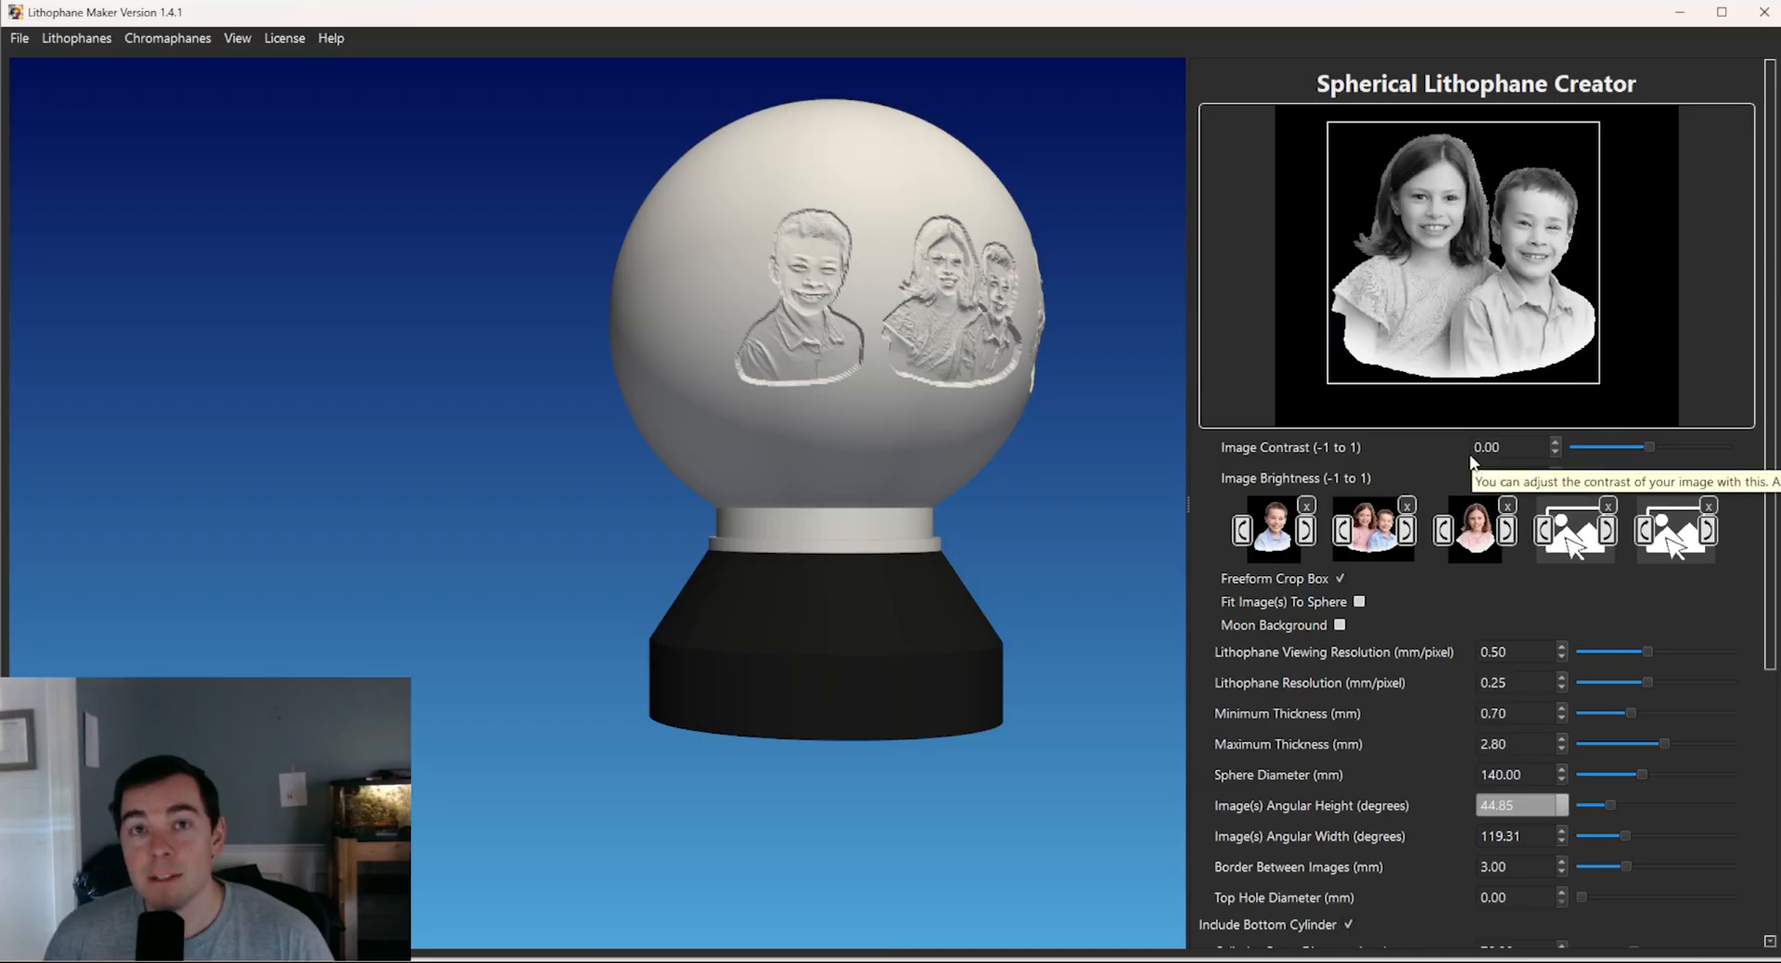
click(1274, 524)
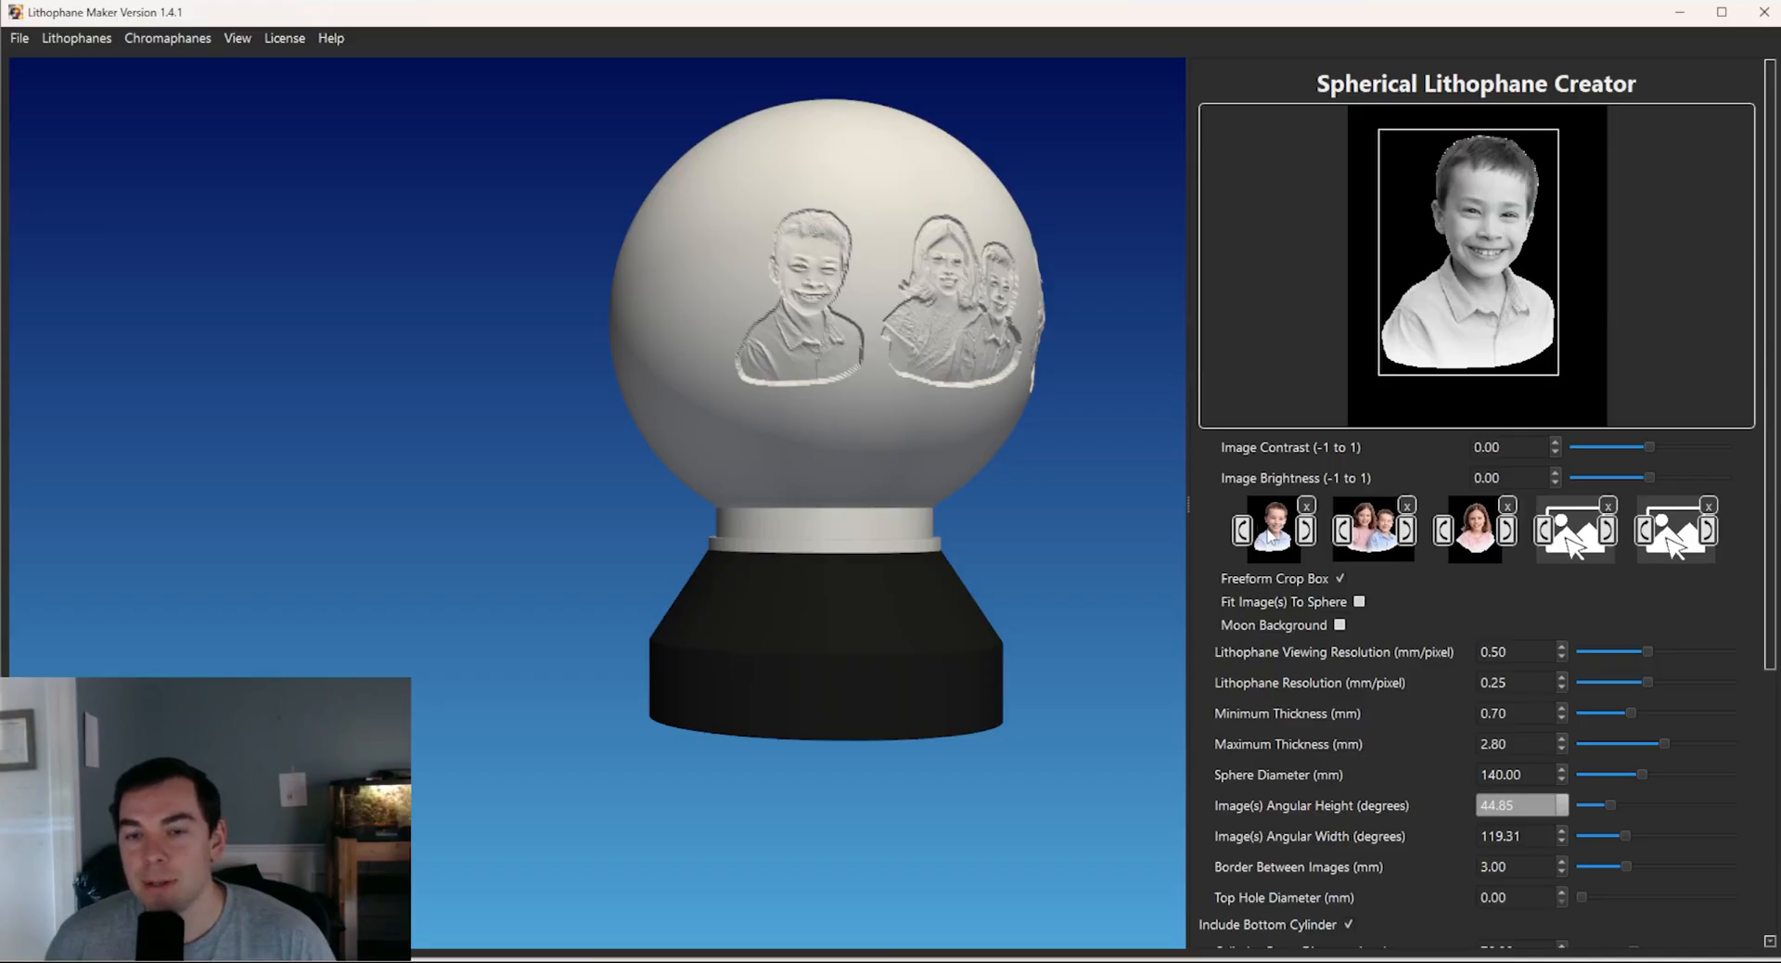
click(1271, 537)
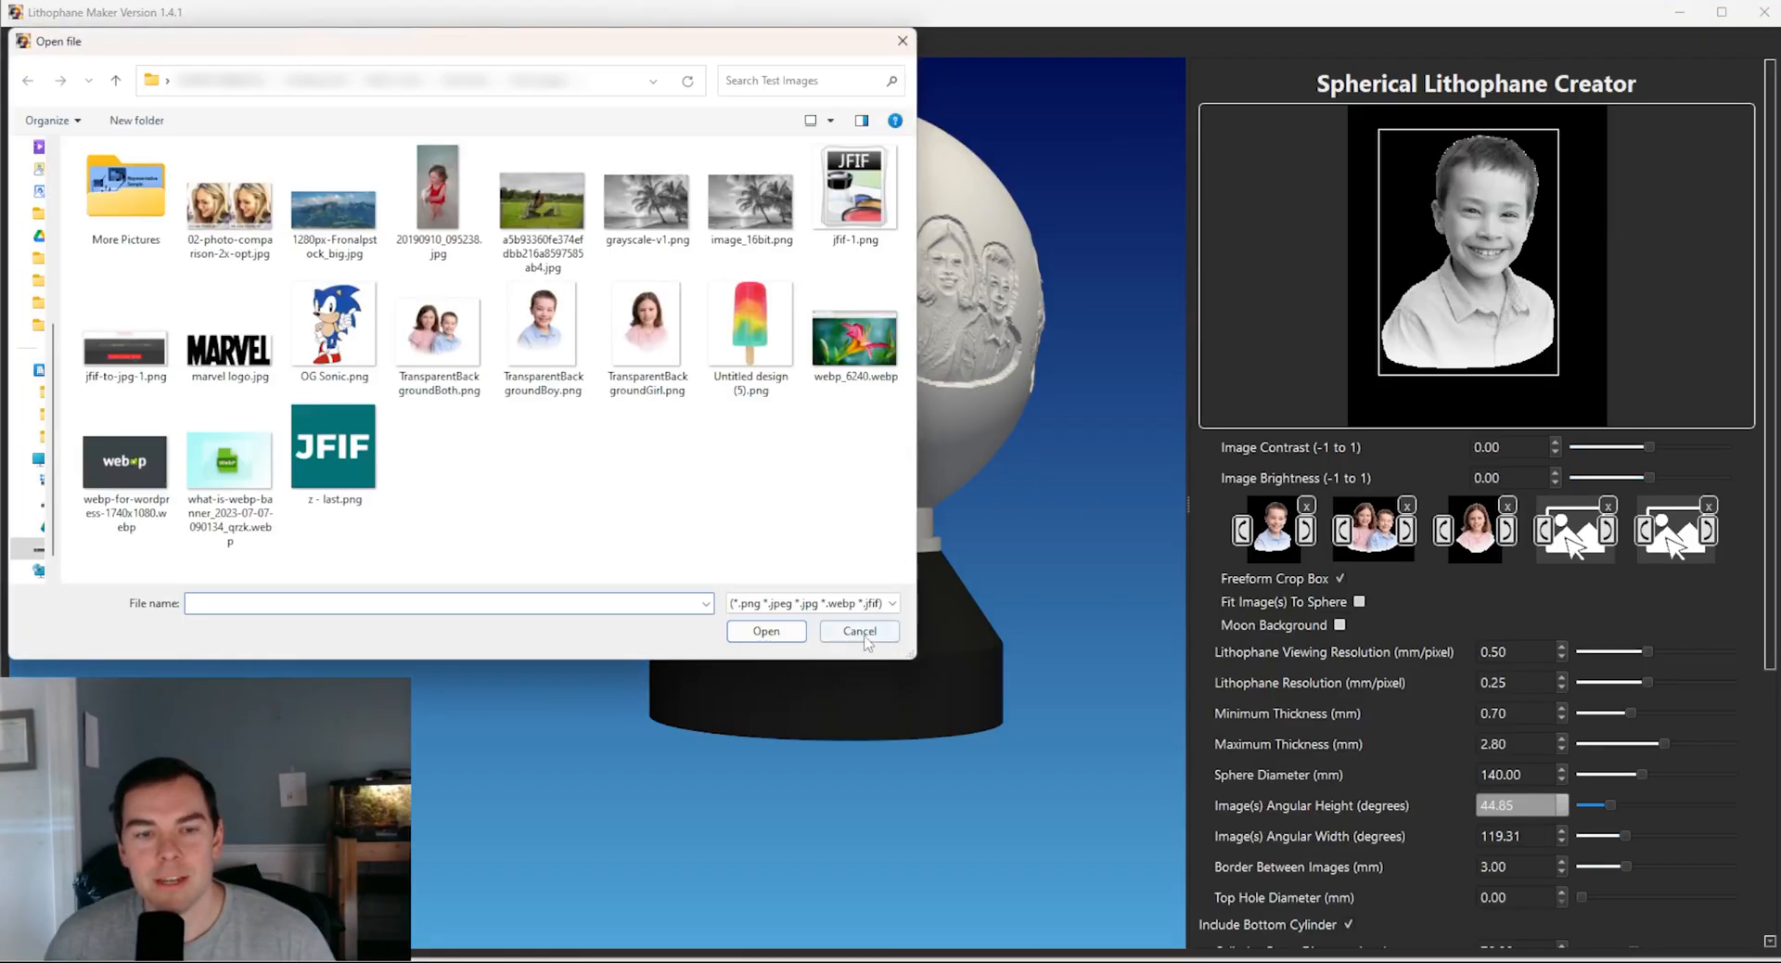
click(867, 633)
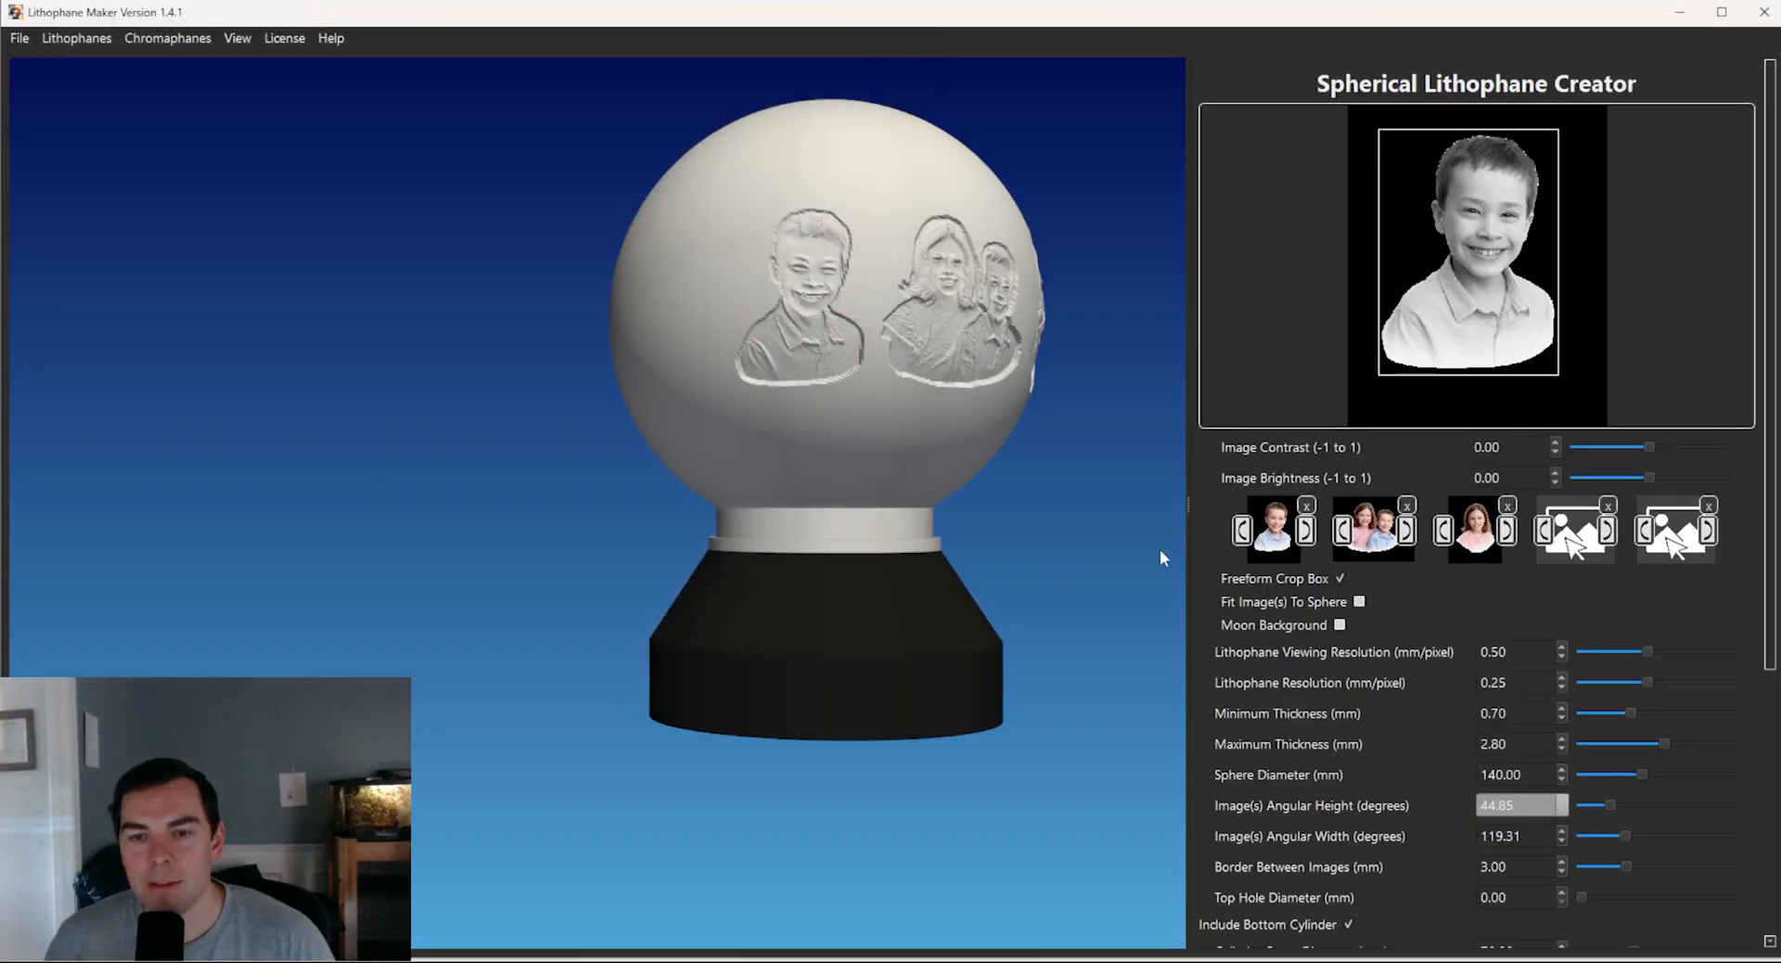
- Rotate the boy's image a quarter turn and back, and crop it tightly around him again
click(1307, 536)
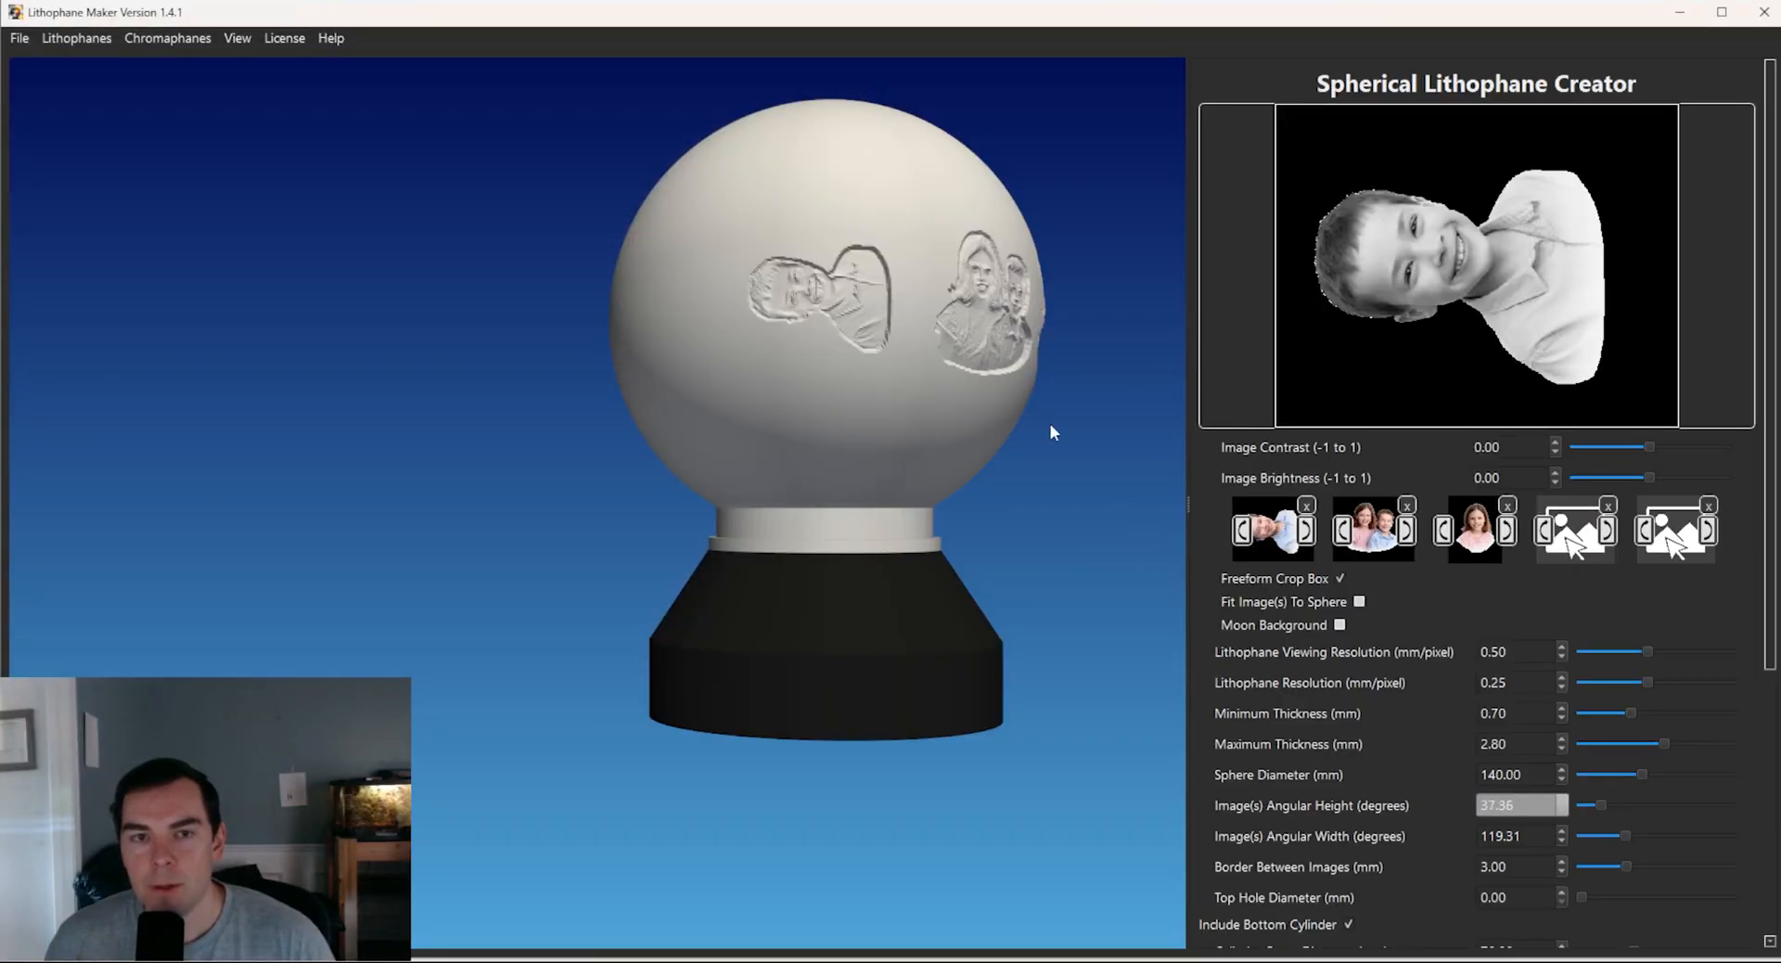
click(1243, 531)
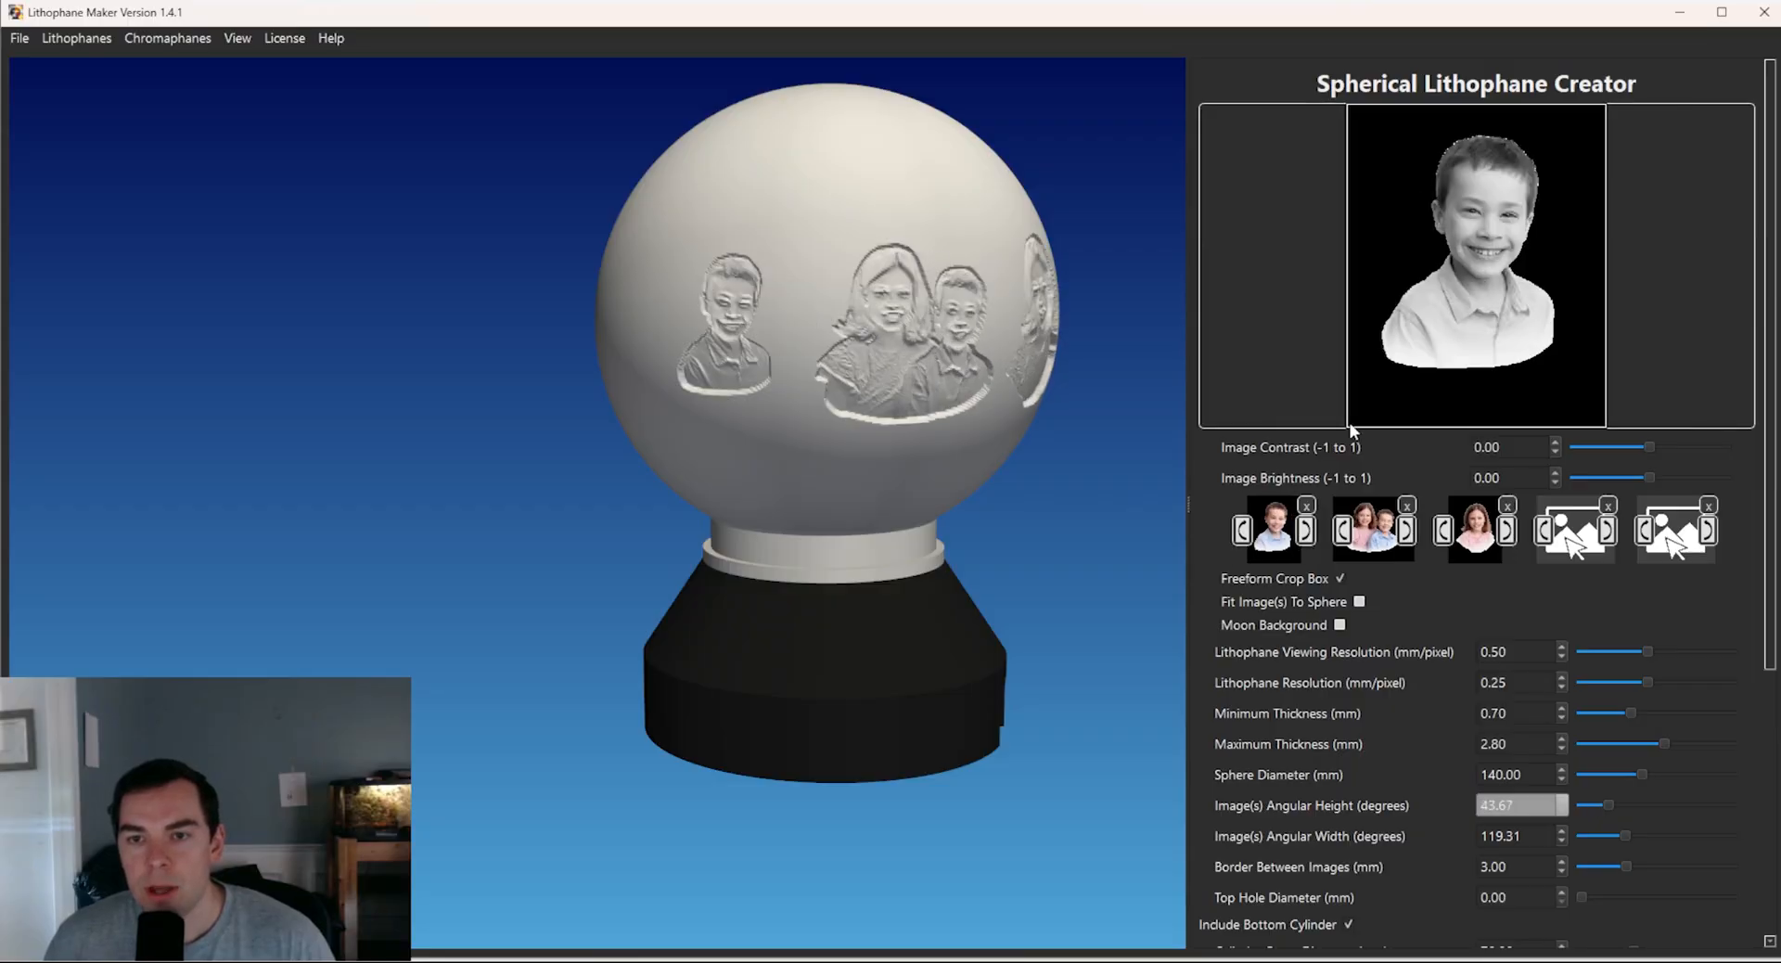
drag(1352, 433, 1377, 376)
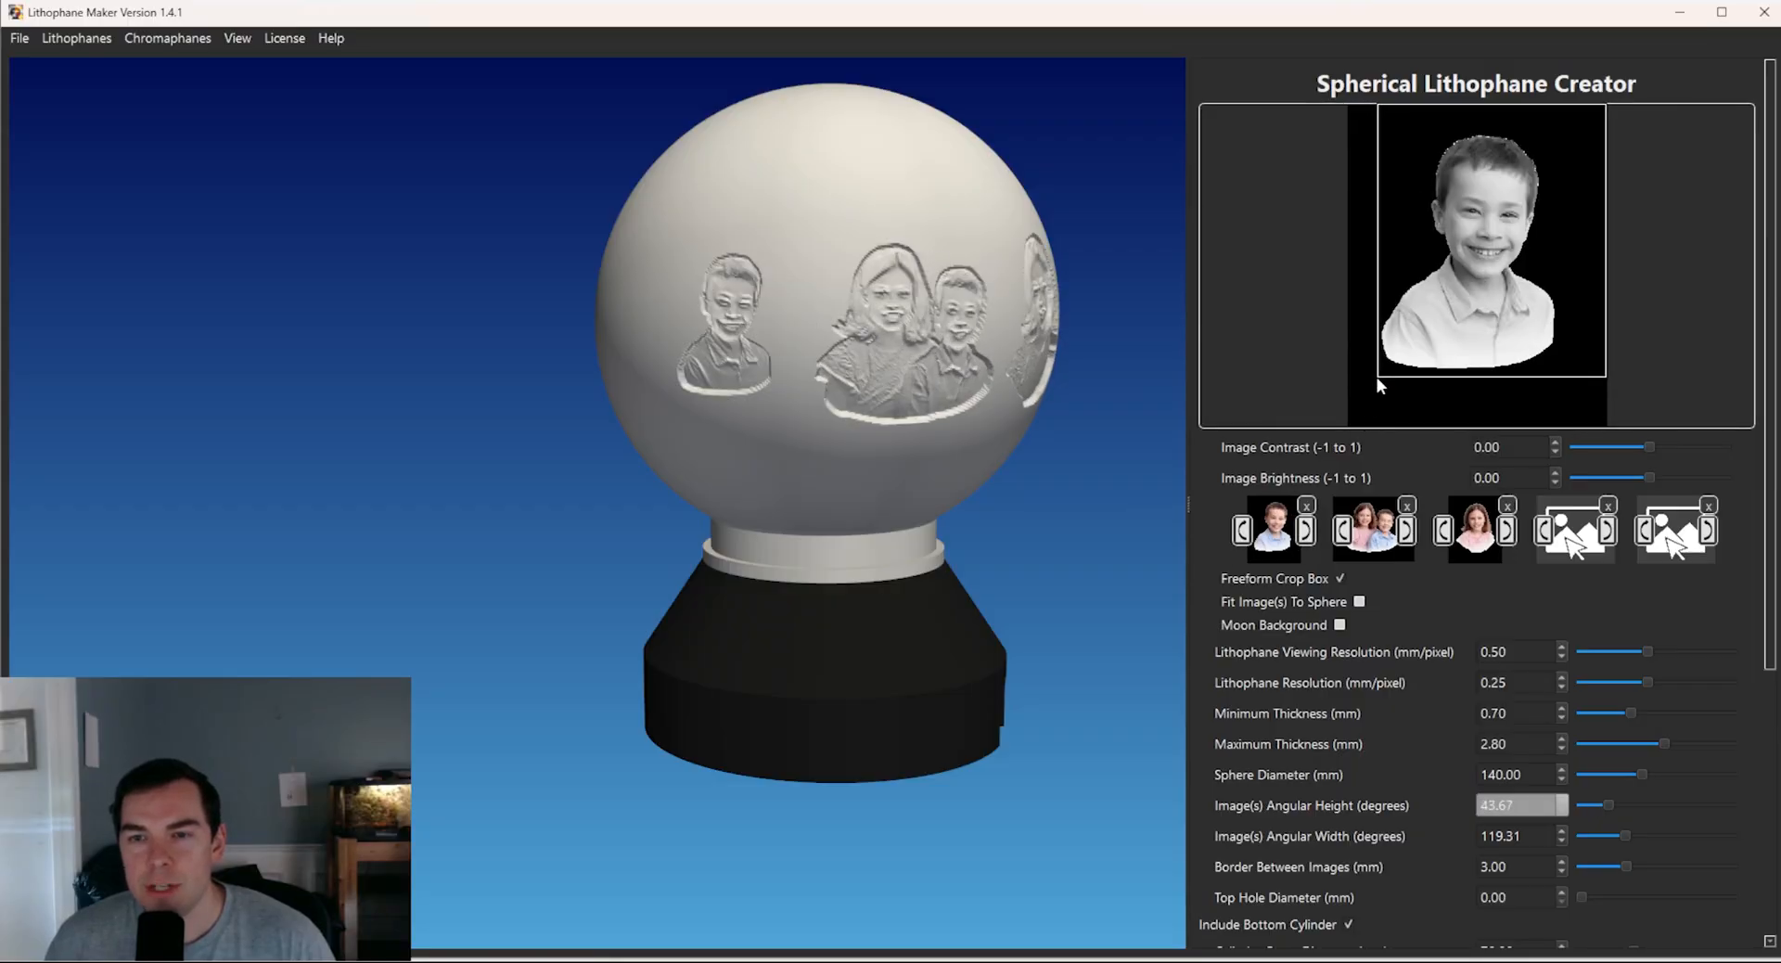
drag(1606, 105, 1560, 128)
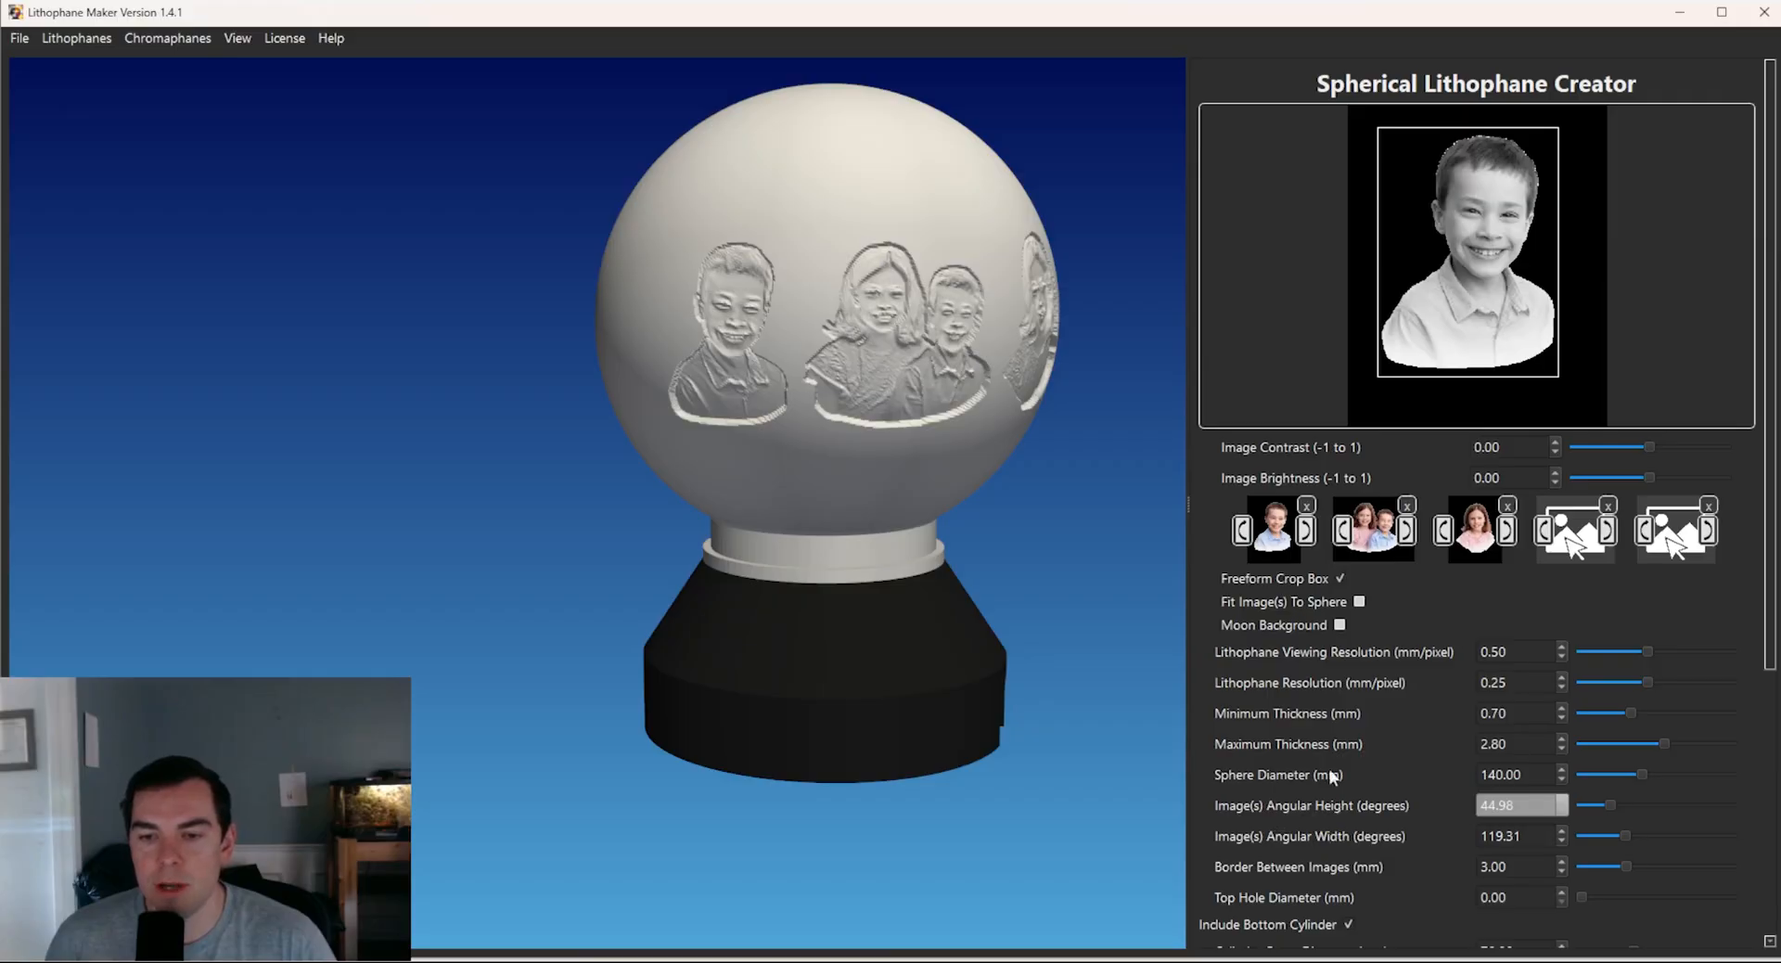
- Turn off the freeform crop box and set the images' angular height to 52.55 degrees
click(1342, 579)
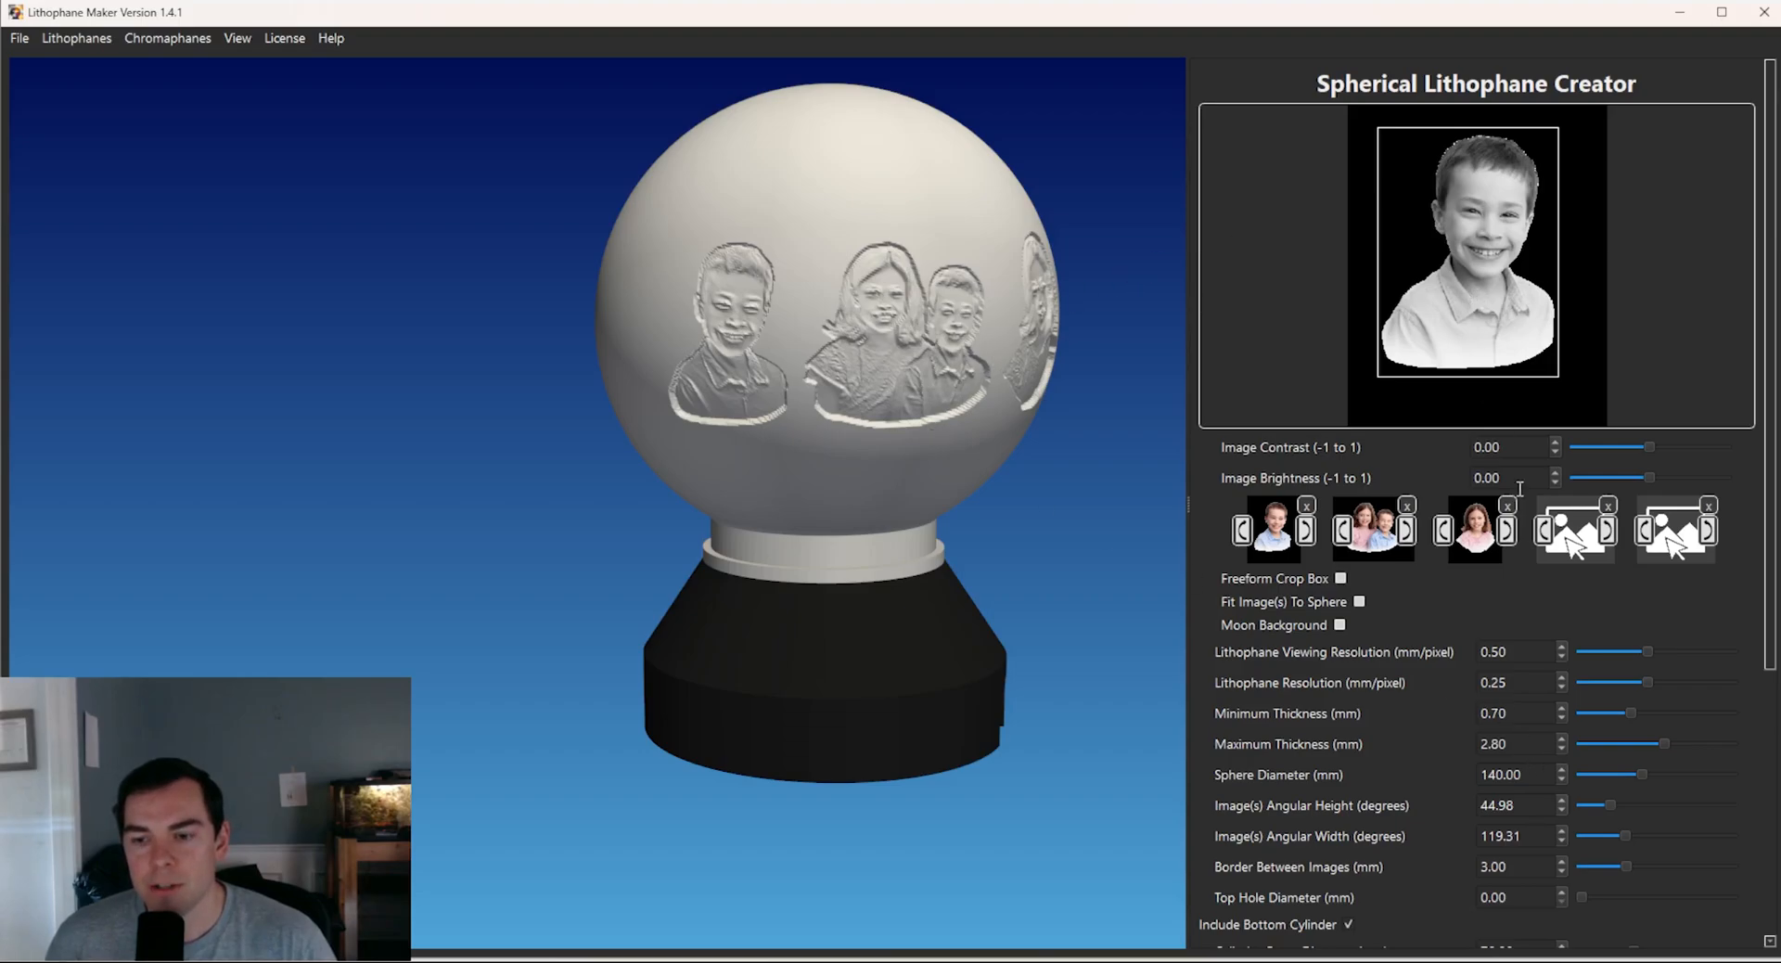
drag(1610, 807, 1619, 808)
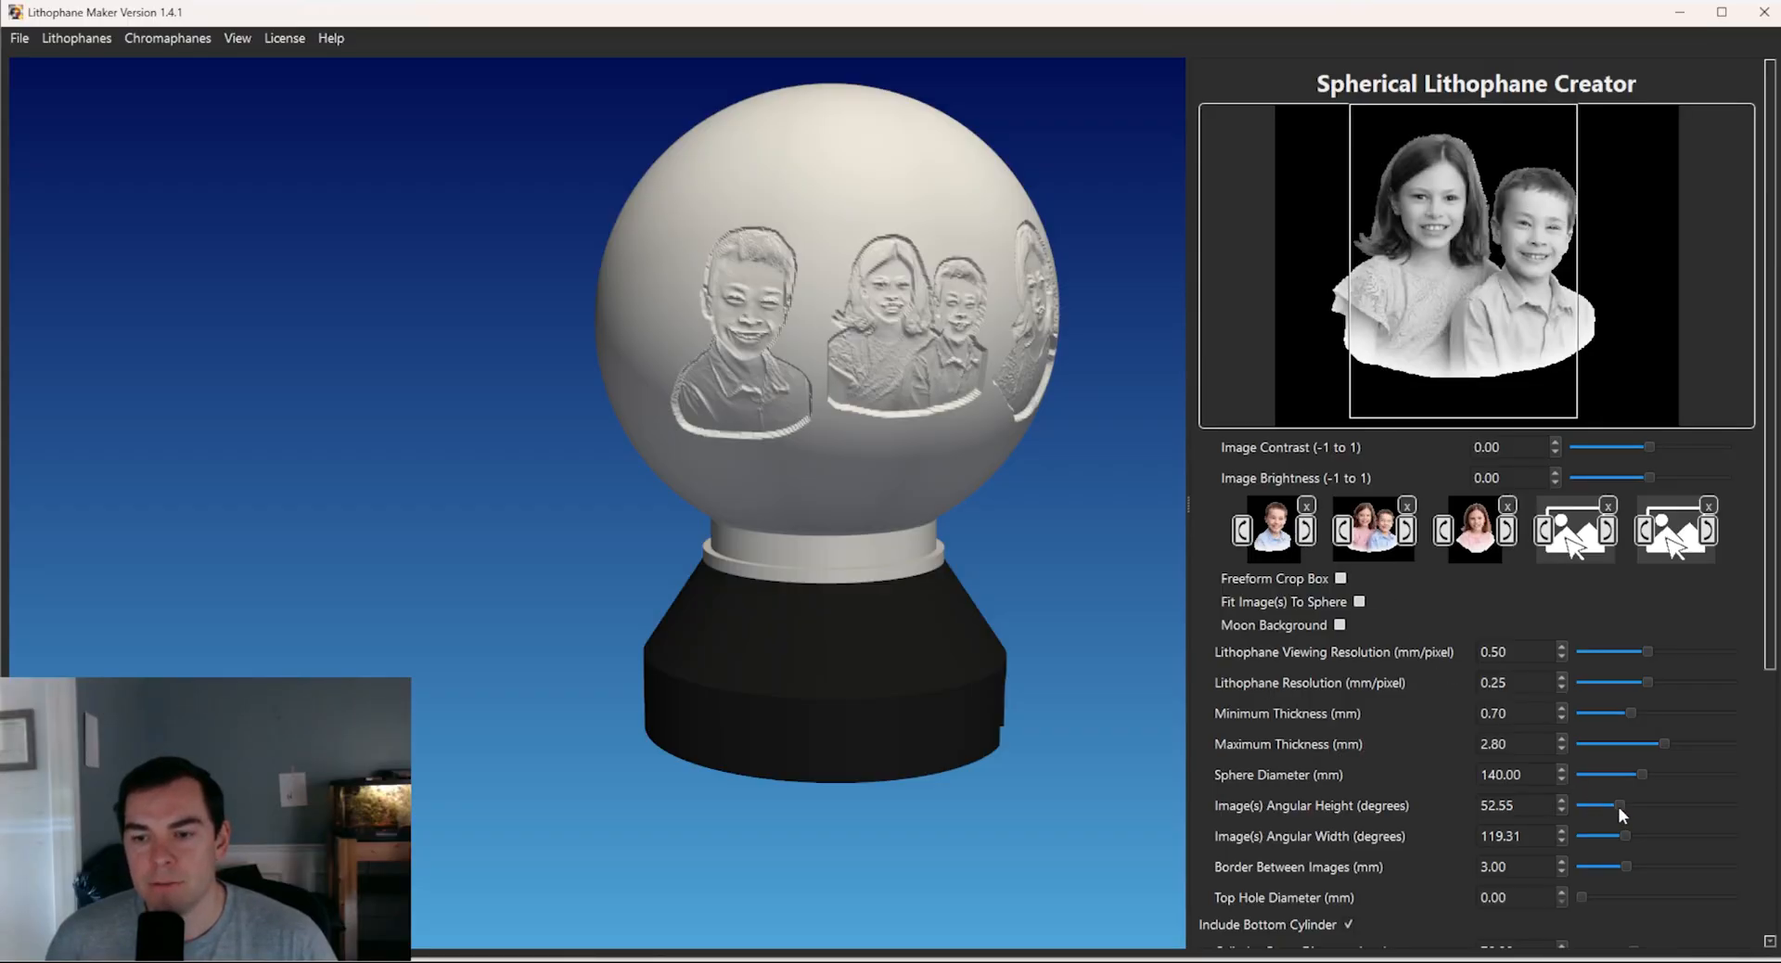
- Re-enable the freeform crop box, refit the two-children image's crop around both children, and check the boy's and girl's crops
click(1341, 578)
drag(1351, 418, 1329, 397)
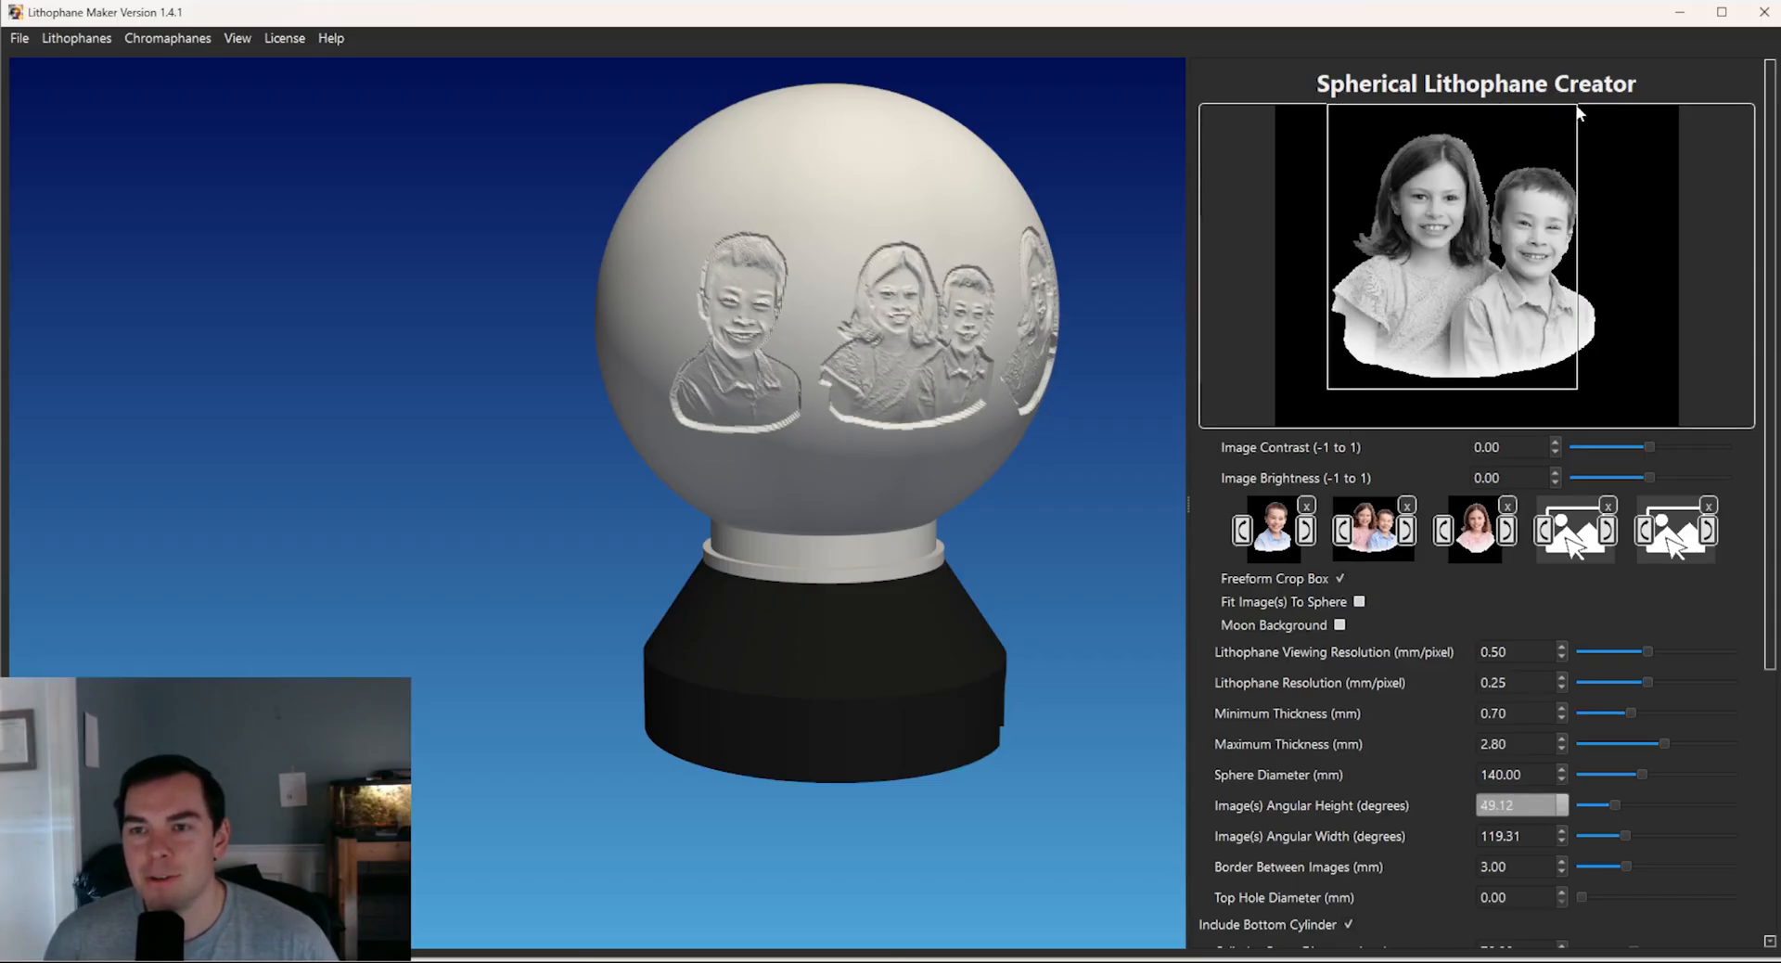
drag(1577, 105, 1601, 124)
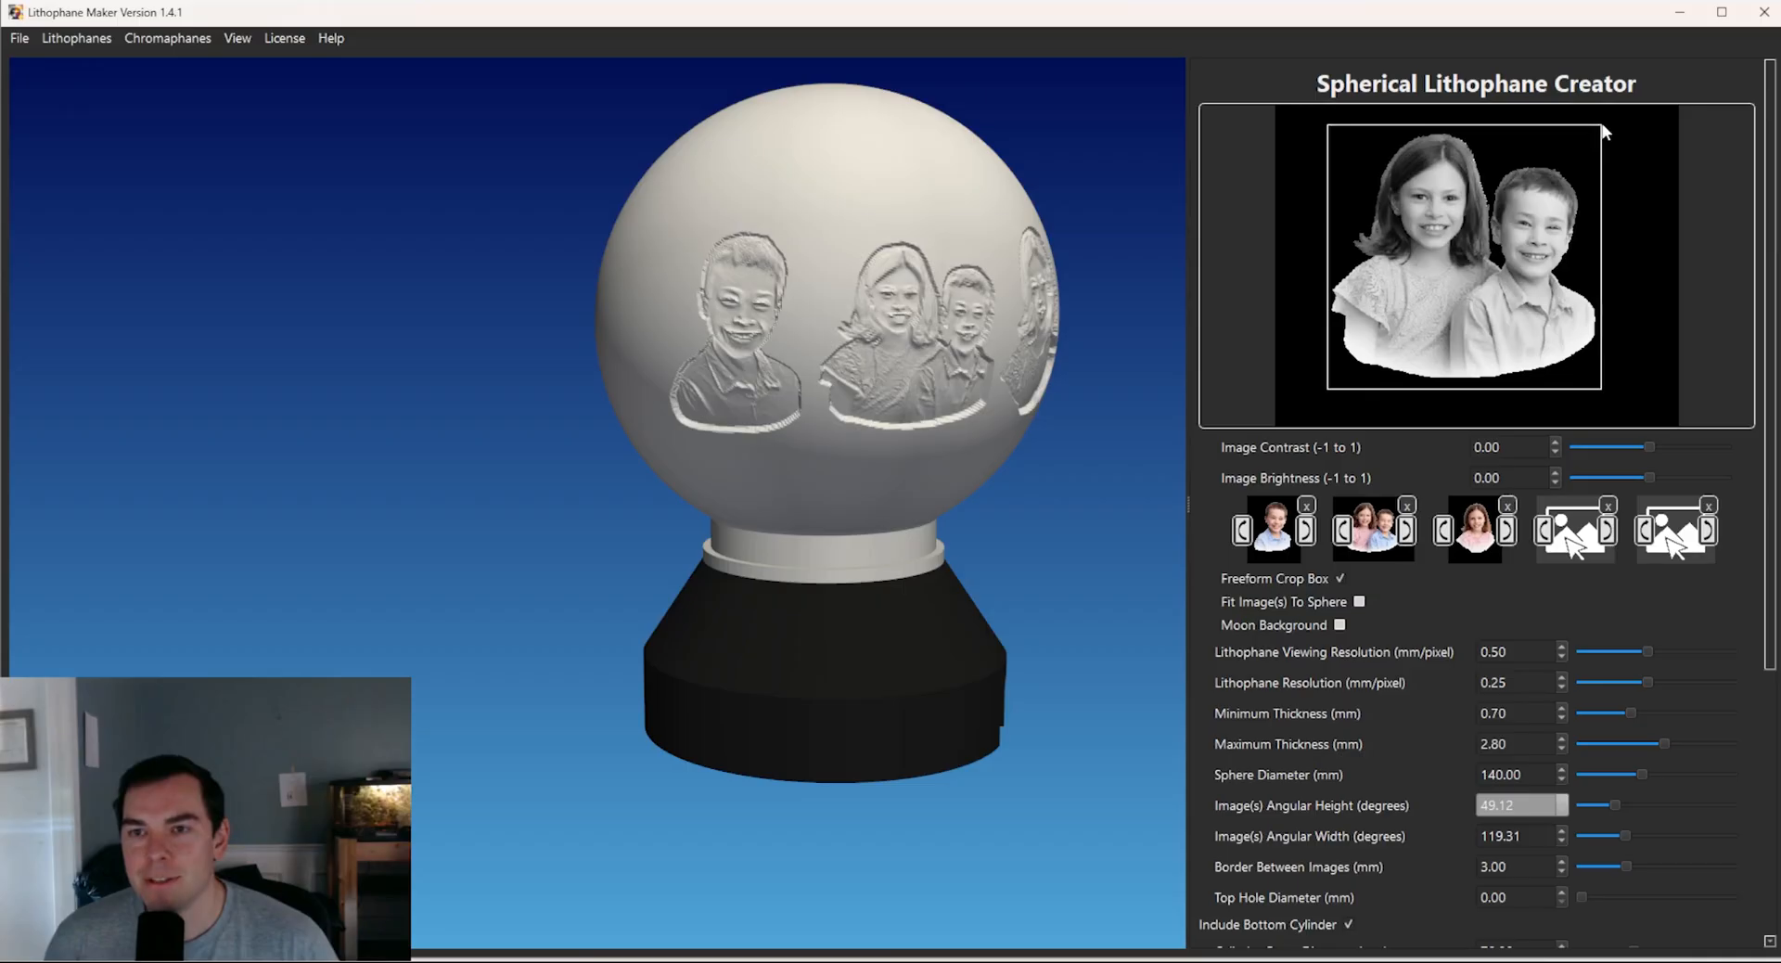
click(1283, 519)
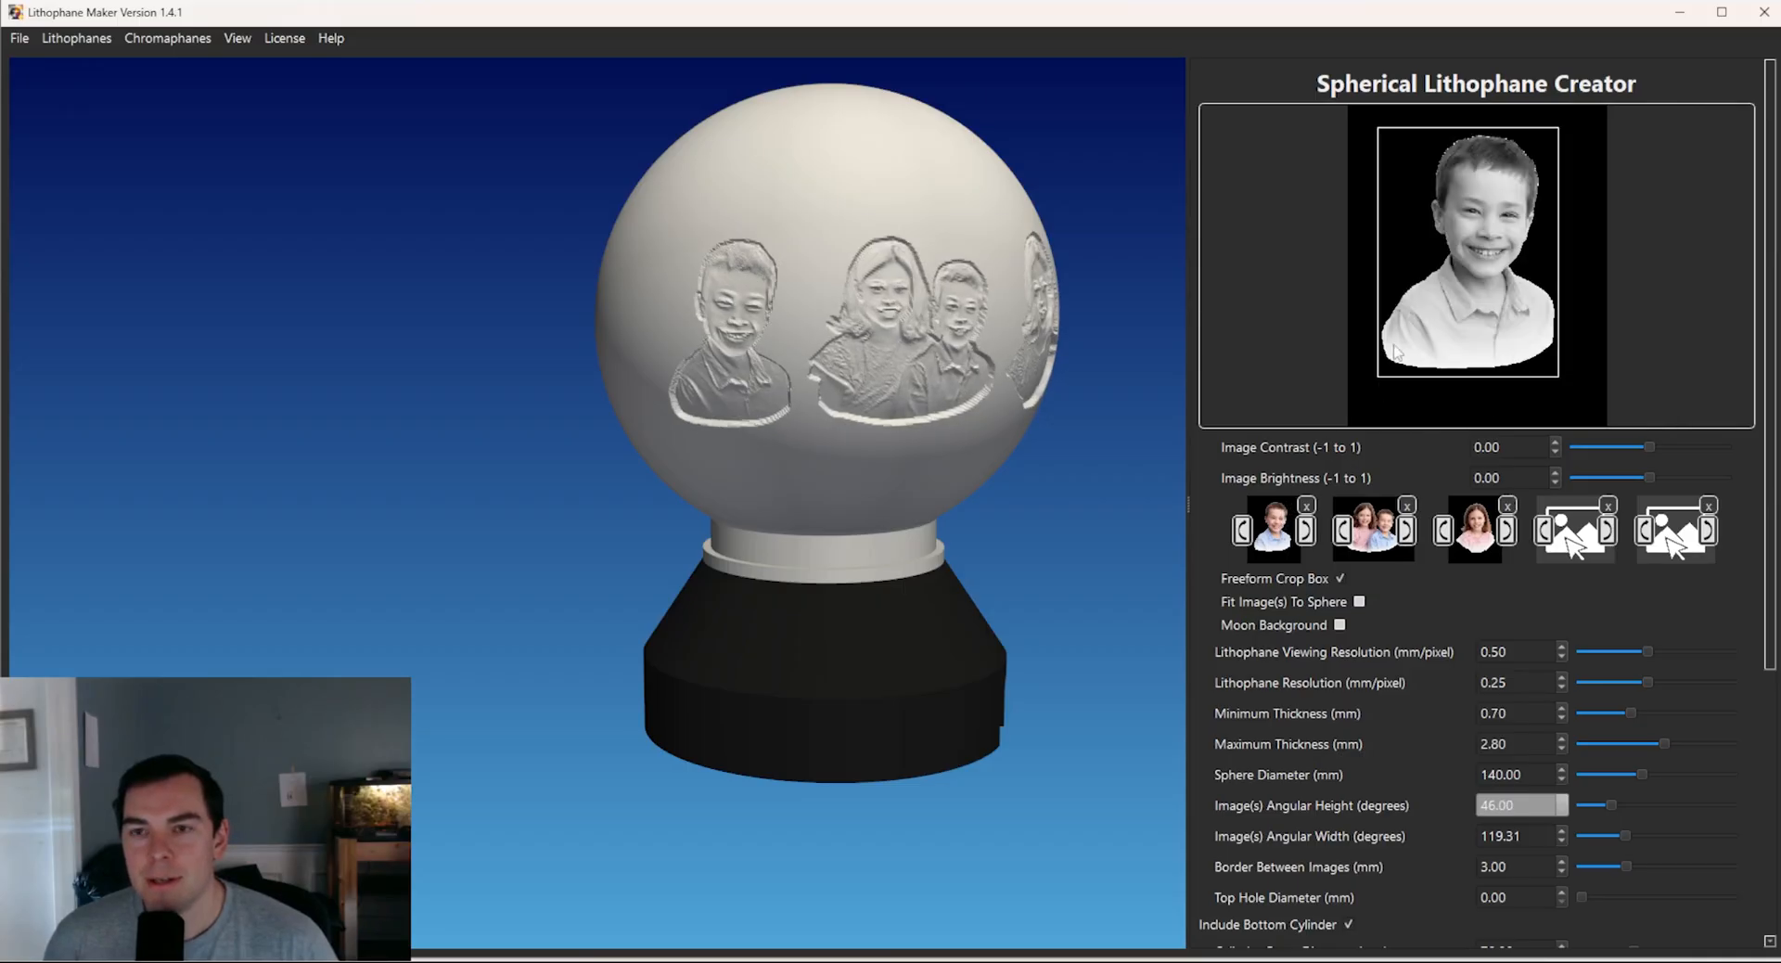
click(1477, 546)
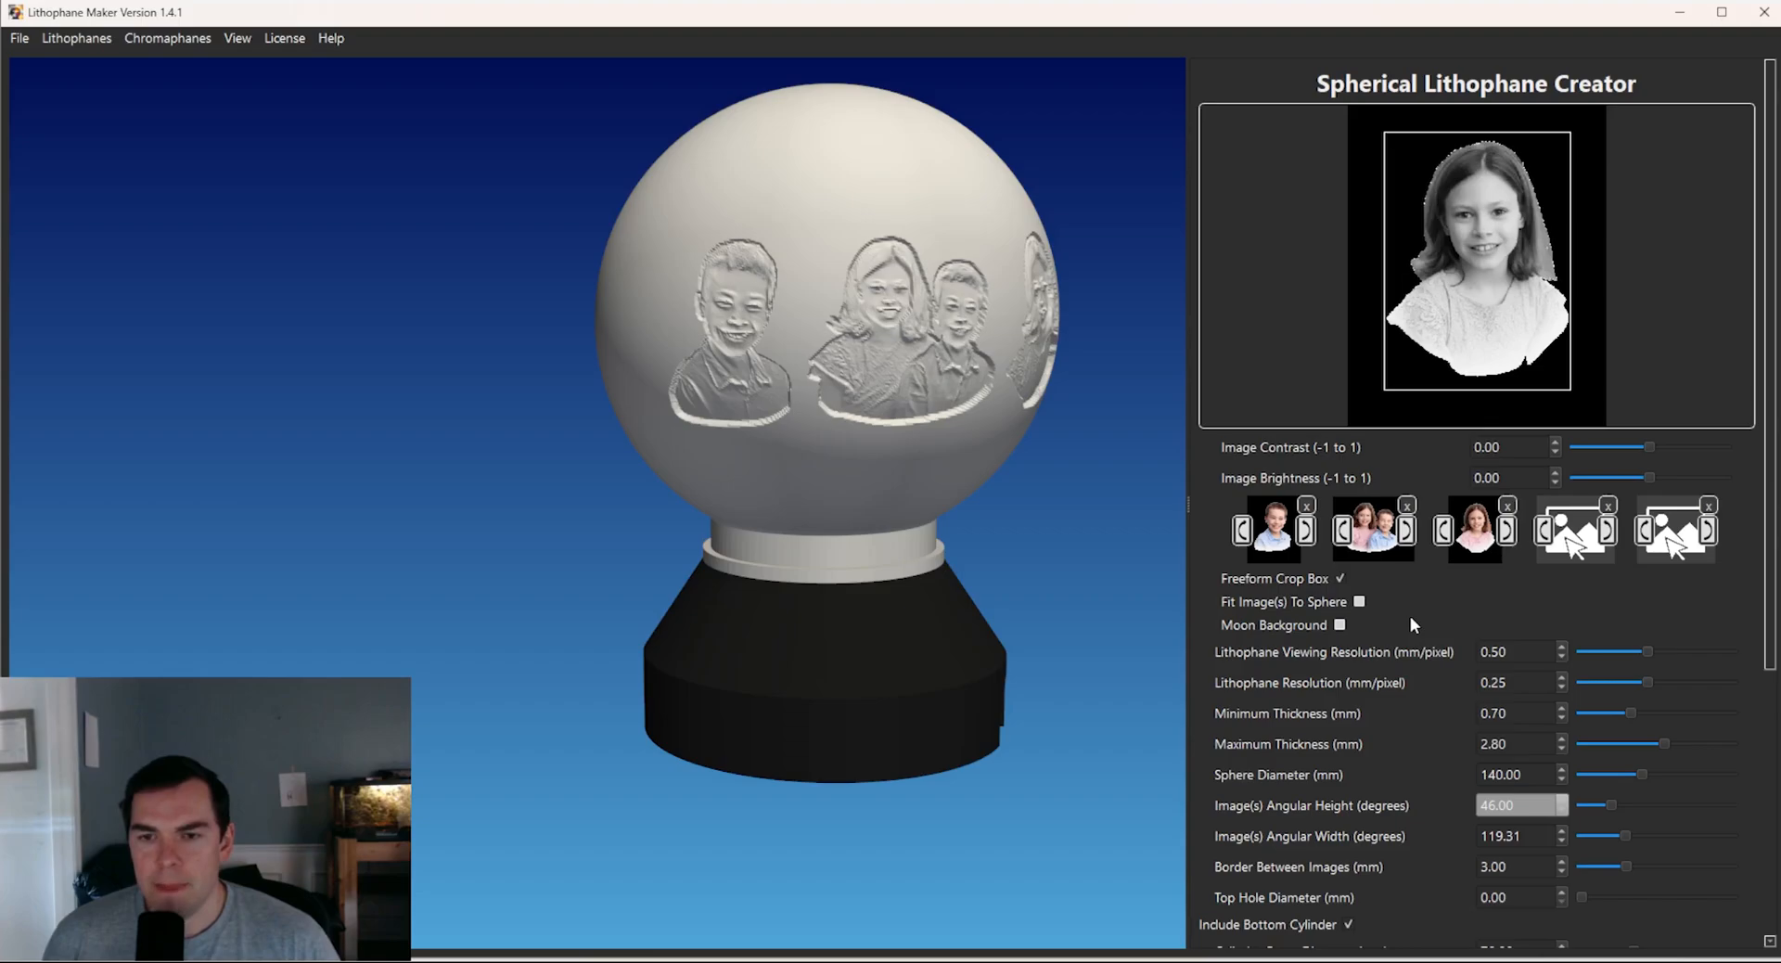
- Enable the moon background on the sphere and inspect the textured surface around the portraits
click(1340, 625)
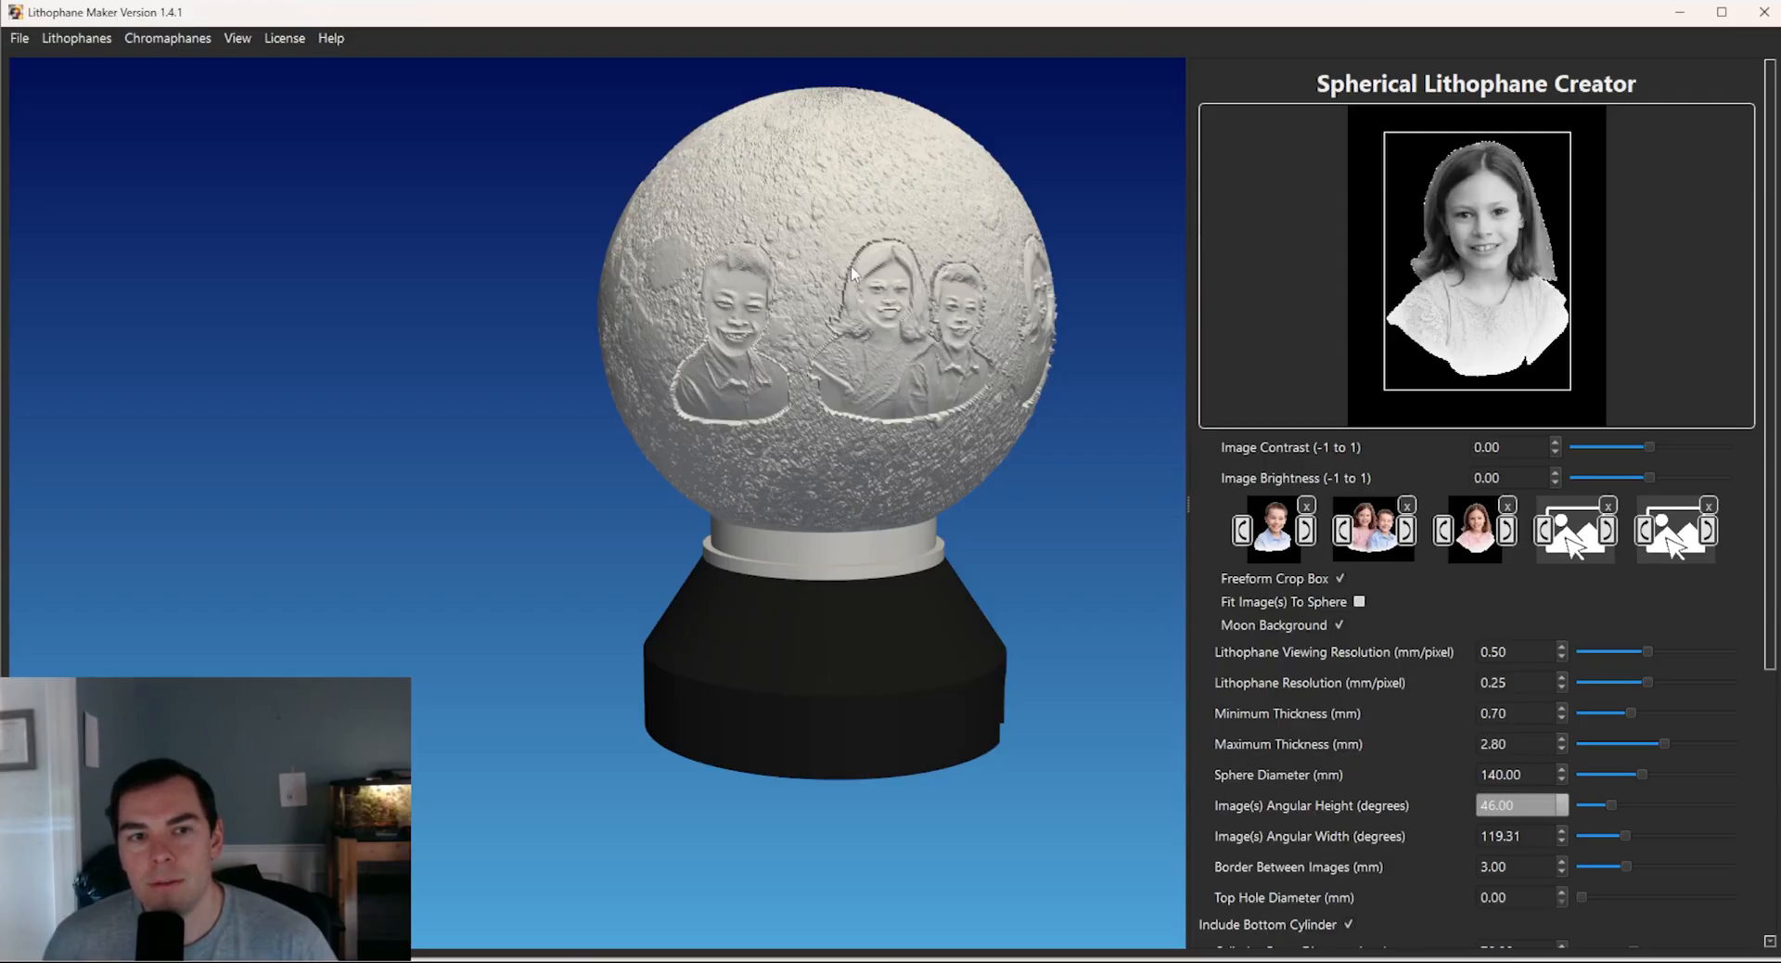
middle_drag(989, 371, 952, 425)
drag(950, 423, 898, 432)
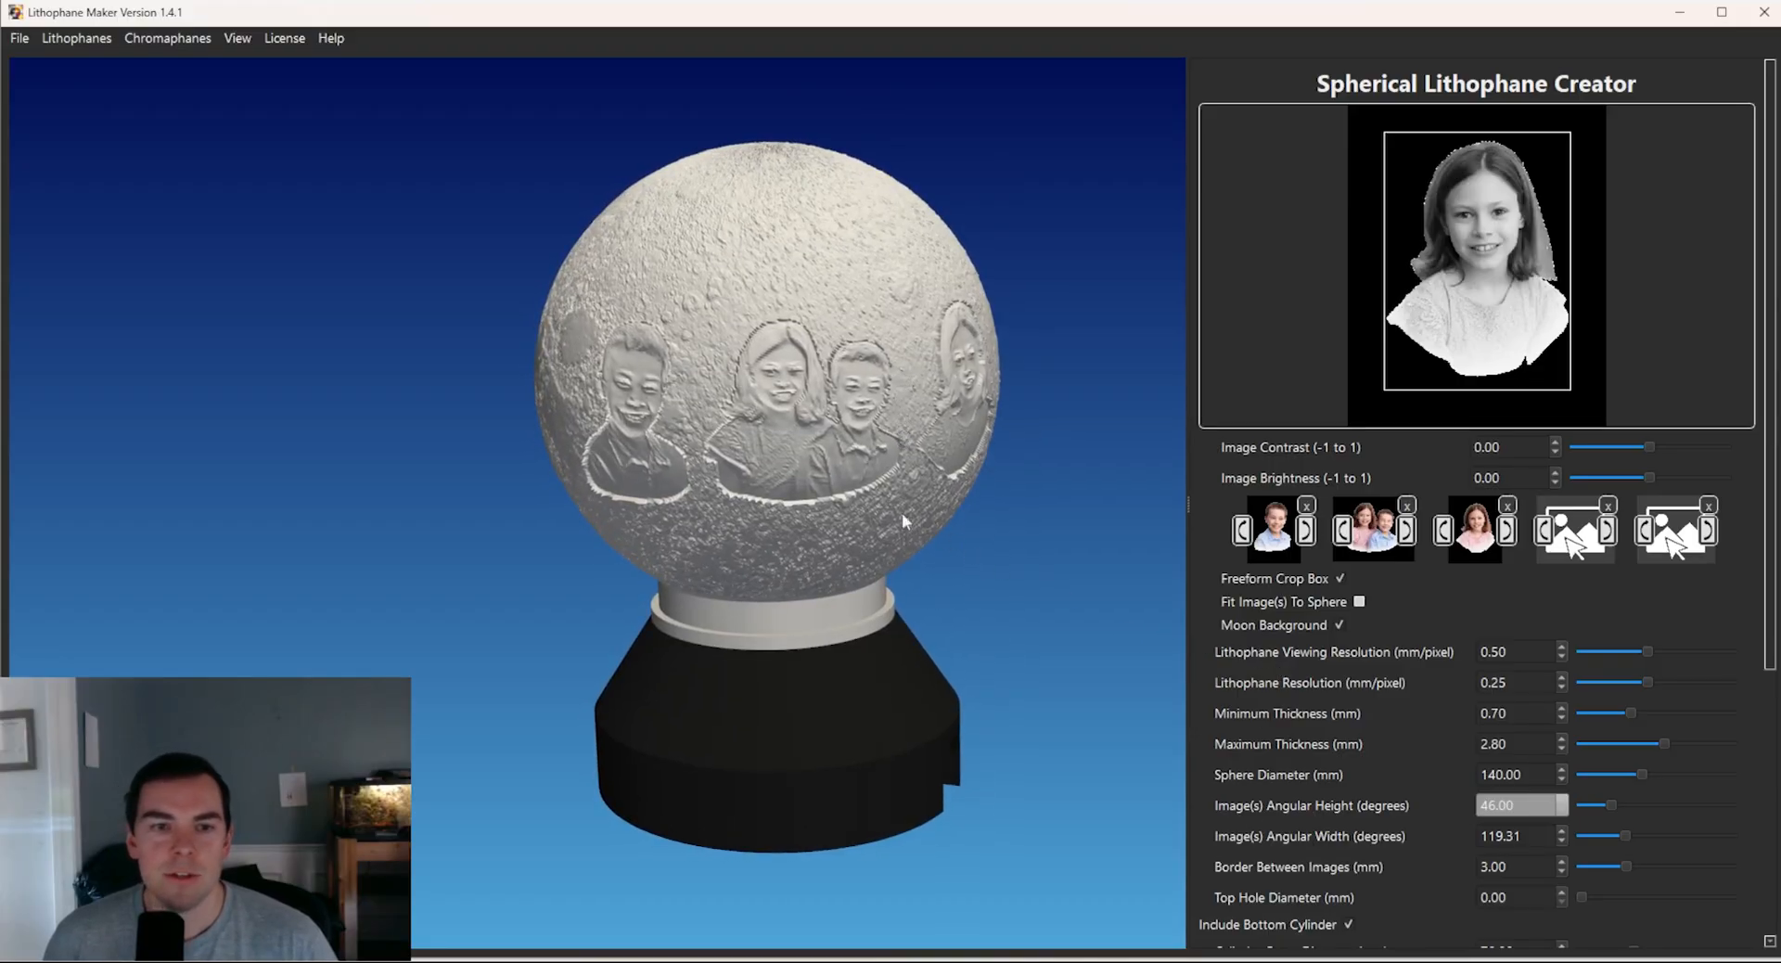
middle_drag(684, 409, 732, 404)
drag(800, 496, 865, 462)
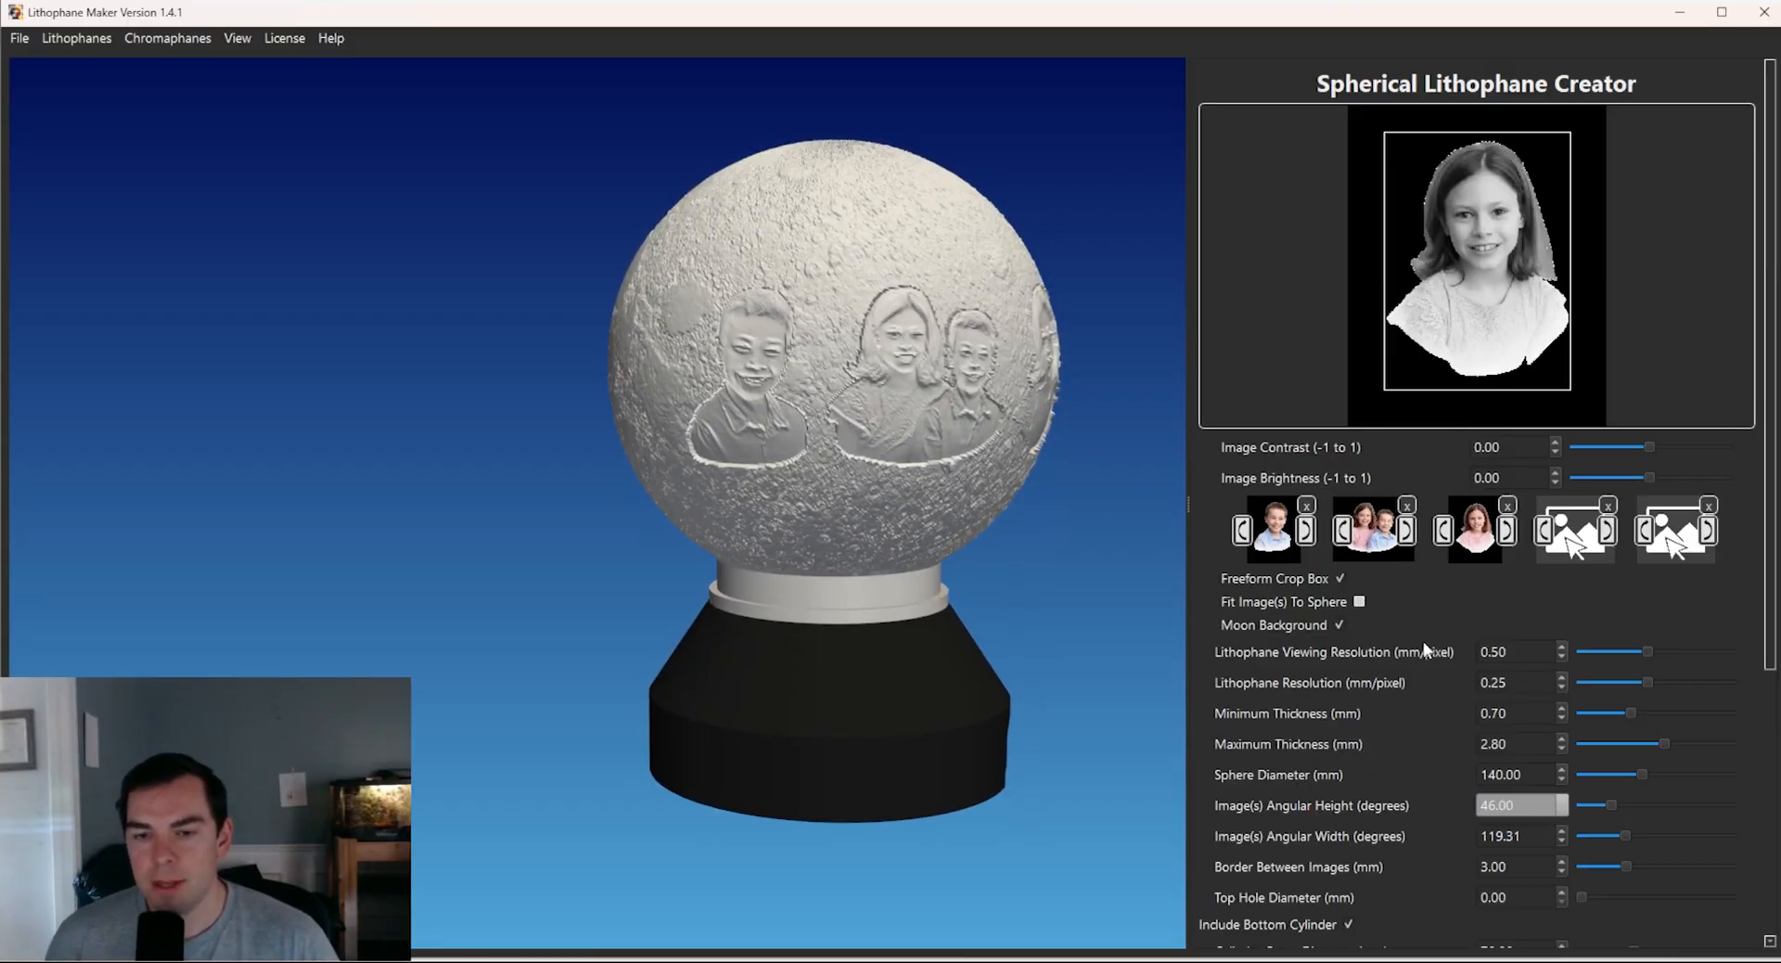
- Try lithophane viewing resolutions of 0.32 and 0.71 mm/pixel, and settle on 0.83 mm/pixel
mouse_move(1423, 642)
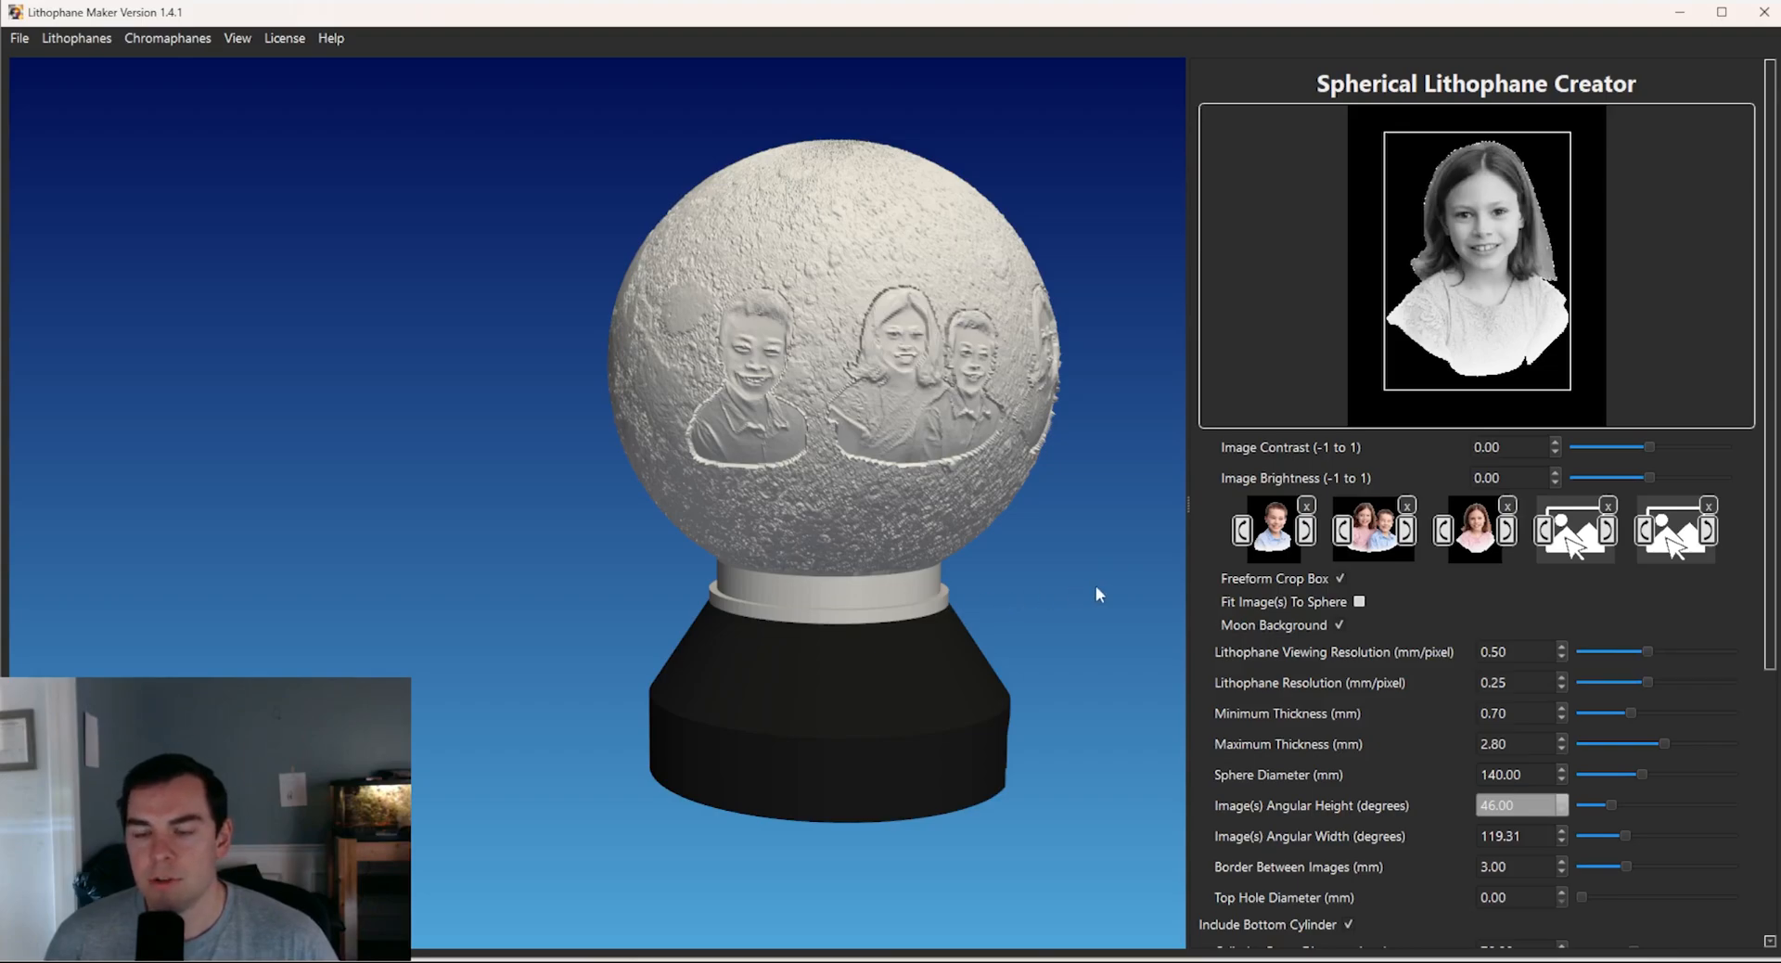
mouse_move(1375, 657)
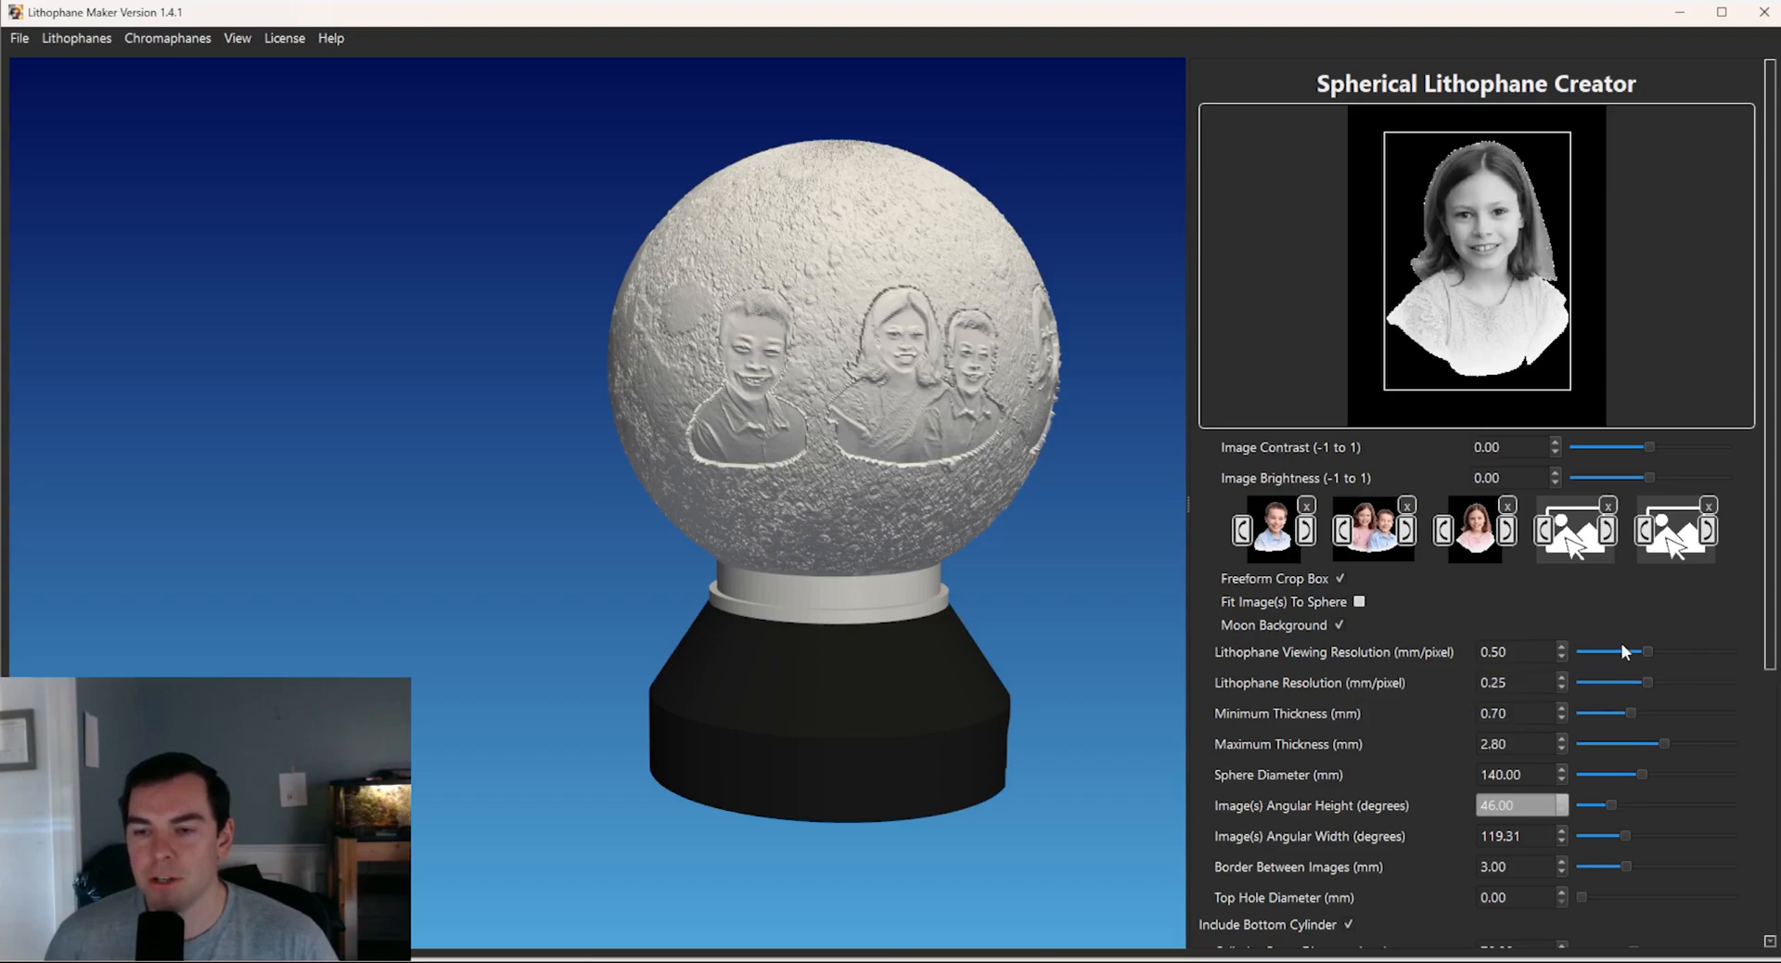
drag(1650, 650, 1617, 649)
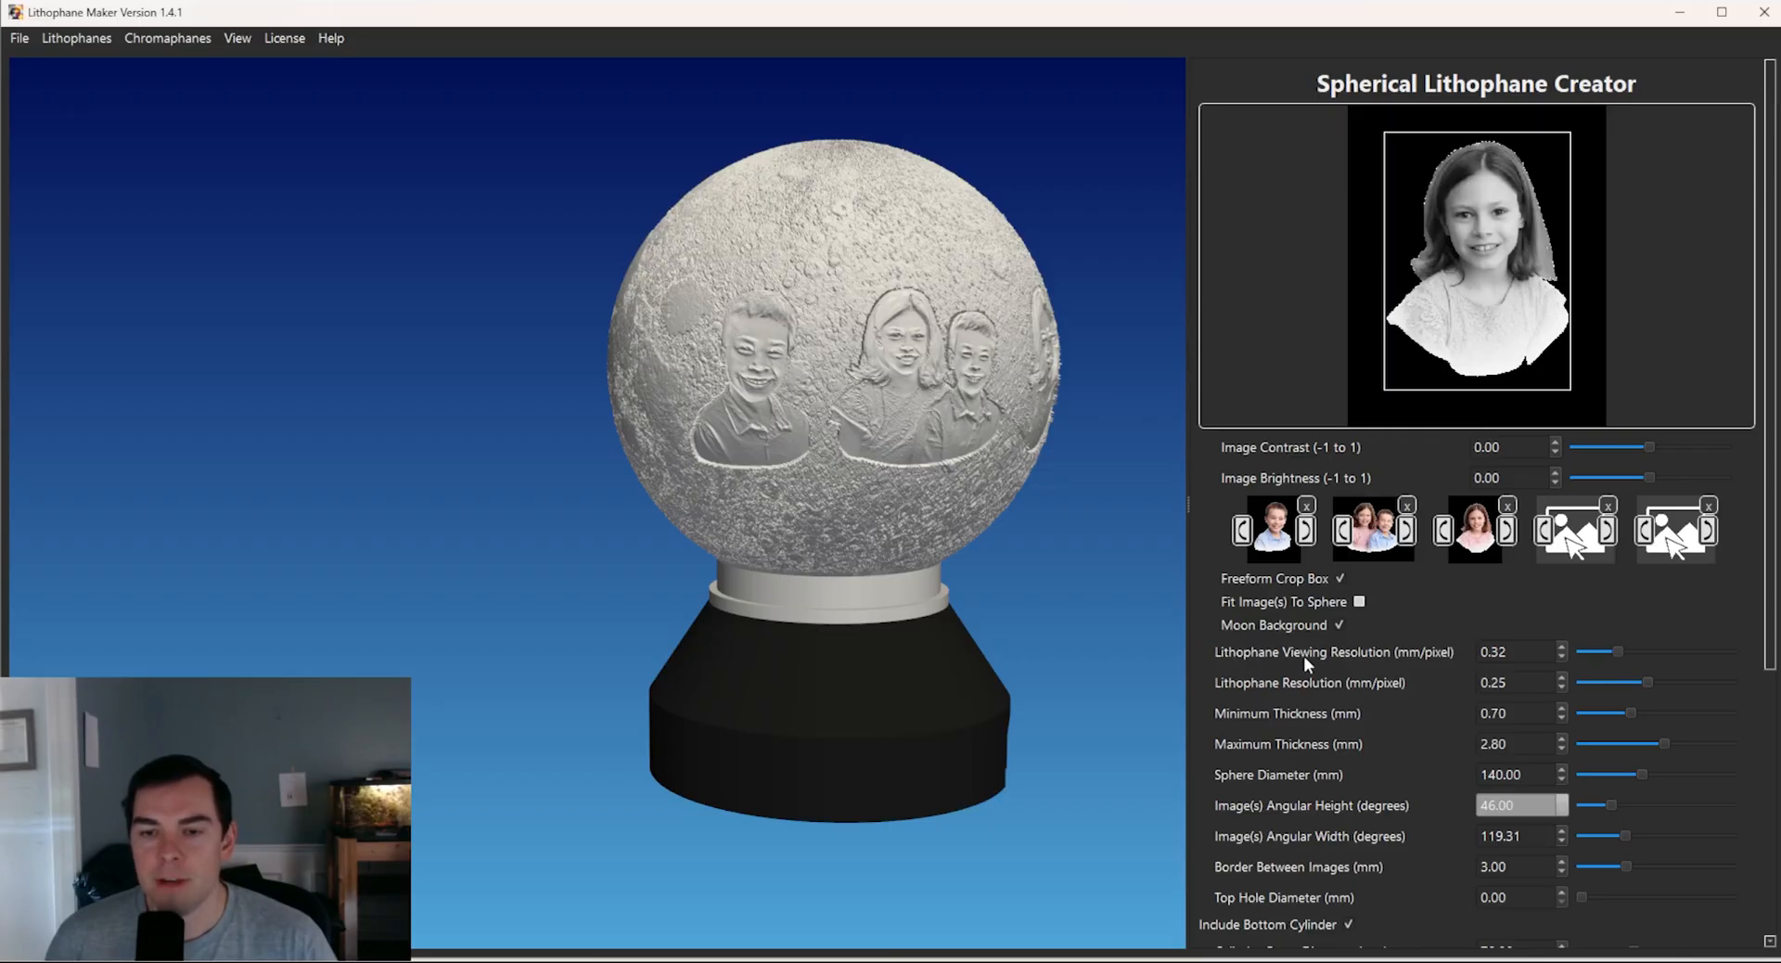
drag(1616, 653, 1683, 653)
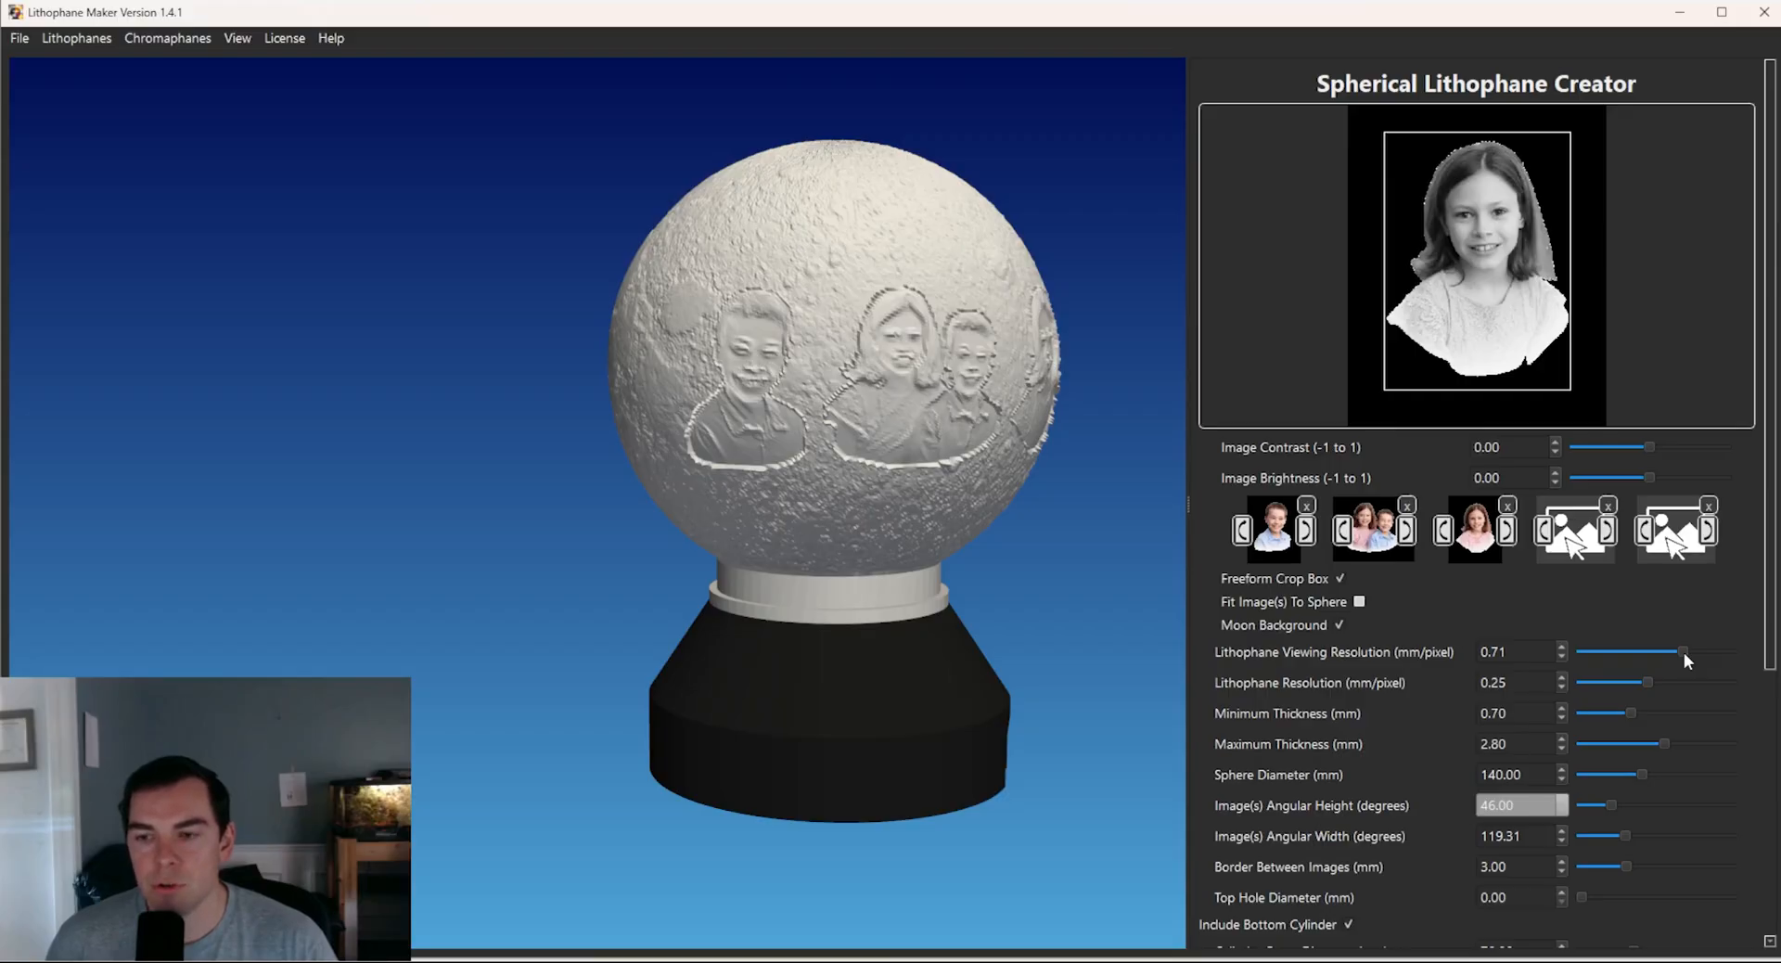
drag(1684, 653, 1705, 654)
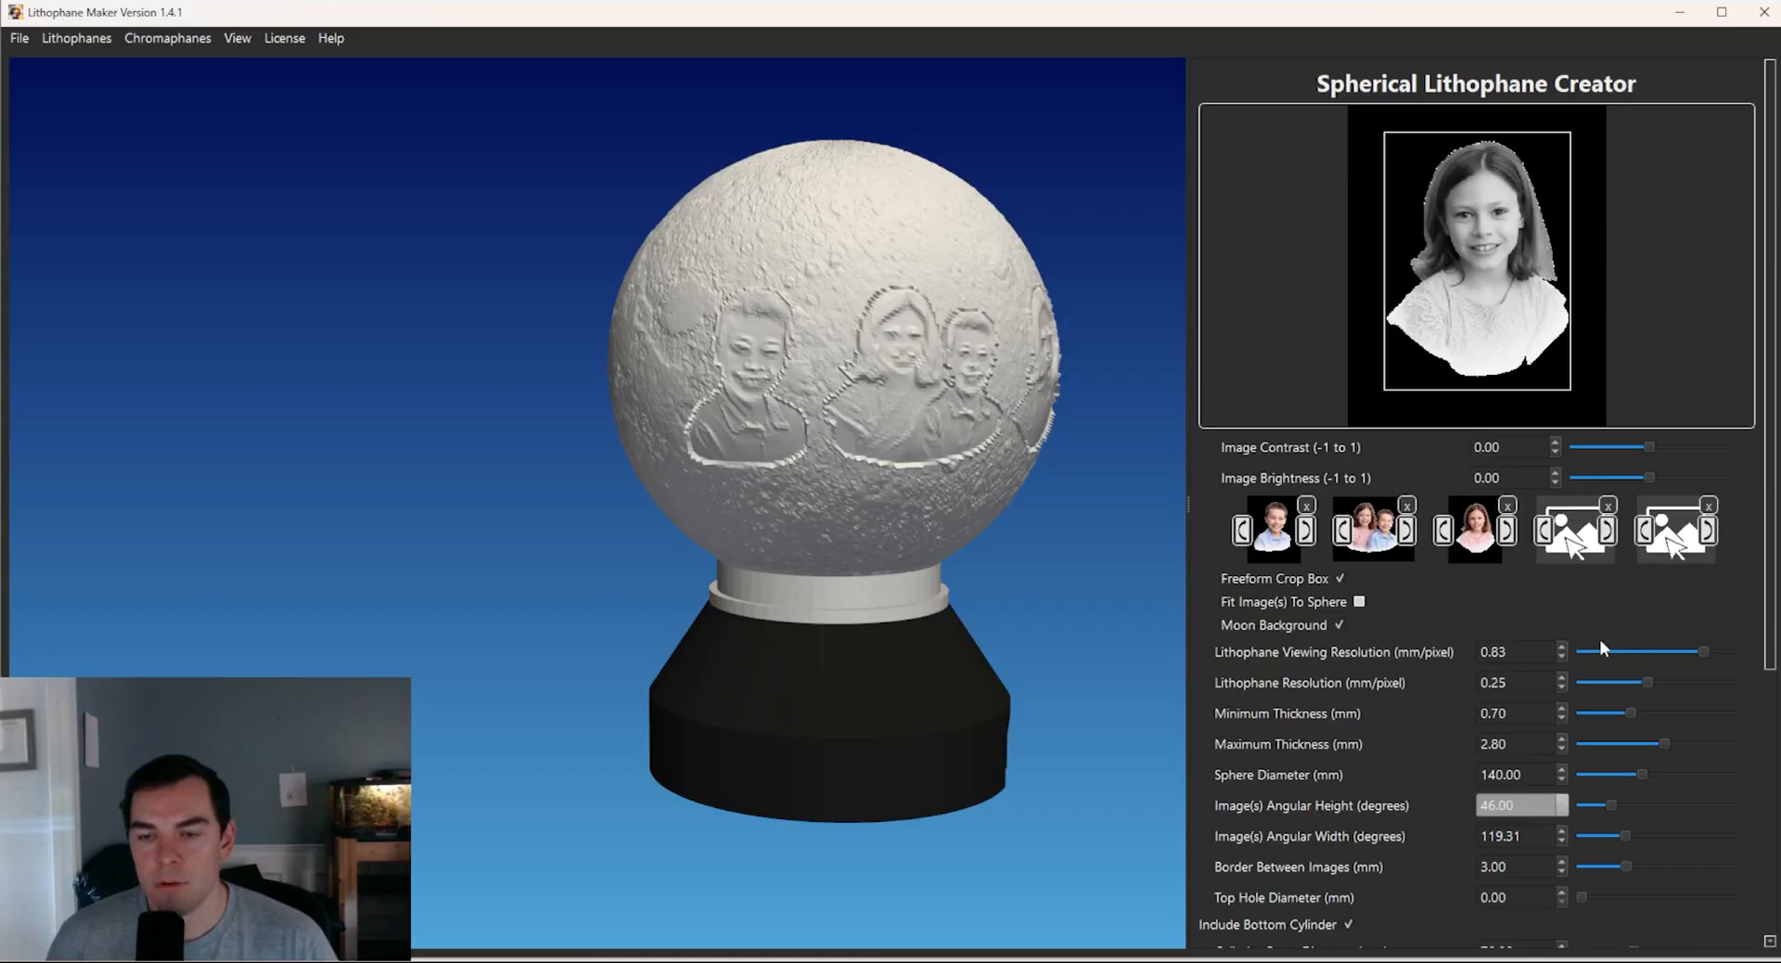
- Set the lithophane viewing resolution to 0.5 mm/pixel
drag(1699, 652, 1646, 651)
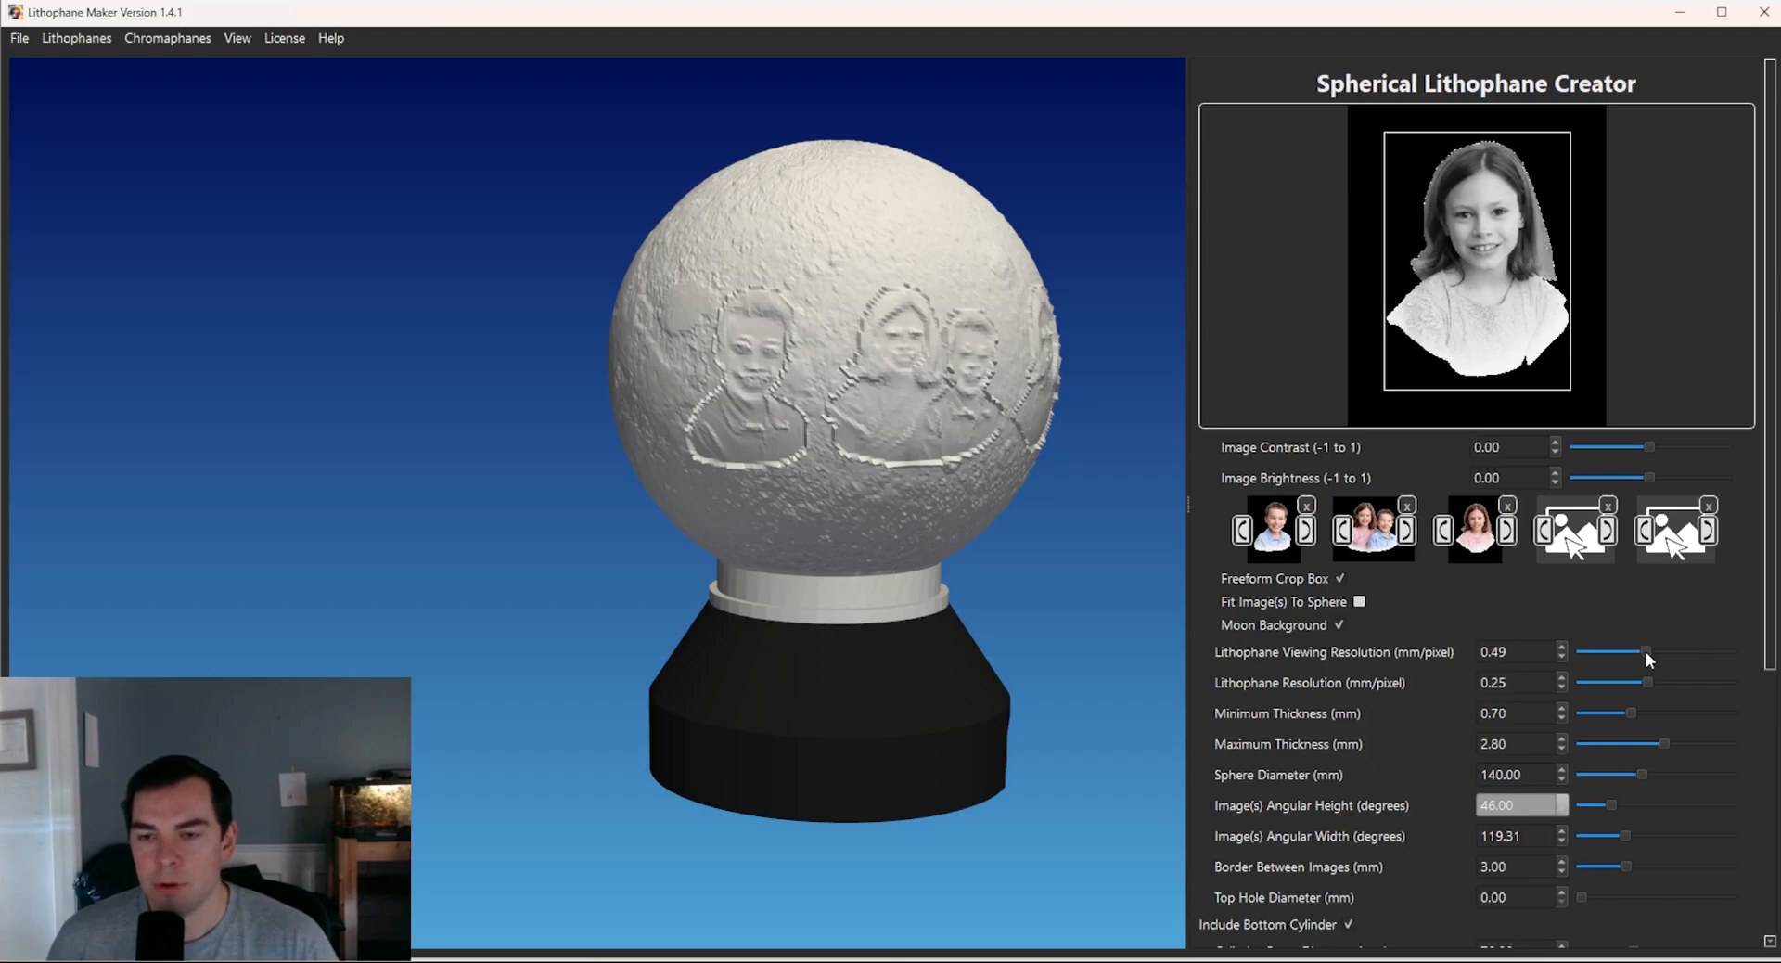
double_click(1517, 651)
text(0.5)
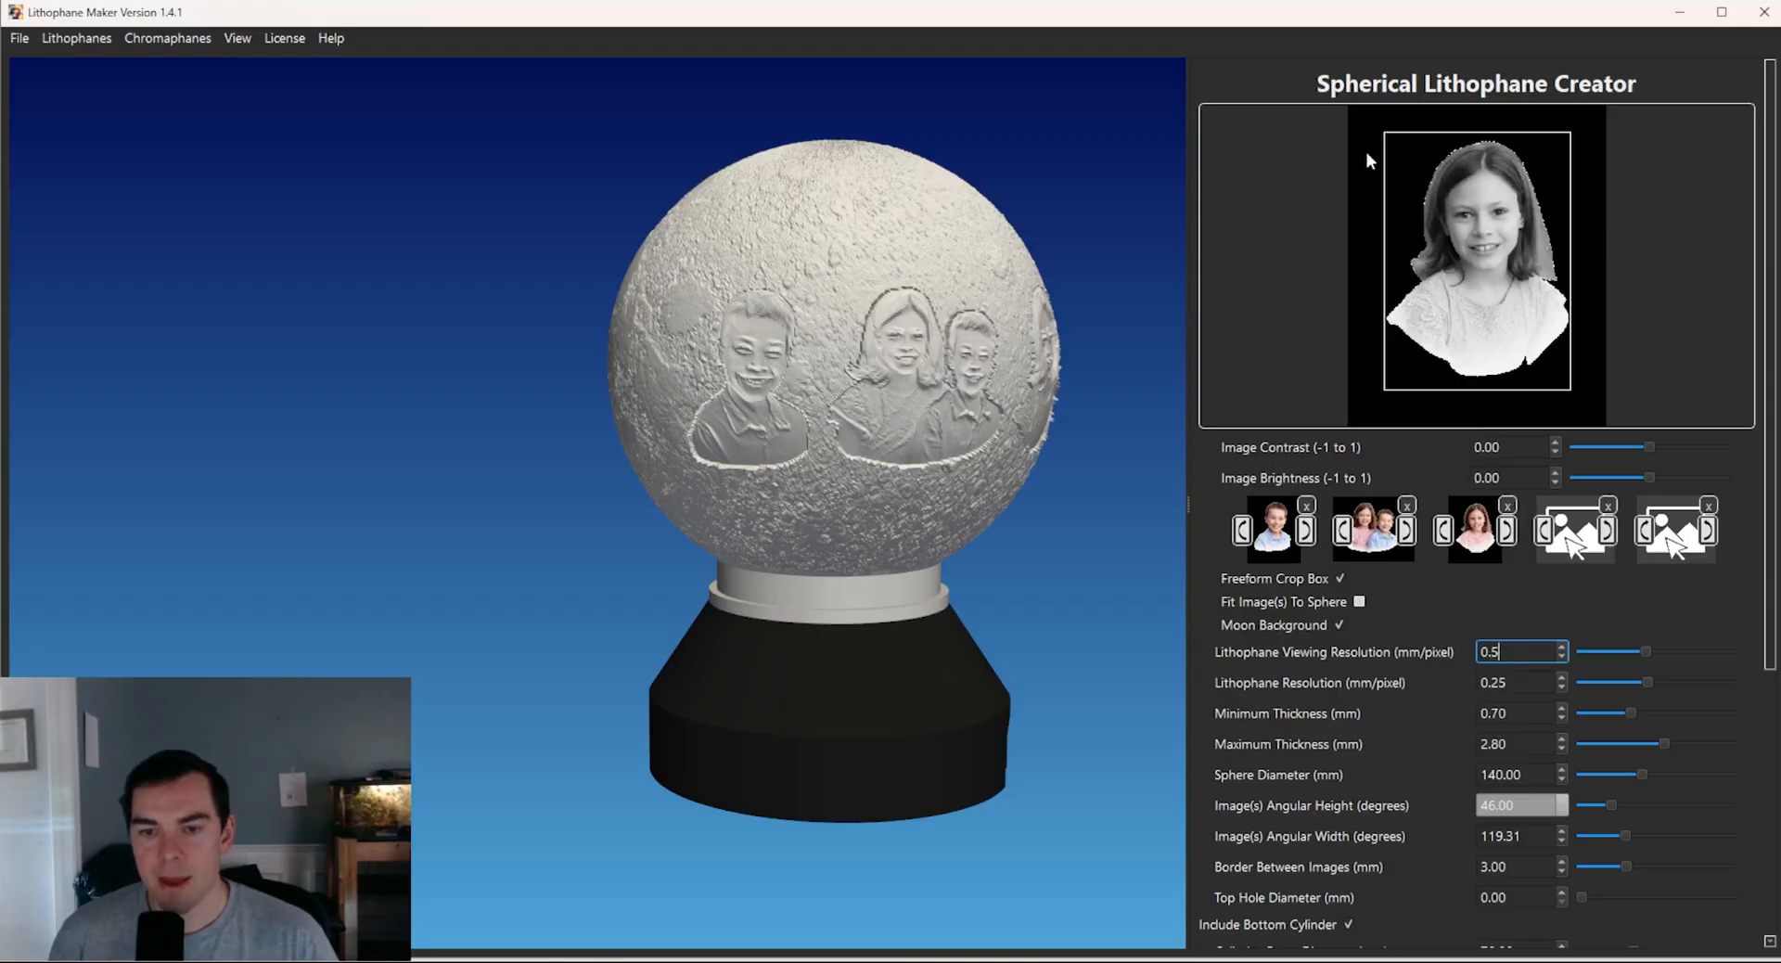
key(Return)
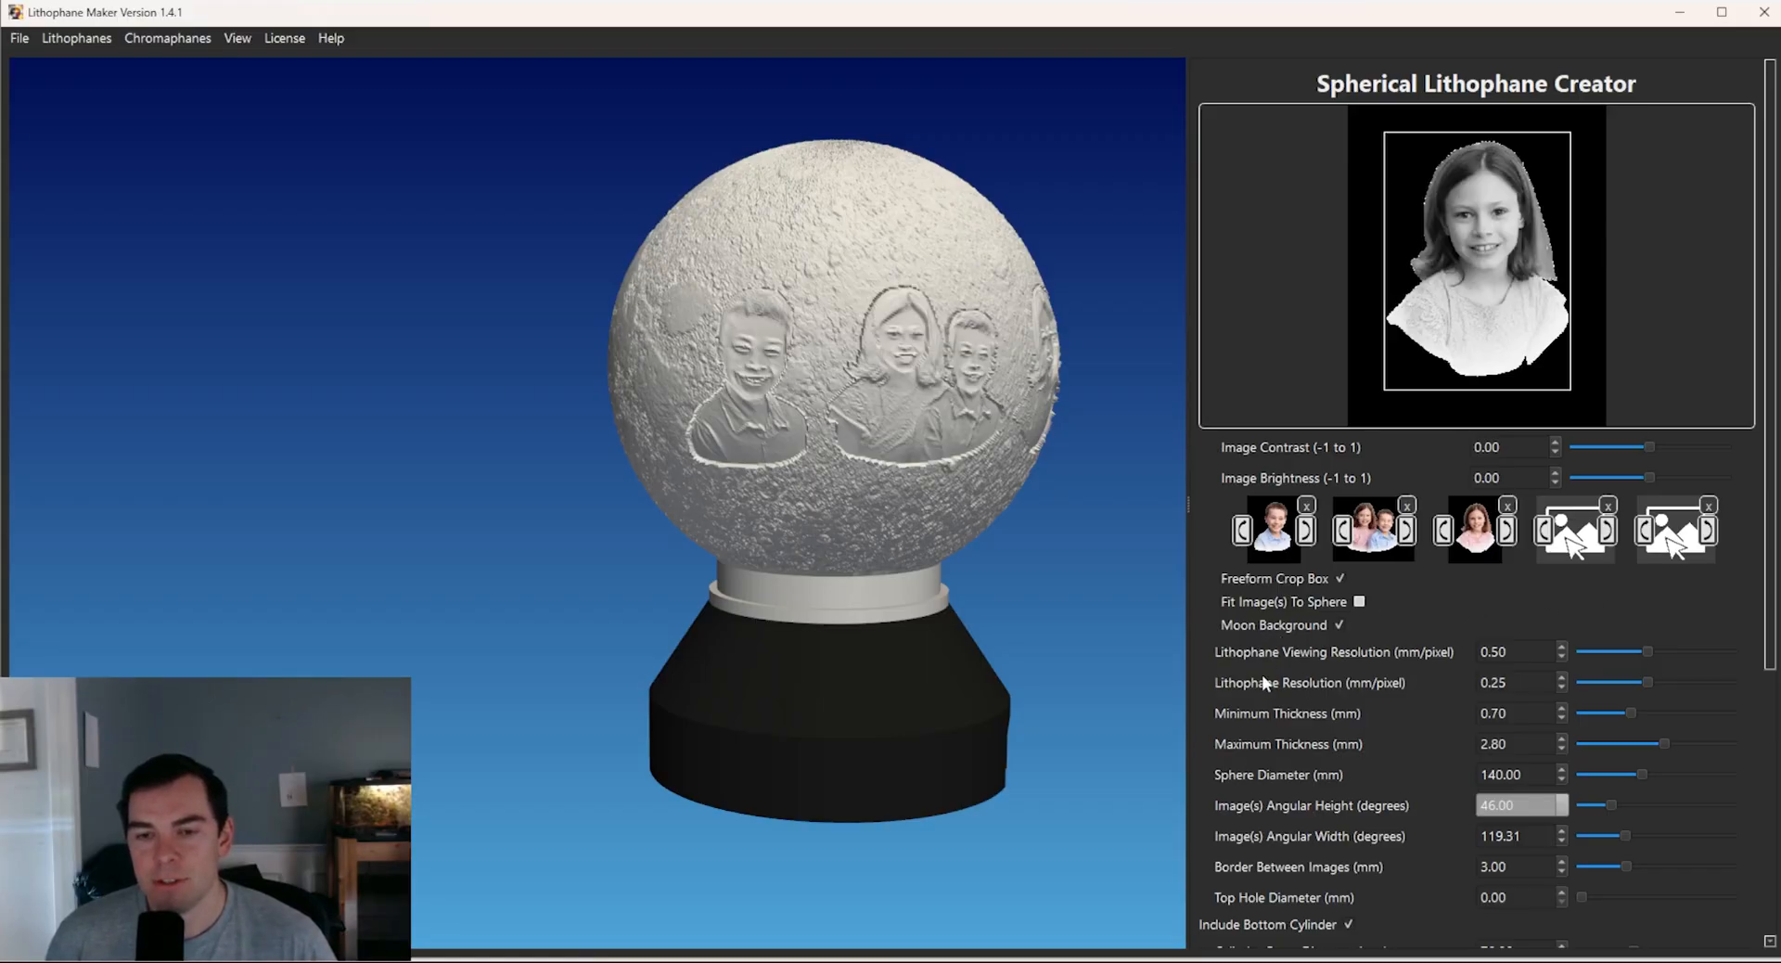
- Try a sphere diameter of 200 mm and view the whole enlarged sphere on its base
mouse_move(1265, 683)
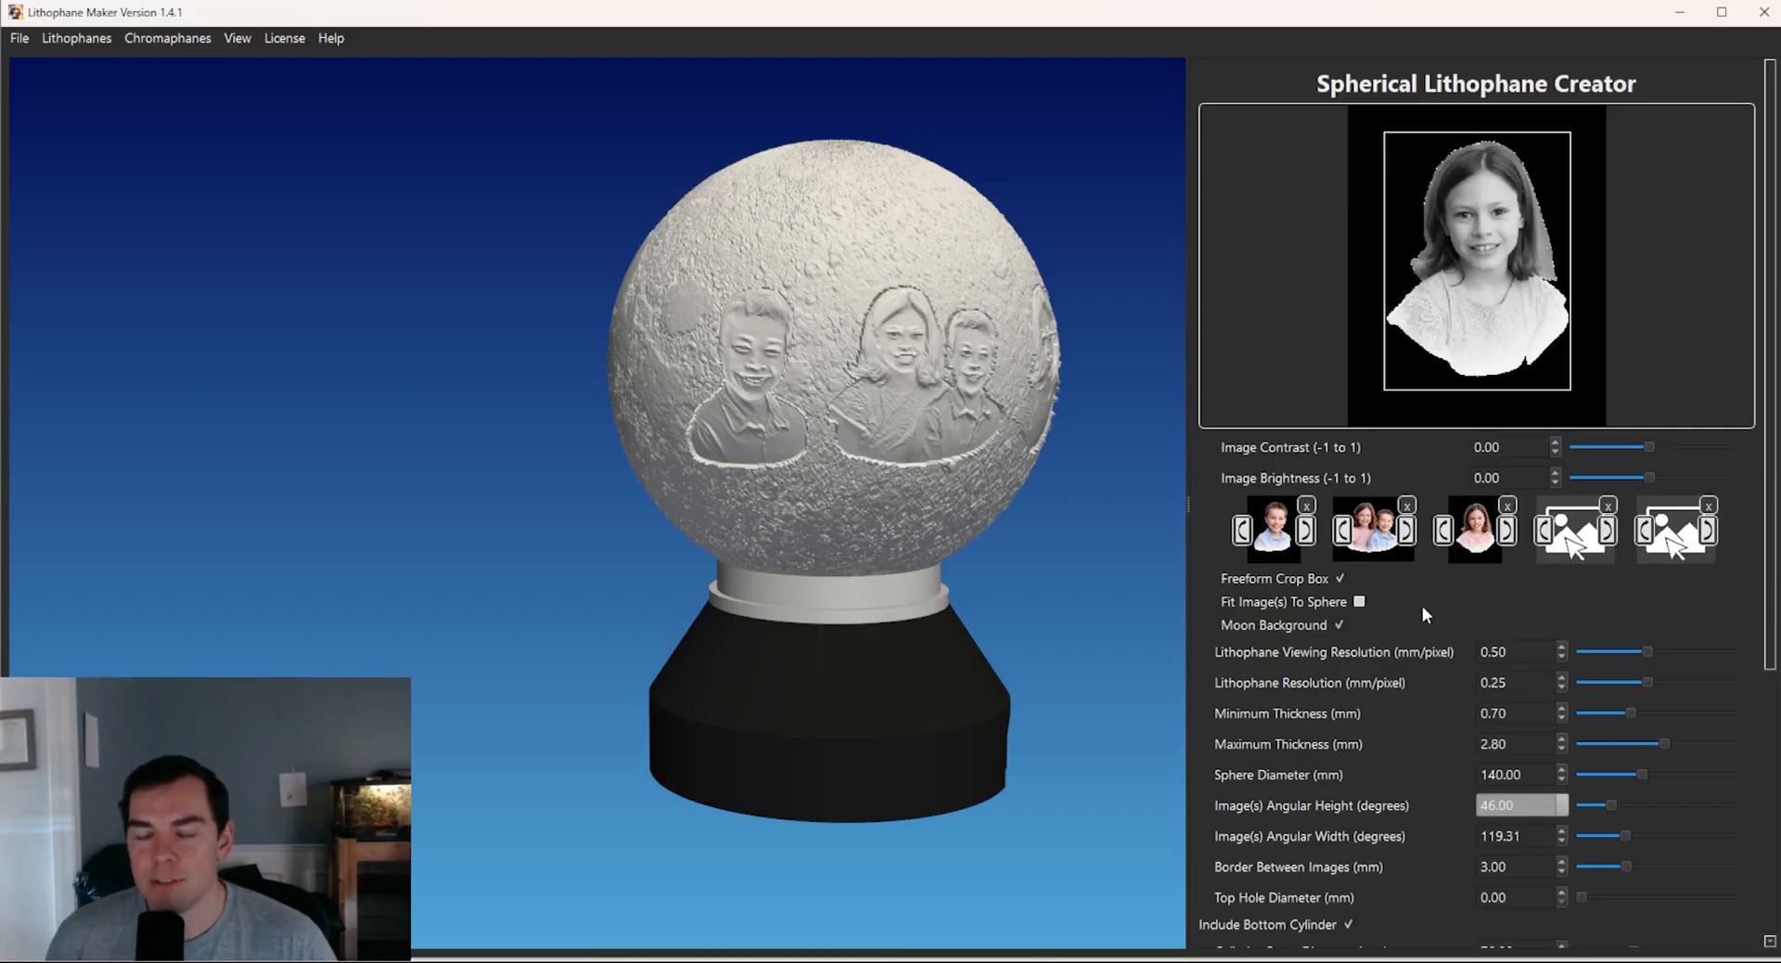
scroll(1424, 613, down, 1)
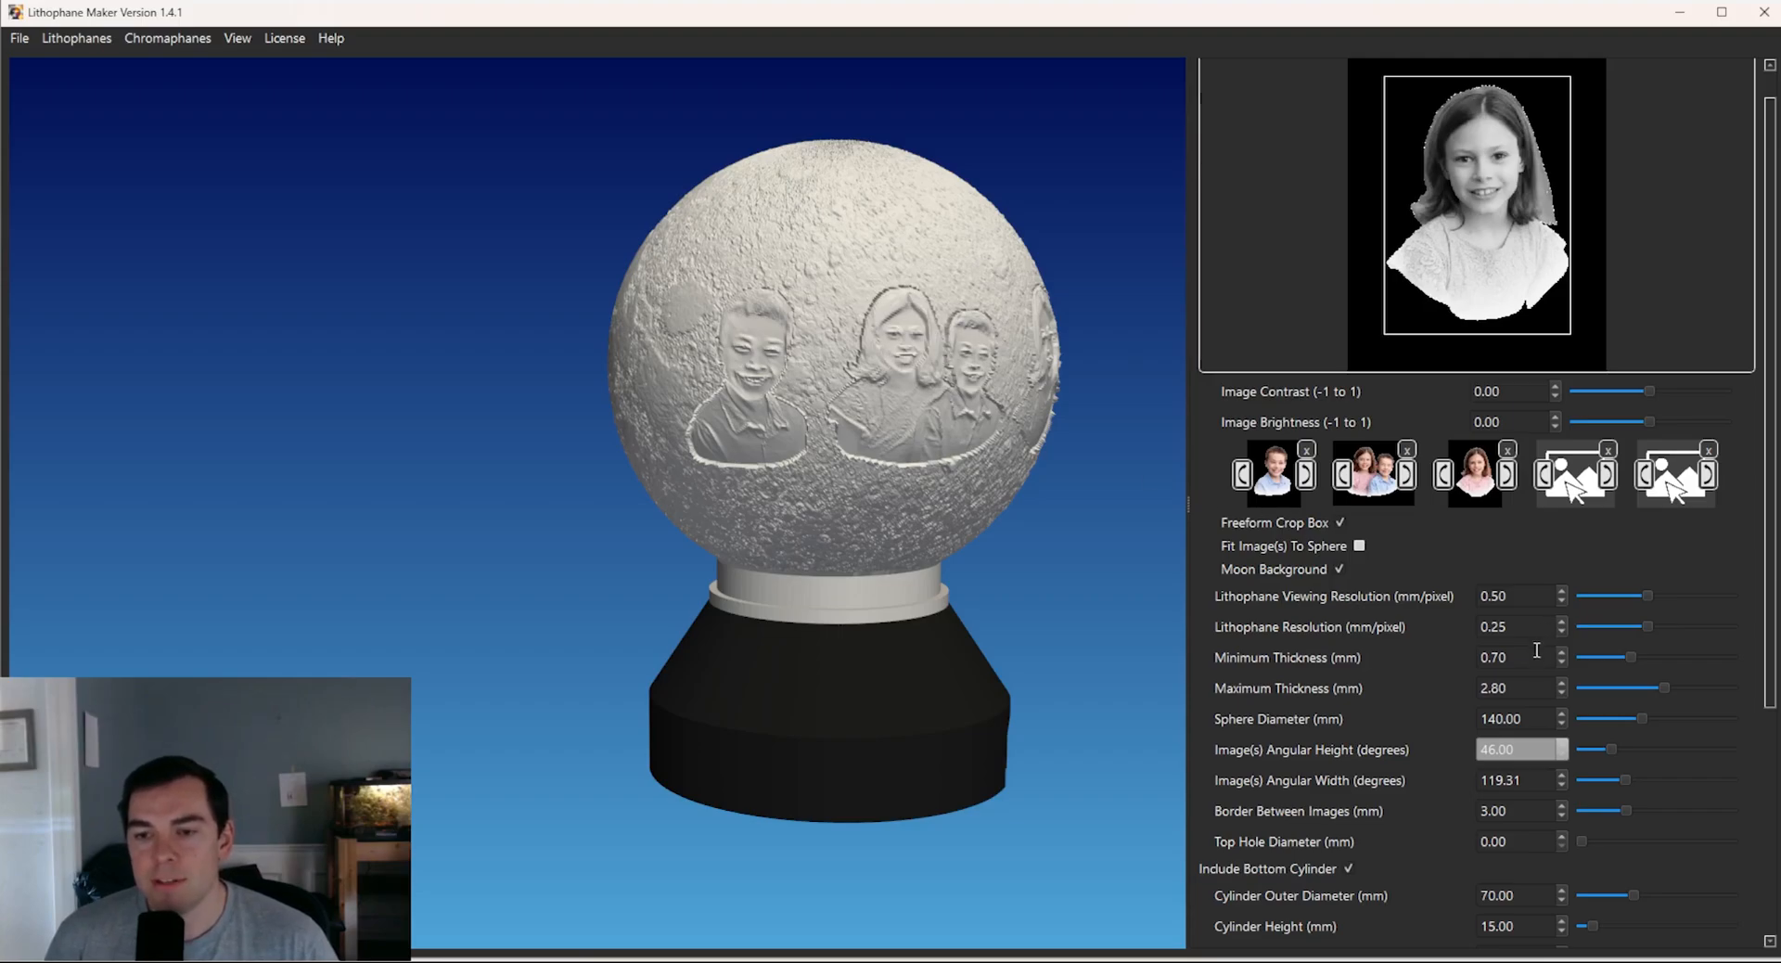
mouse_move(1536, 651)
mouse_move(1434, 687)
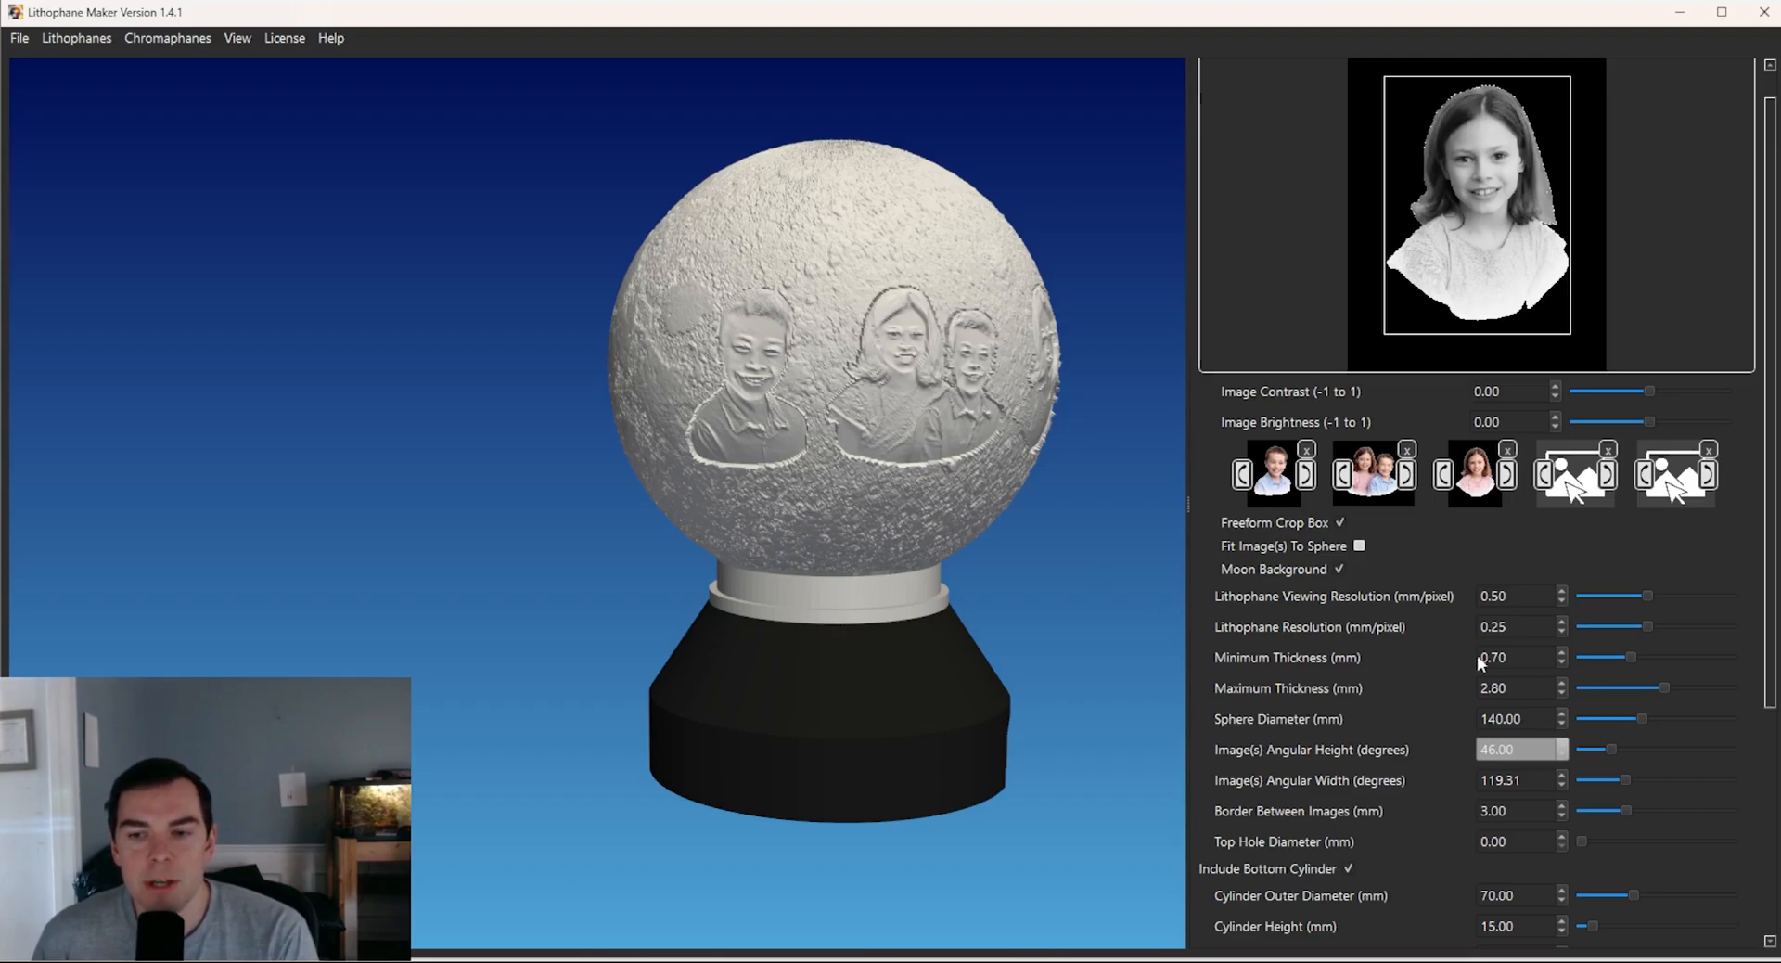
drag(1530, 718, 1447, 712)
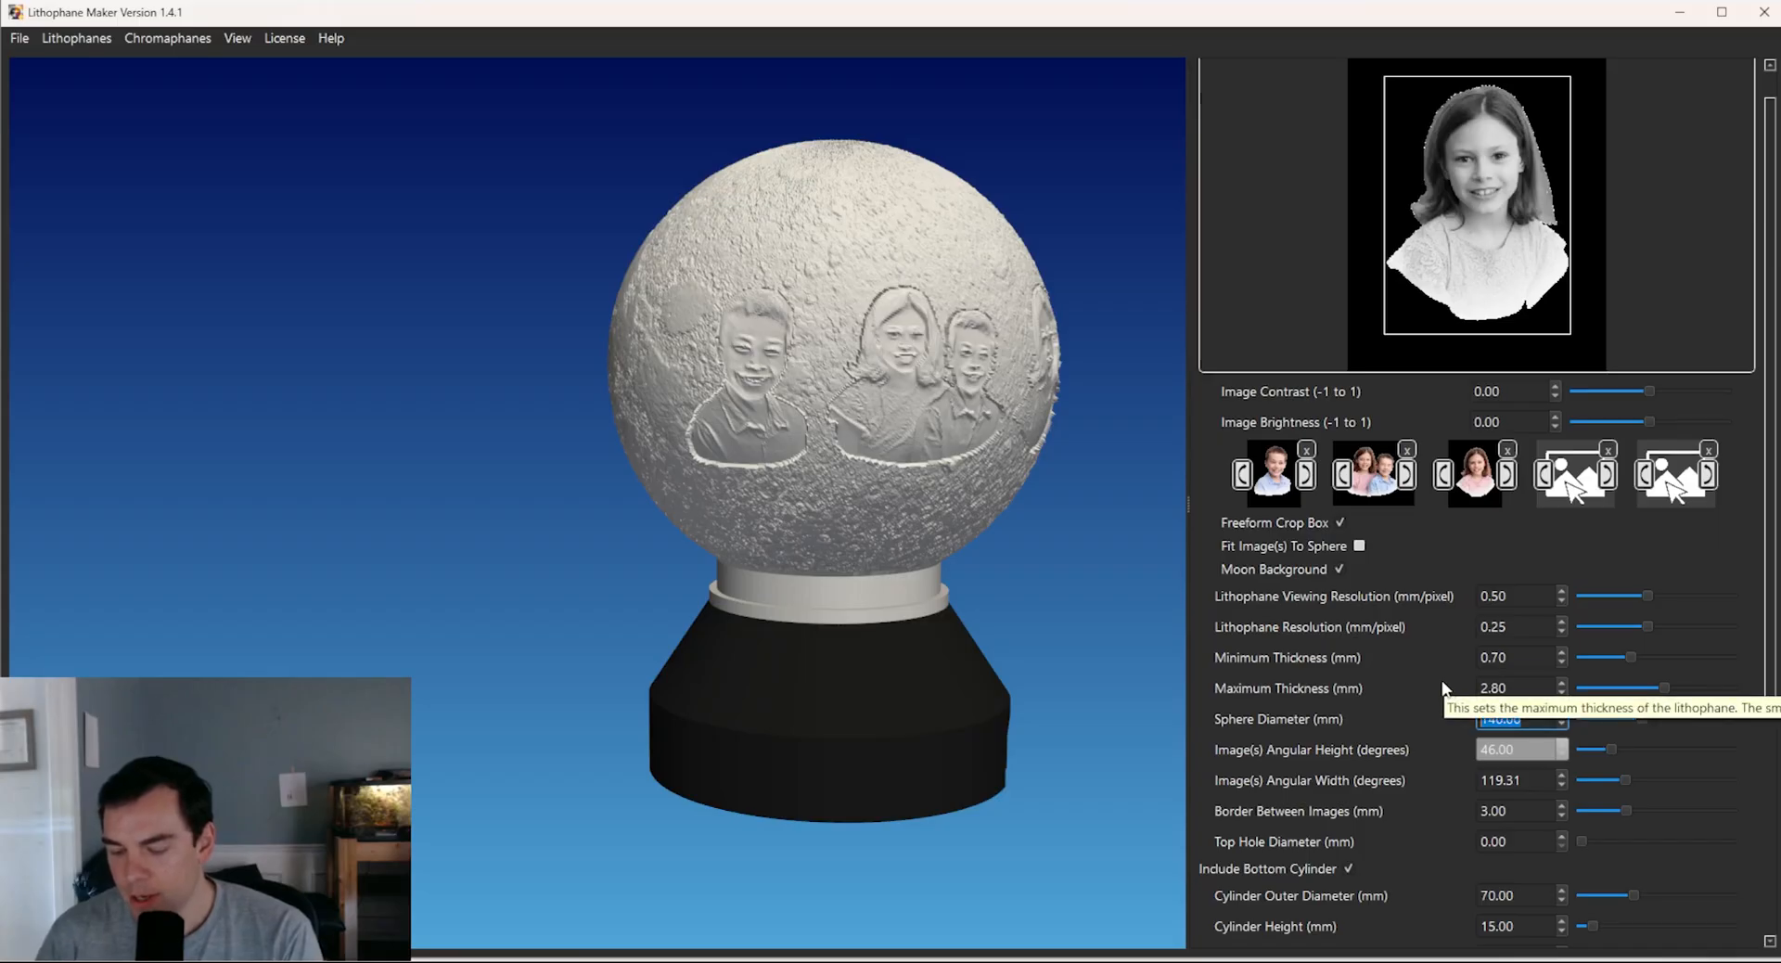
text(200)
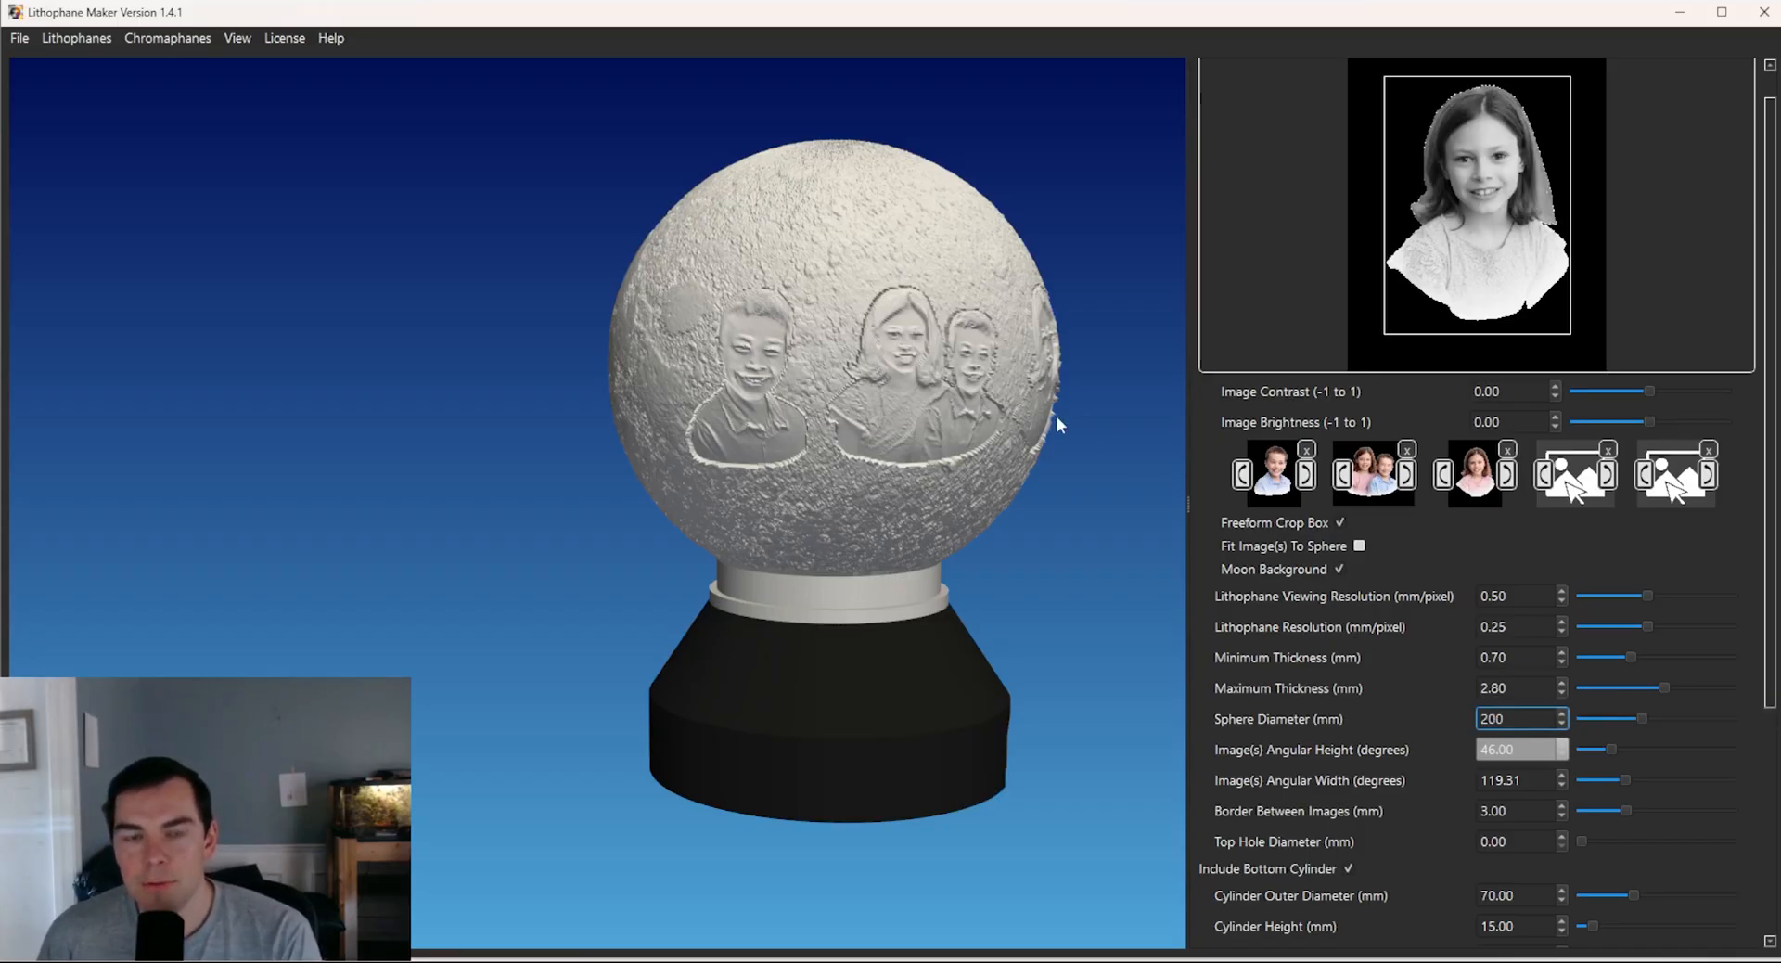
key(Return)
middle_drag(875, 322, 728, 353)
scroll(727, 352, down, 3)
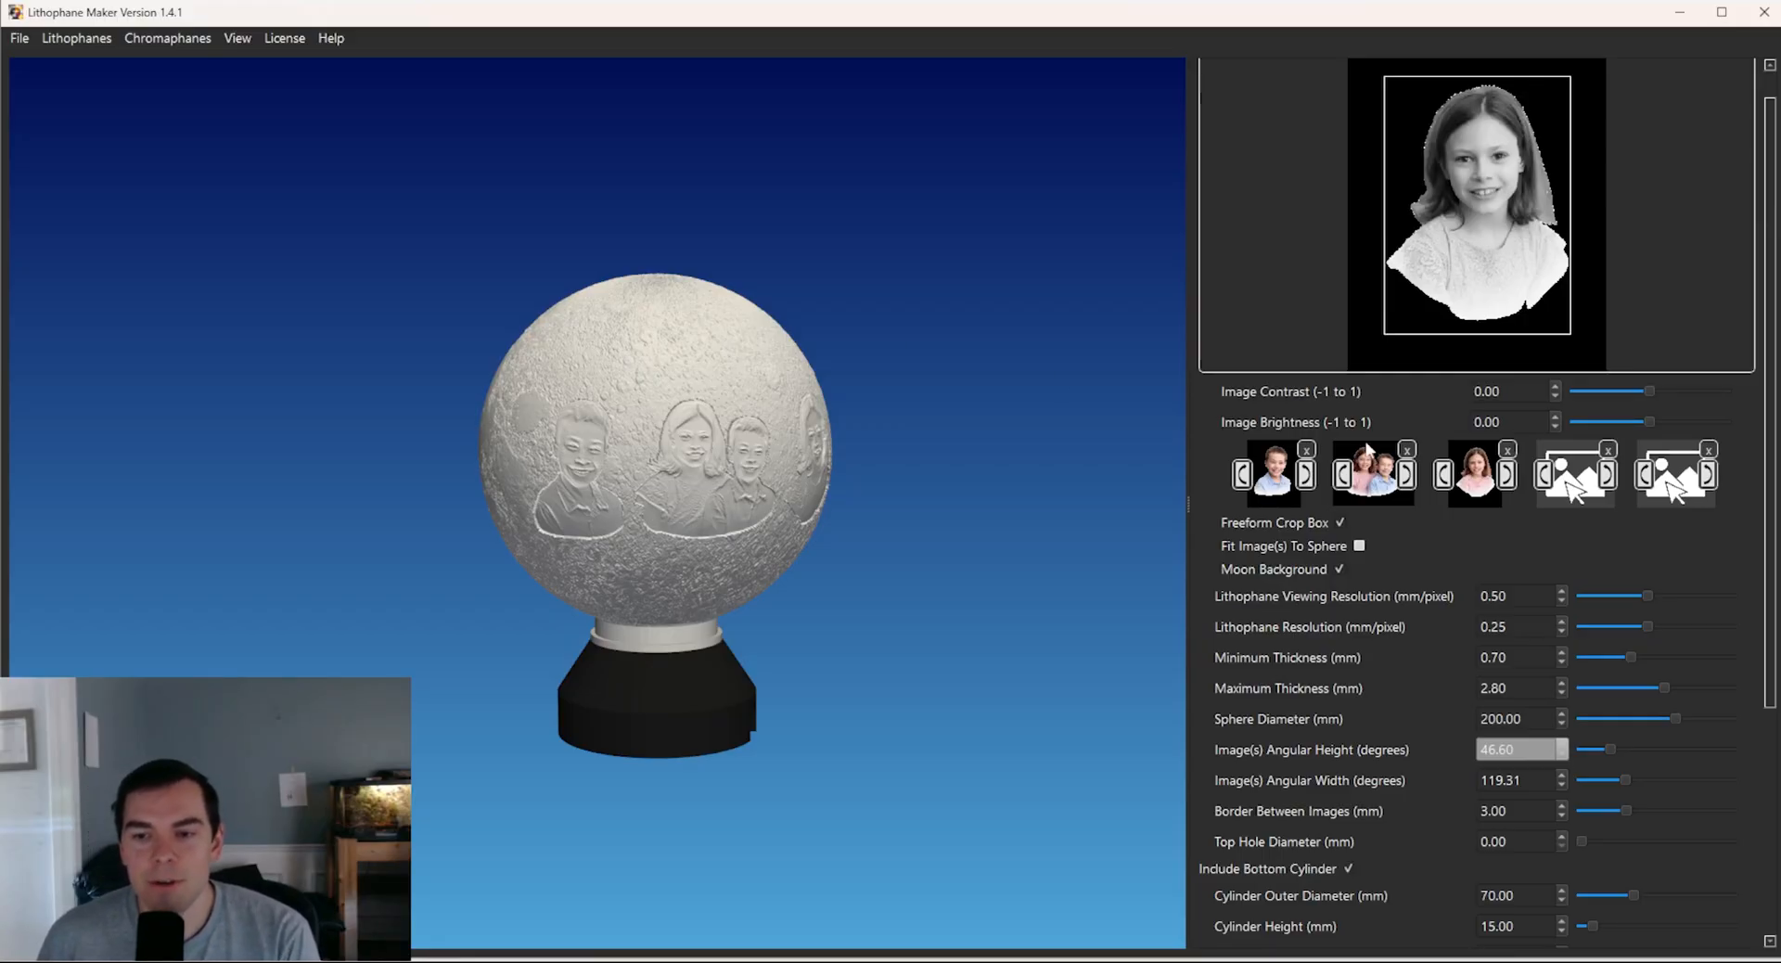
- Set the sphere diameter back to 140 mm
drag(1522, 717, 1482, 713)
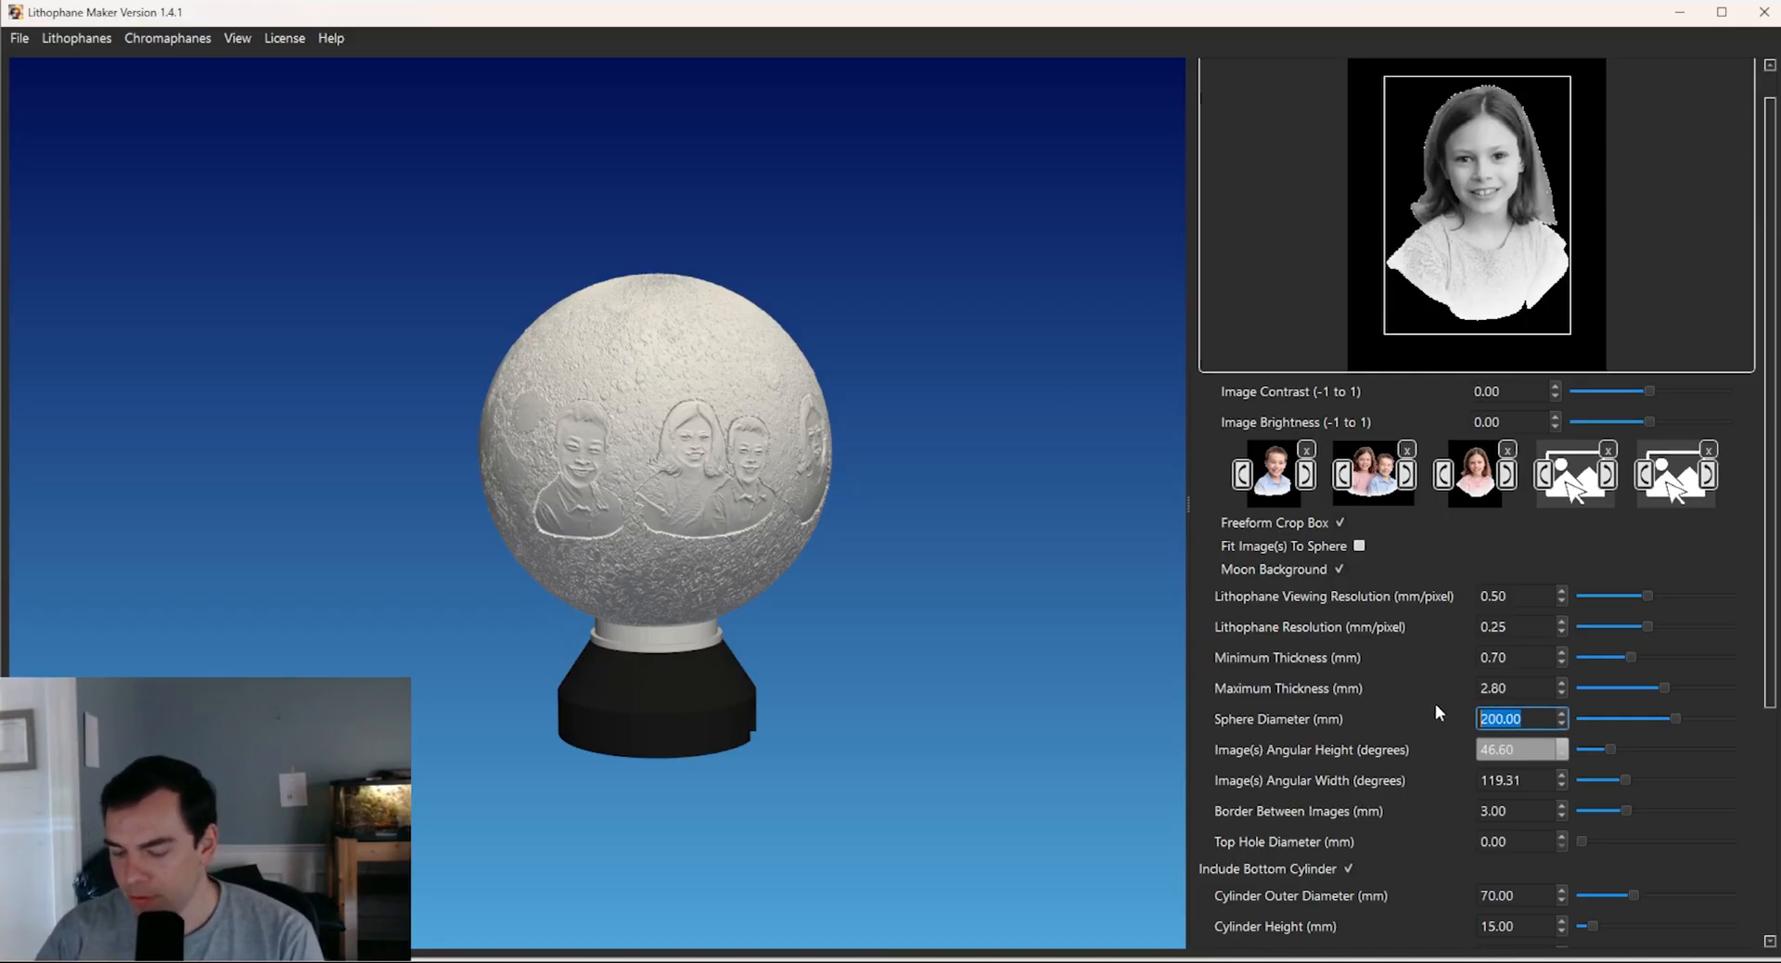
text(140)
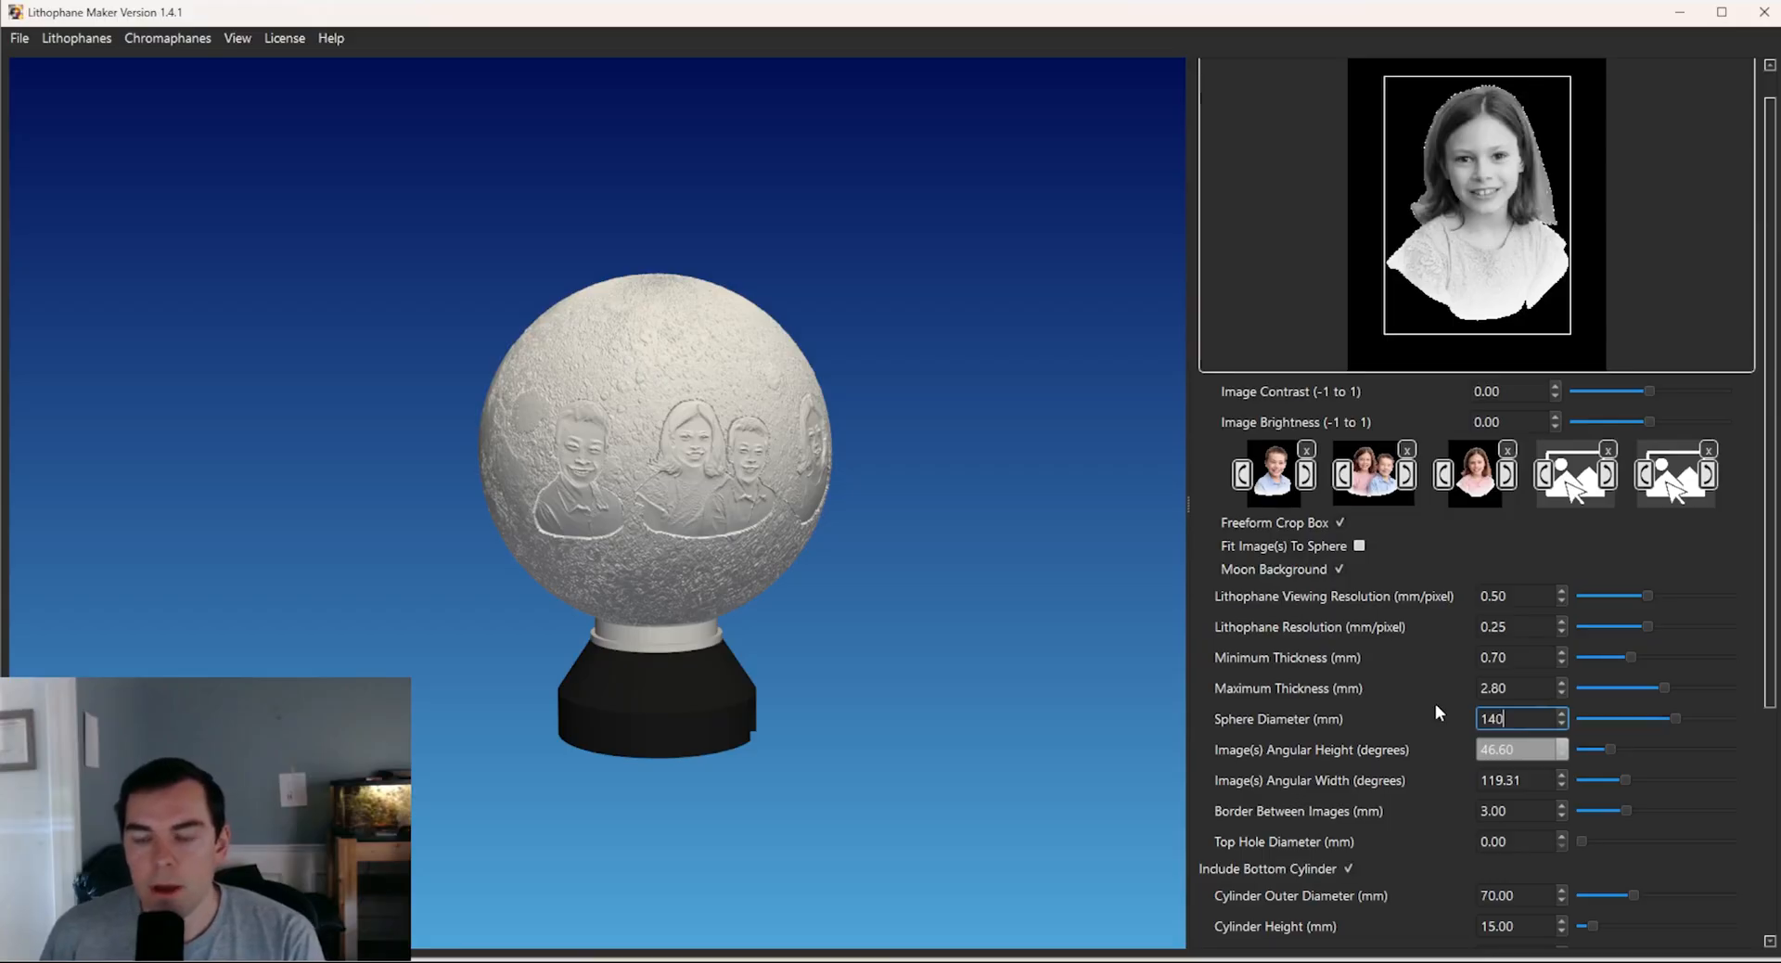
key(Return)
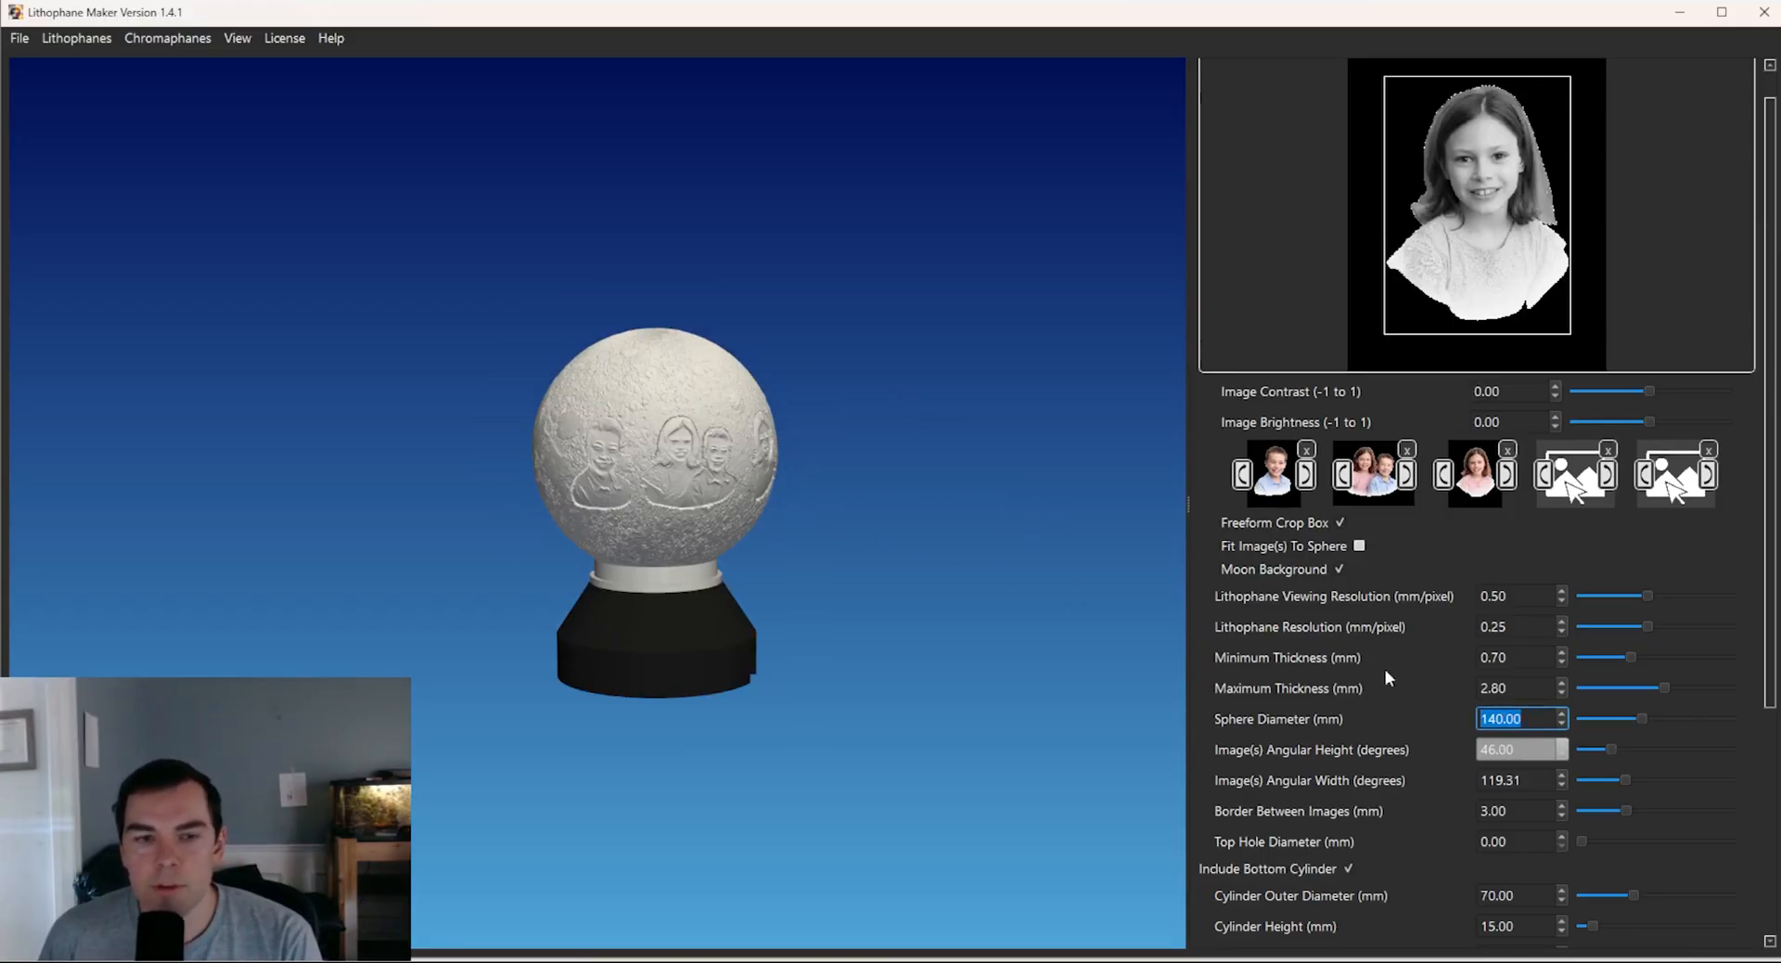
- Try image angular widths of 360 and 173.21 degrees, and inspect the portraits around the sphere at 173.21 degrees
drag(911, 528, 869, 520)
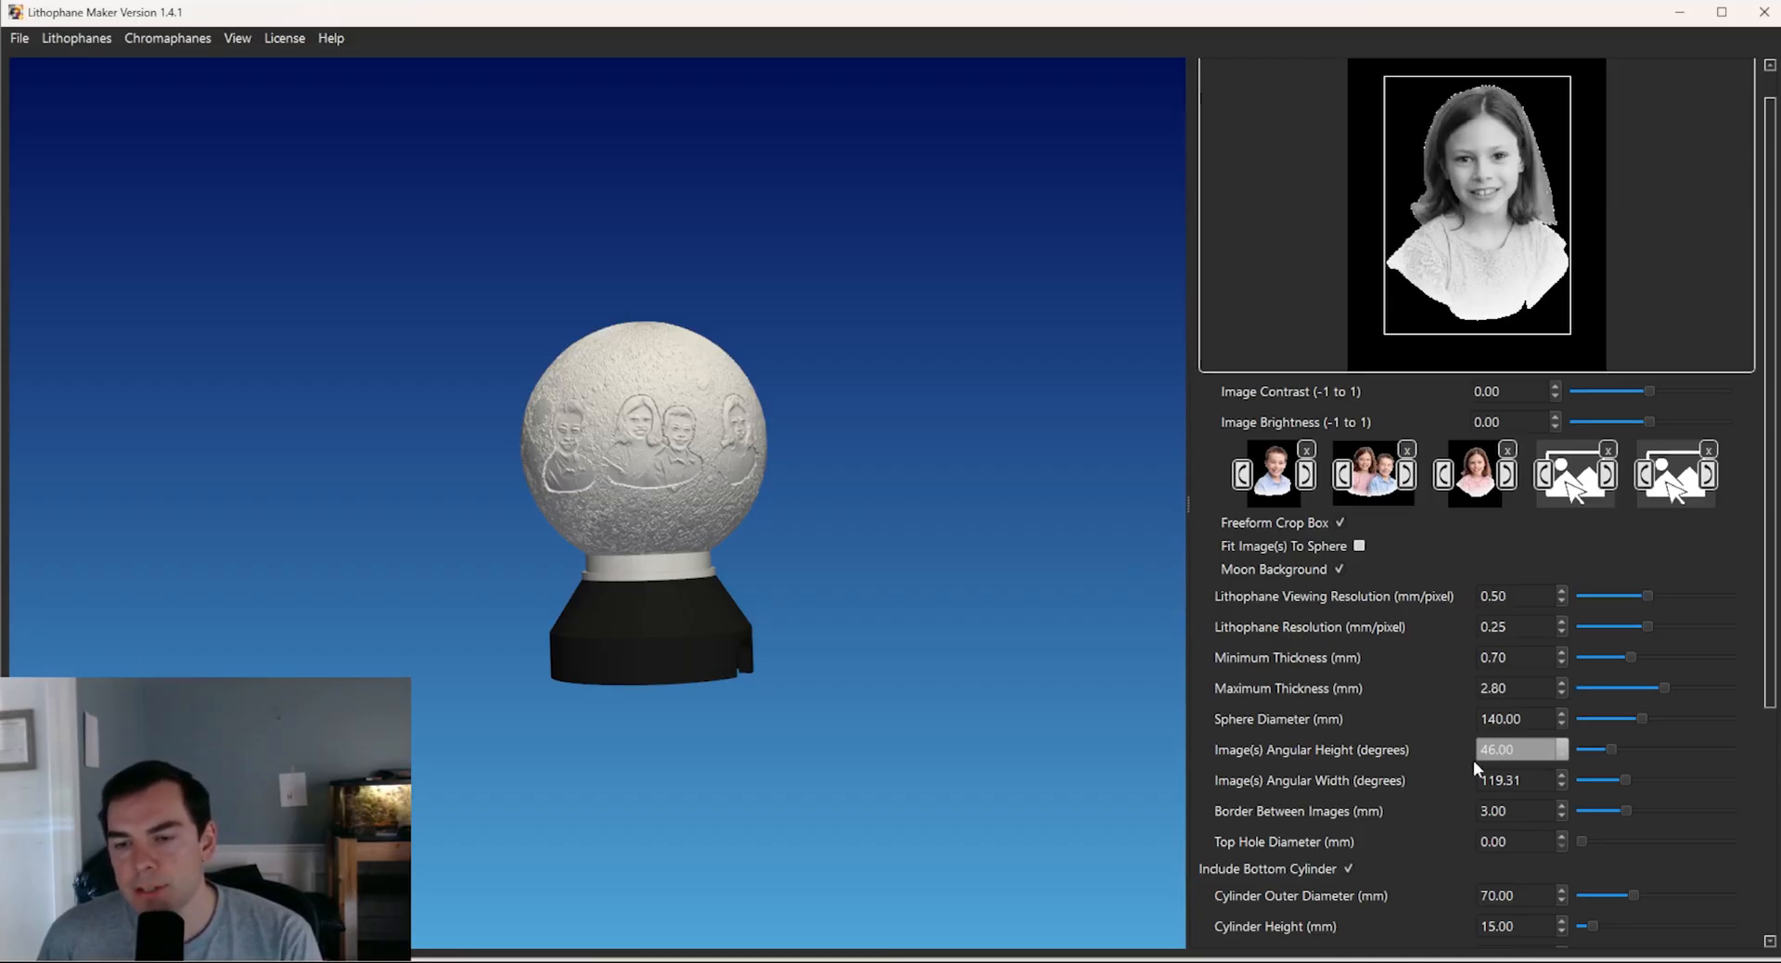
middle_drag(823, 505, 1018, 533)
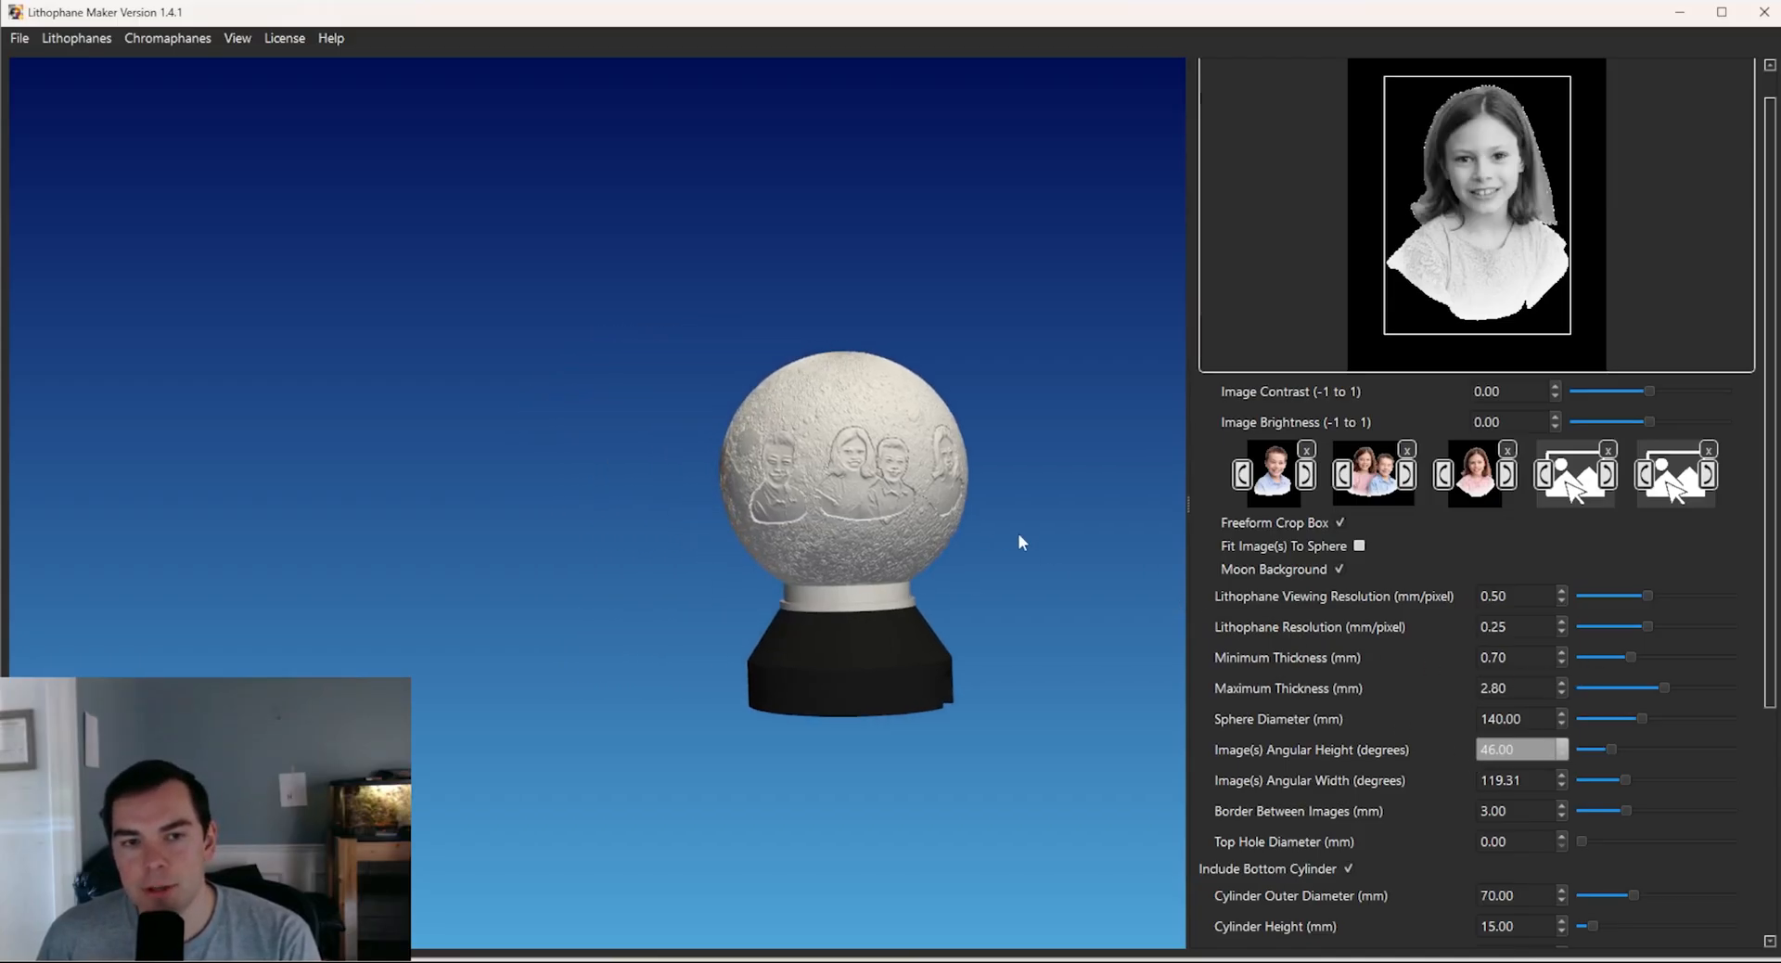
scroll(1030, 475, up, 2)
middle_drag(1033, 471, 848, 468)
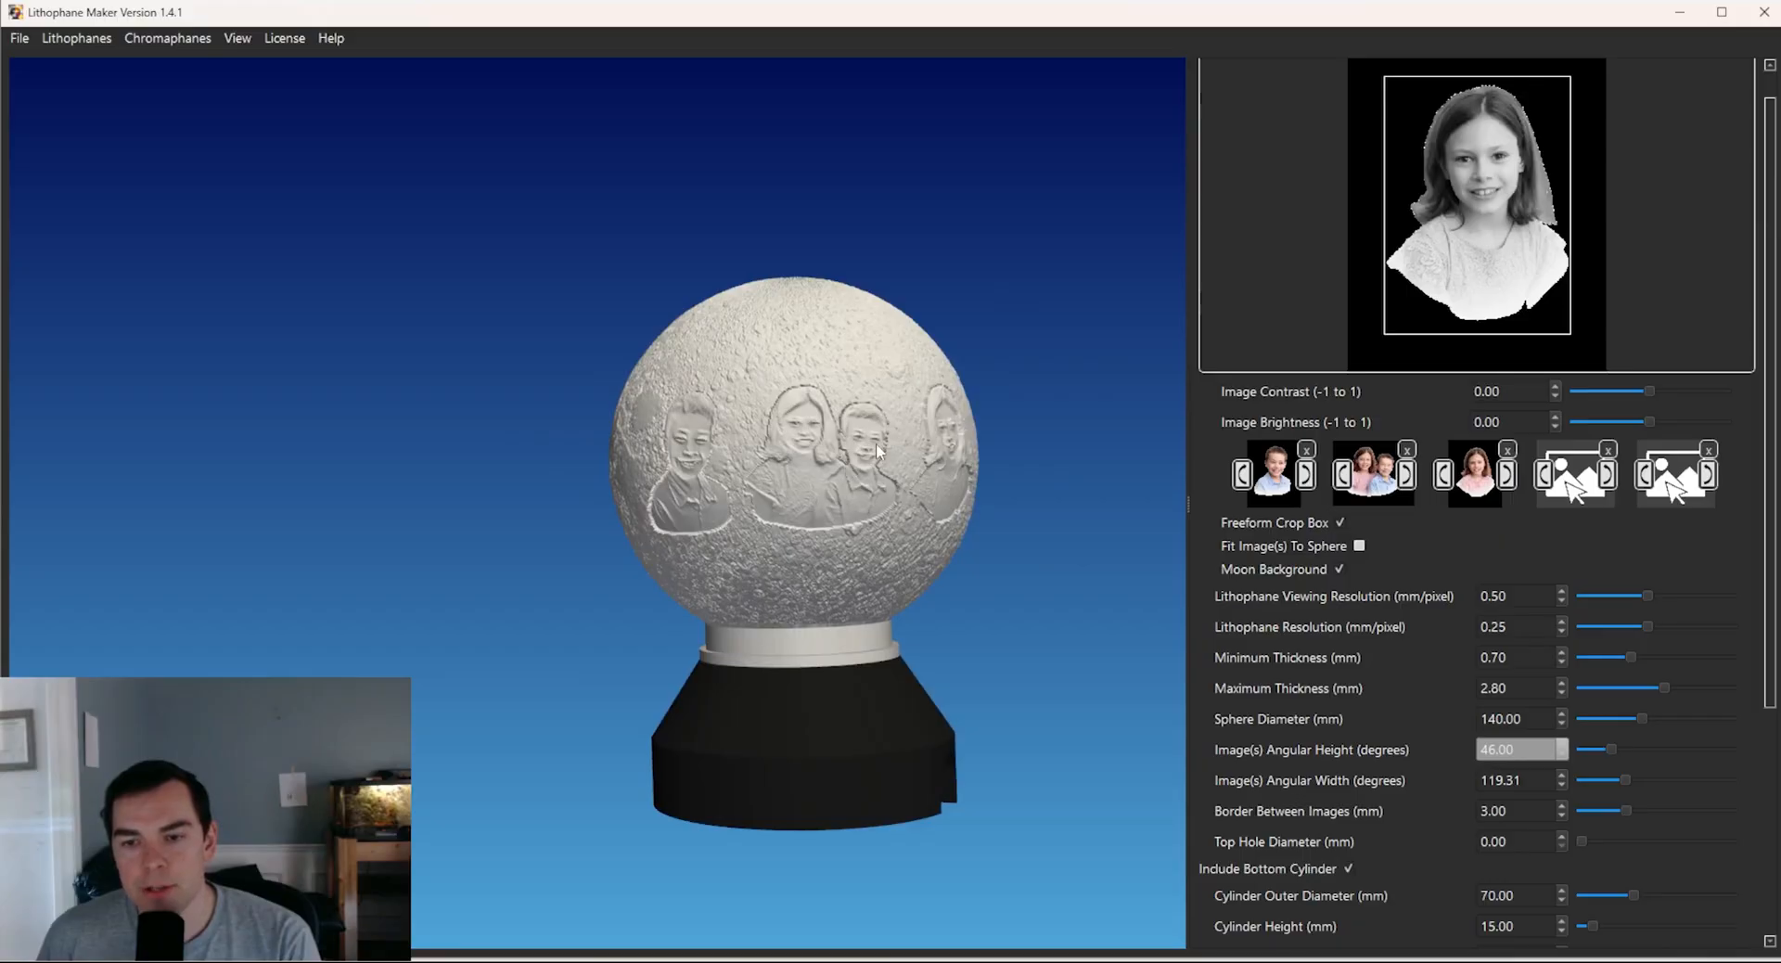
scroll(890, 446, up, 1)
middle_drag(983, 482, 905, 487)
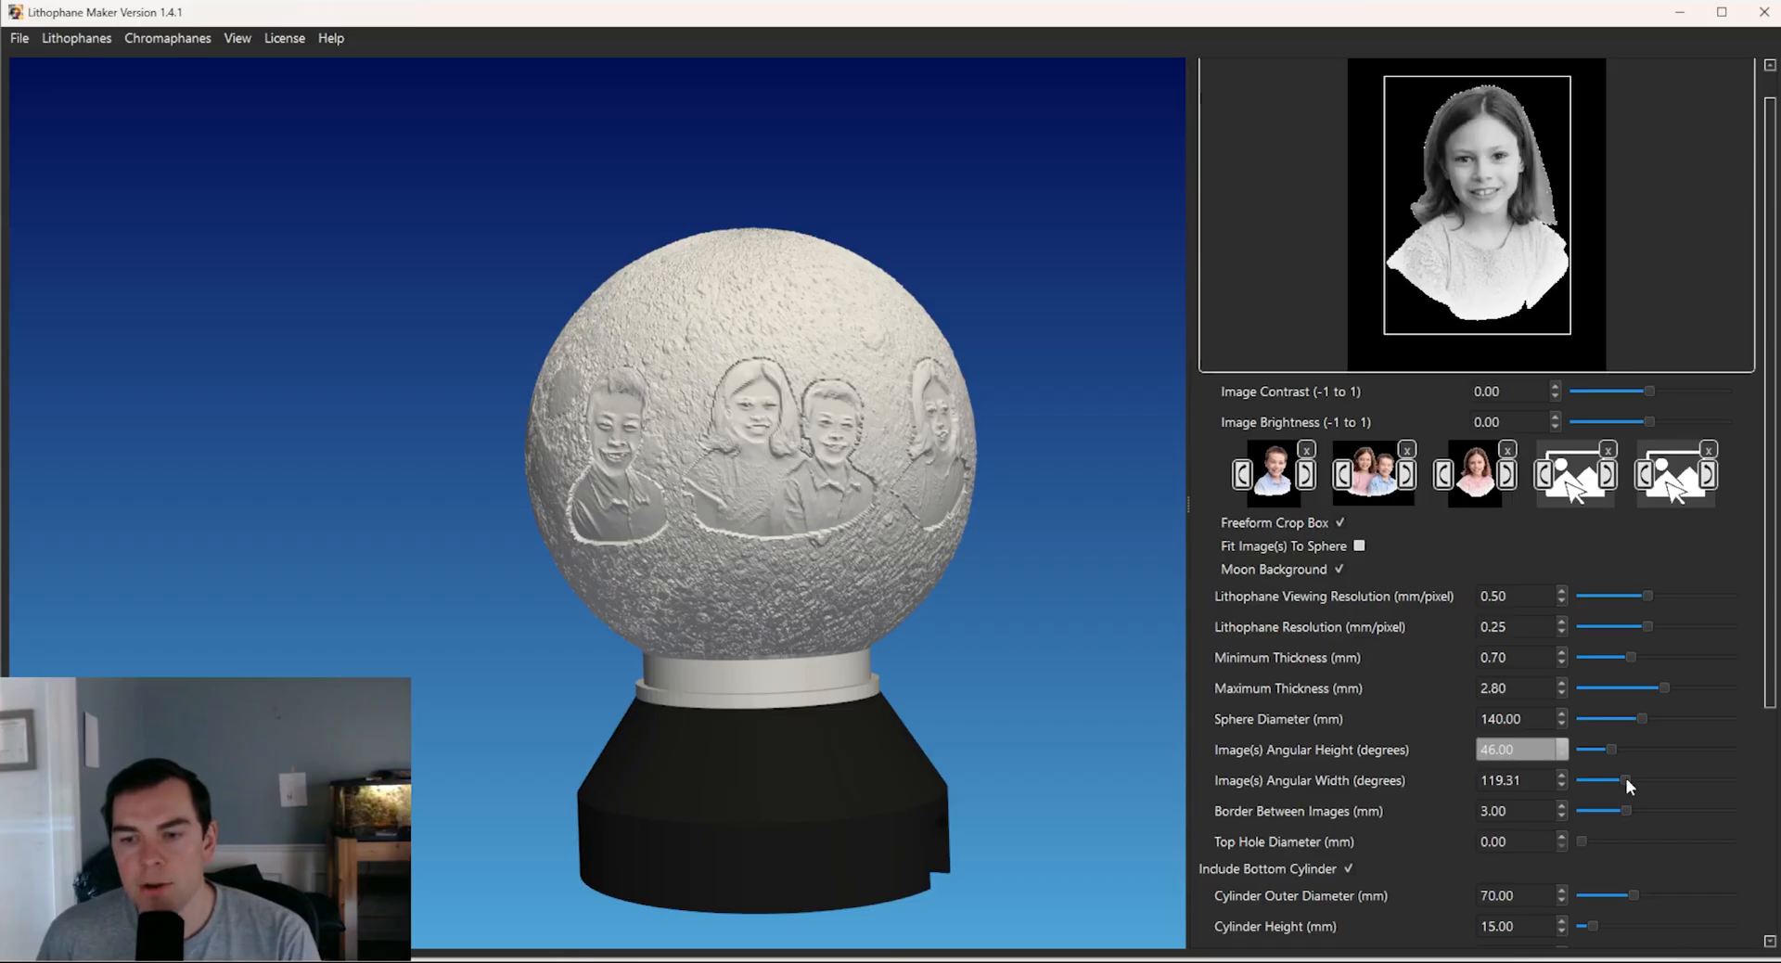
drag(1627, 780, 1761, 781)
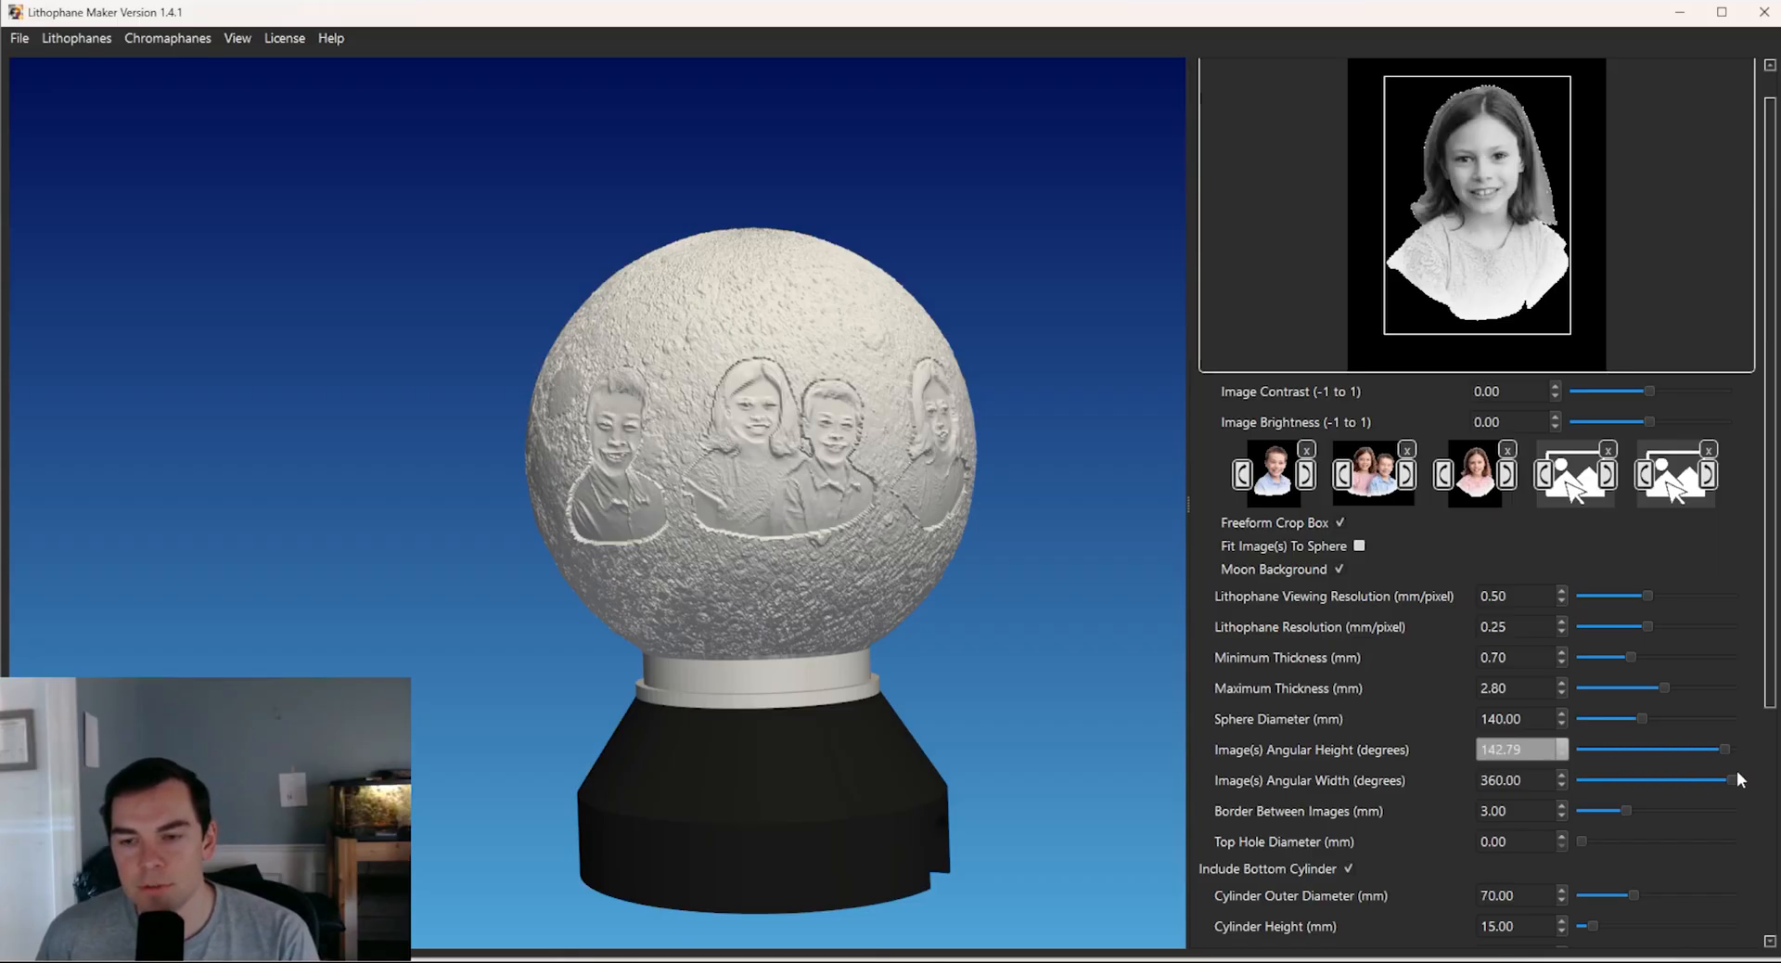
drag(1735, 777, 1653, 784)
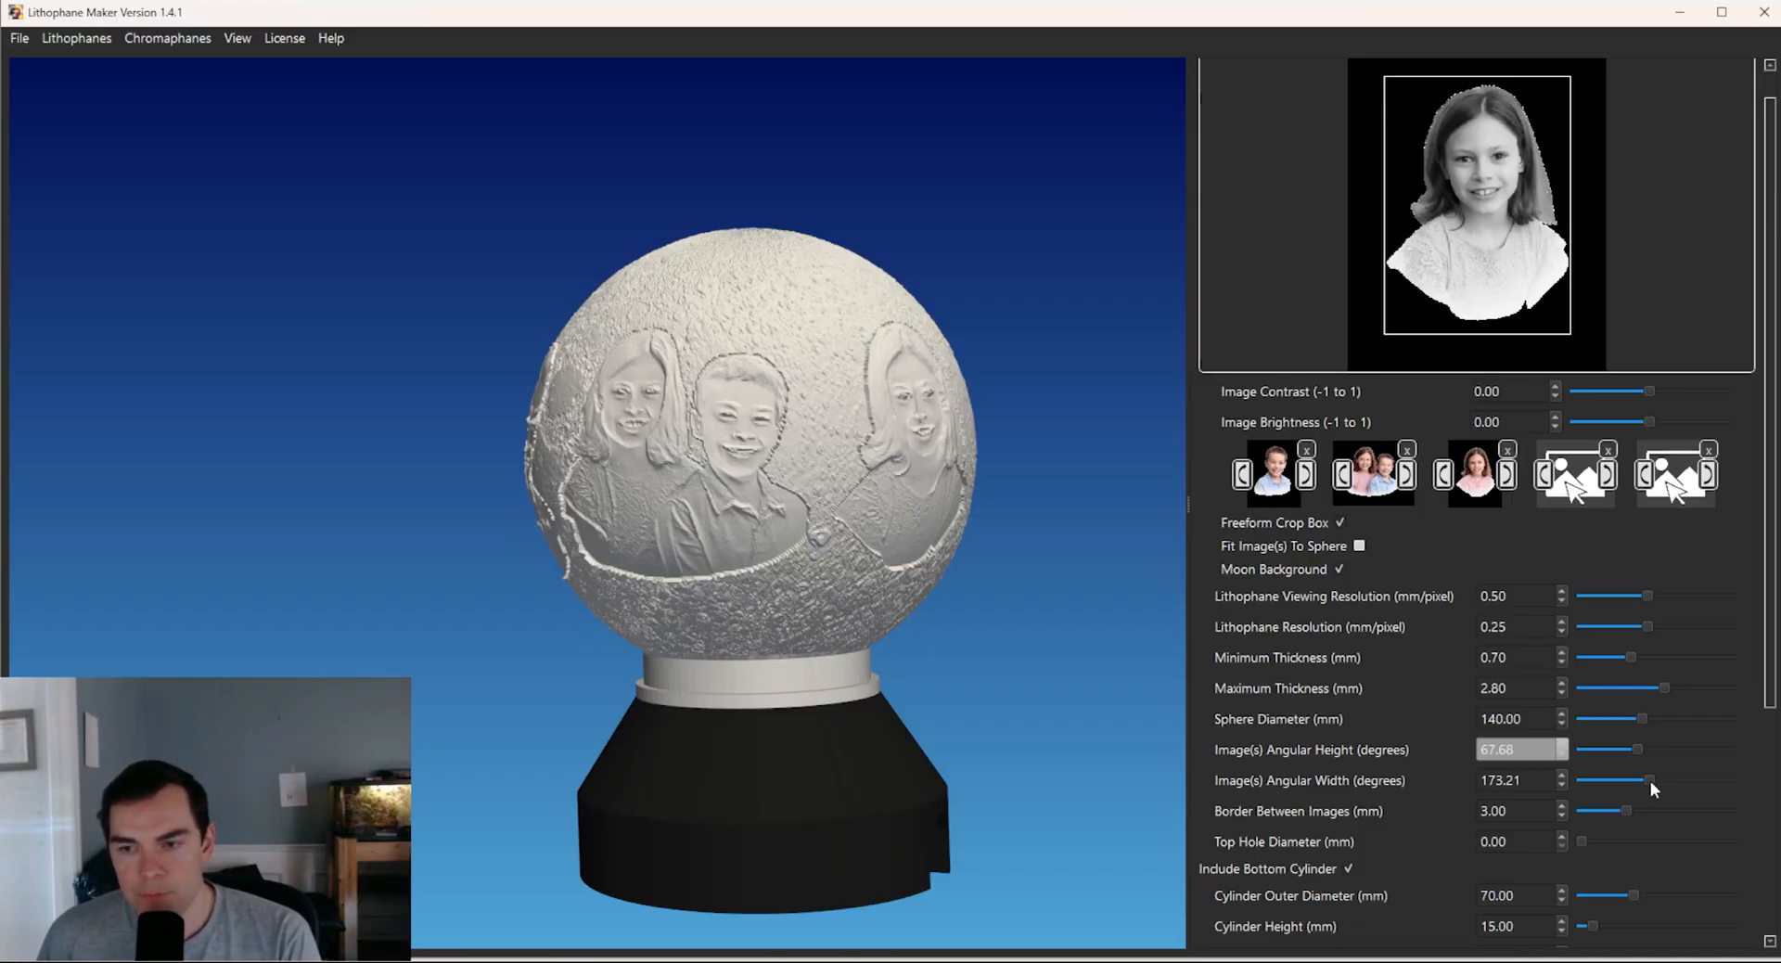
drag(798, 464, 887, 564)
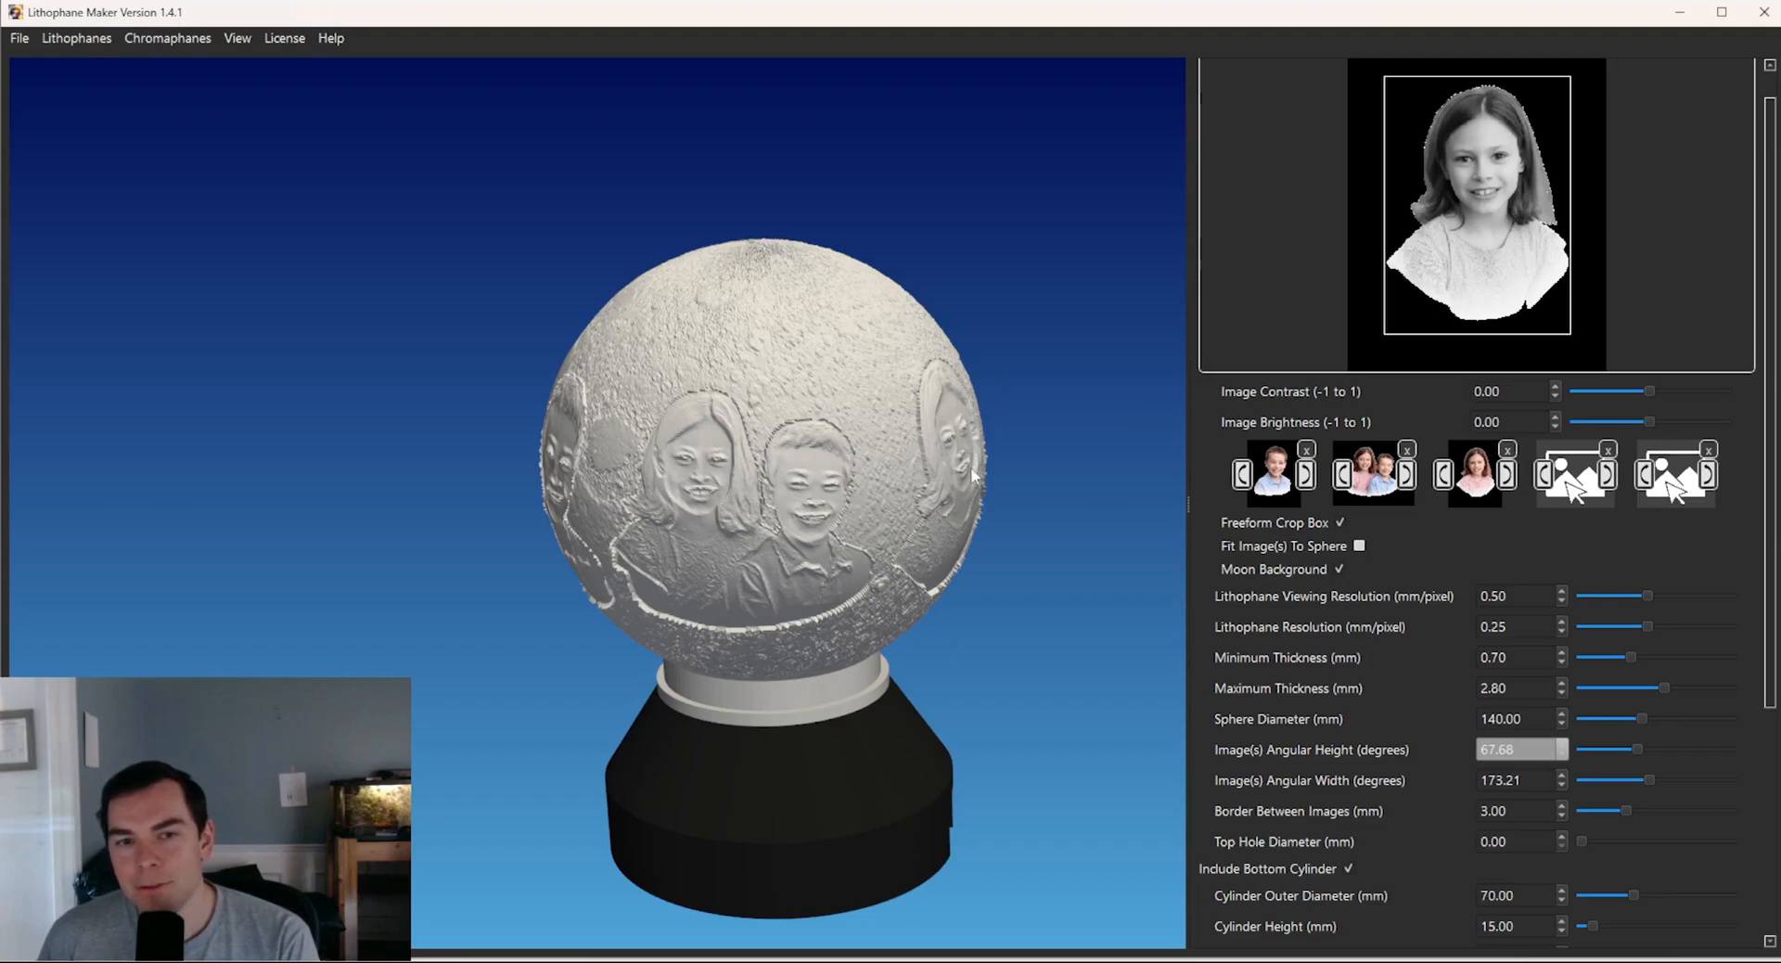
drag(1015, 509, 810, 475)
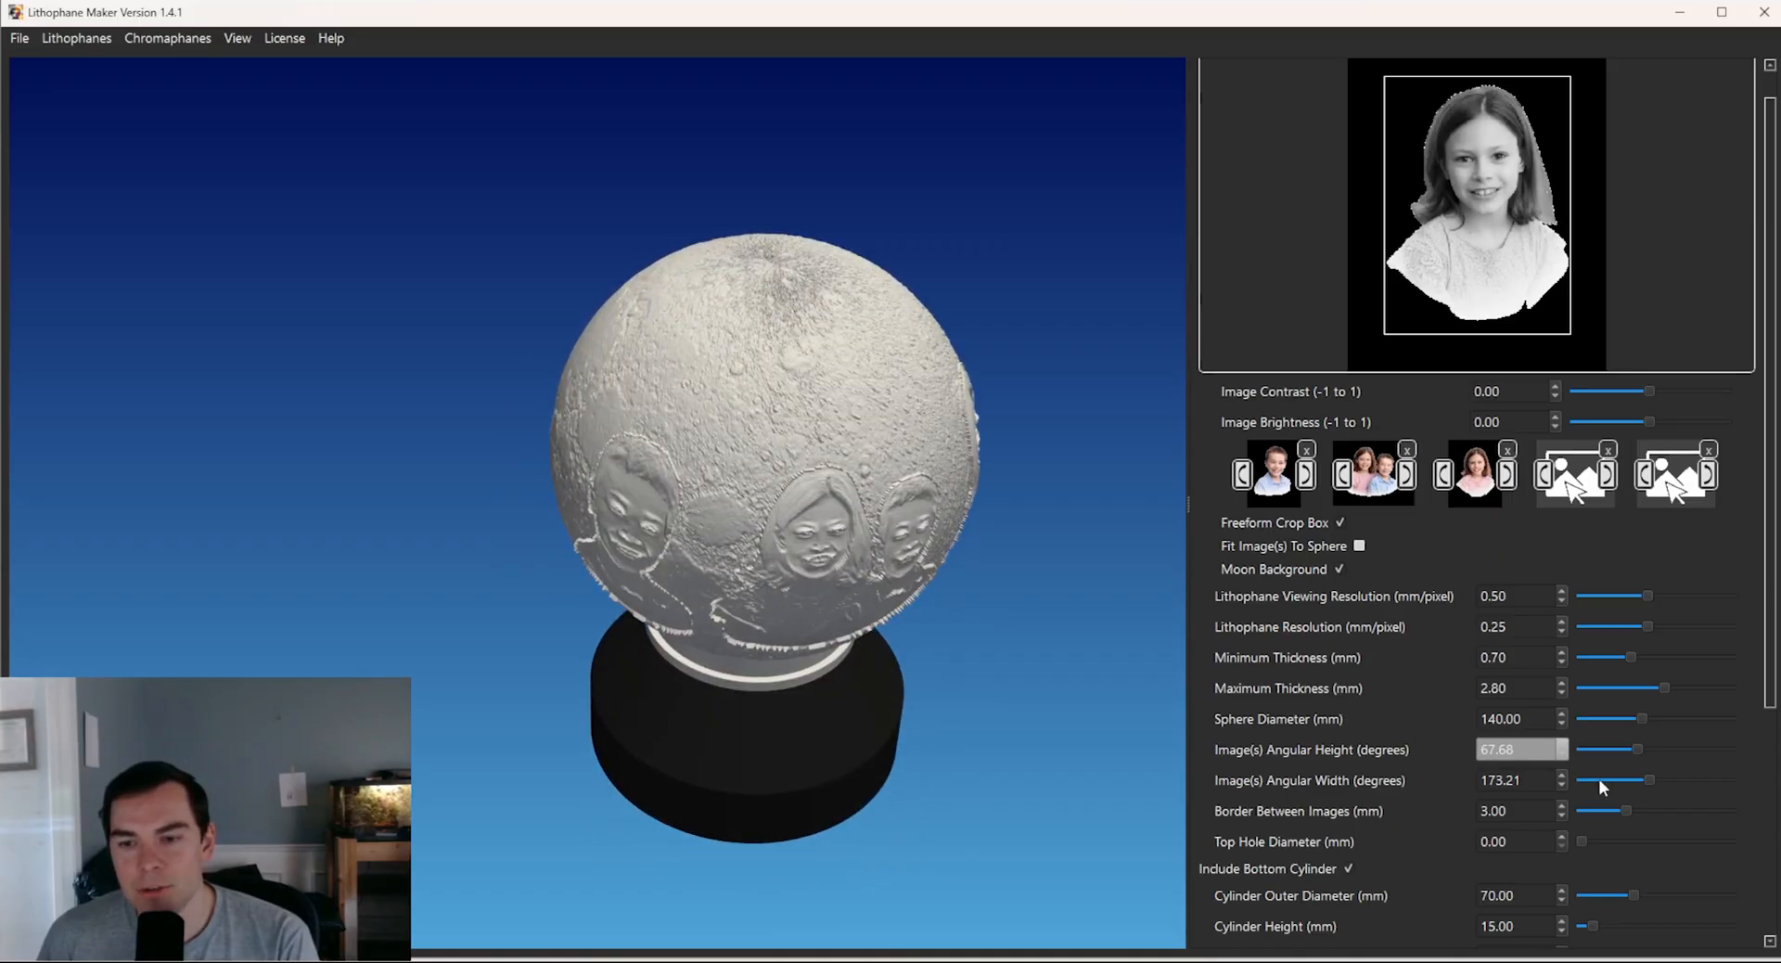
- Try the full 360-degree angular width for the images and inspect the portraits near the sphere's top
drag(1649, 781, 1743, 779)
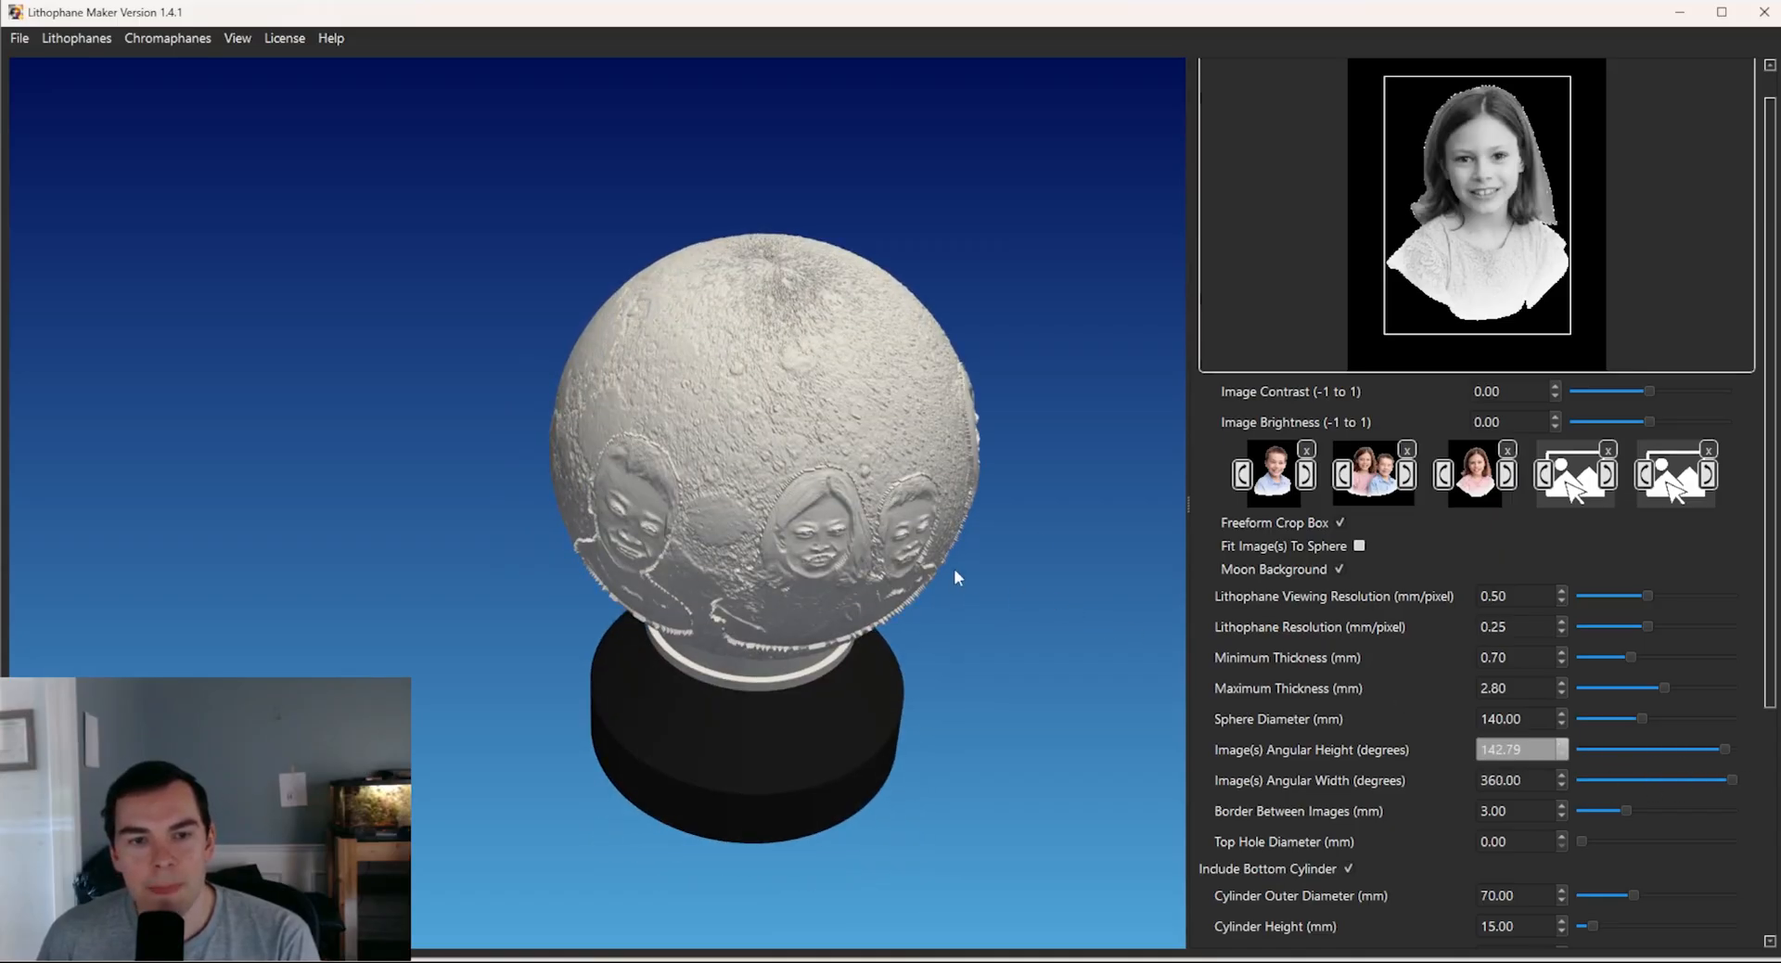
drag(954, 576, 813, 550)
drag(820, 461, 990, 709)
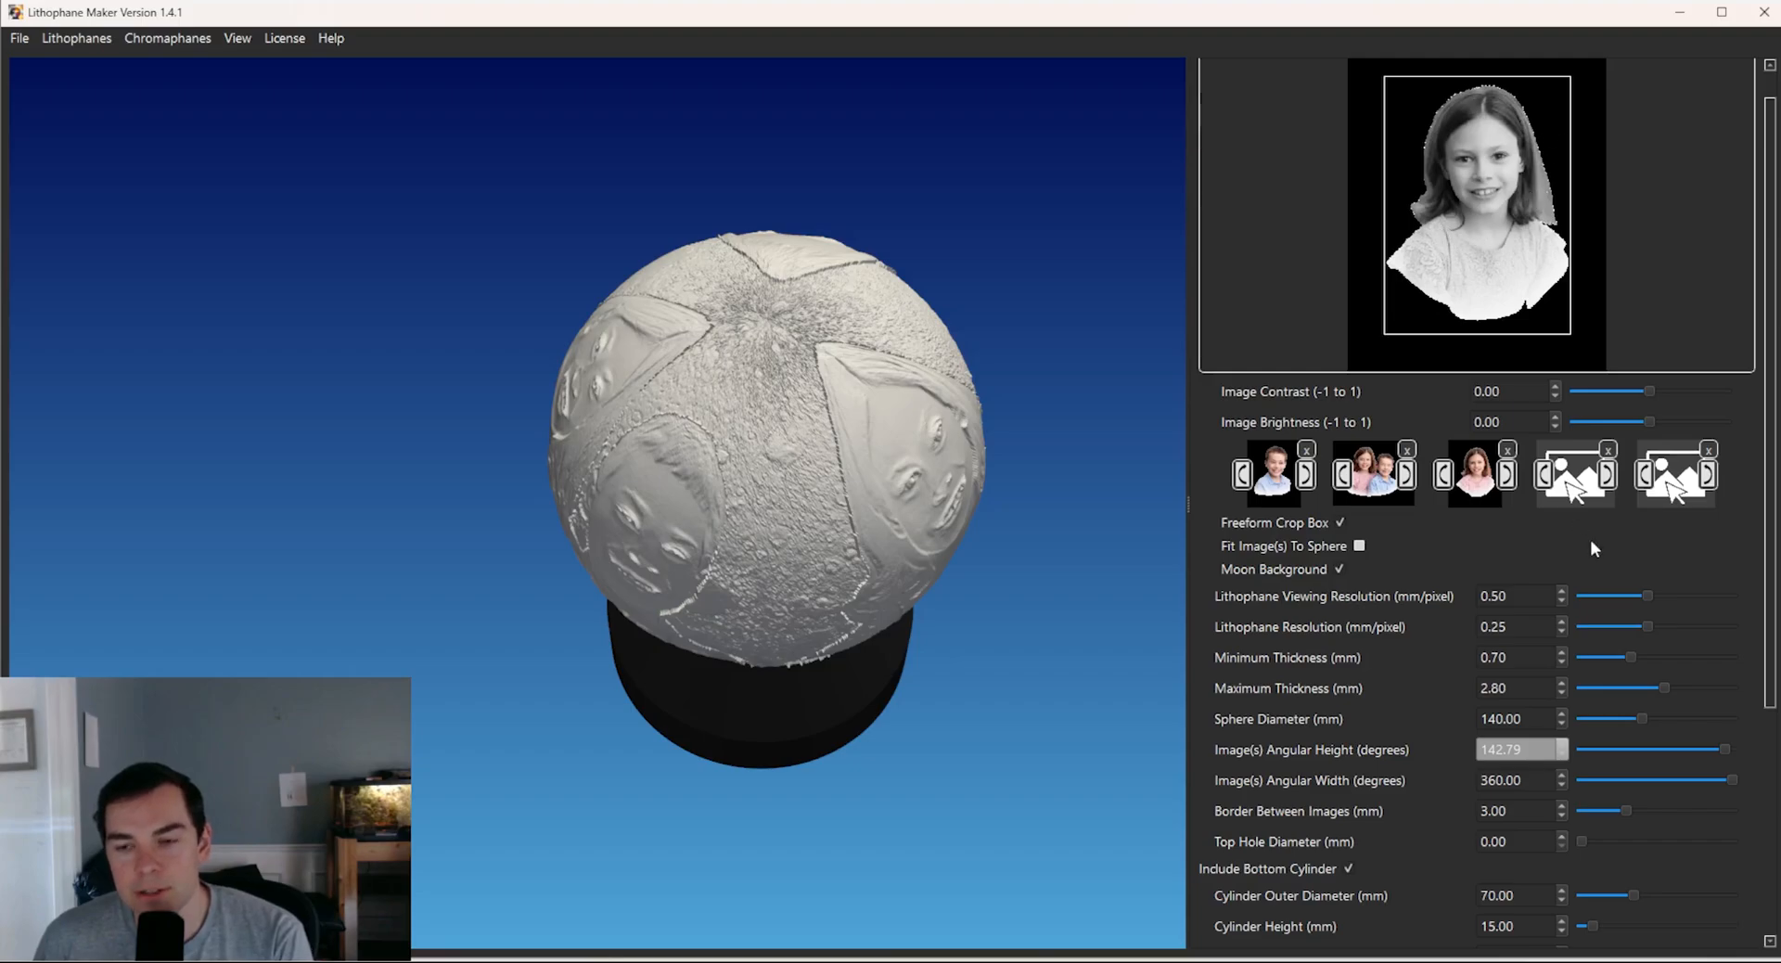
- Reduce the images' angular width to 180 degrees and turn the sphere to show the portraits from the front
drag(1734, 781, 1655, 781)
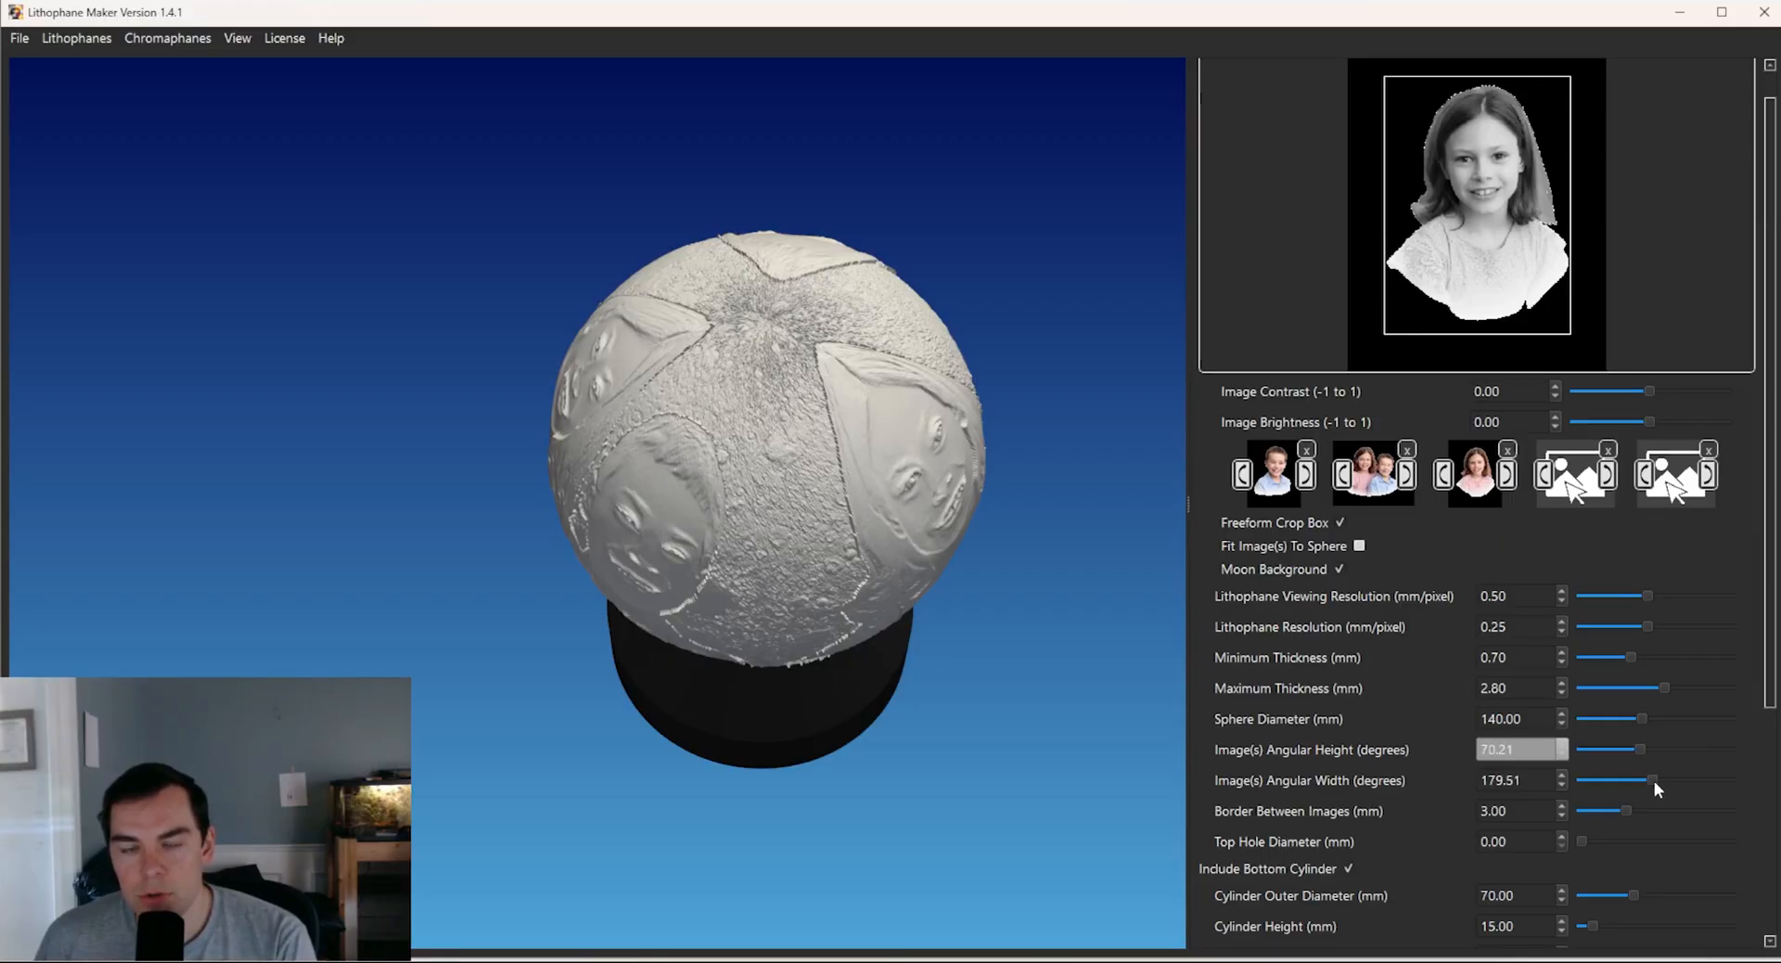
drag(1151, 604, 833, 480)
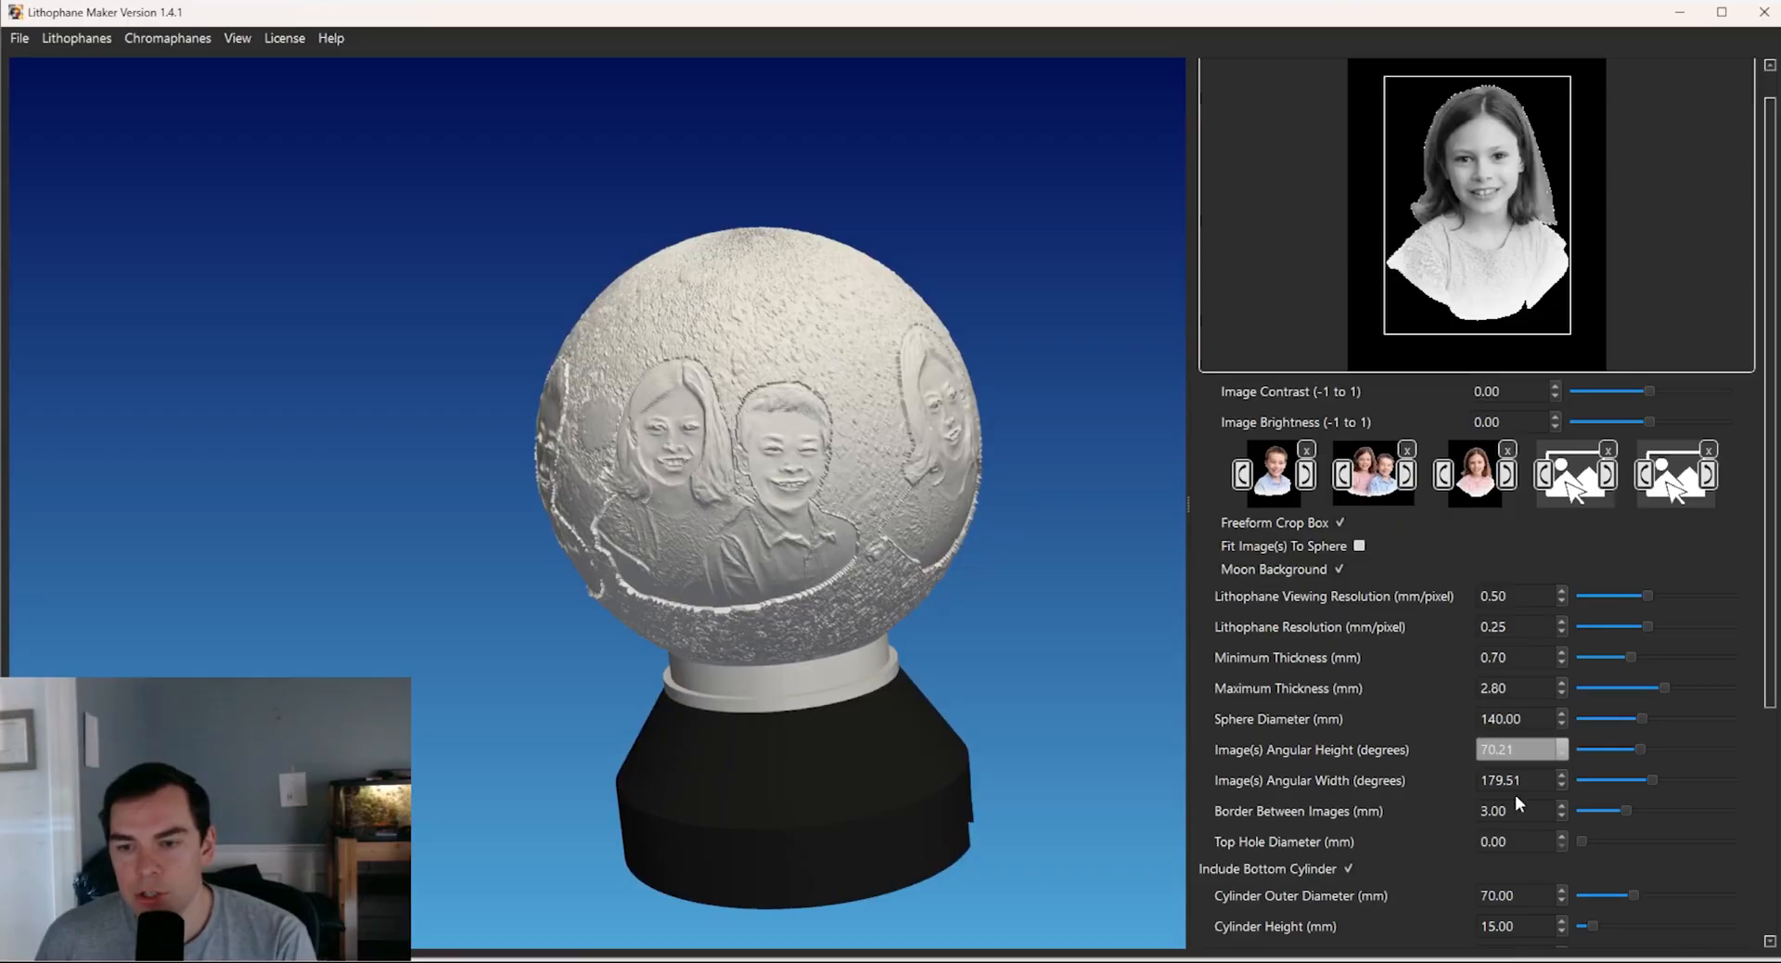
drag(1518, 786, 1410, 778)
text(180)
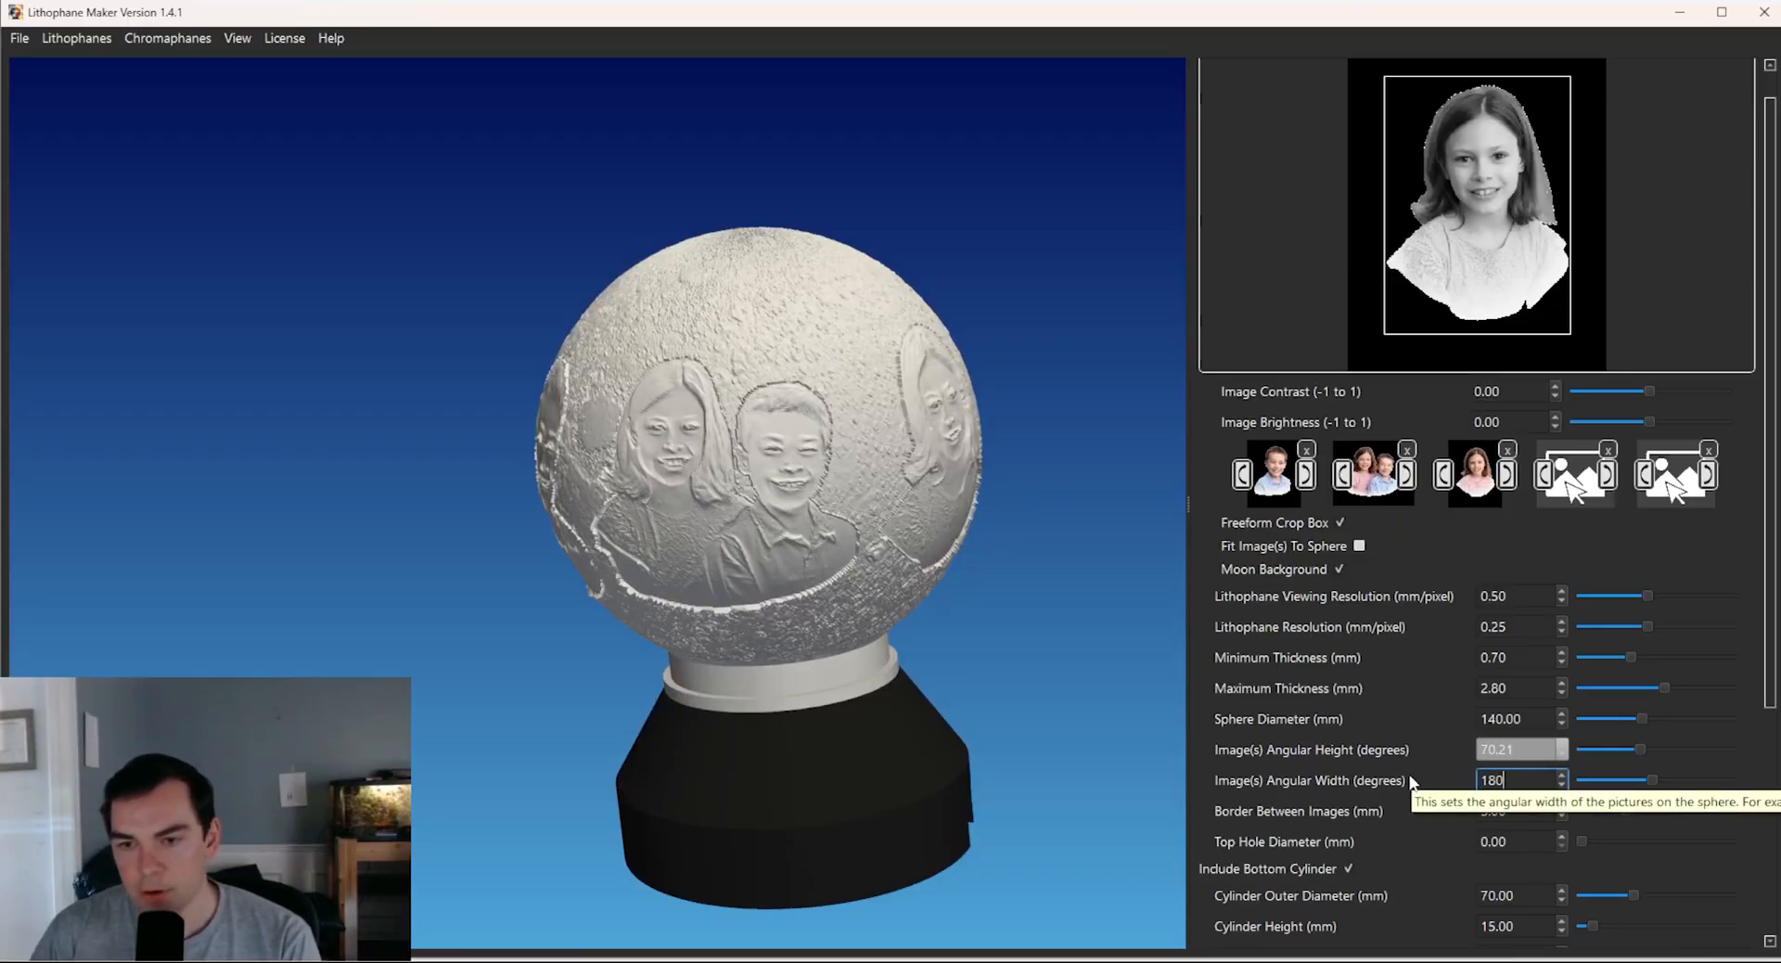
key(Return)
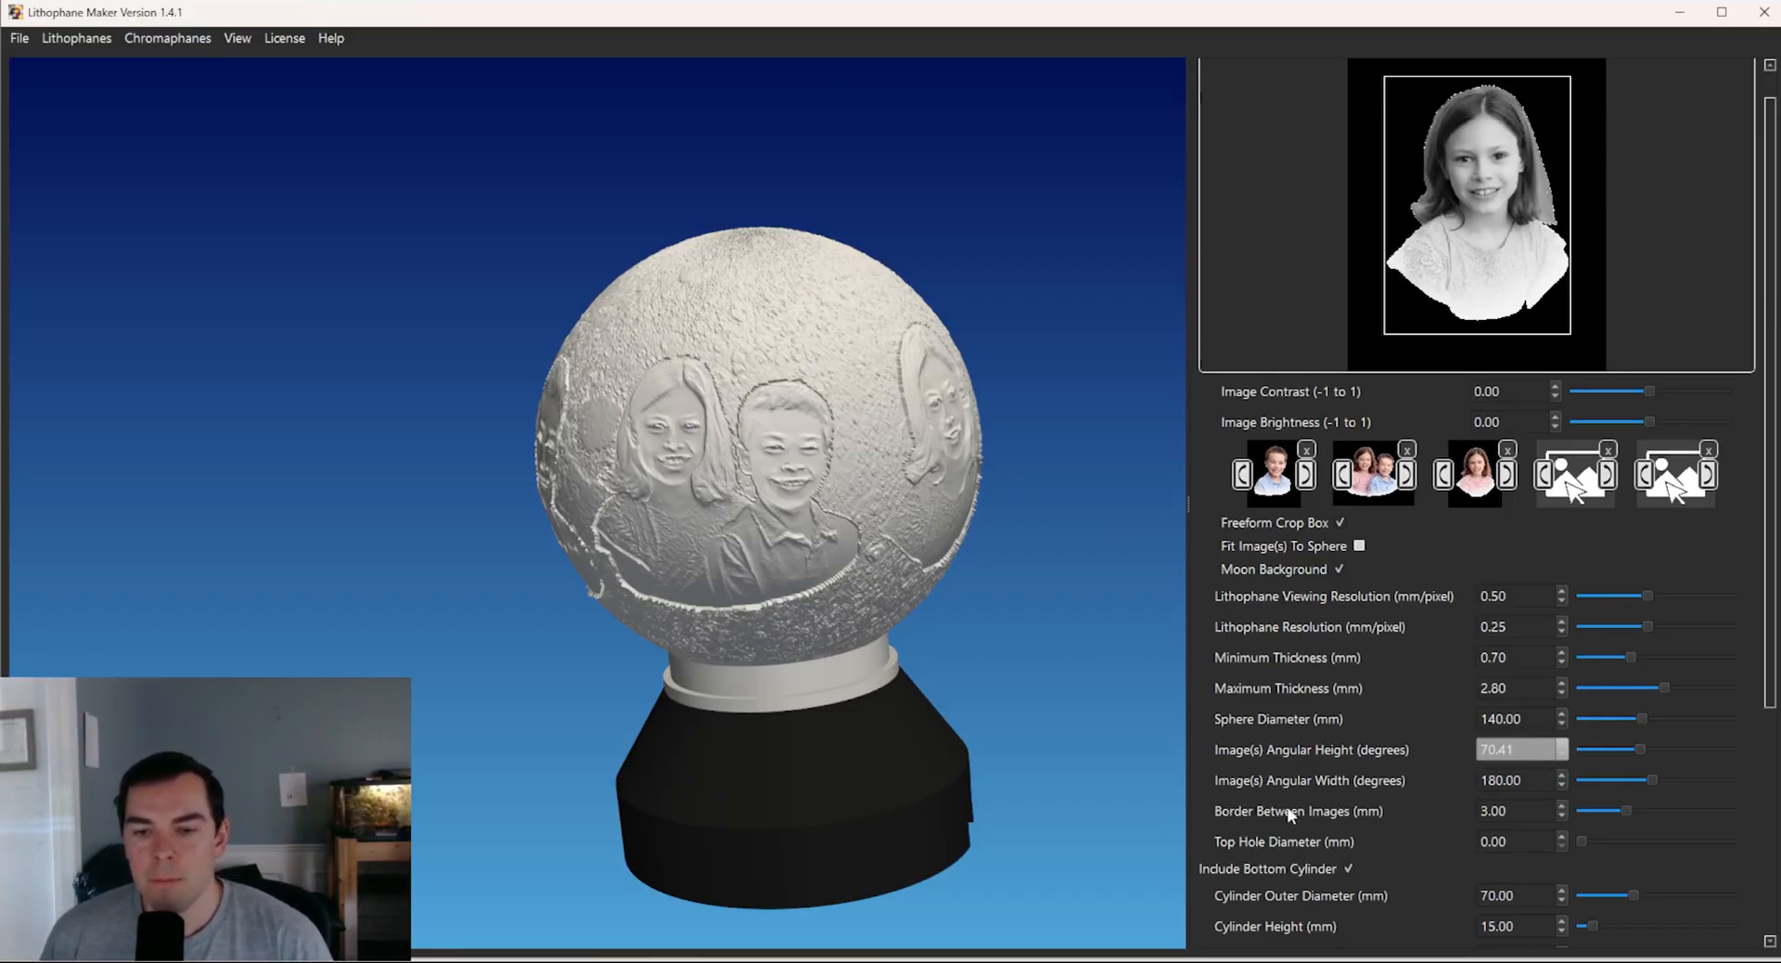
- Increase the border between images to 10 mm and inspect the gaps between the portraits on the sphere
scroll(937, 575, up, 5)
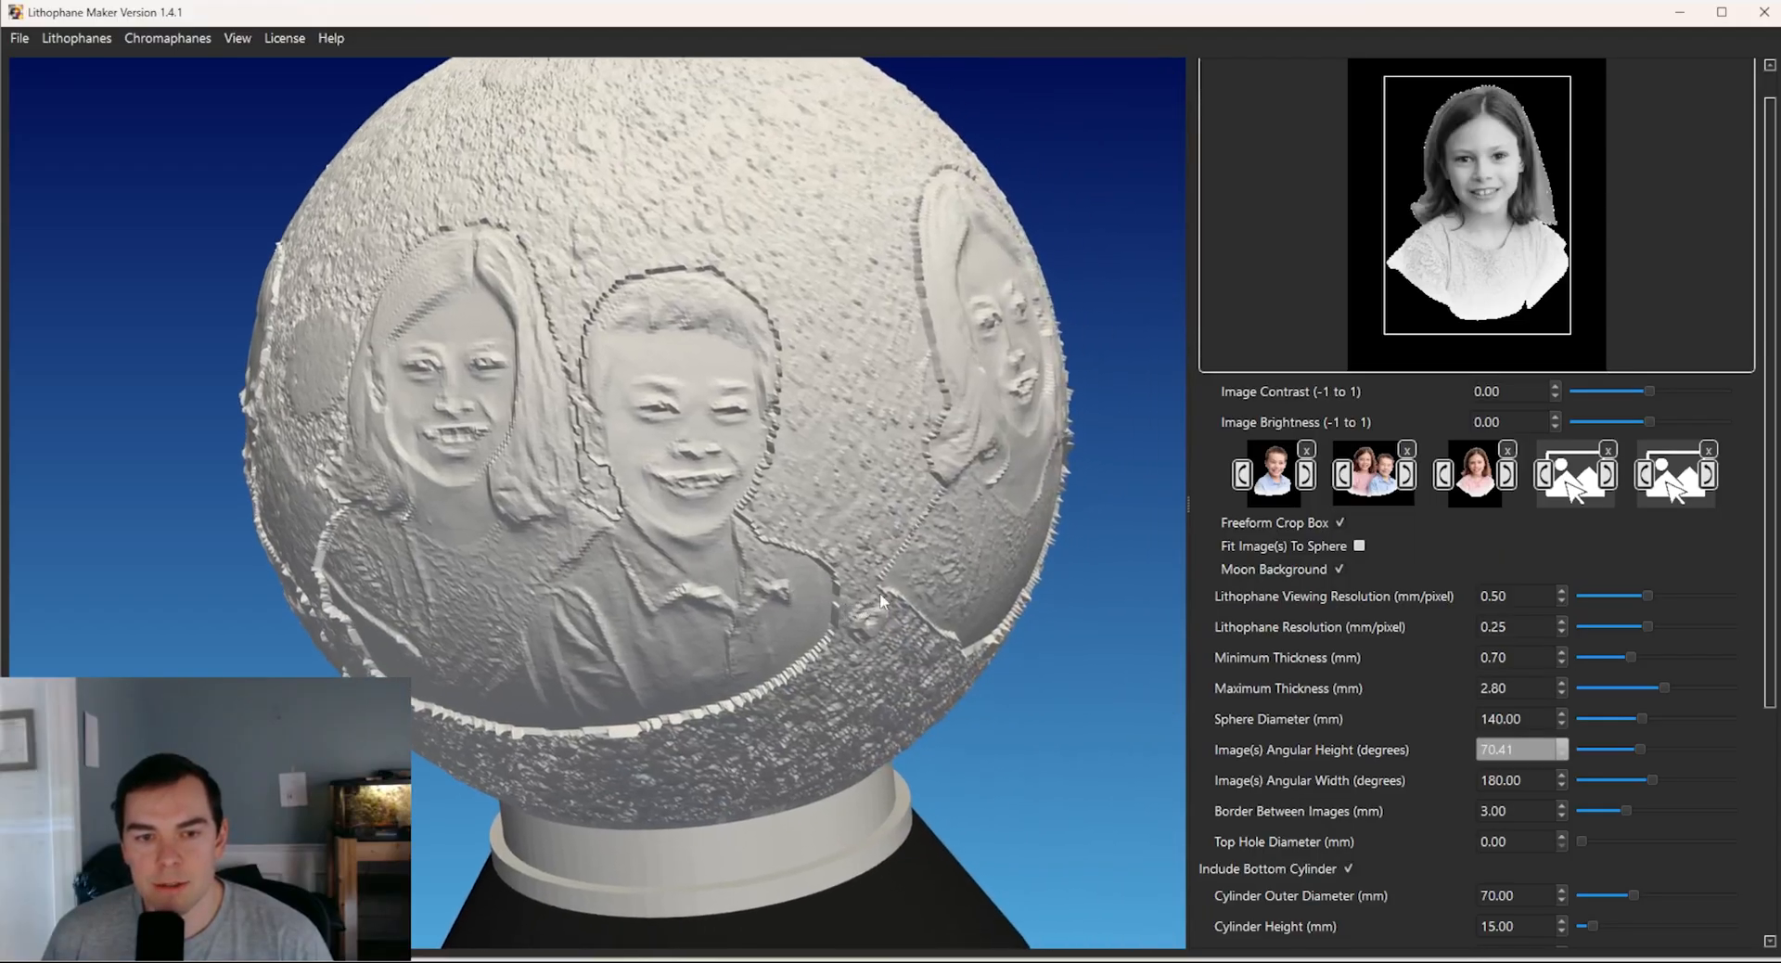
drag(475, 564, 601, 597)
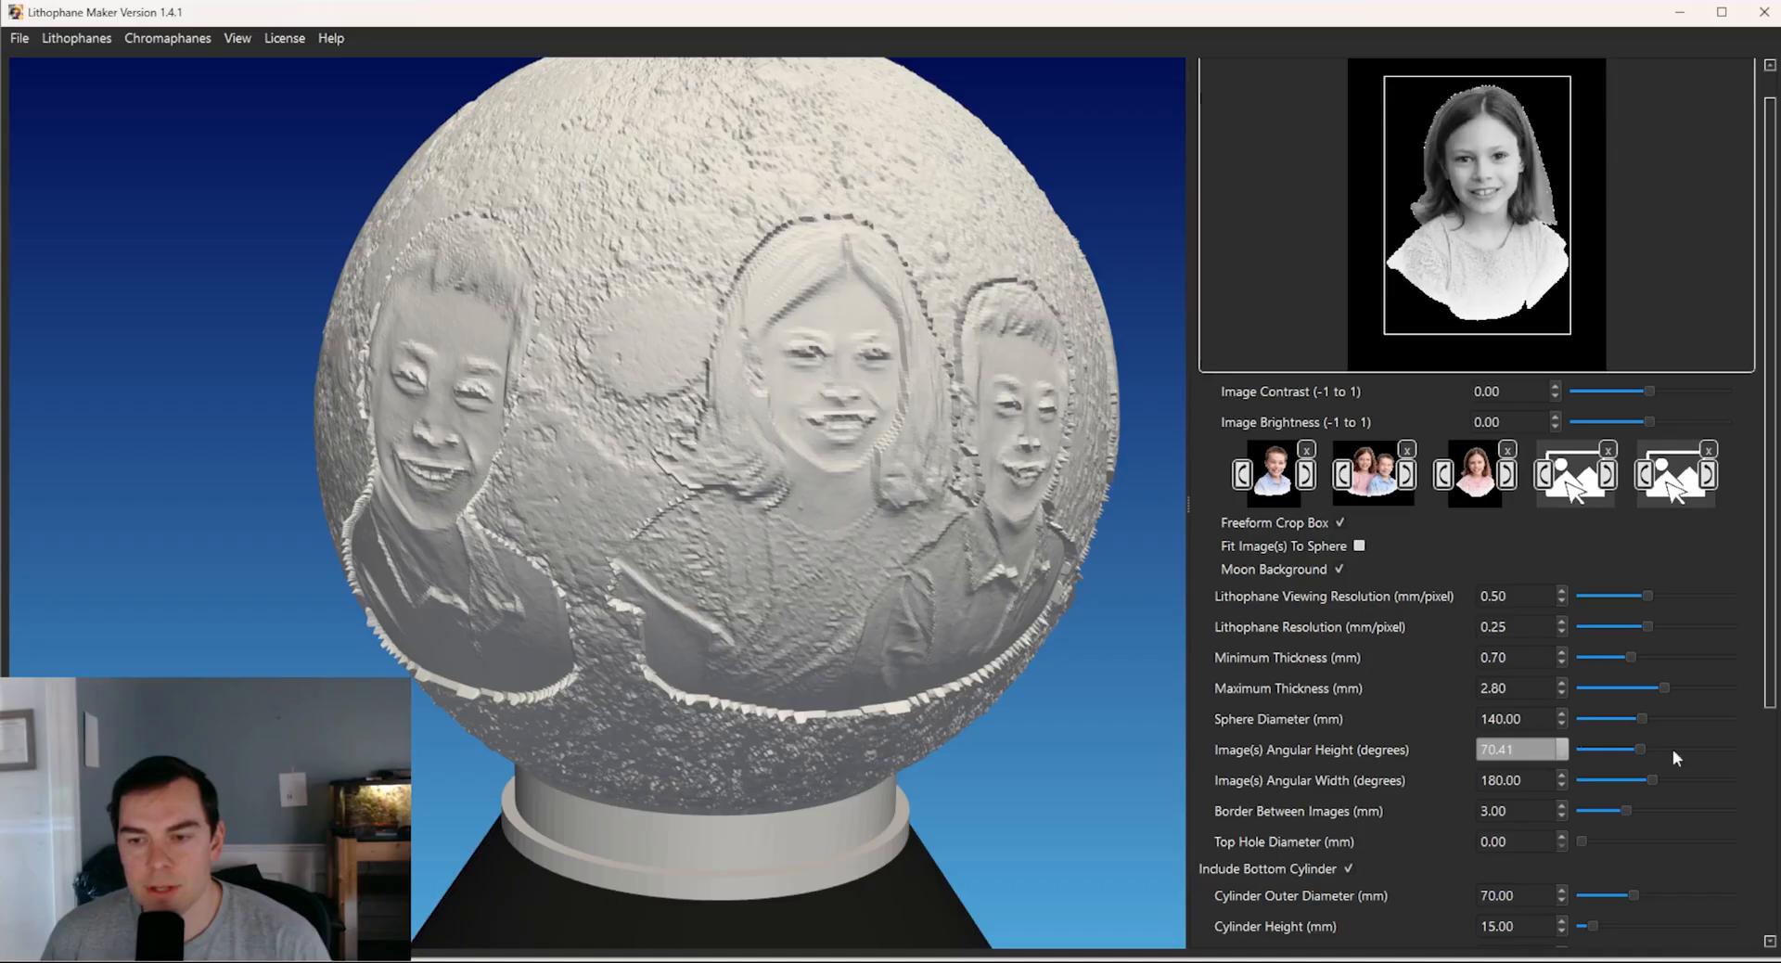
drag(1629, 810, 1744, 815)
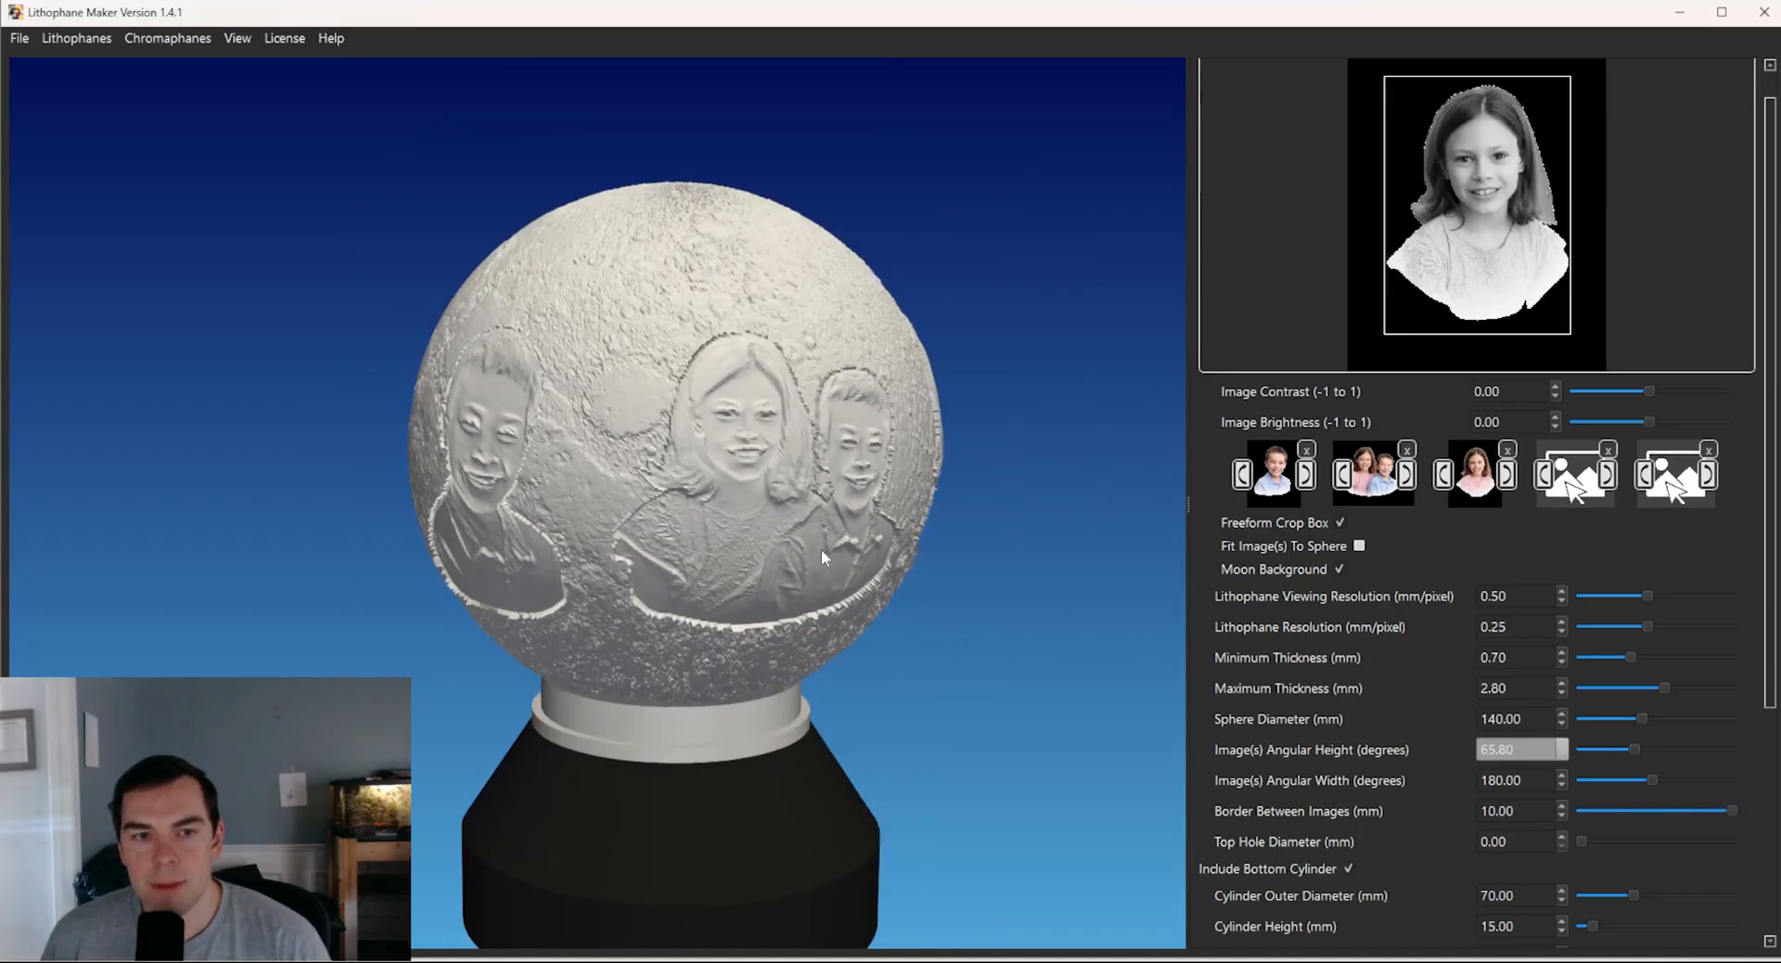
drag(821, 548, 664, 515)
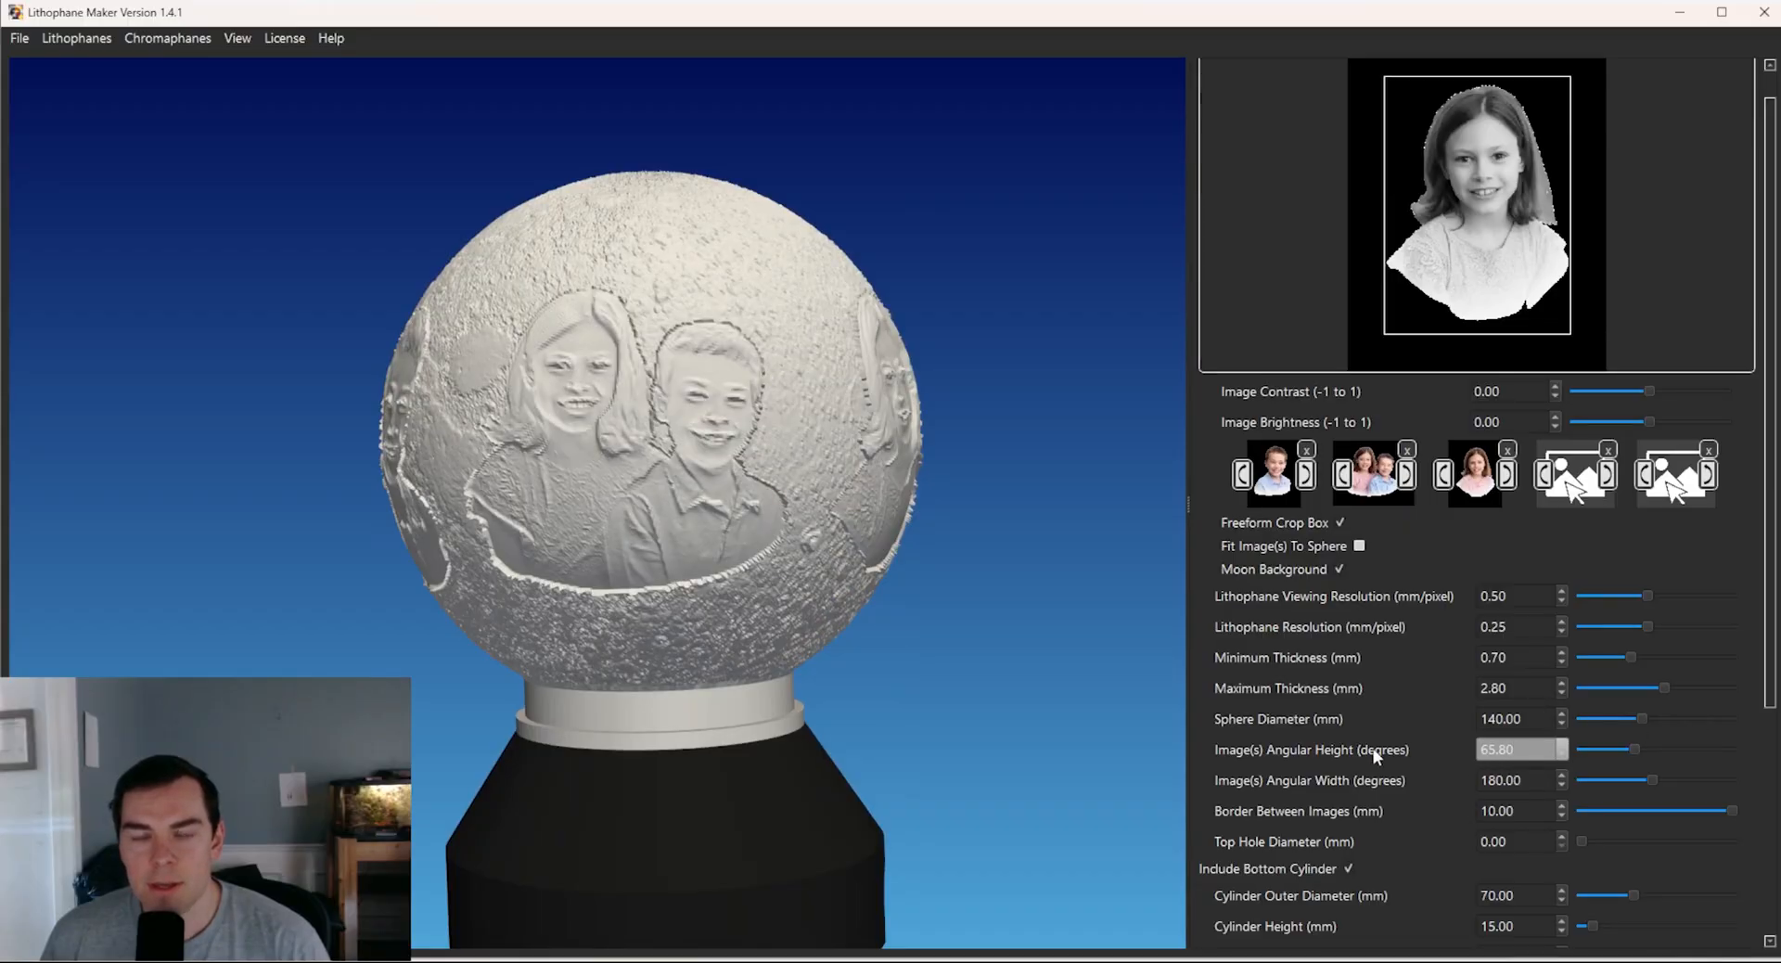
mouse_move(1378, 766)
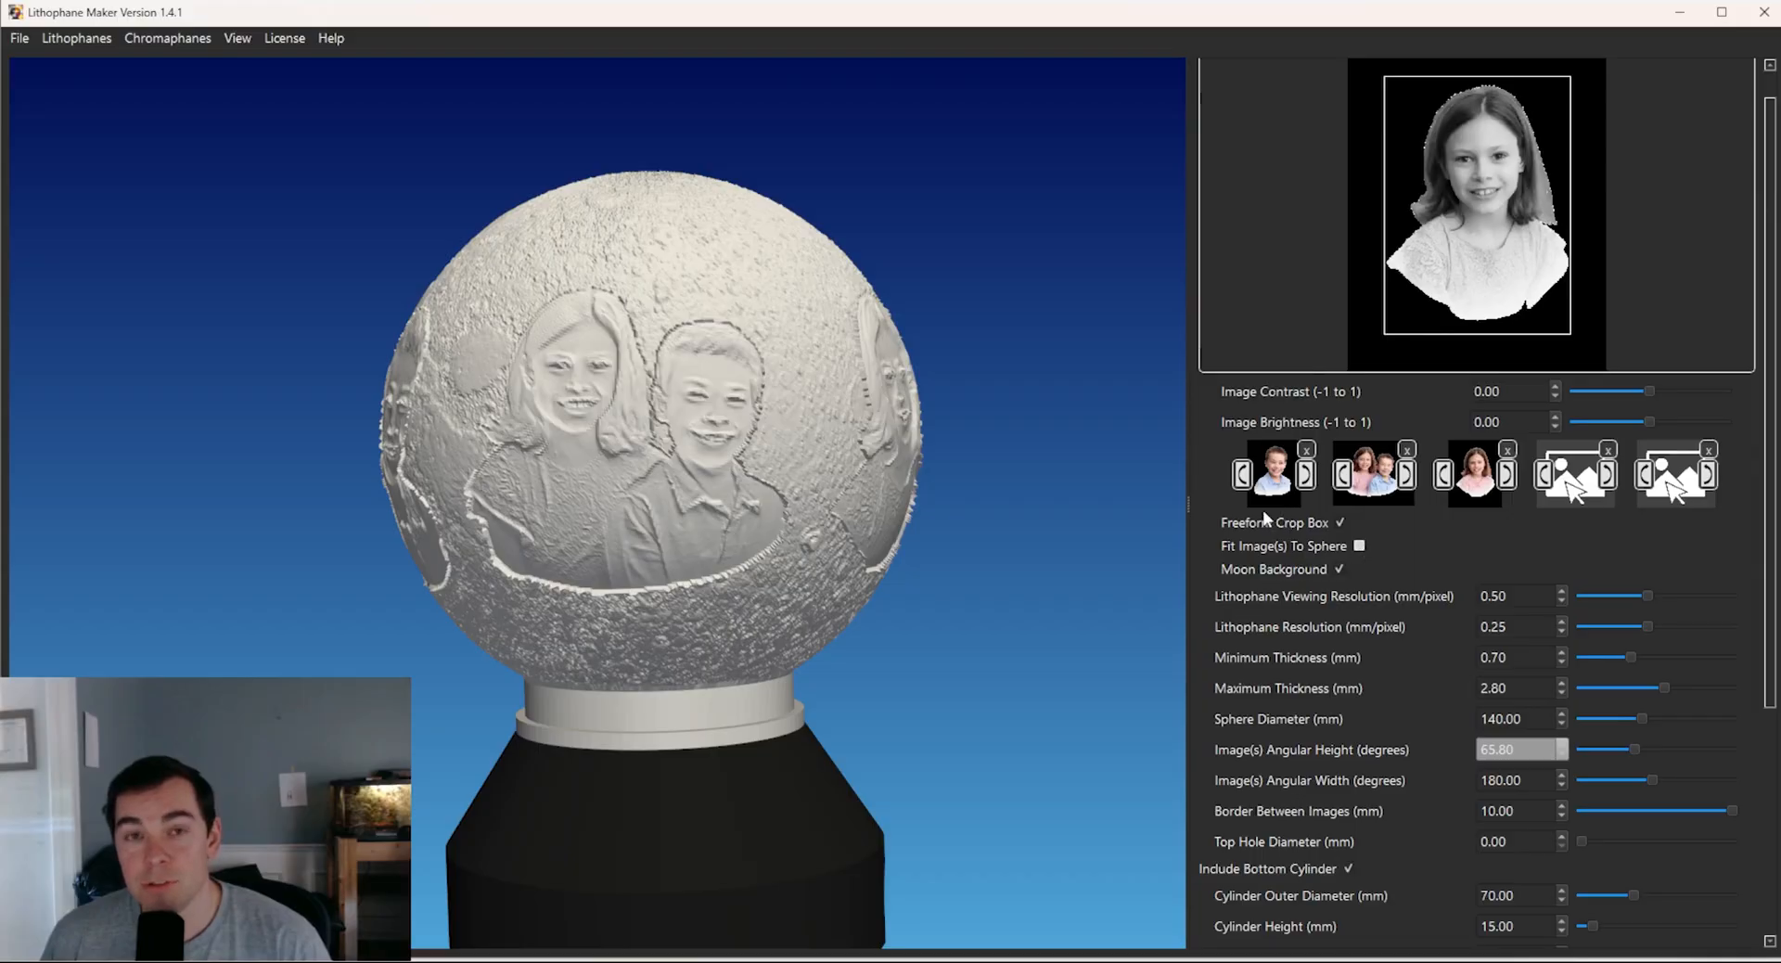
drag(965, 475, 1034, 491)
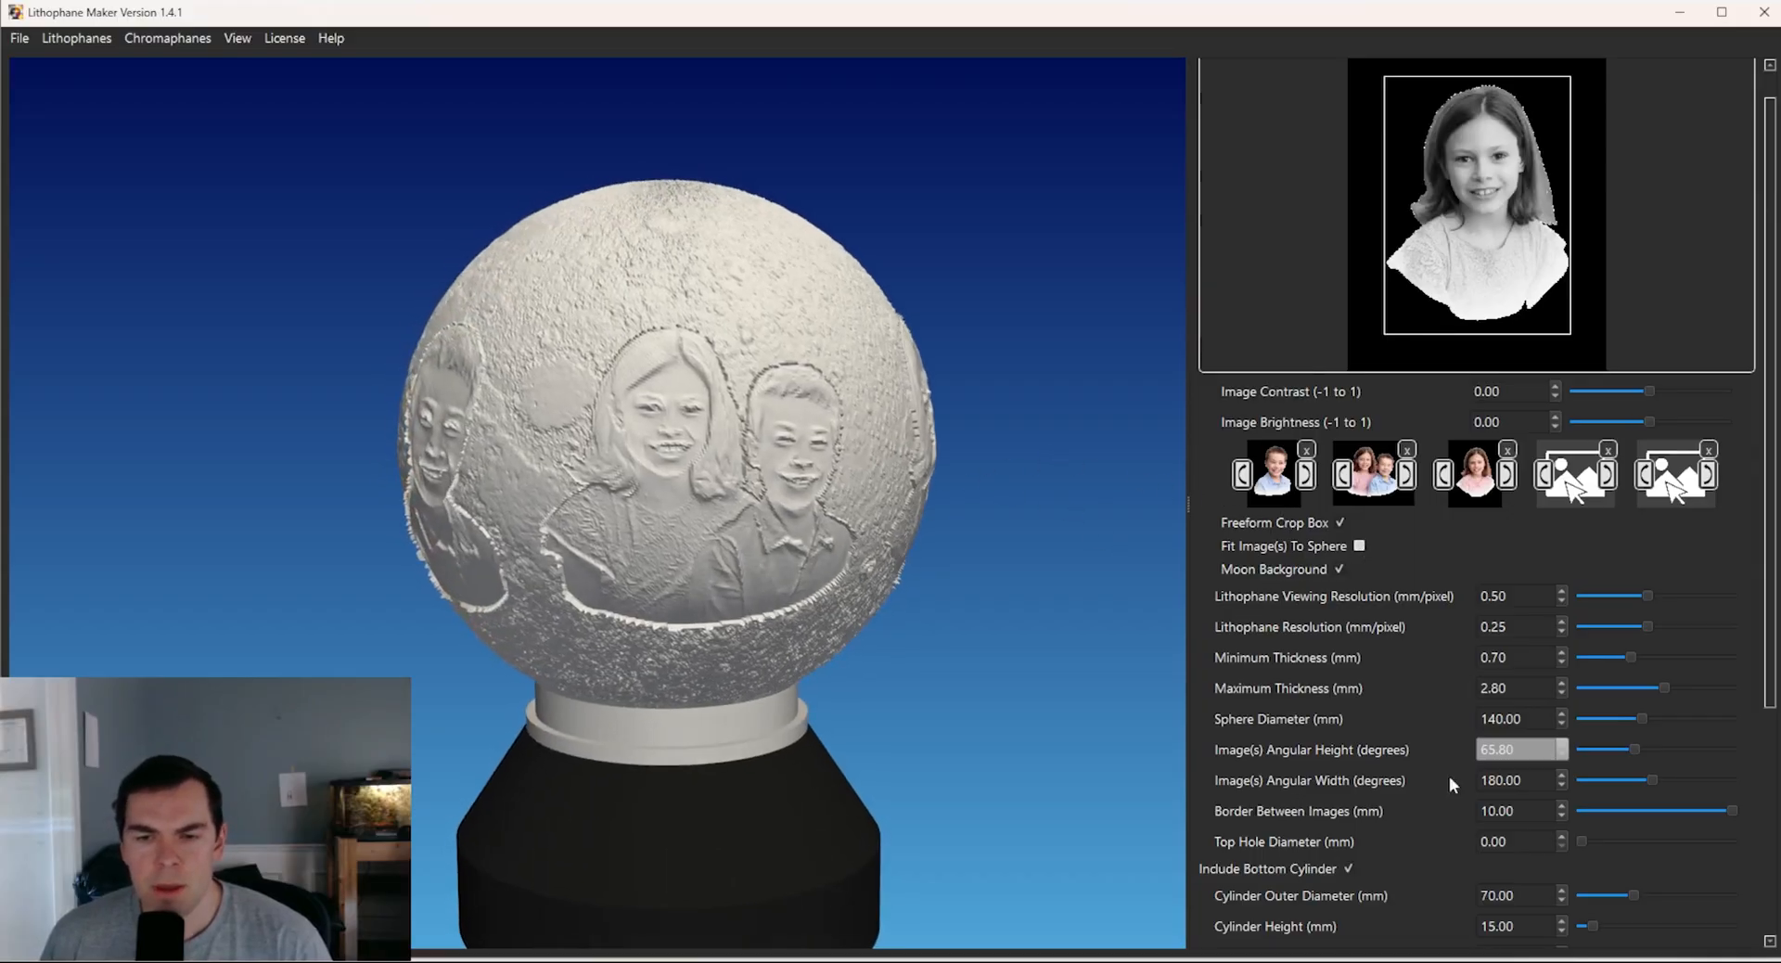
- Try a border of 20 mm between the images on the sphere
mouse_move(1730, 815)
mouse_down()
mouse_move(1621, 809)
mouse_move(1746, 818)
mouse_up()
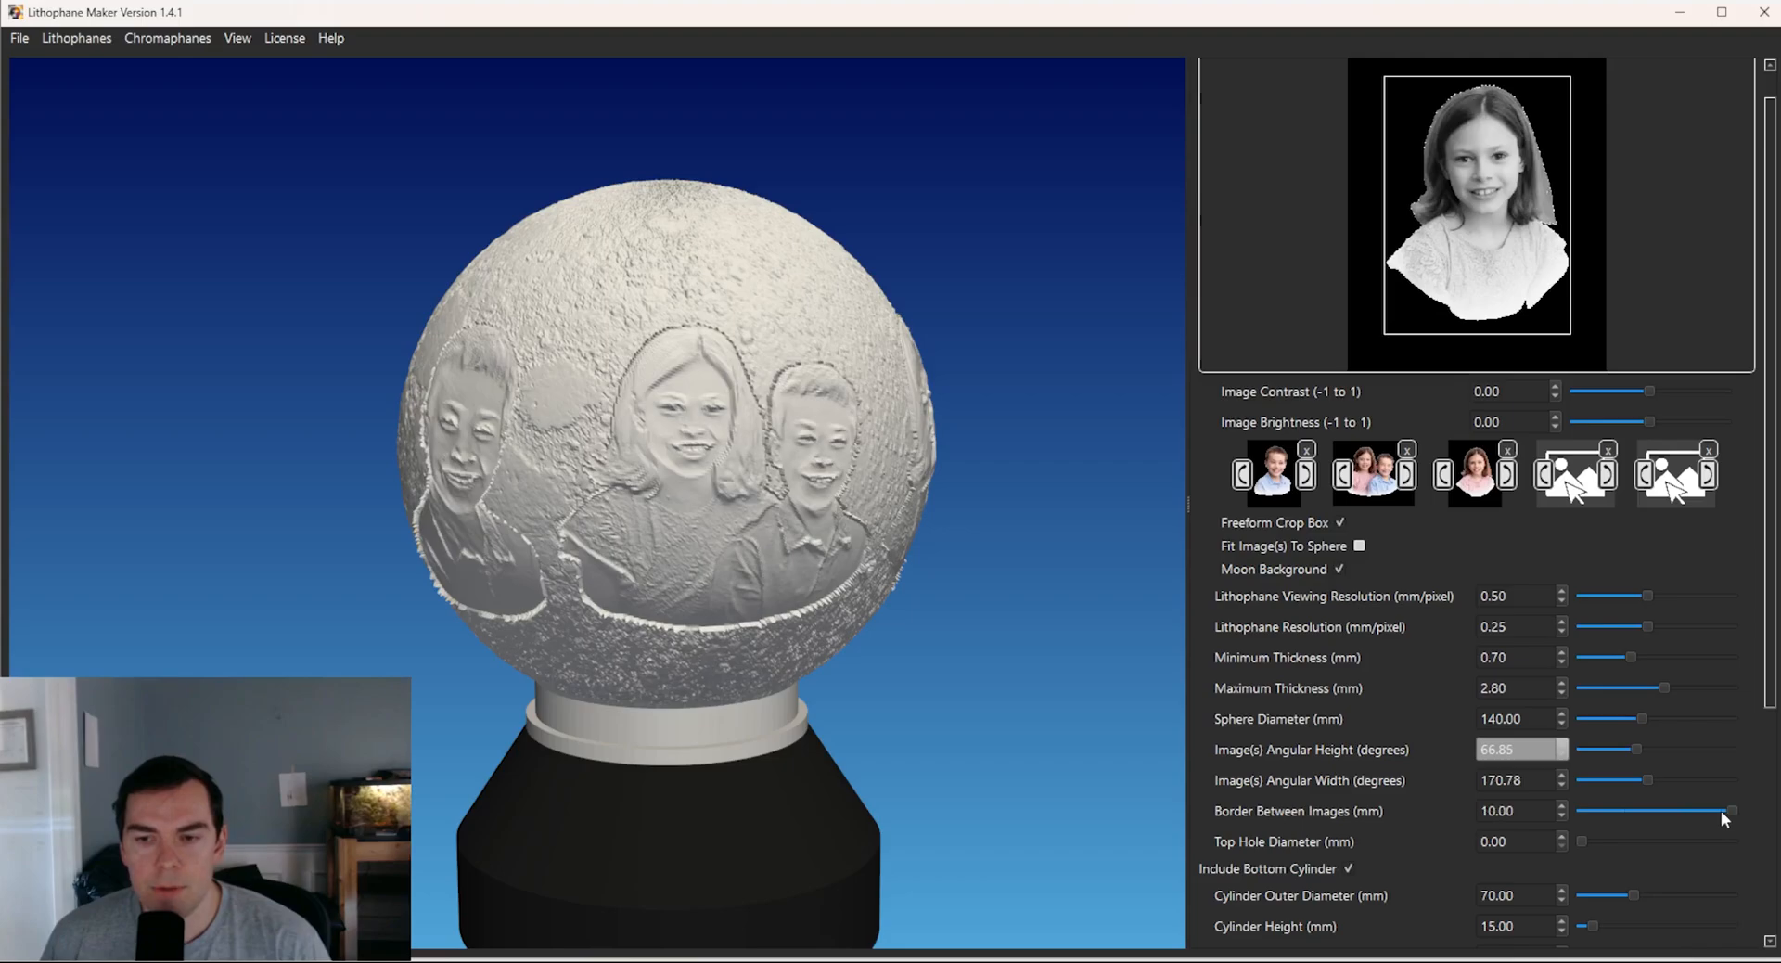
double_click(1526, 812)
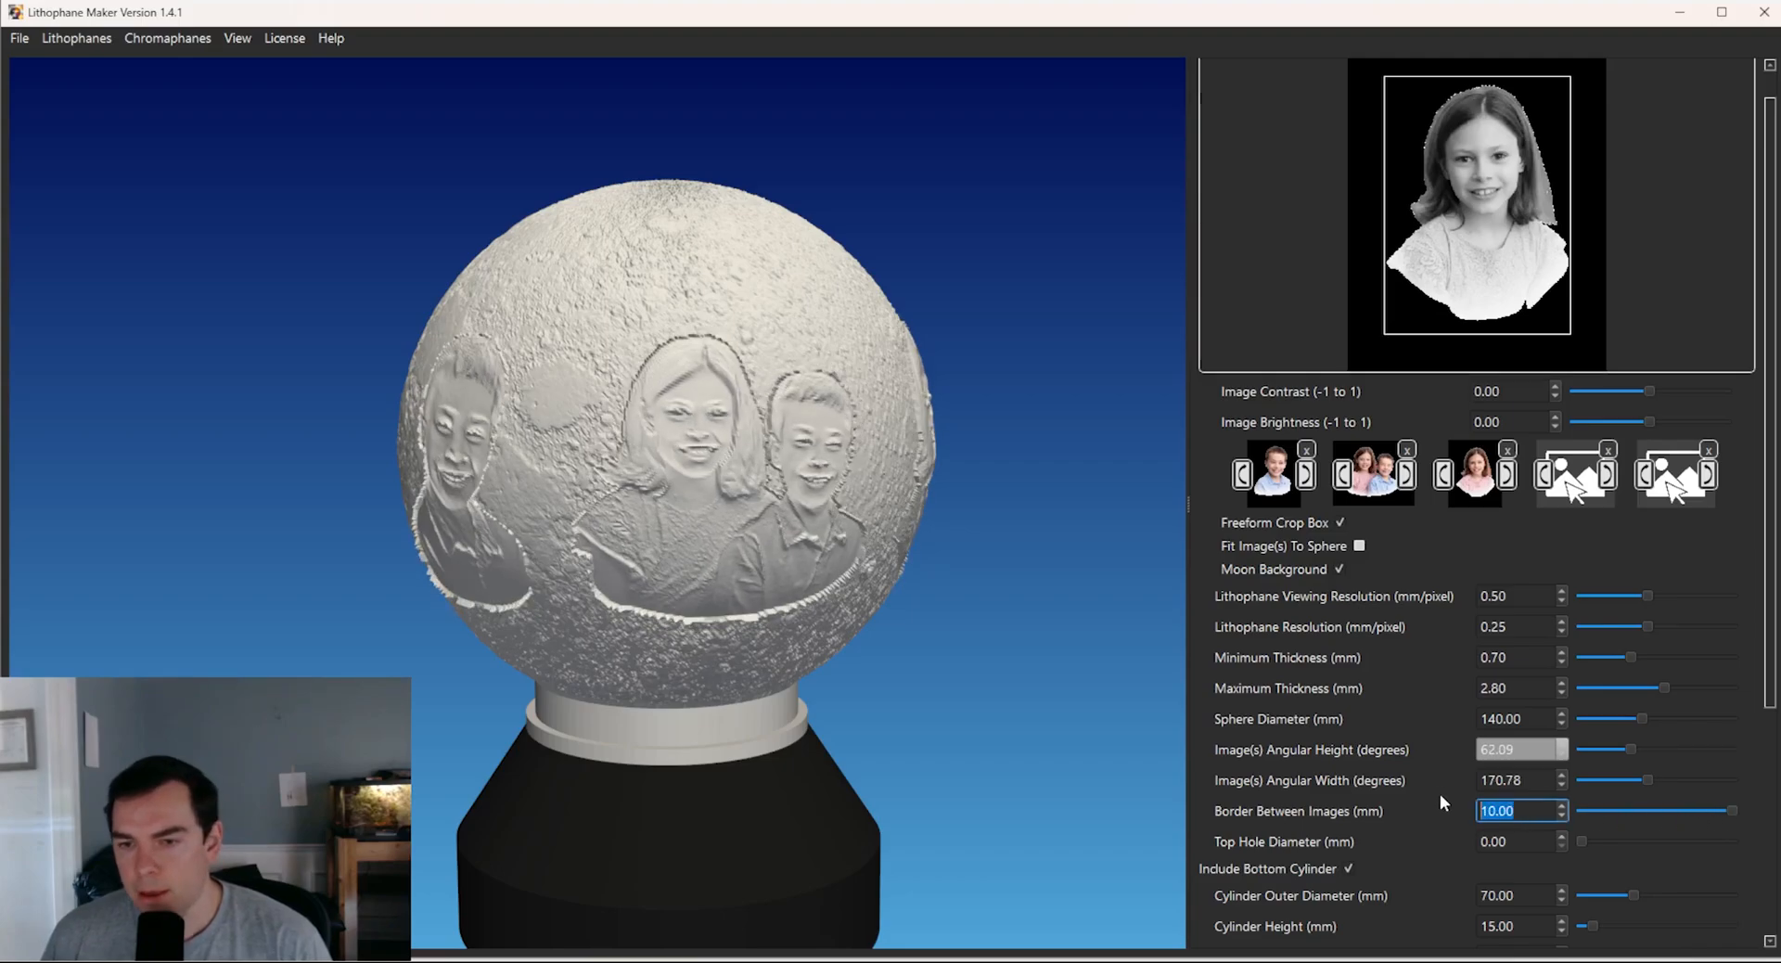
text(20)
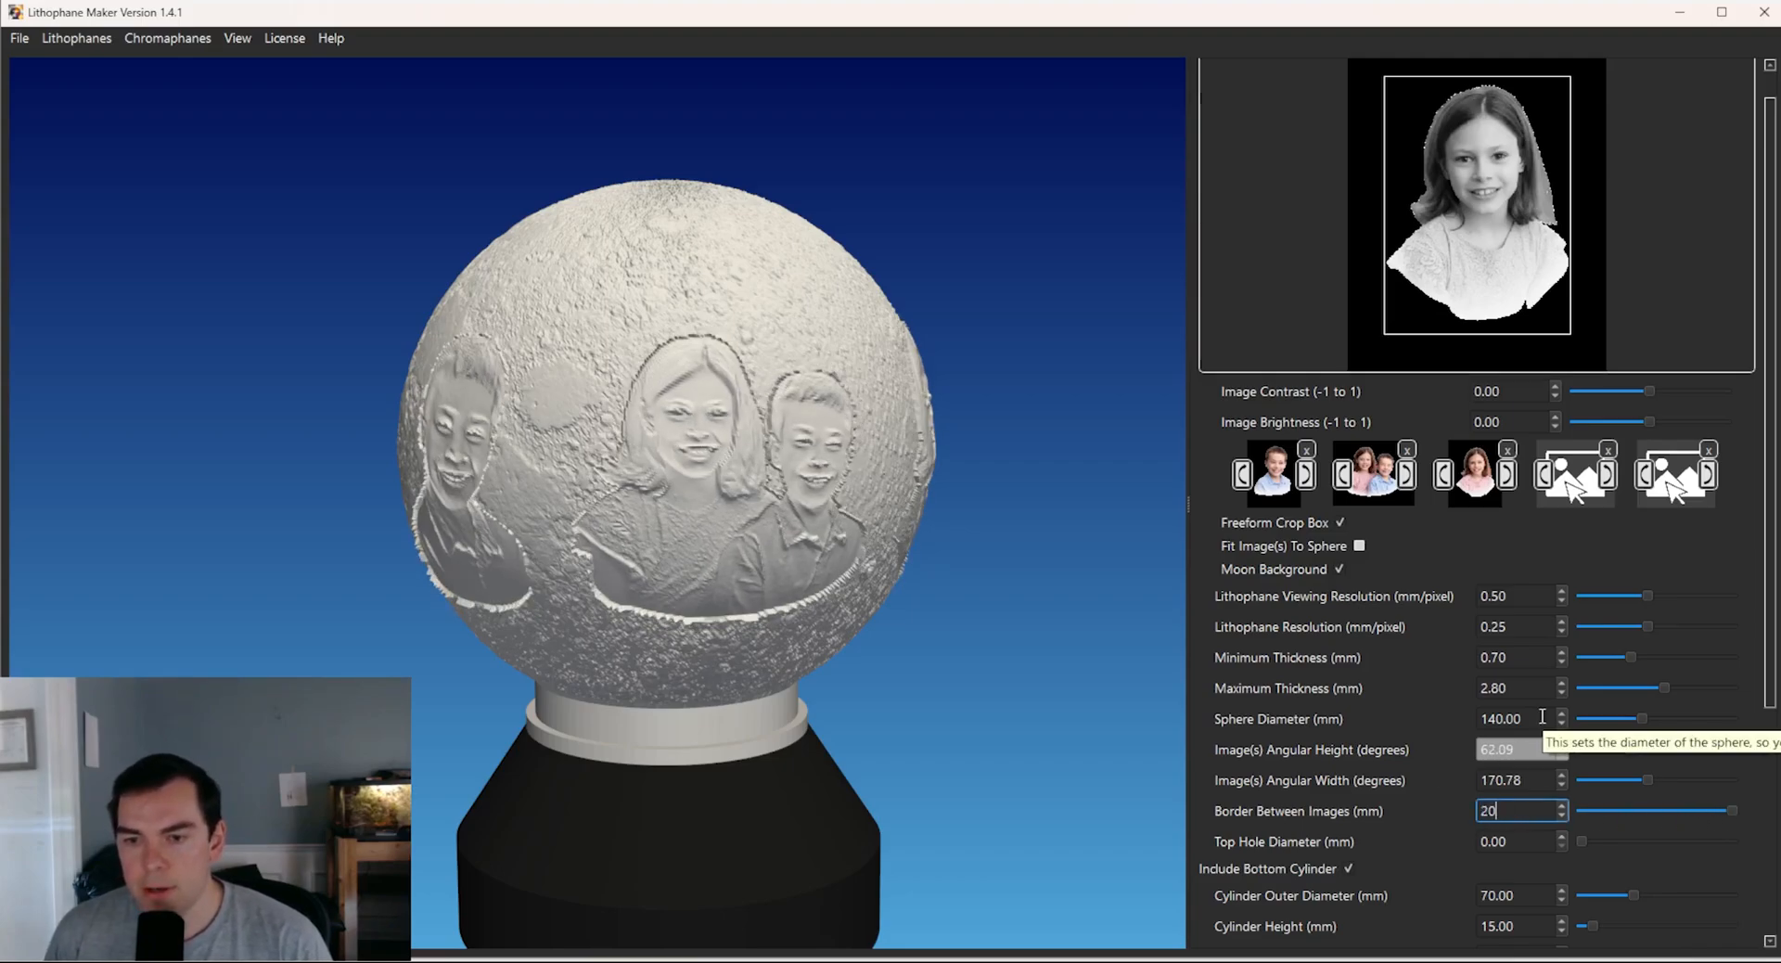
key(Return)
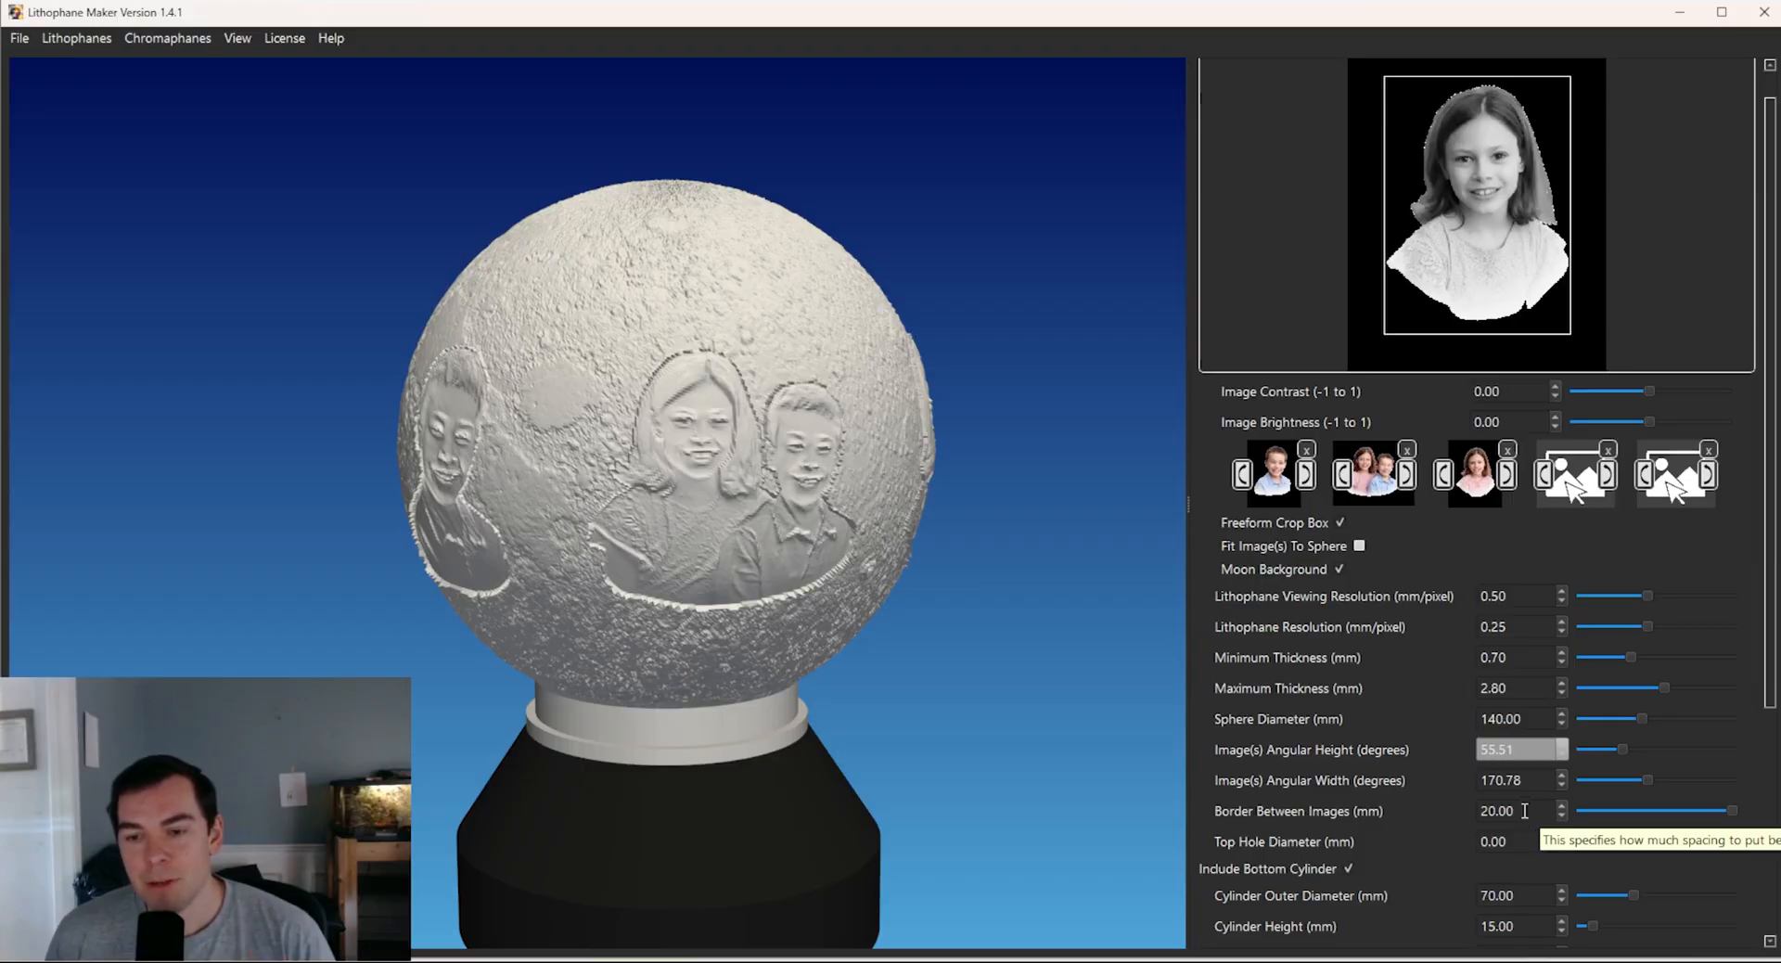
- Set the border between the images to 5.5 mm
drag(1537, 804, 1451, 809)
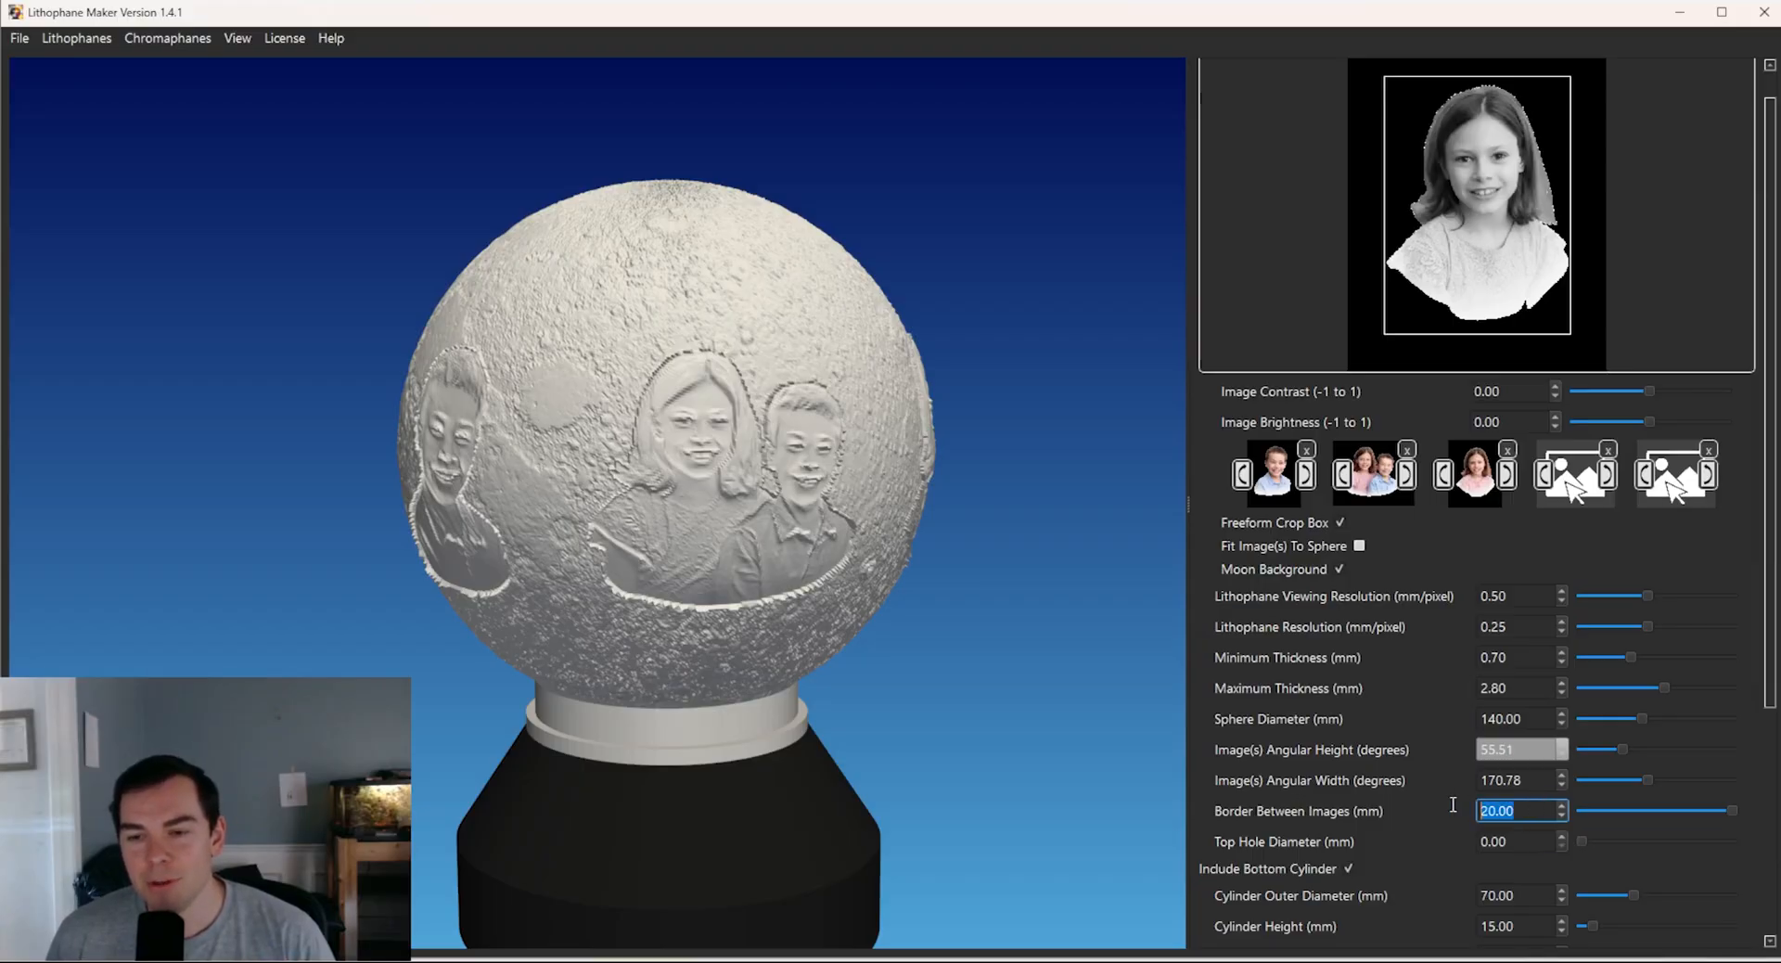
text(5)
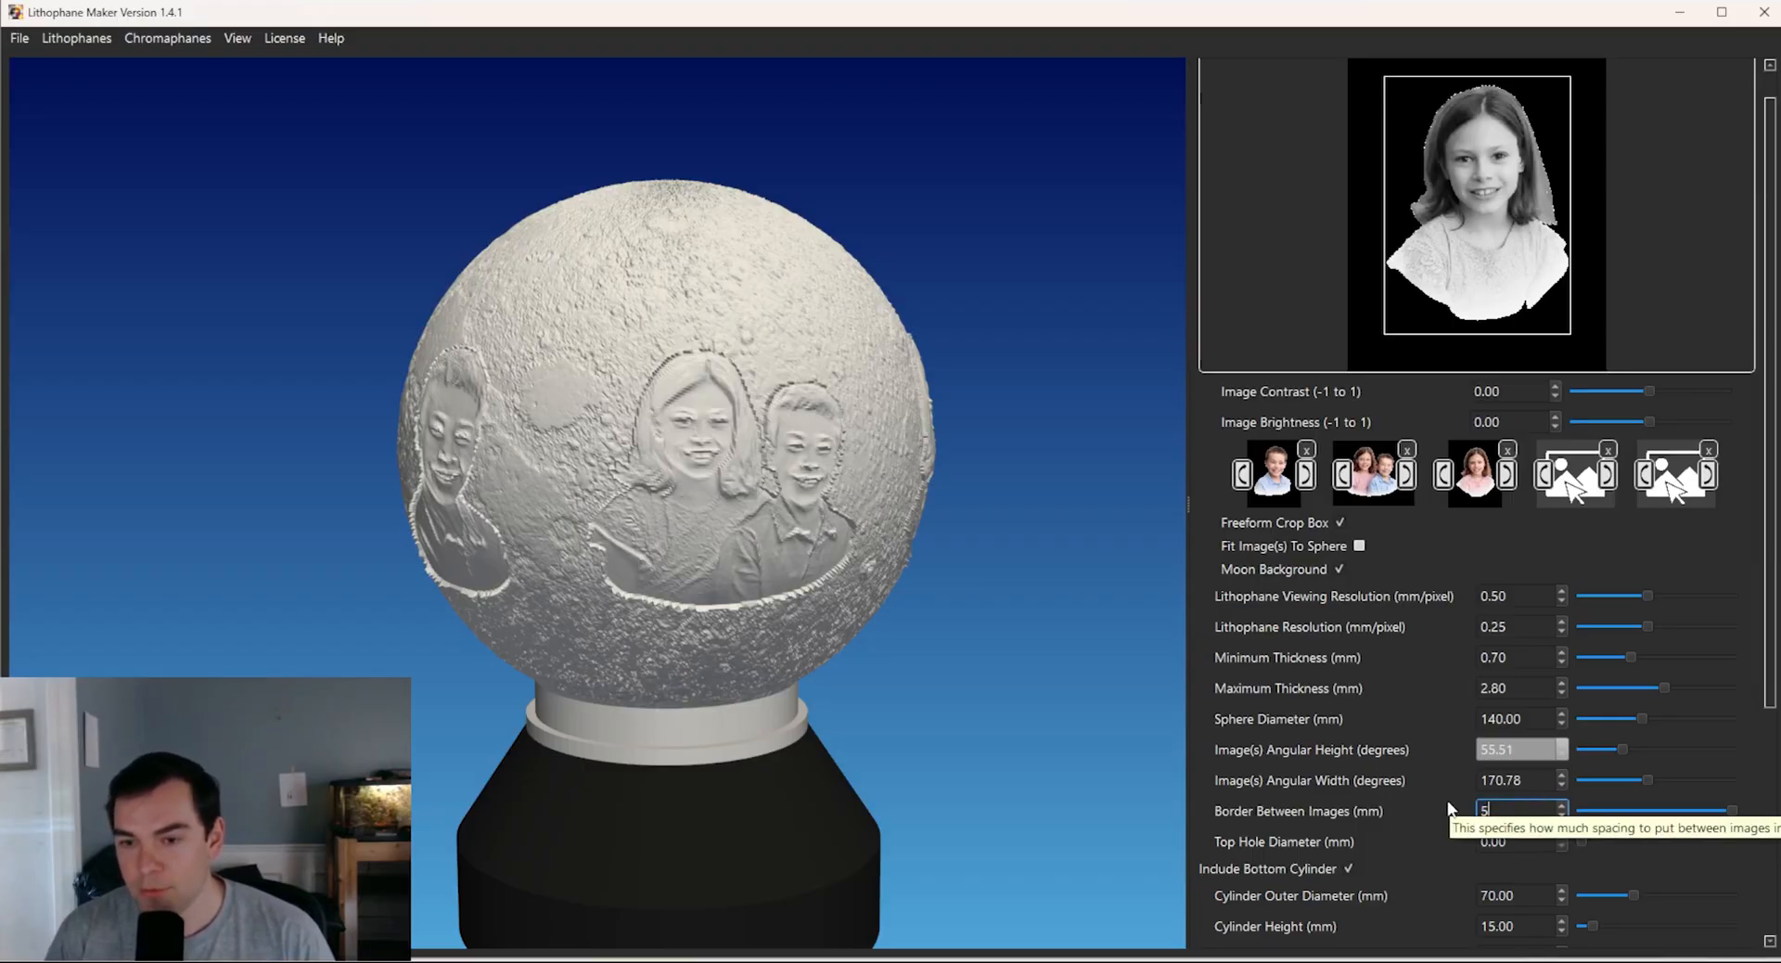
text(.5)
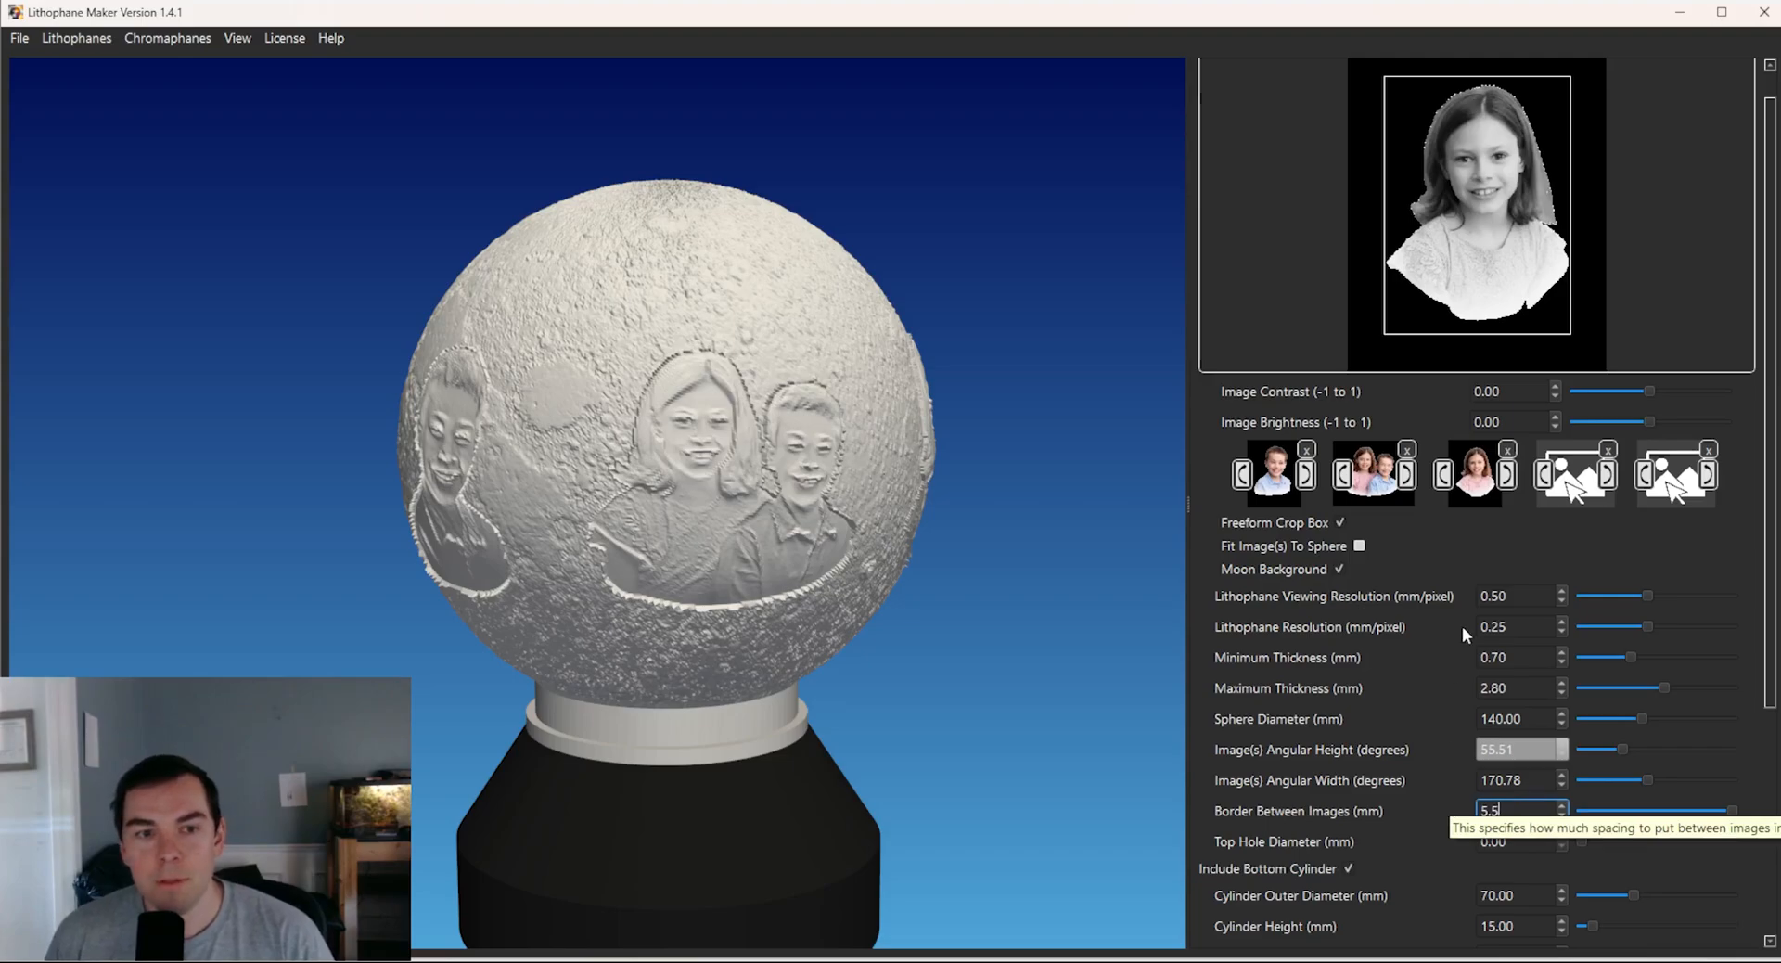
key(Return)
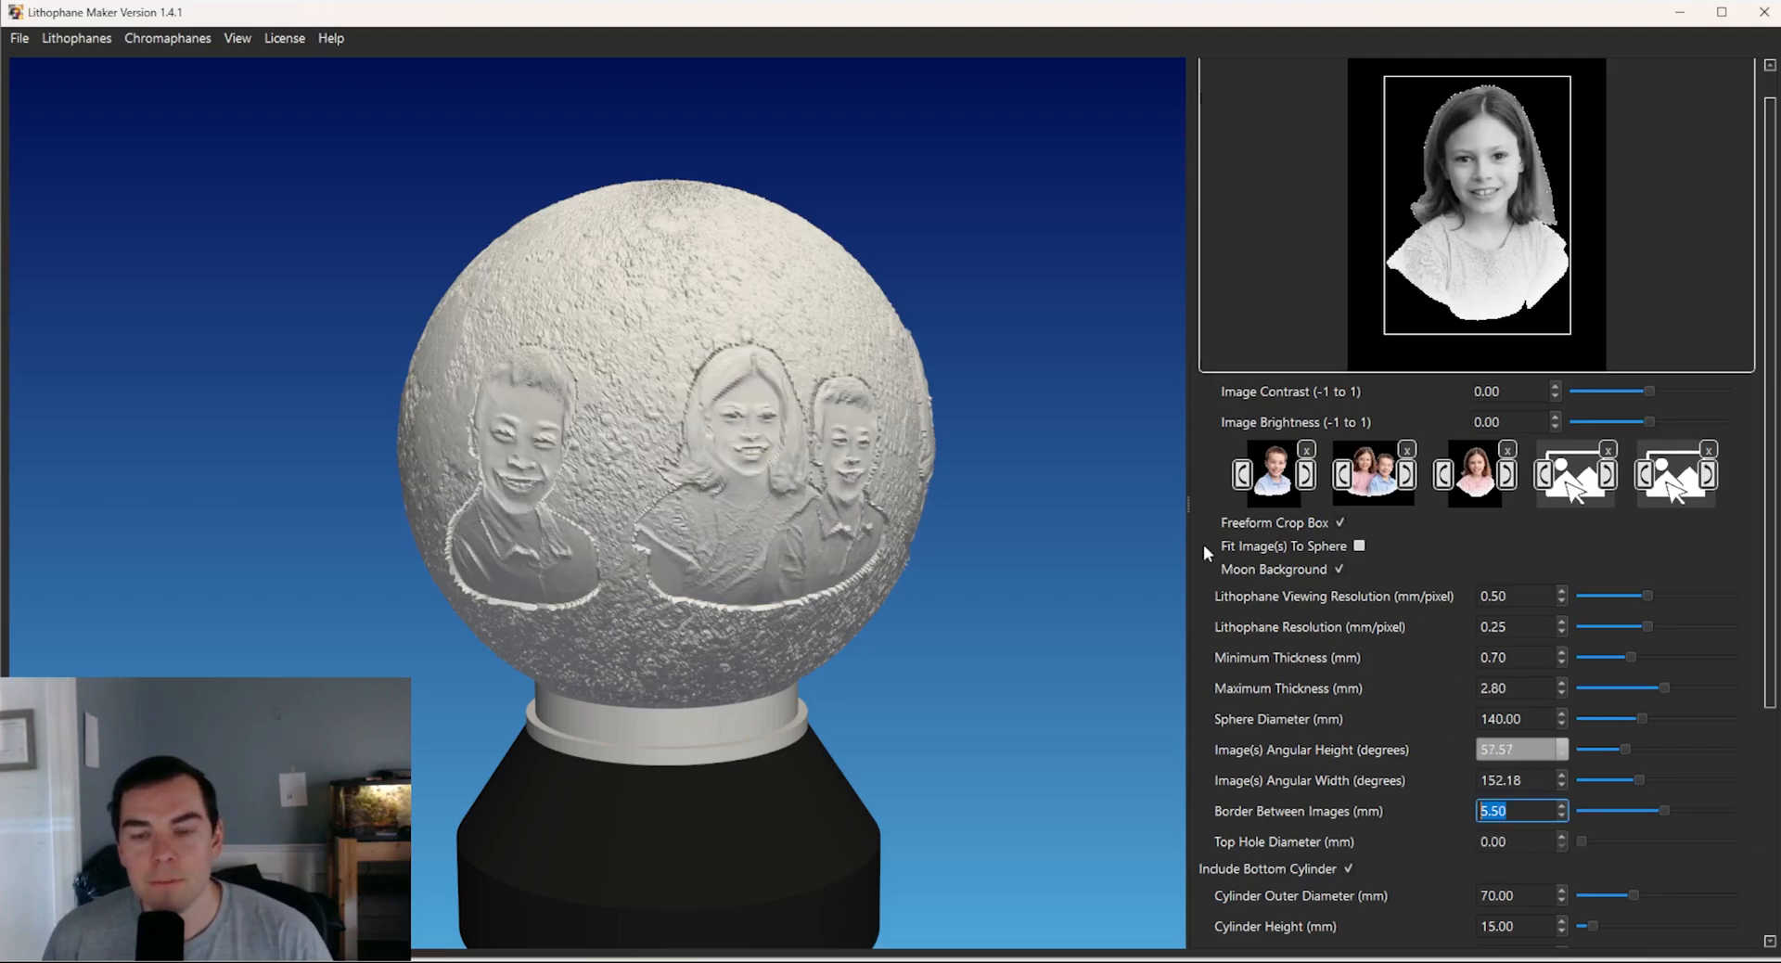
- Try an image angular width of 217.28 degrees and turn the sphere to check the spacing between the portraits
click(1638, 780)
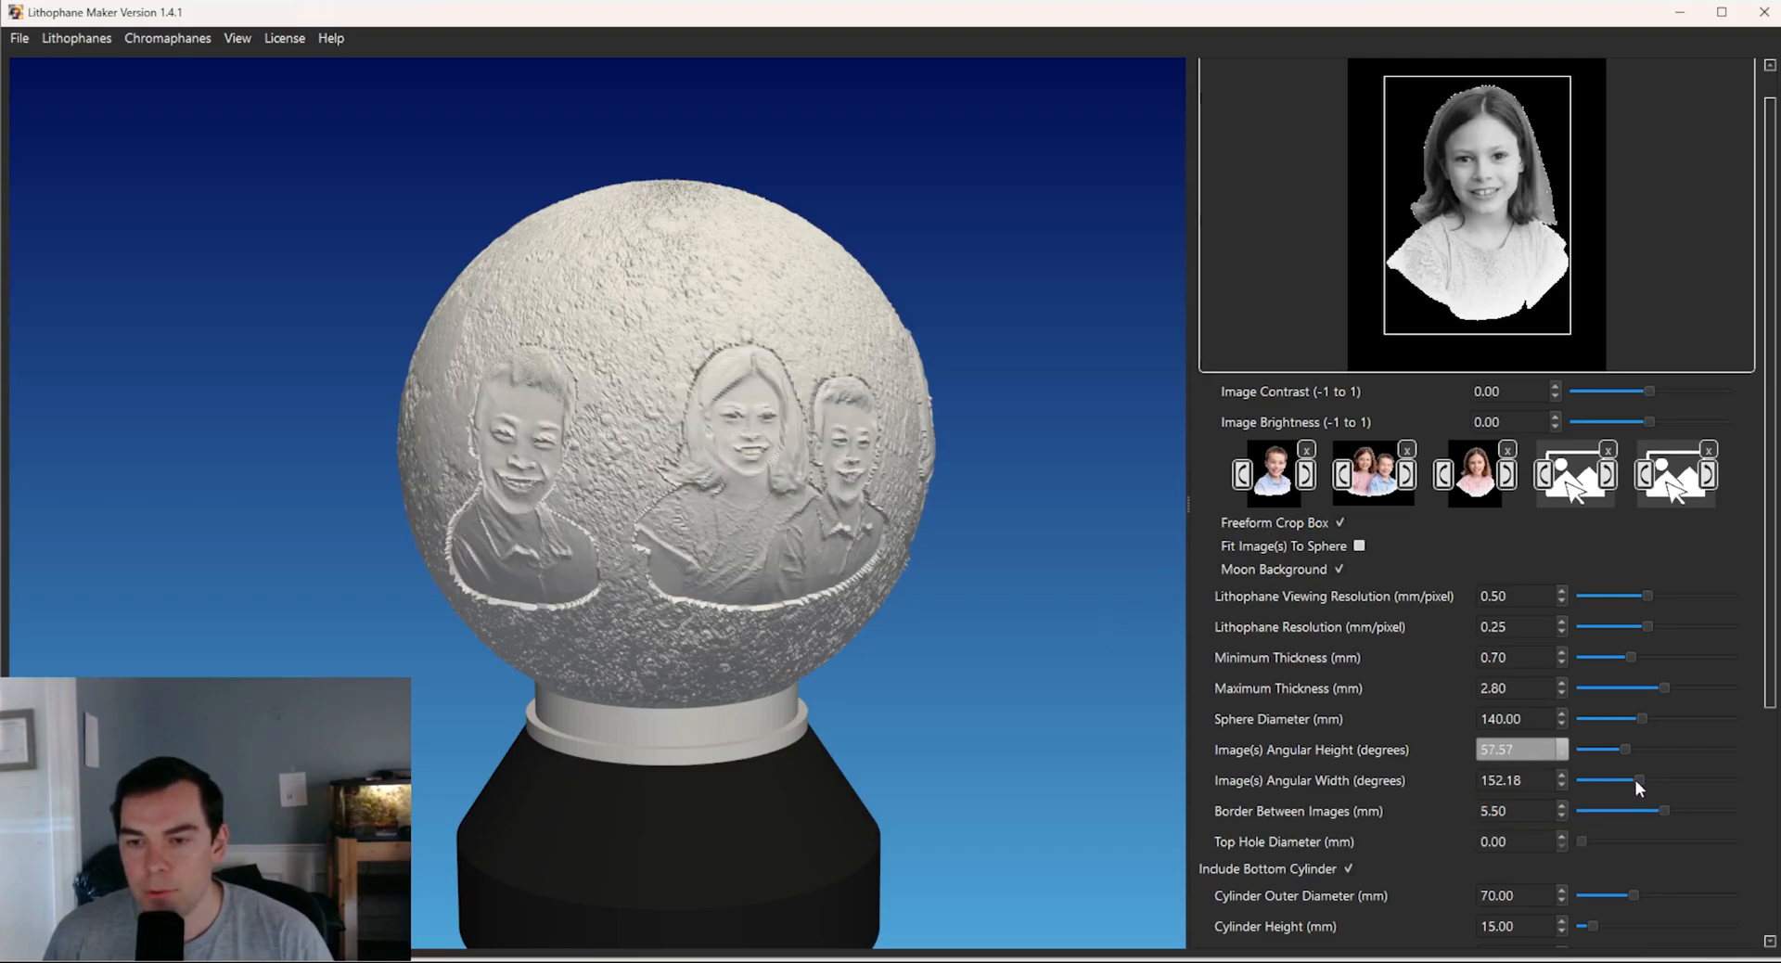
drag(1636, 786, 1669, 780)
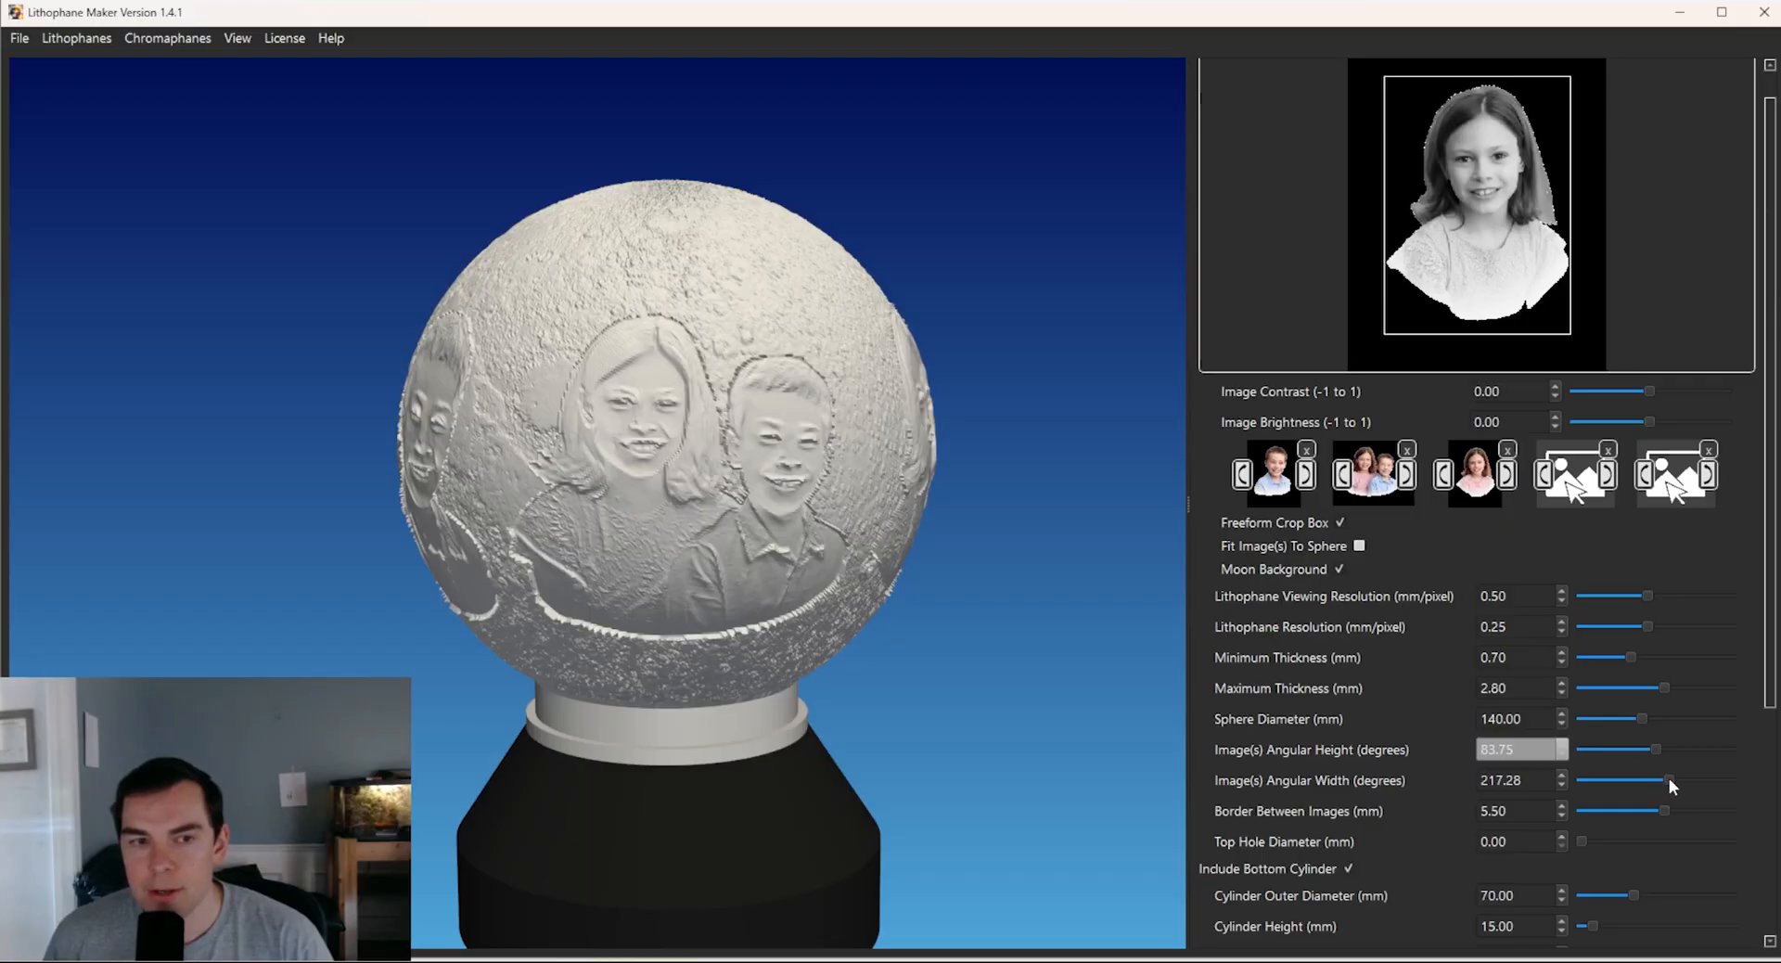
drag(1004, 631, 881, 631)
- Set the images' angular width to 200 degrees and turn the sphere to view the two-child portrait
drag(1524, 780, 1423, 776)
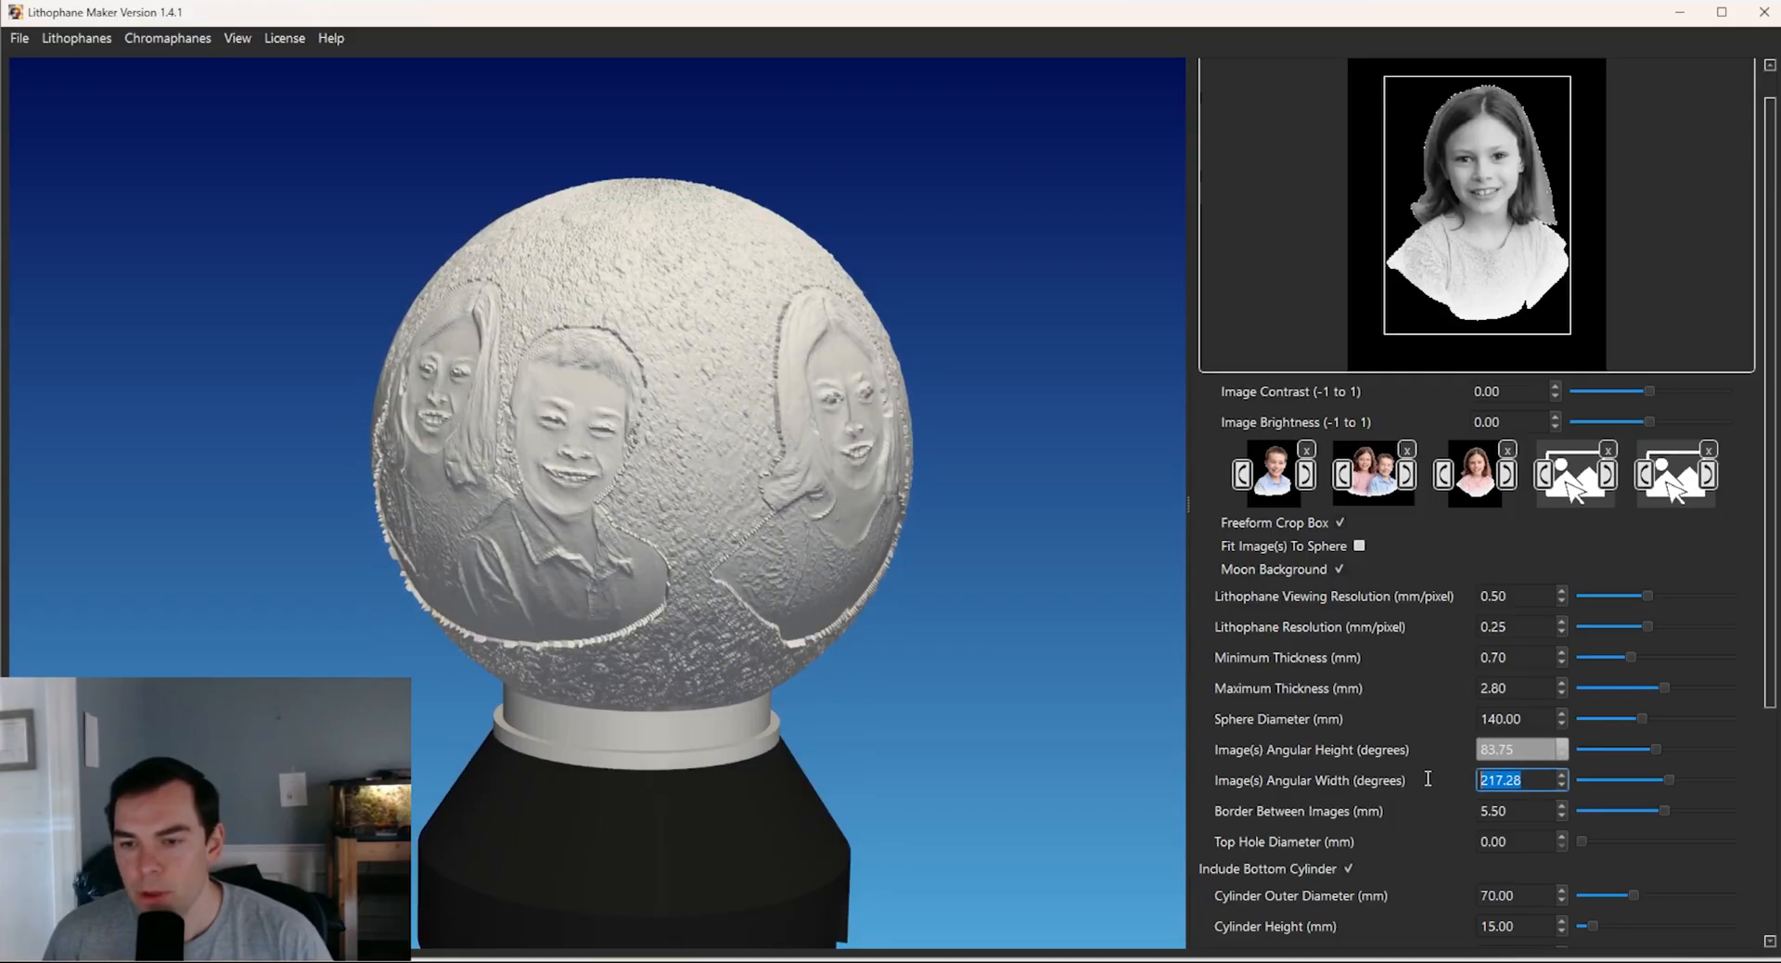
text(200)
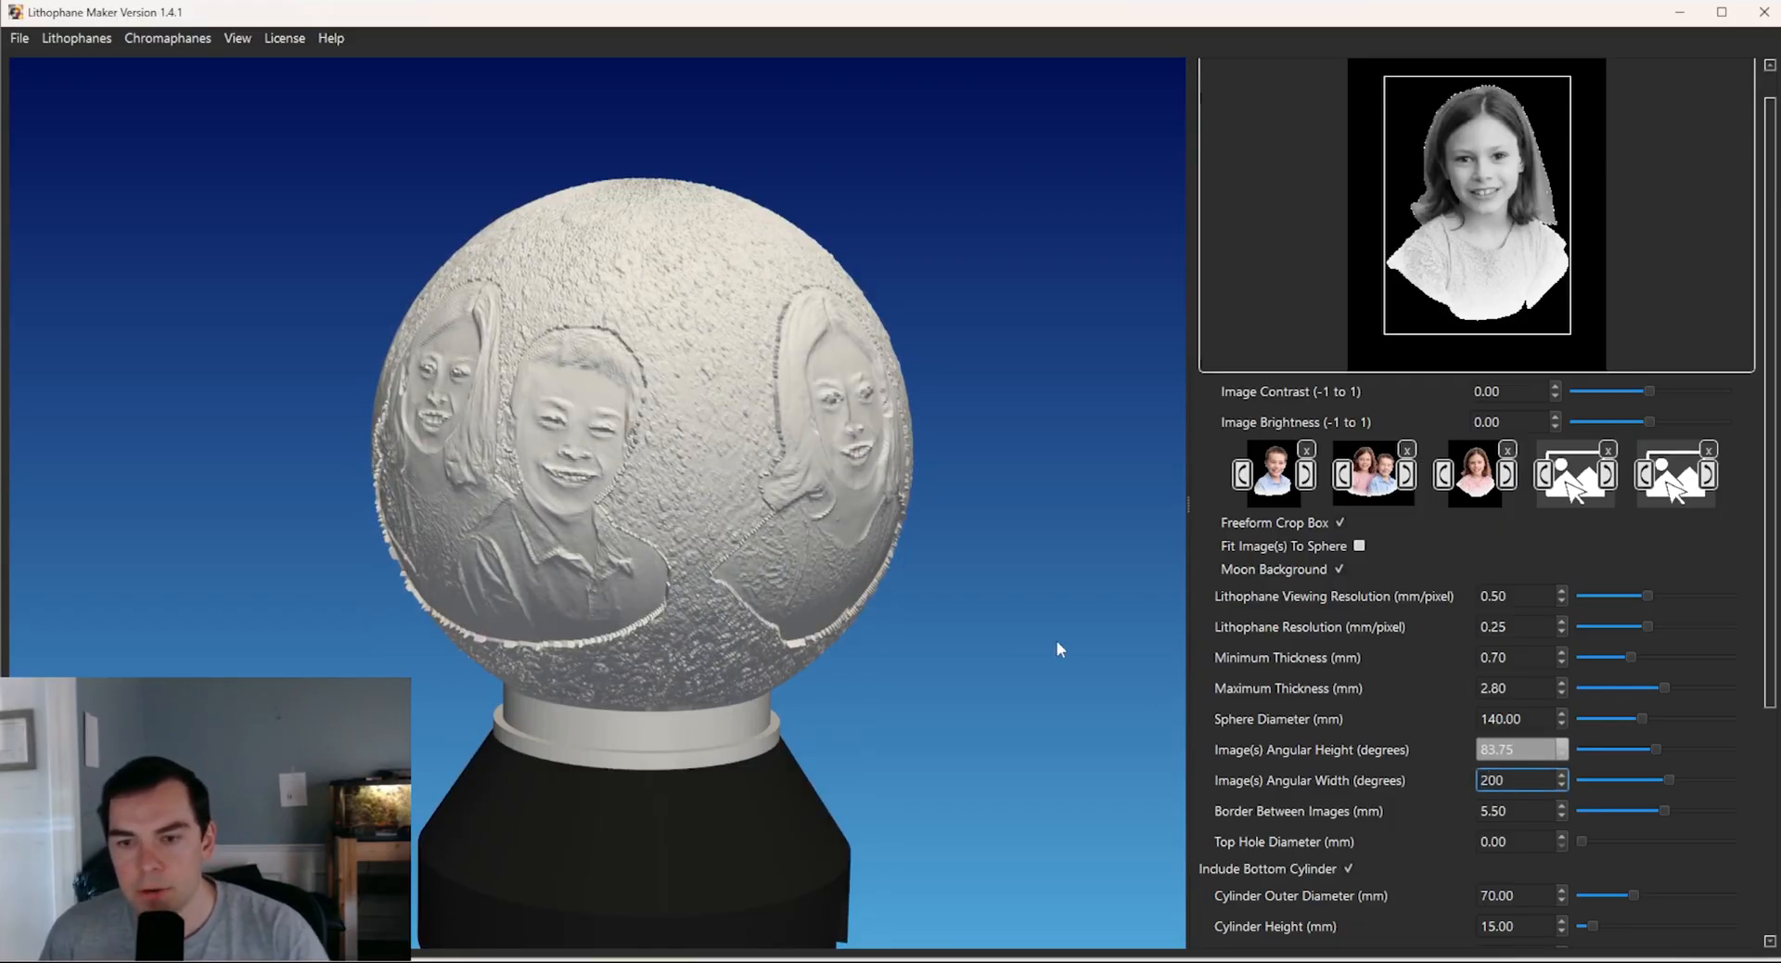
key(Return)
drag(915, 629, 999, 660)
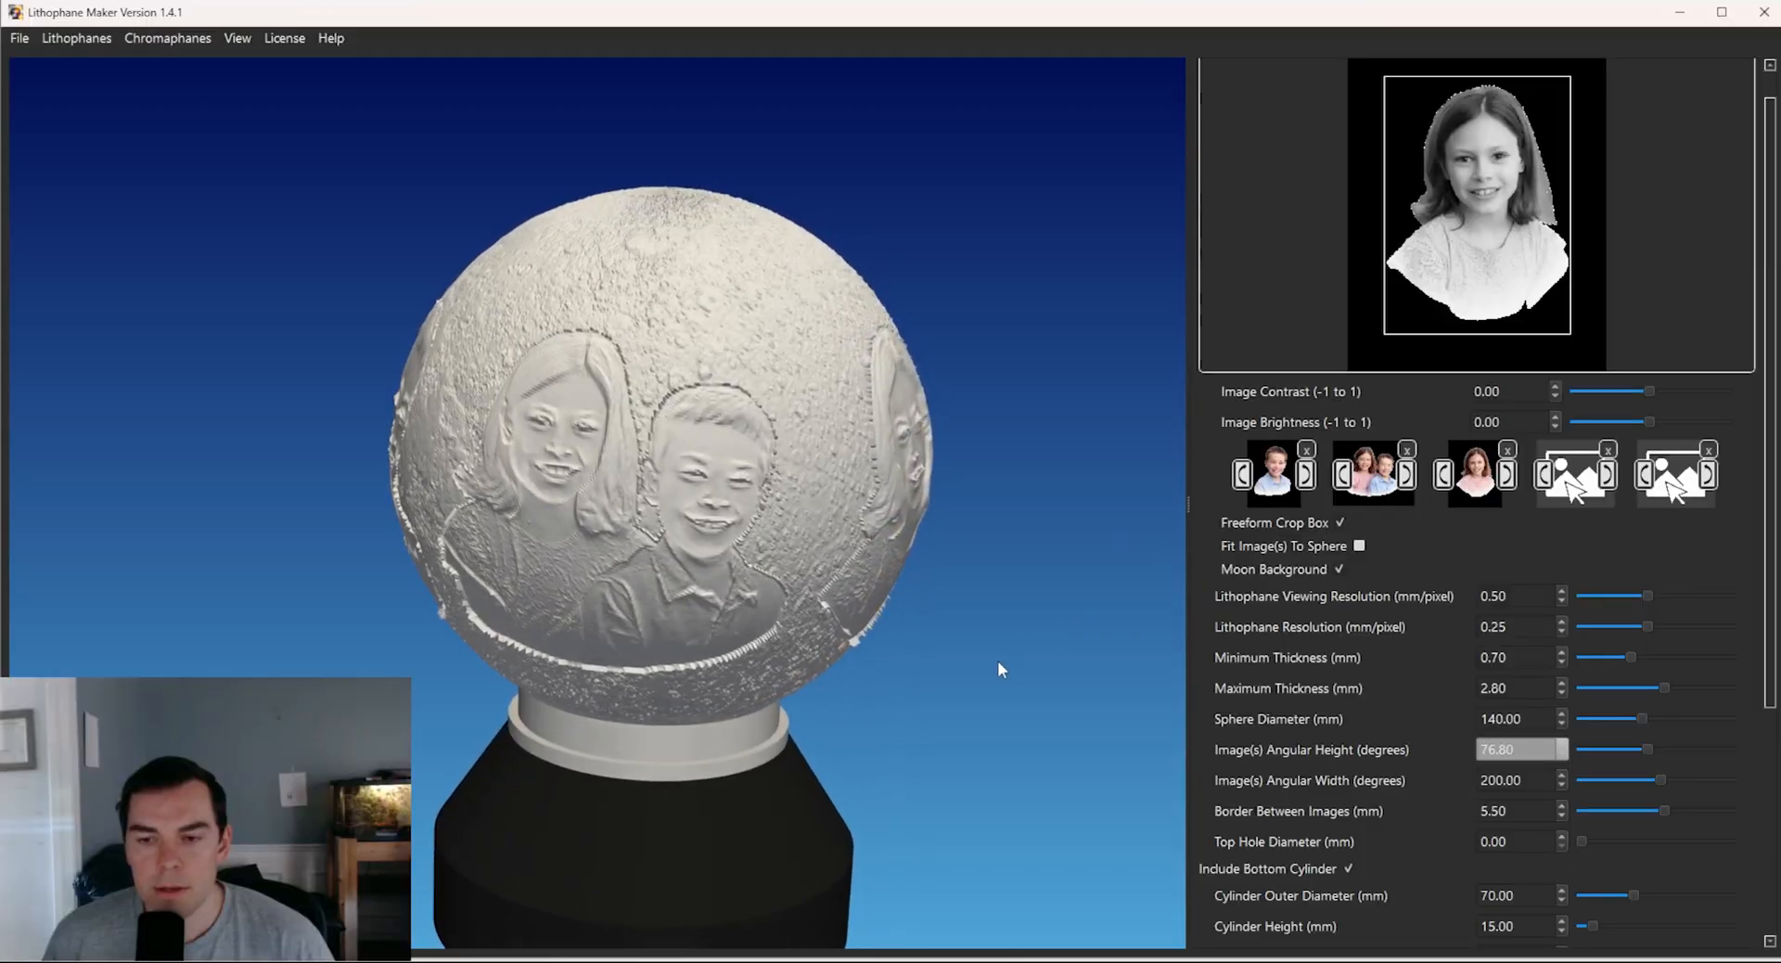
- Try a top hole diameter of 48.15 mm and inspect the opening and the sphere's interior from above
drag(939, 438, 988, 461)
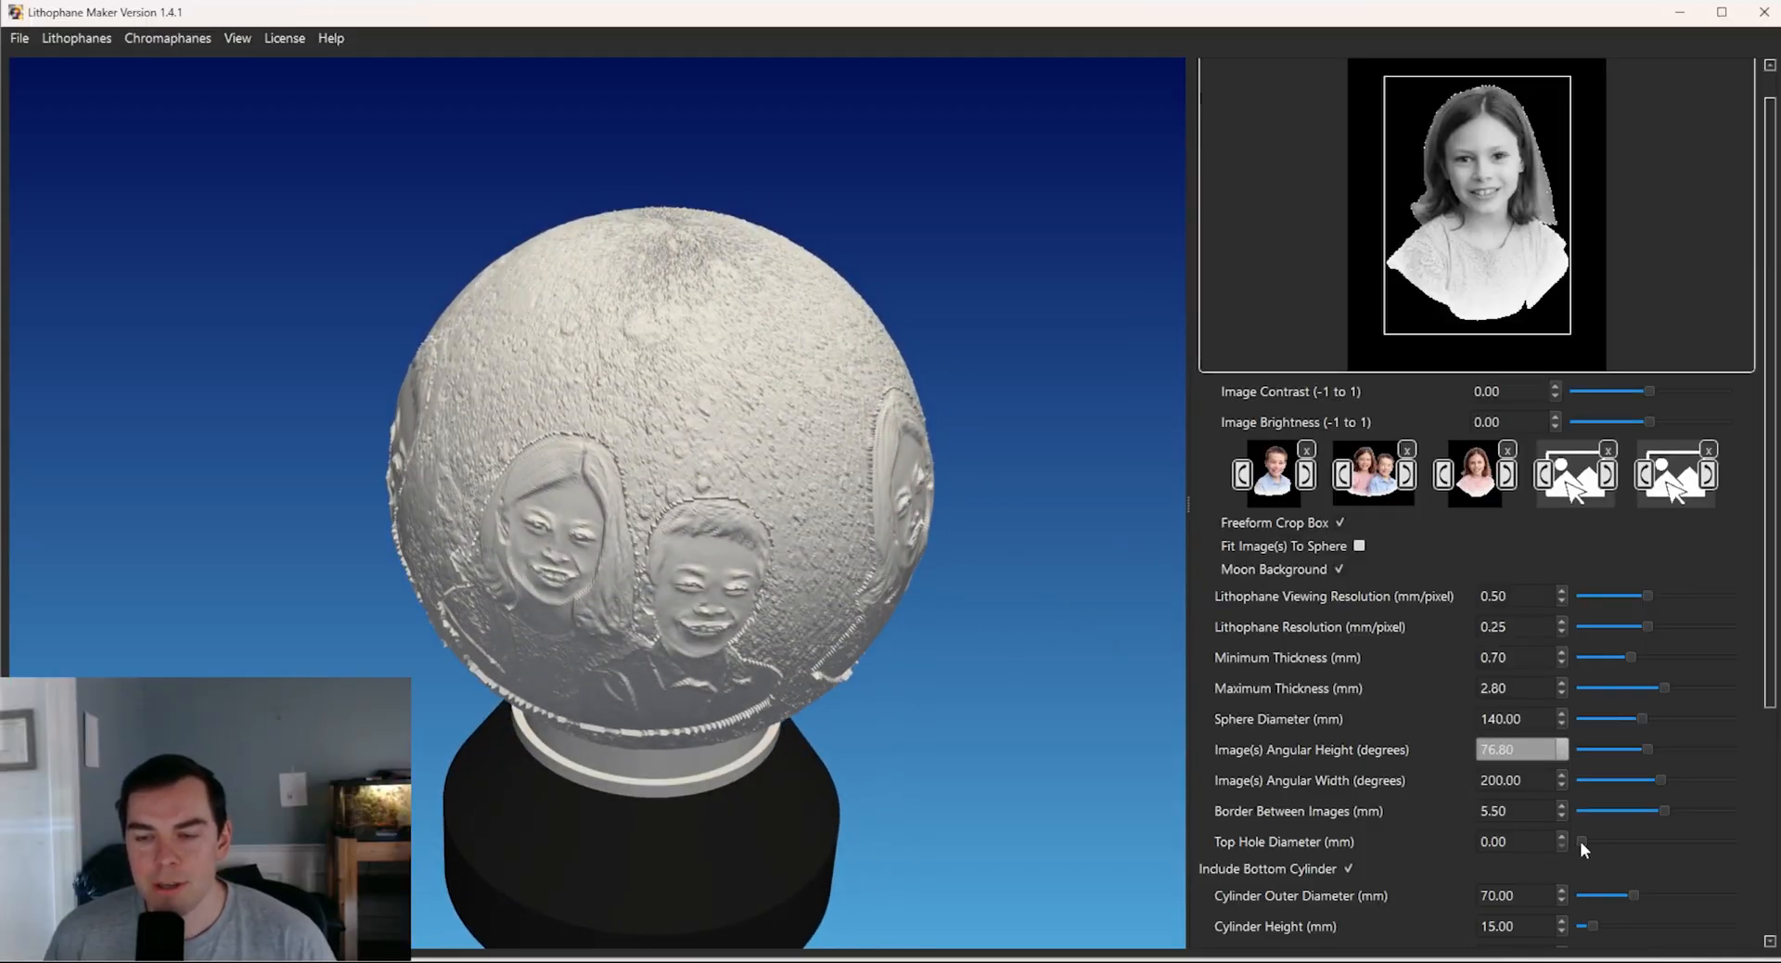
drag(1580, 842, 1618, 842)
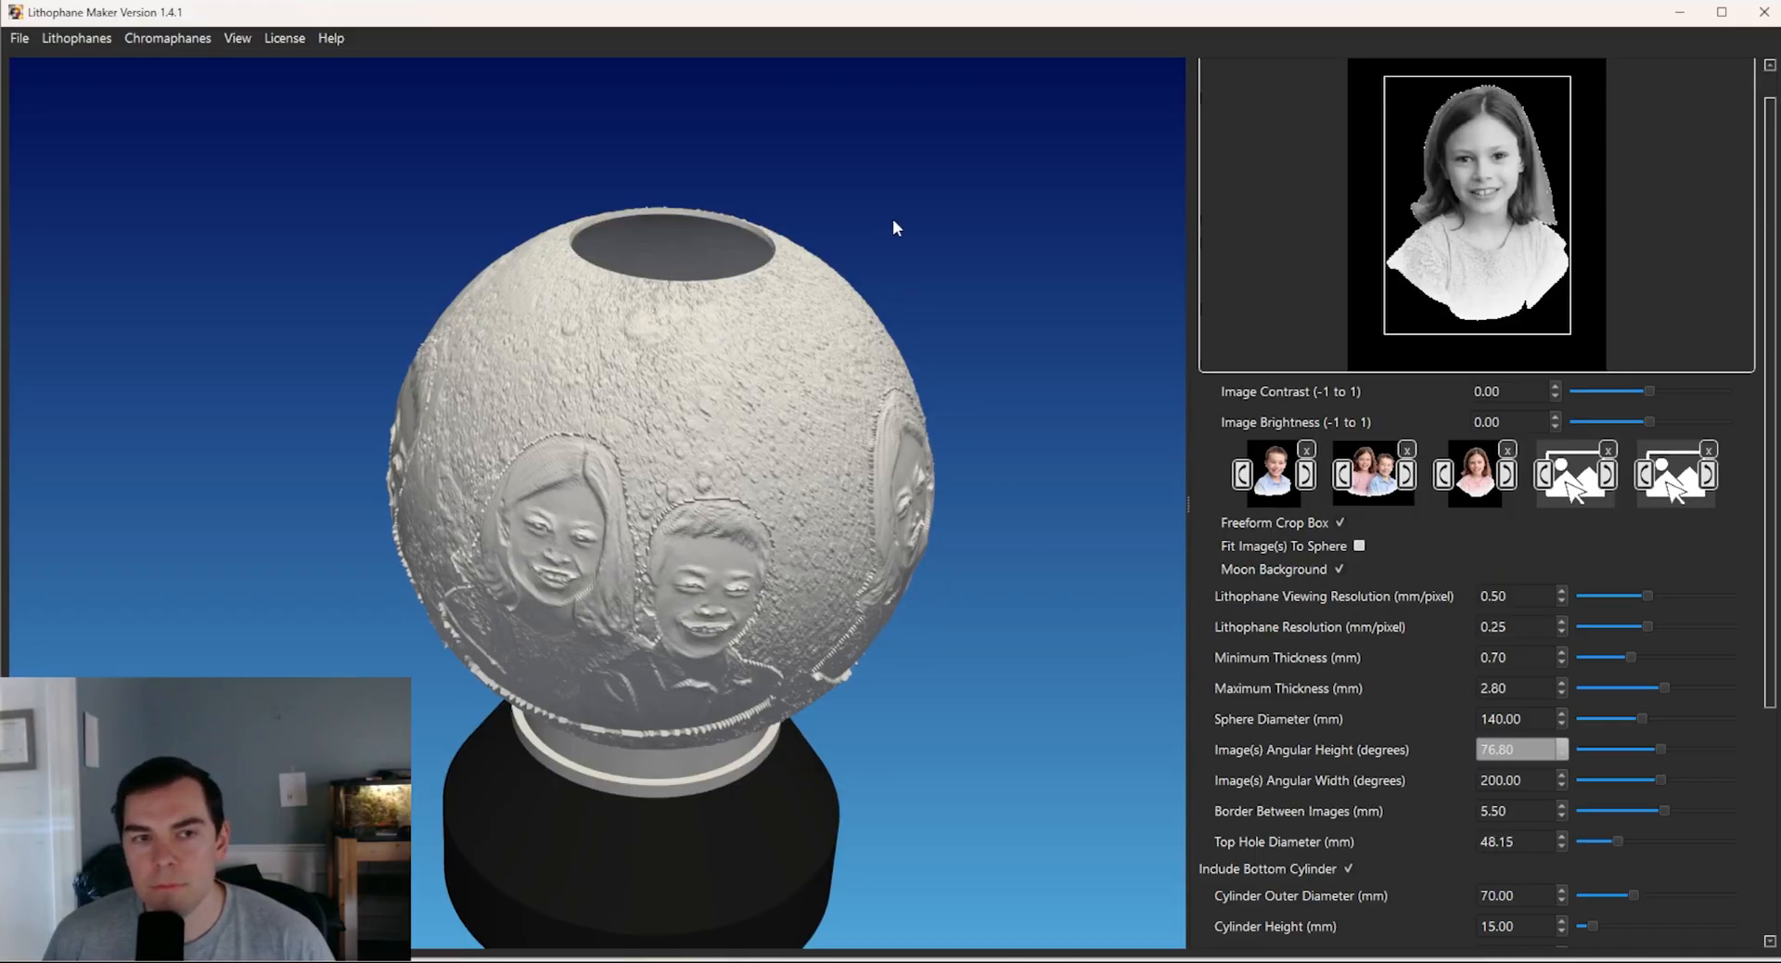
drag(894, 224, 894, 476)
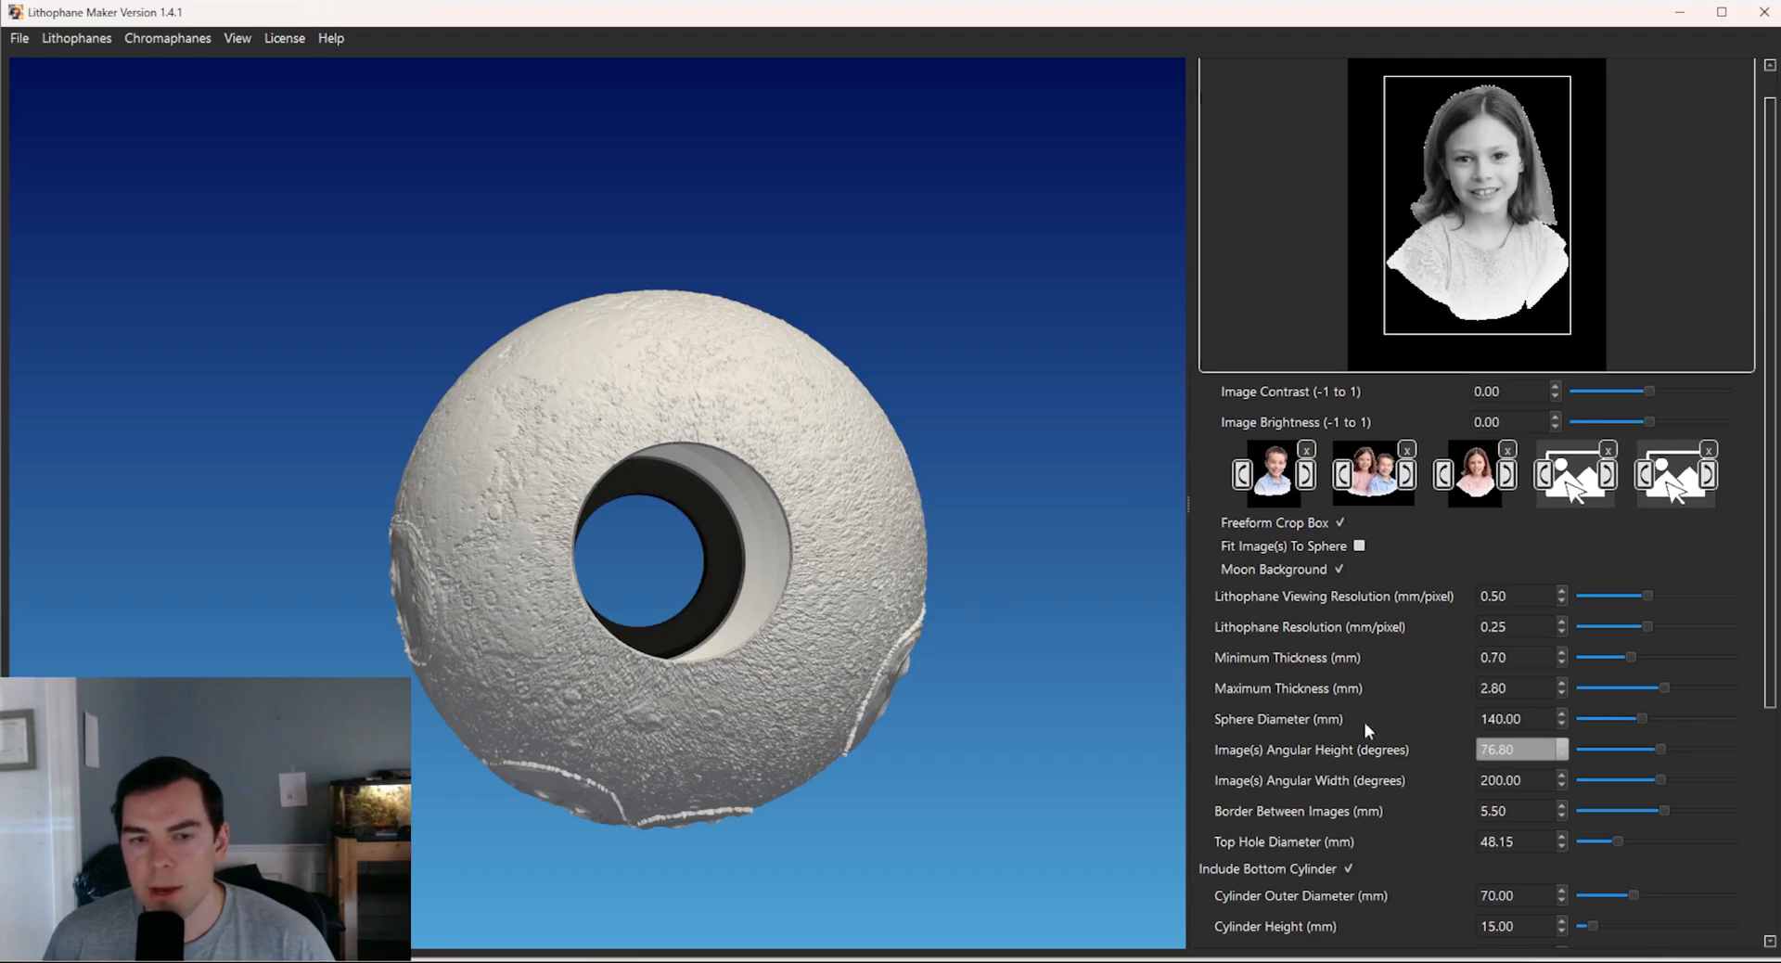
drag(853, 561, 951, 400)
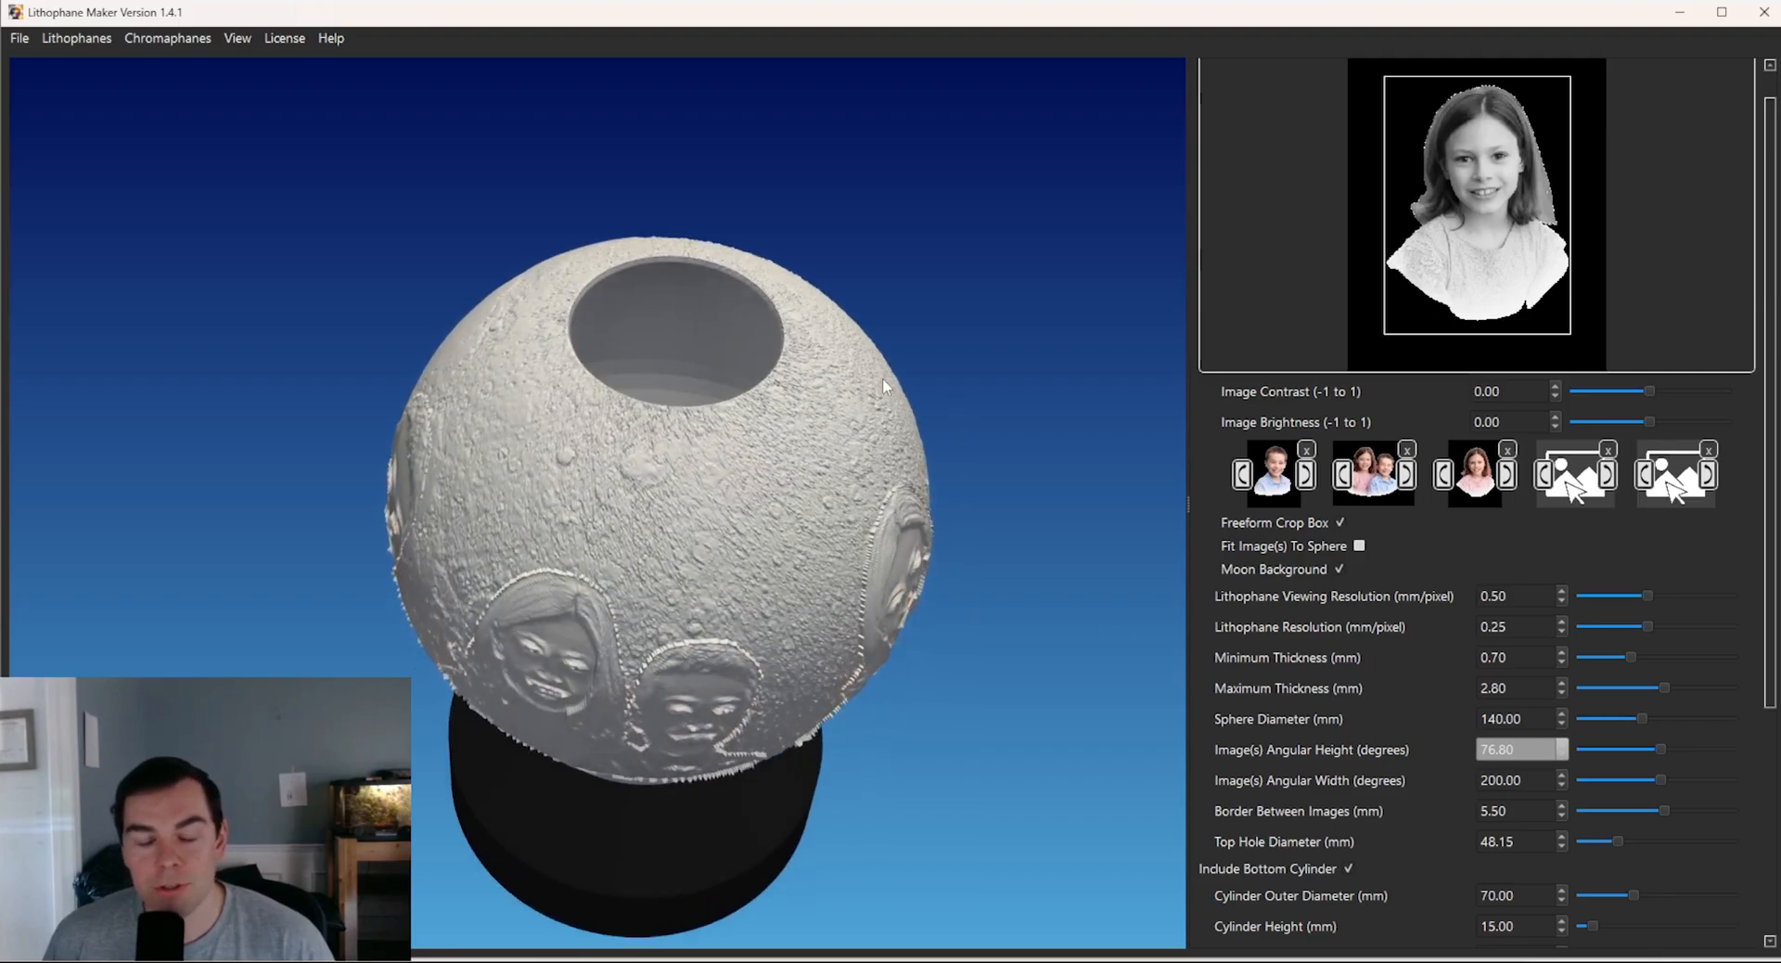
drag(917, 592, 922, 537)
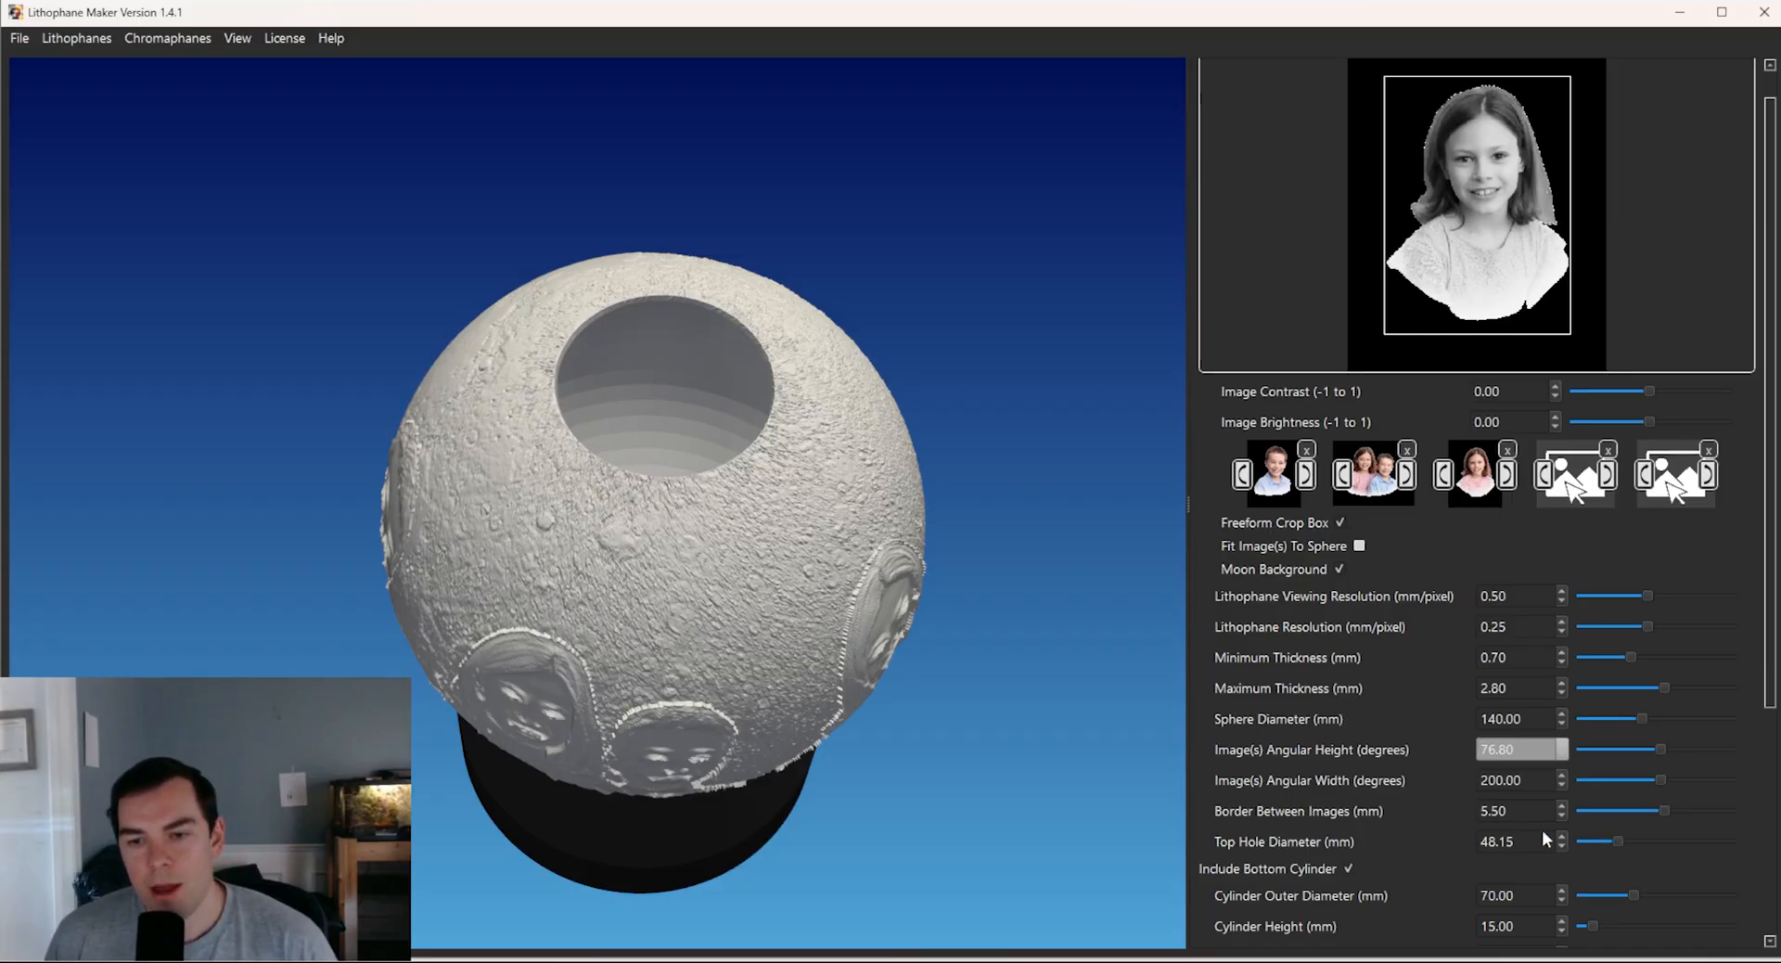
drag(759, 367, 777, 376)
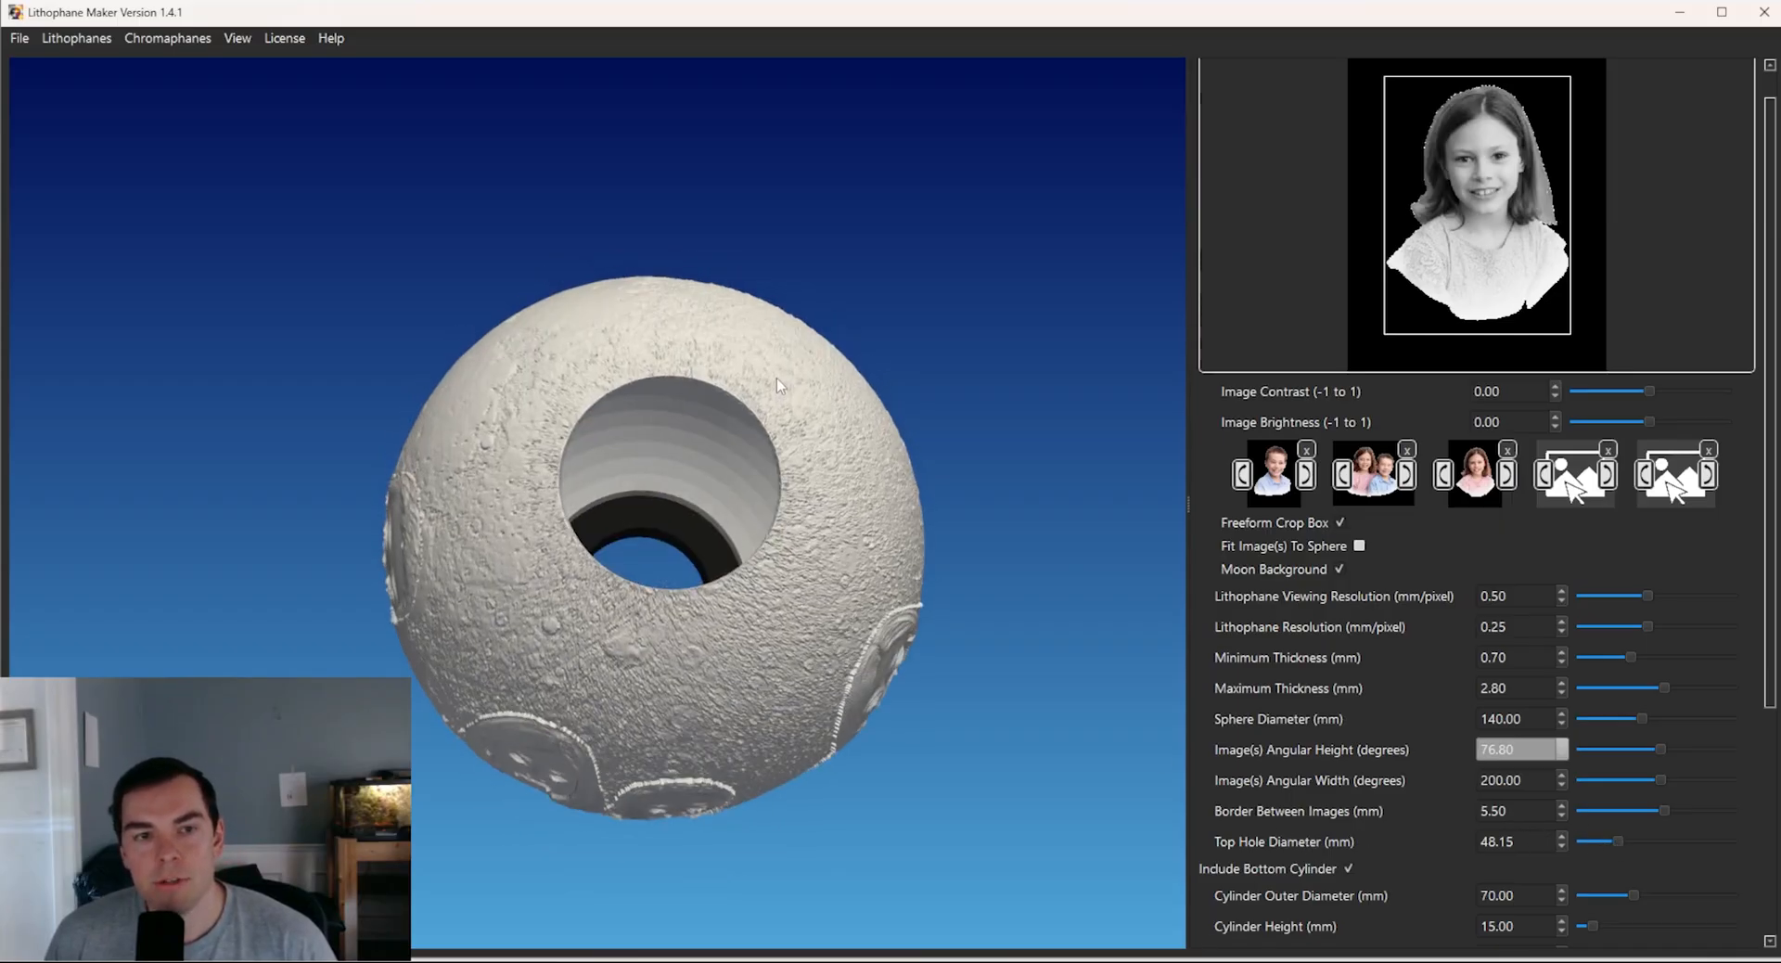
scroll(737, 313, up, 3)
scroll(772, 297, up, 3)
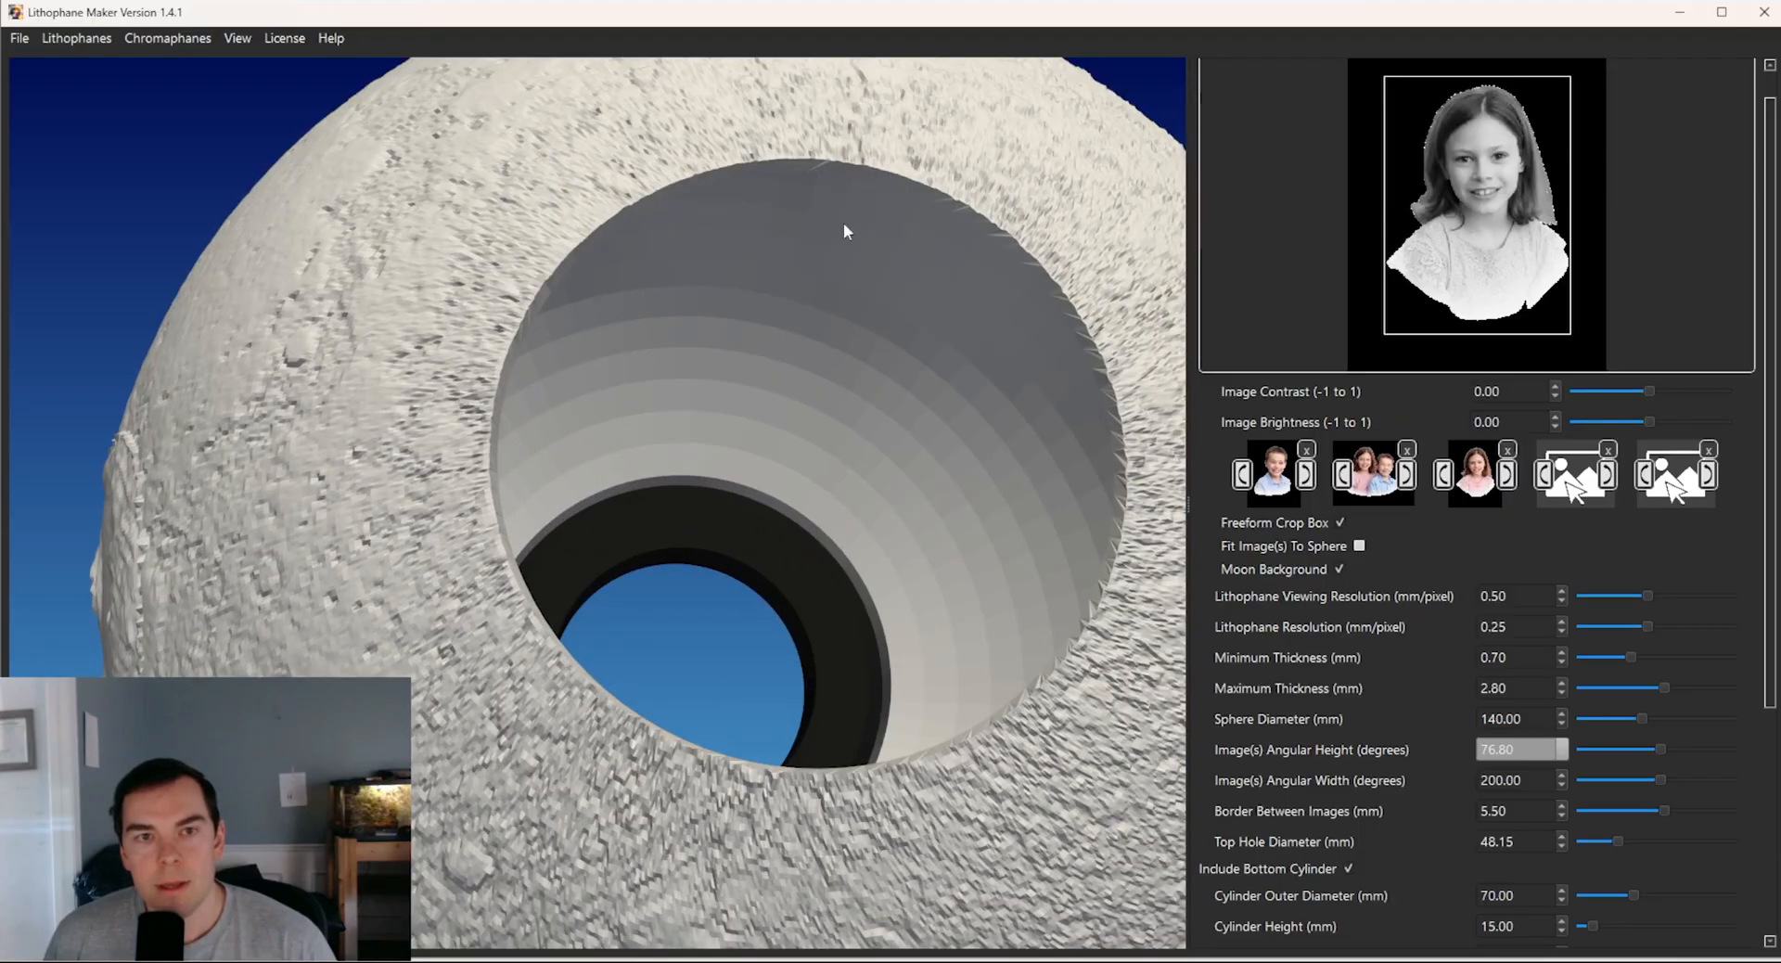
drag(918, 199, 881, 239)
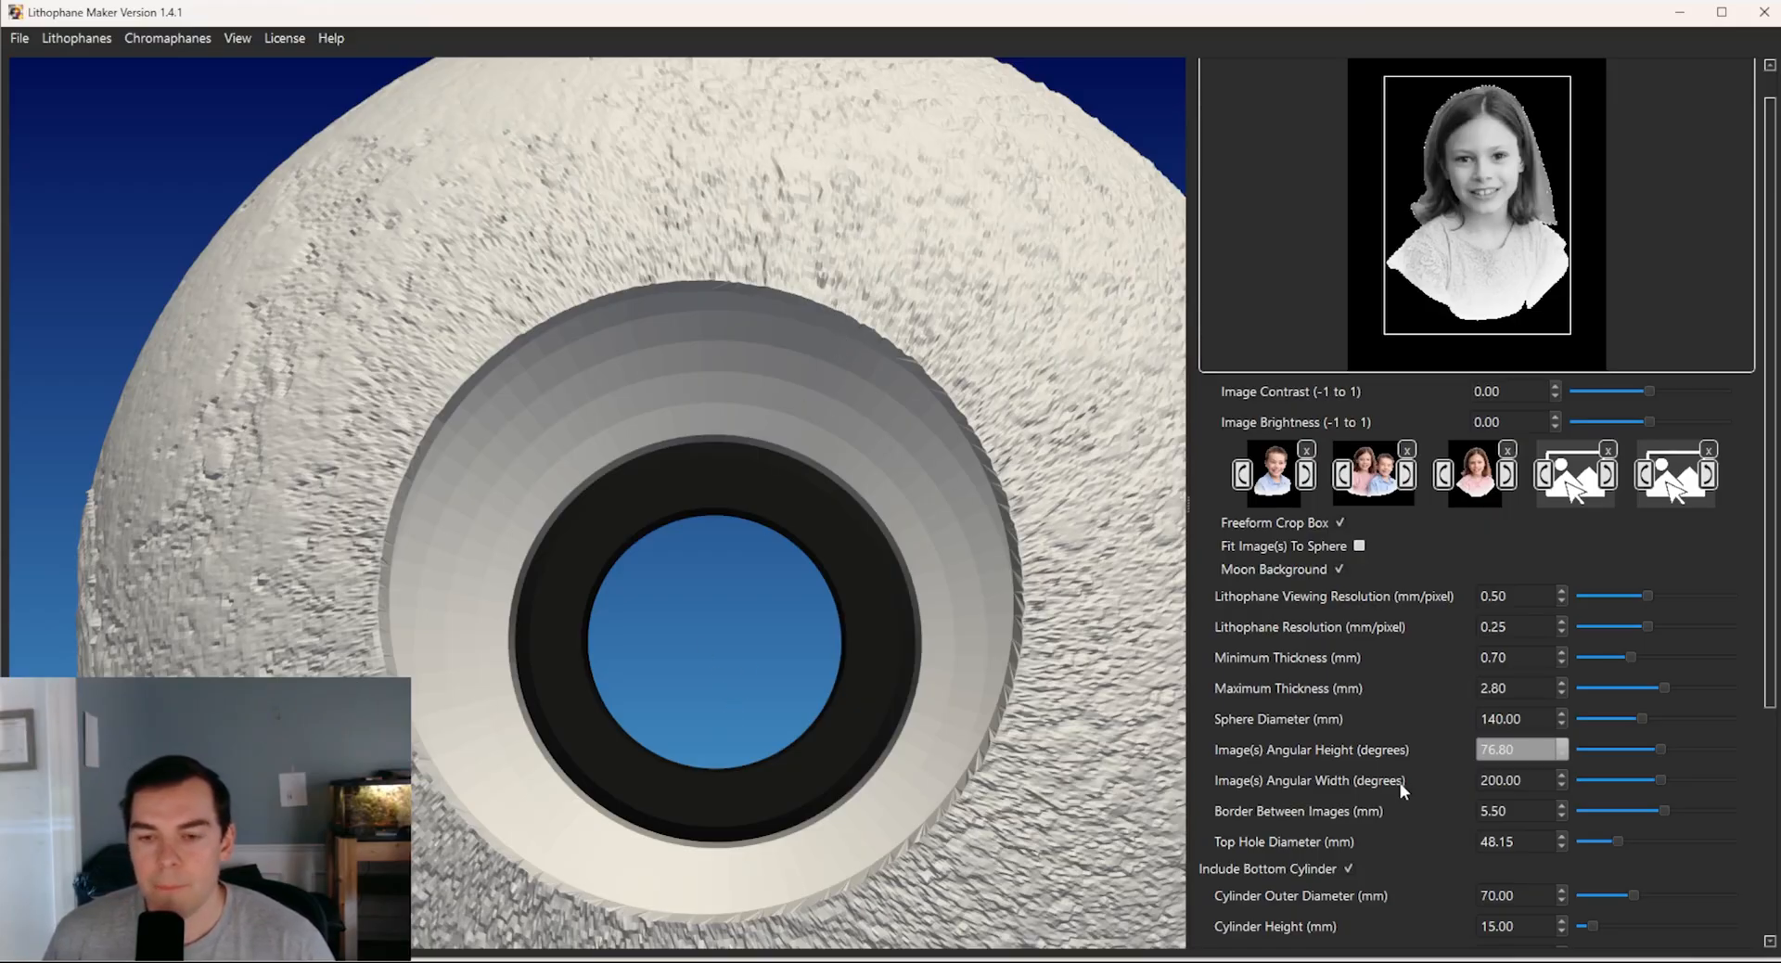
- Try top hole diameters of 50 mm and 51 mm on the sphere
click(1500, 842)
drag(1501, 839, 1451, 827)
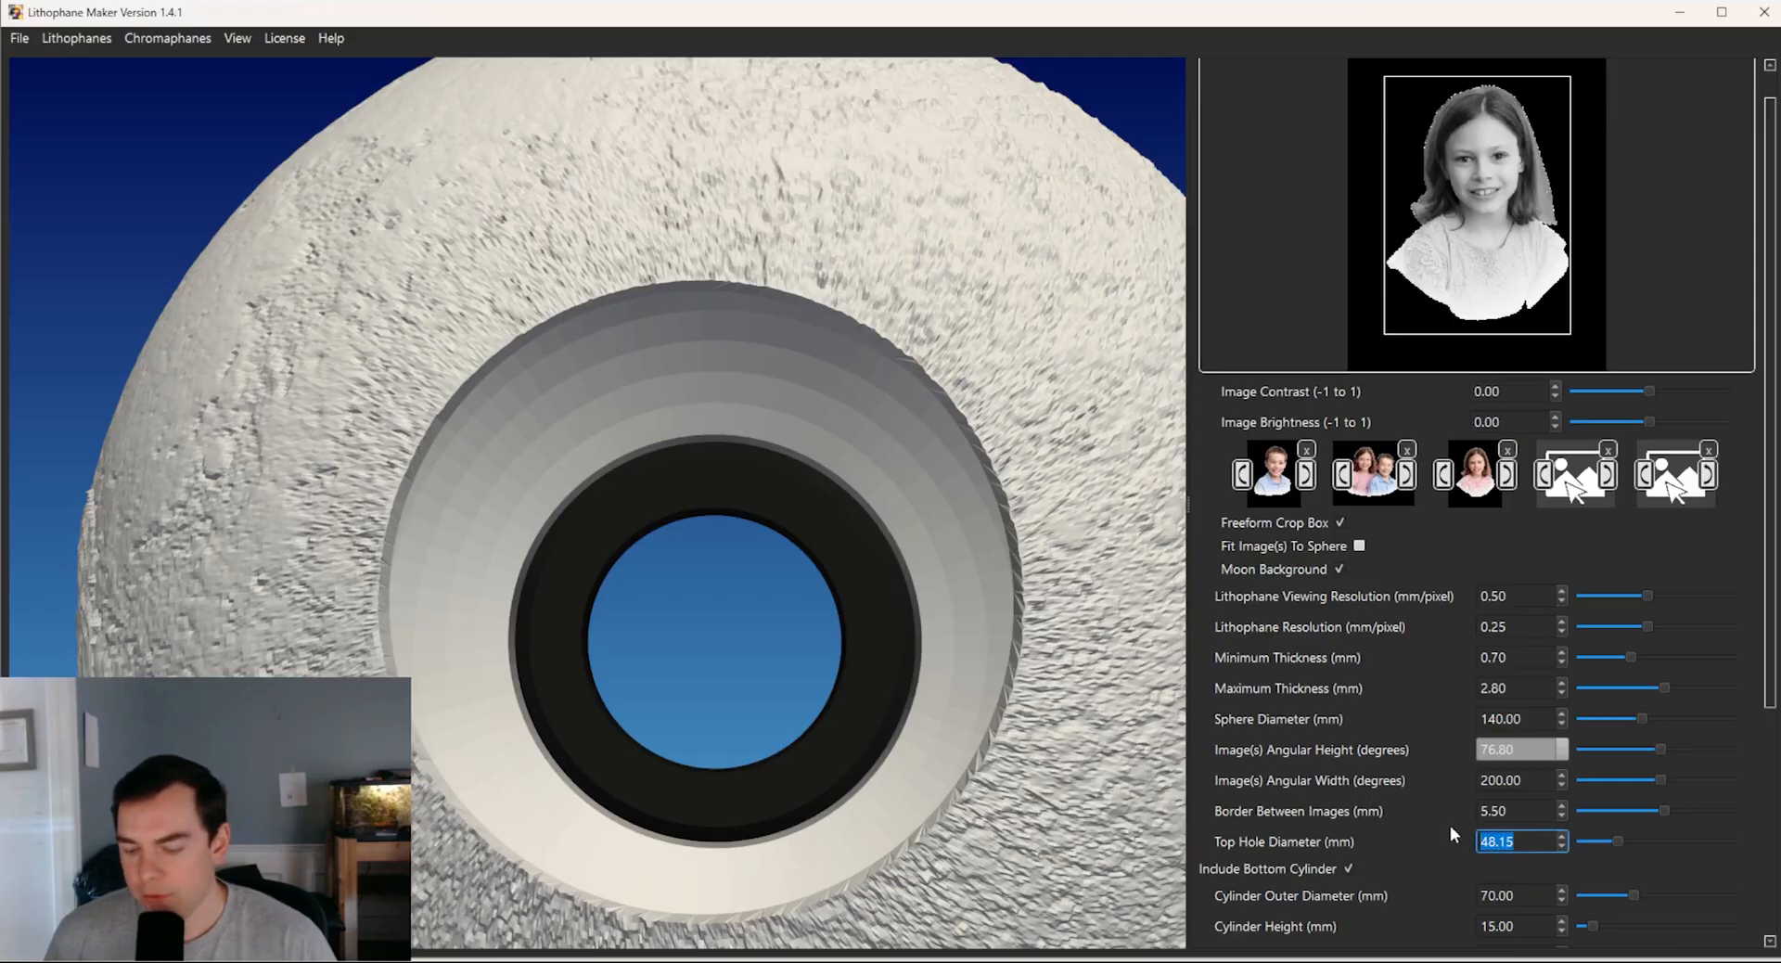
text(50)
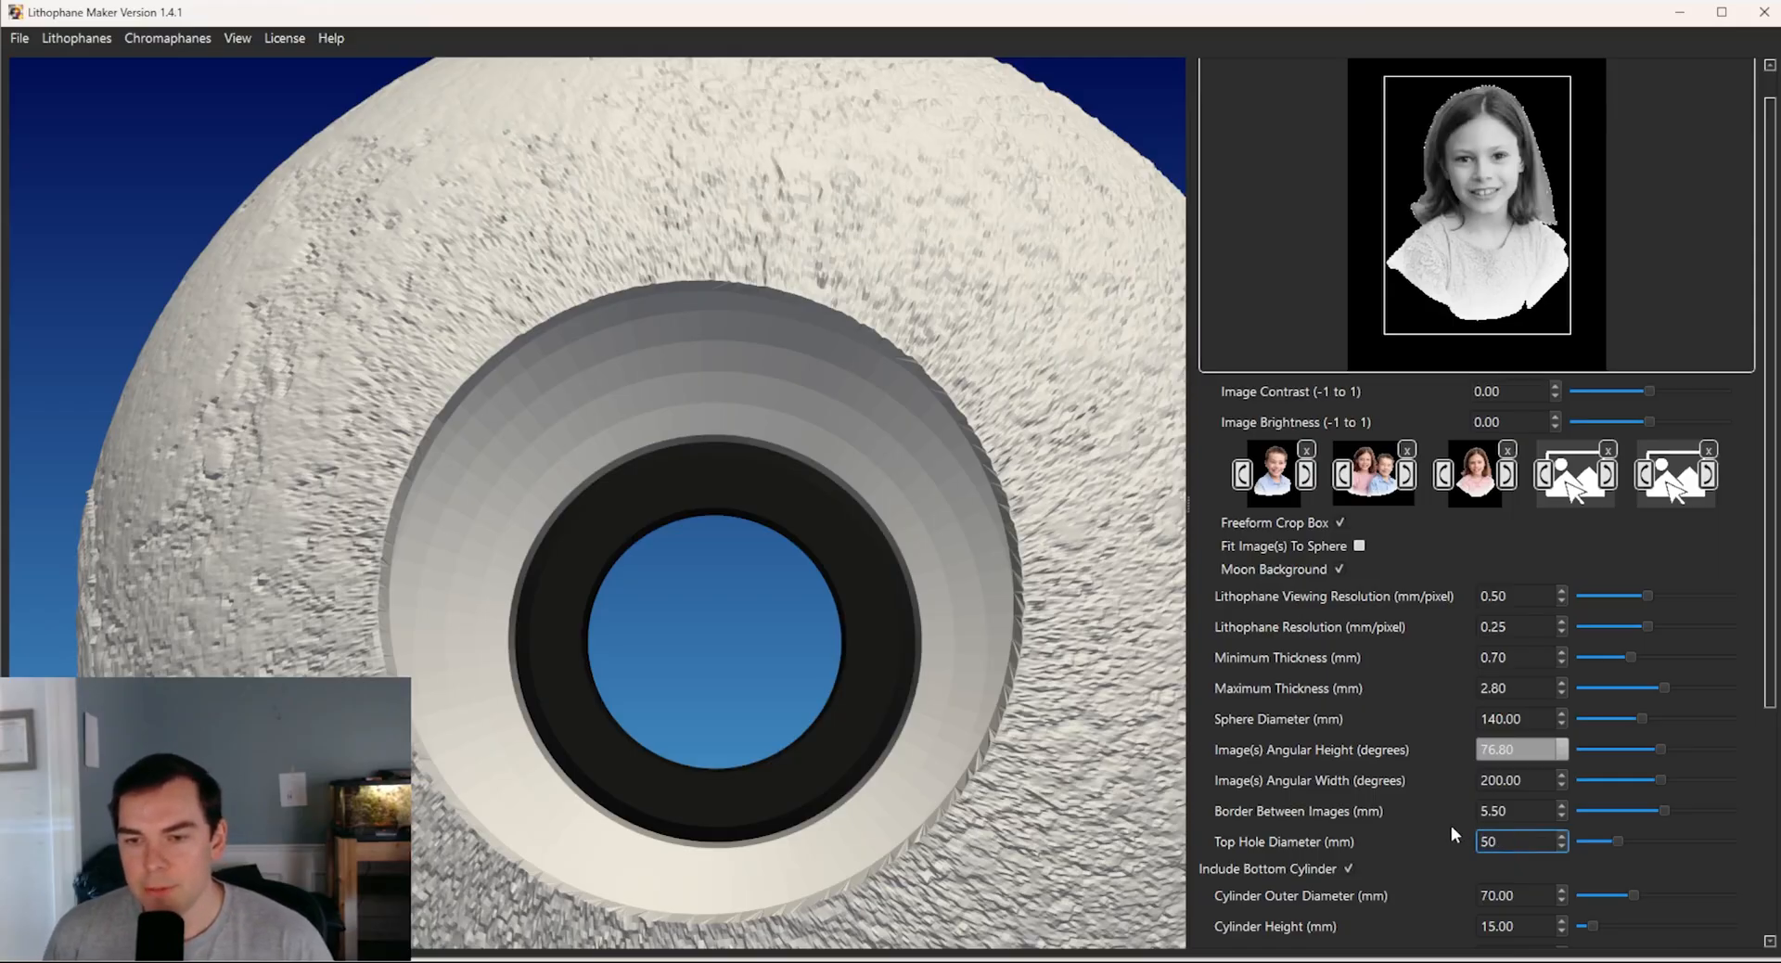
key(Return)
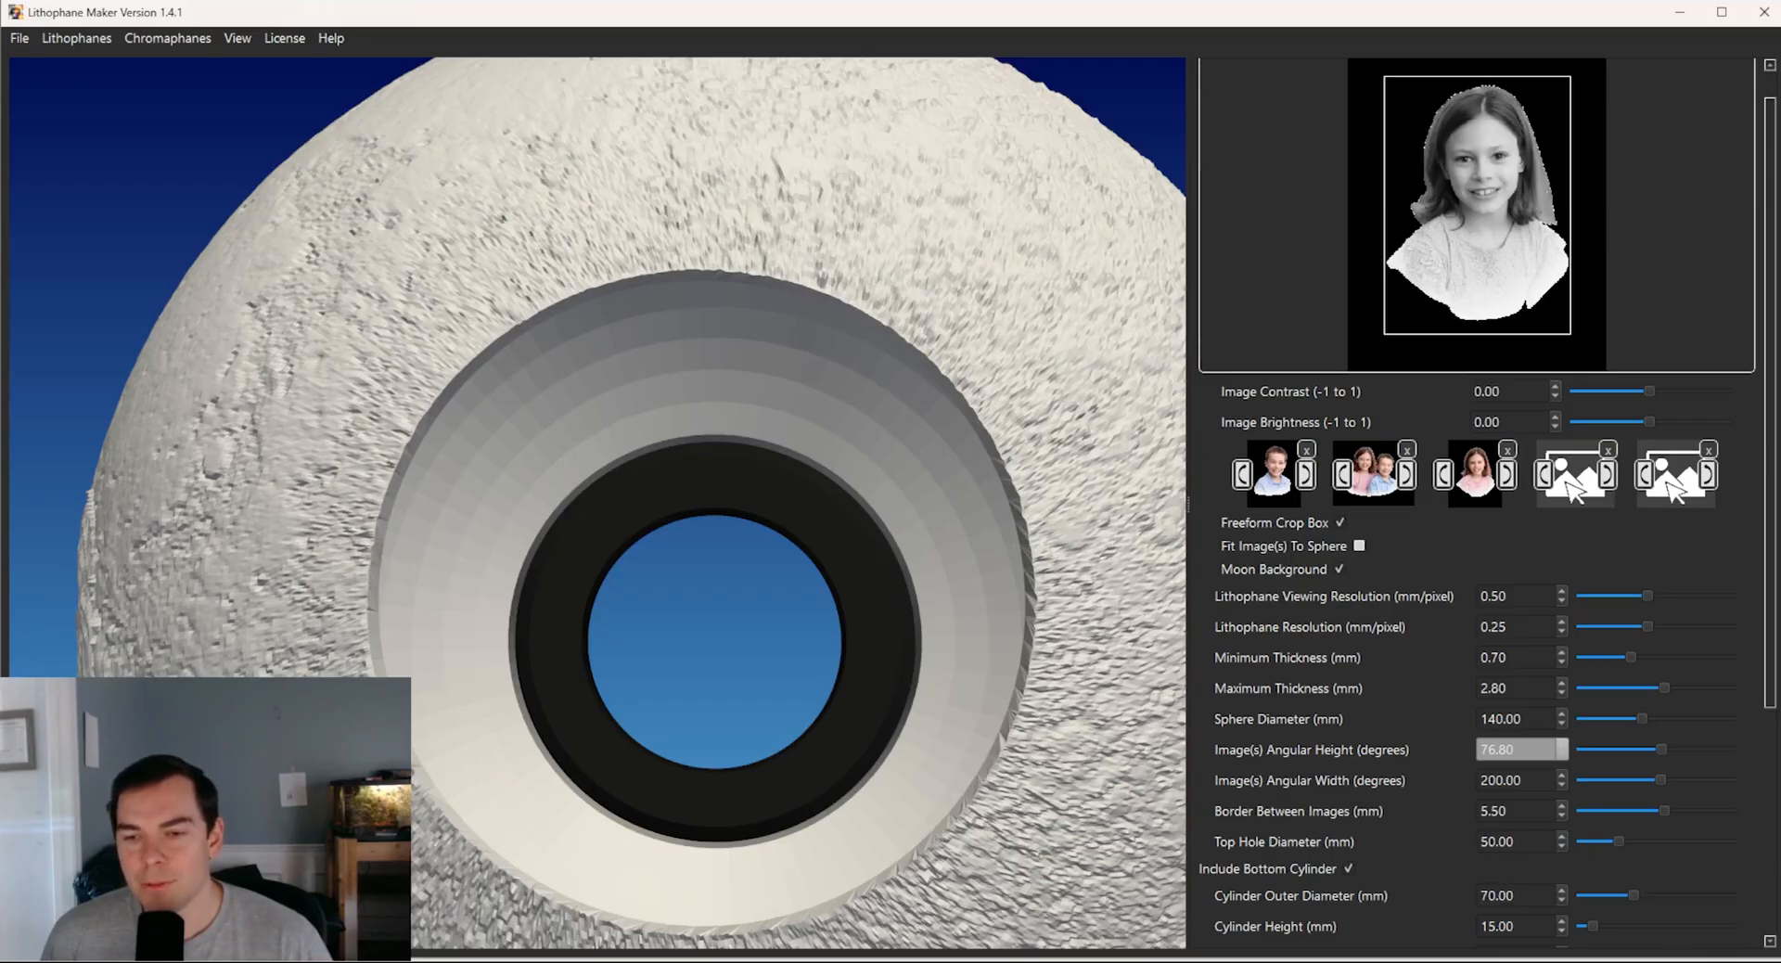
drag(1515, 844, 1460, 831)
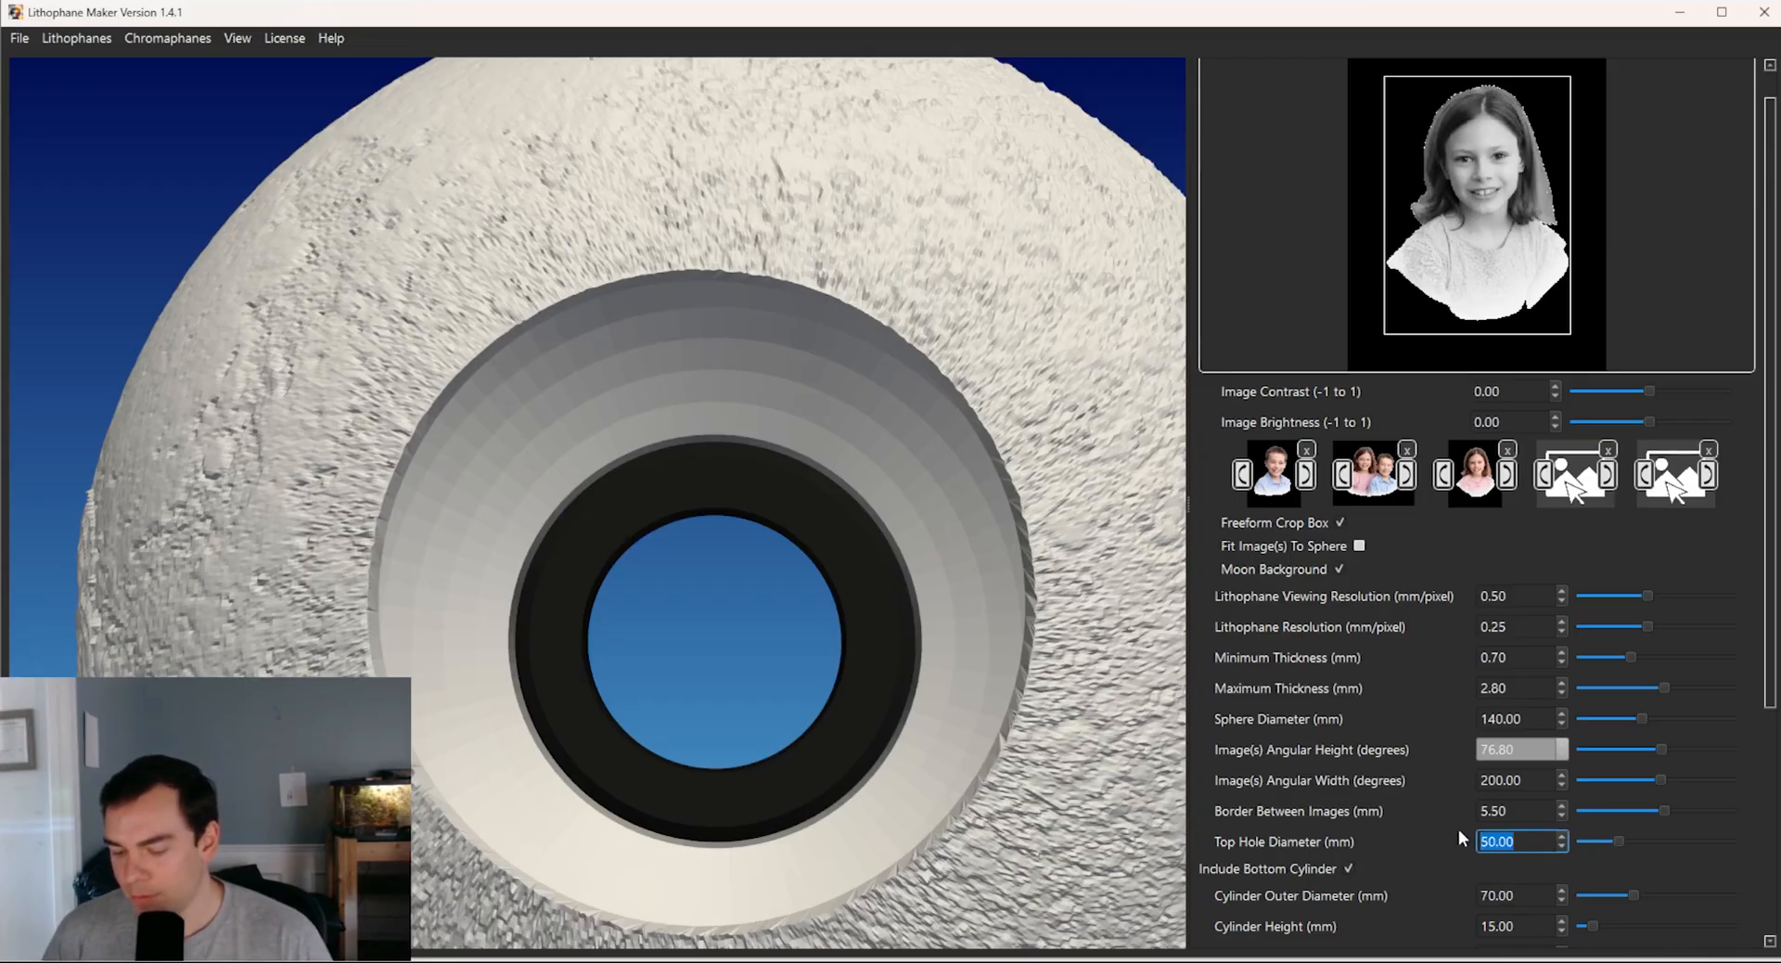
text(51)
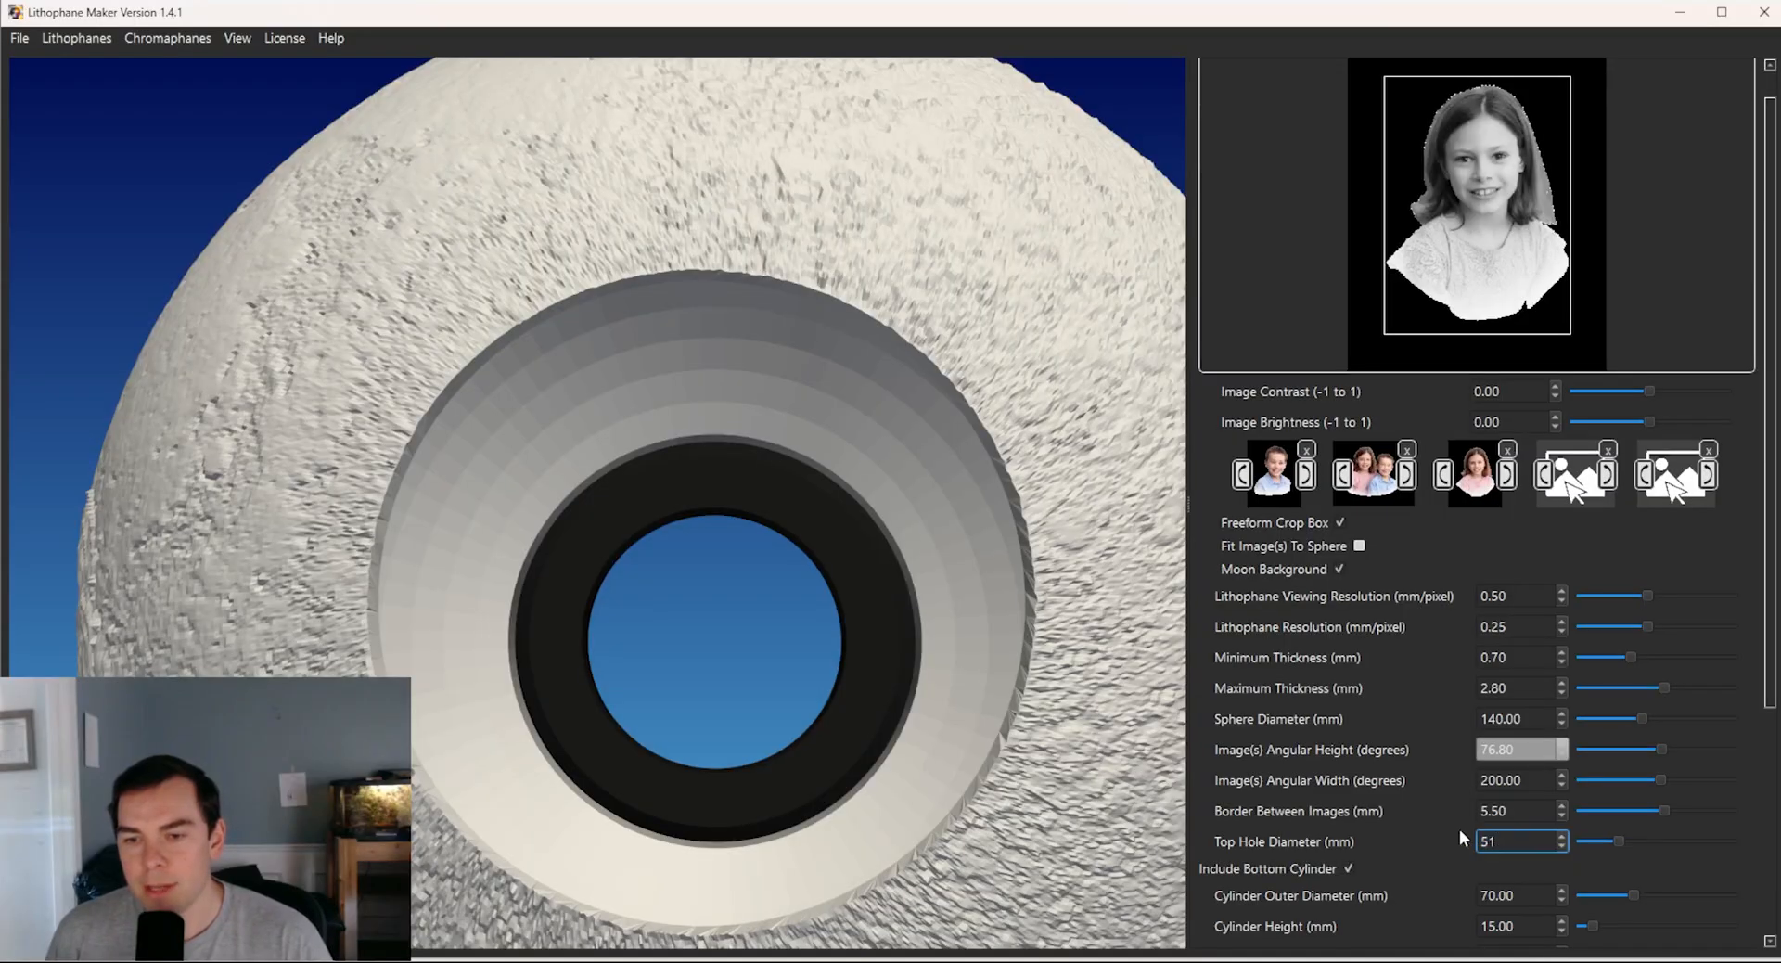
key(Return)
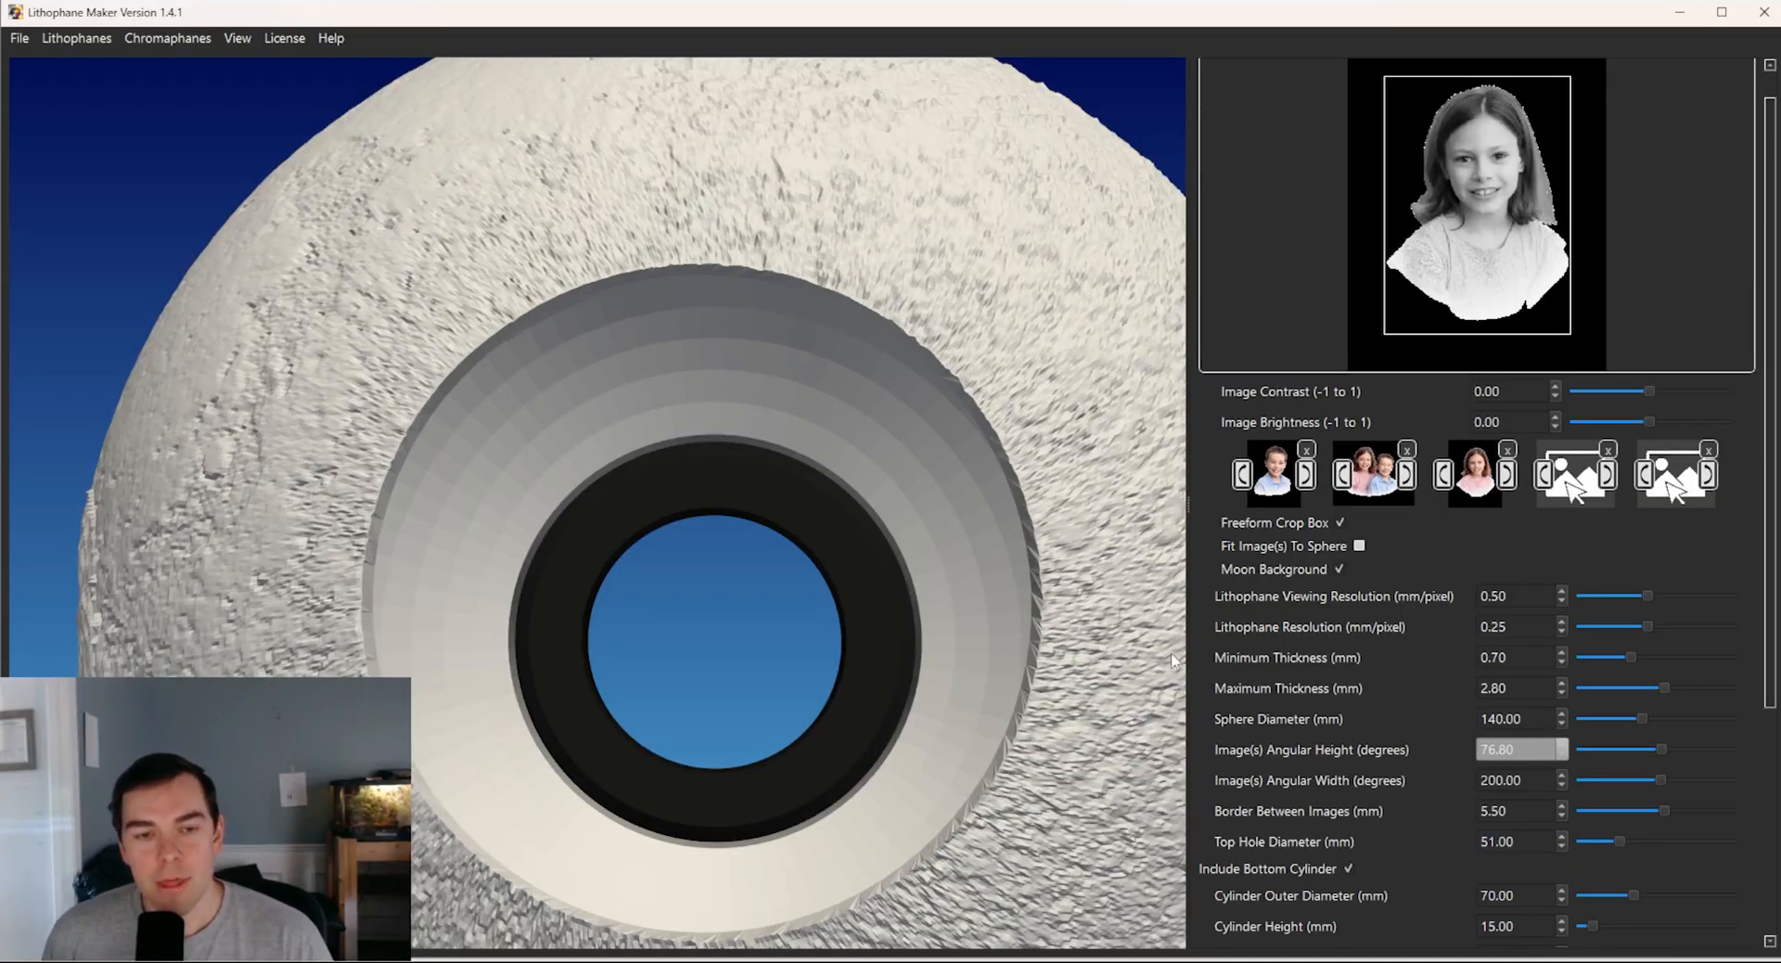
- Close the top hole by setting its diameter to 0 mm, and view the whole sphere with its portraits
click(1520, 841)
key(ctrl+a)
text(0)
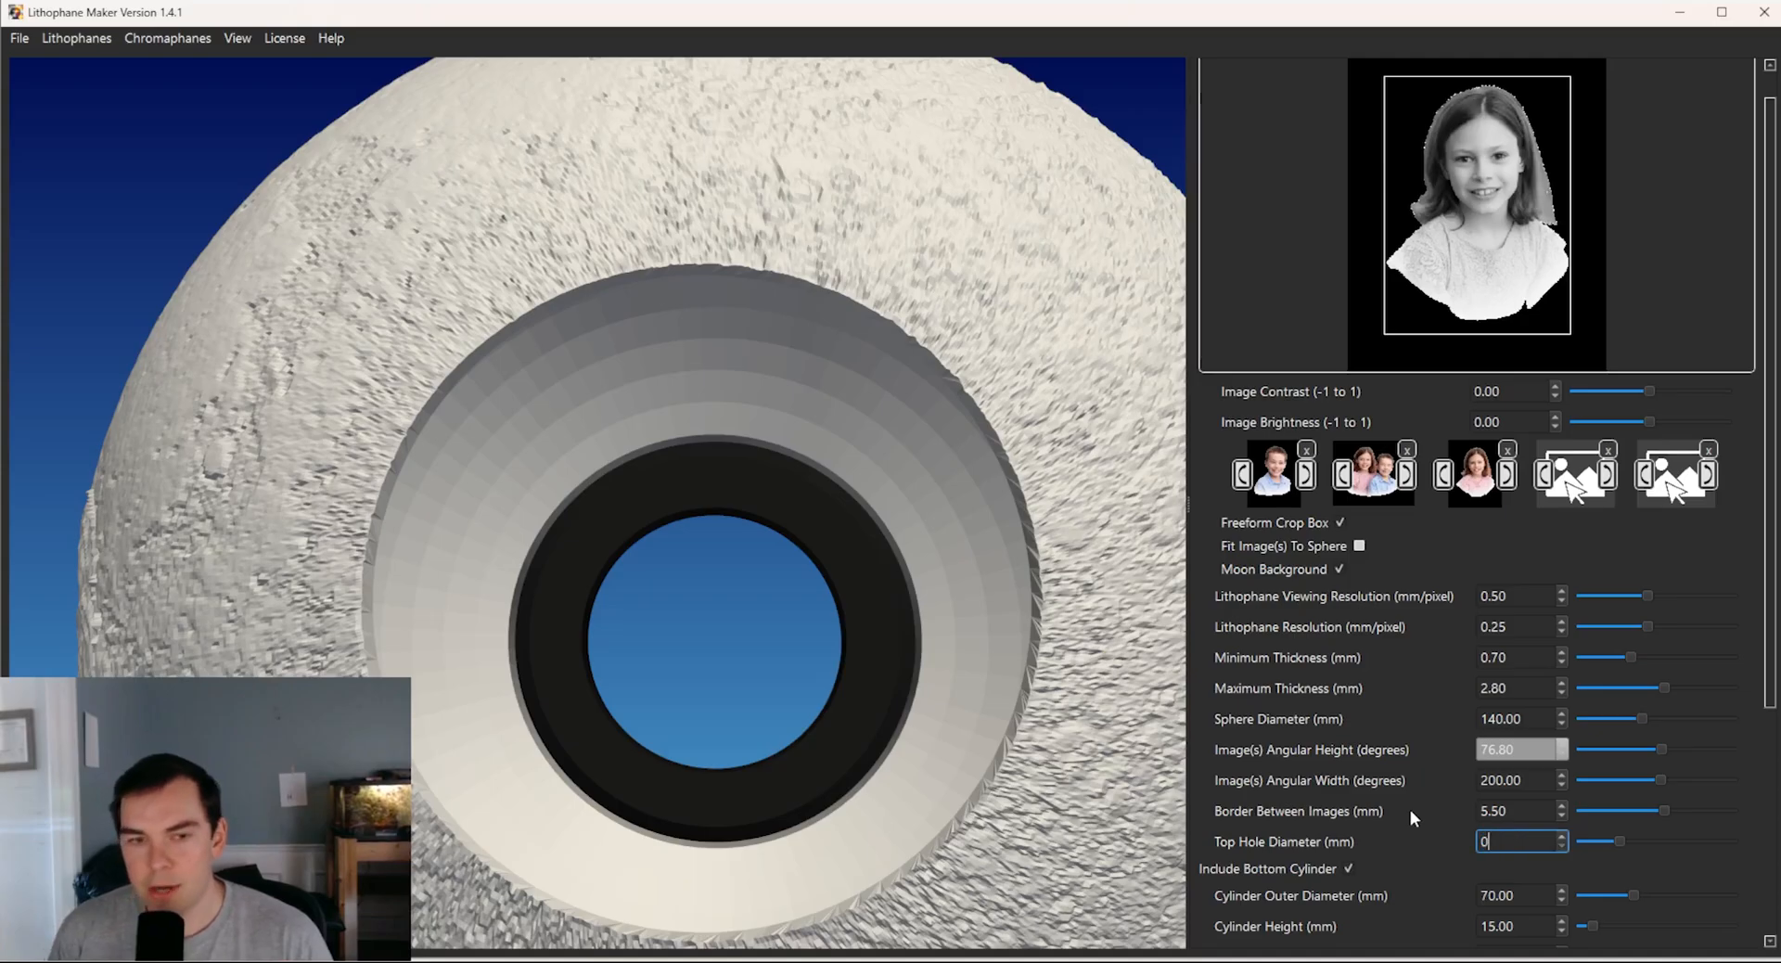
key(Return)
scroll(756, 642, down, 6)
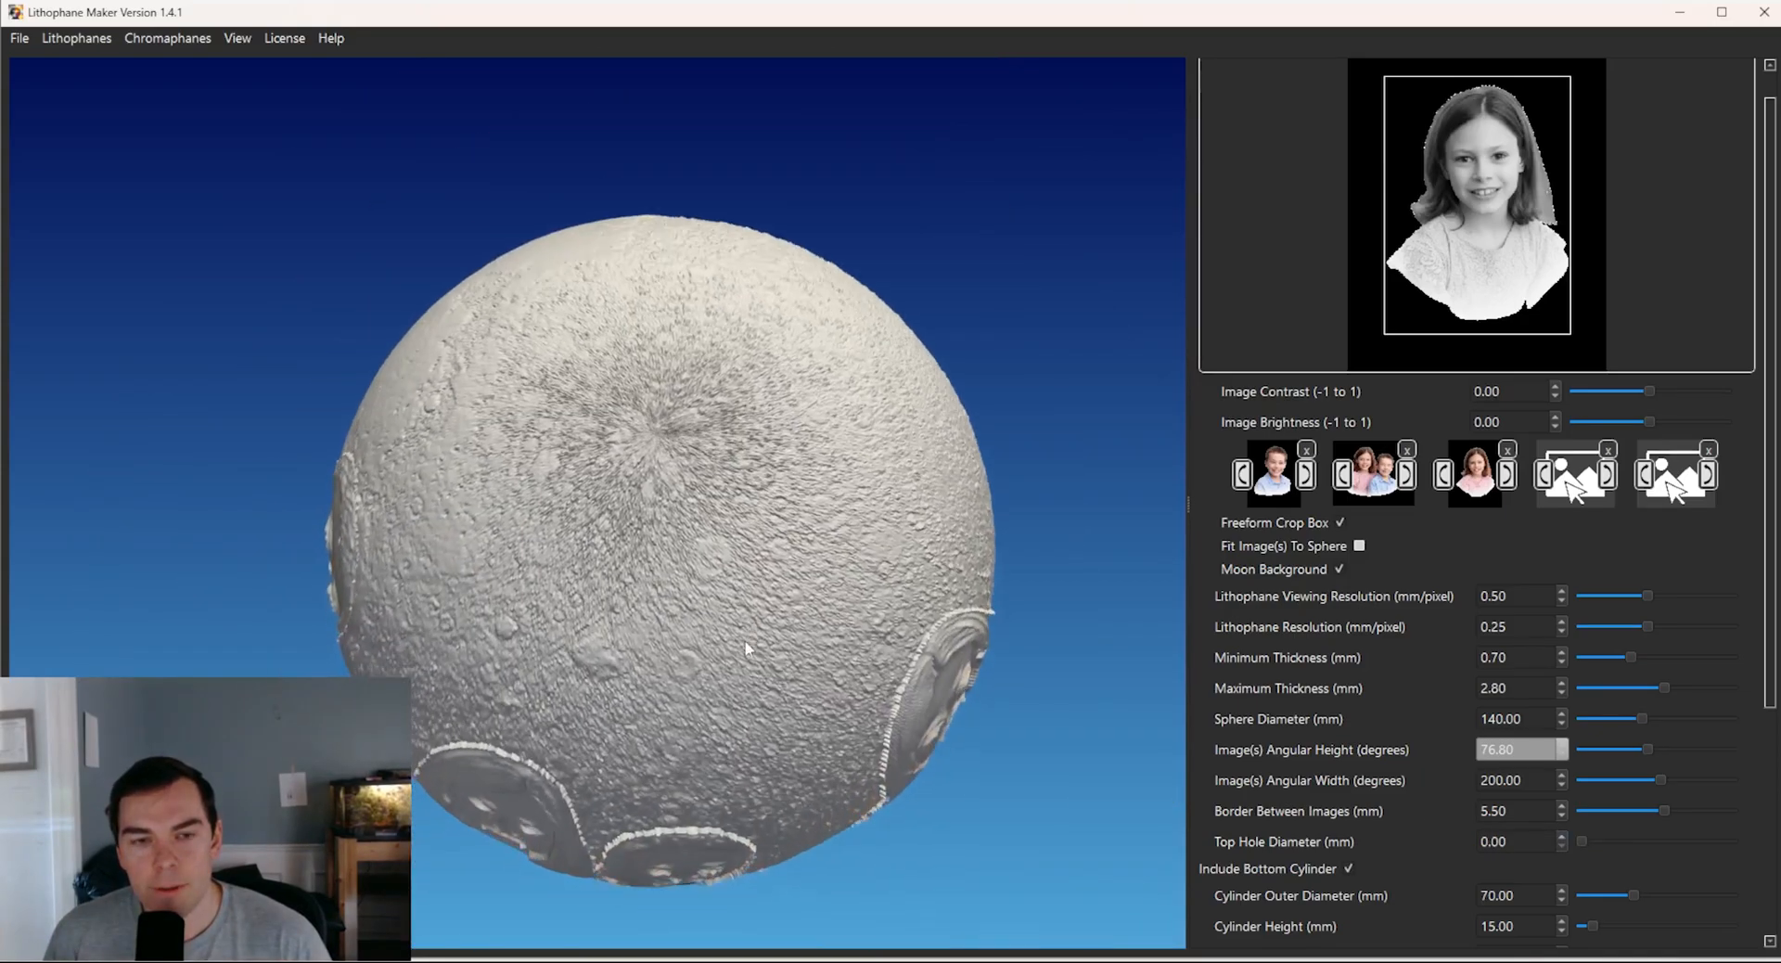
drag(748, 647, 782, 494)
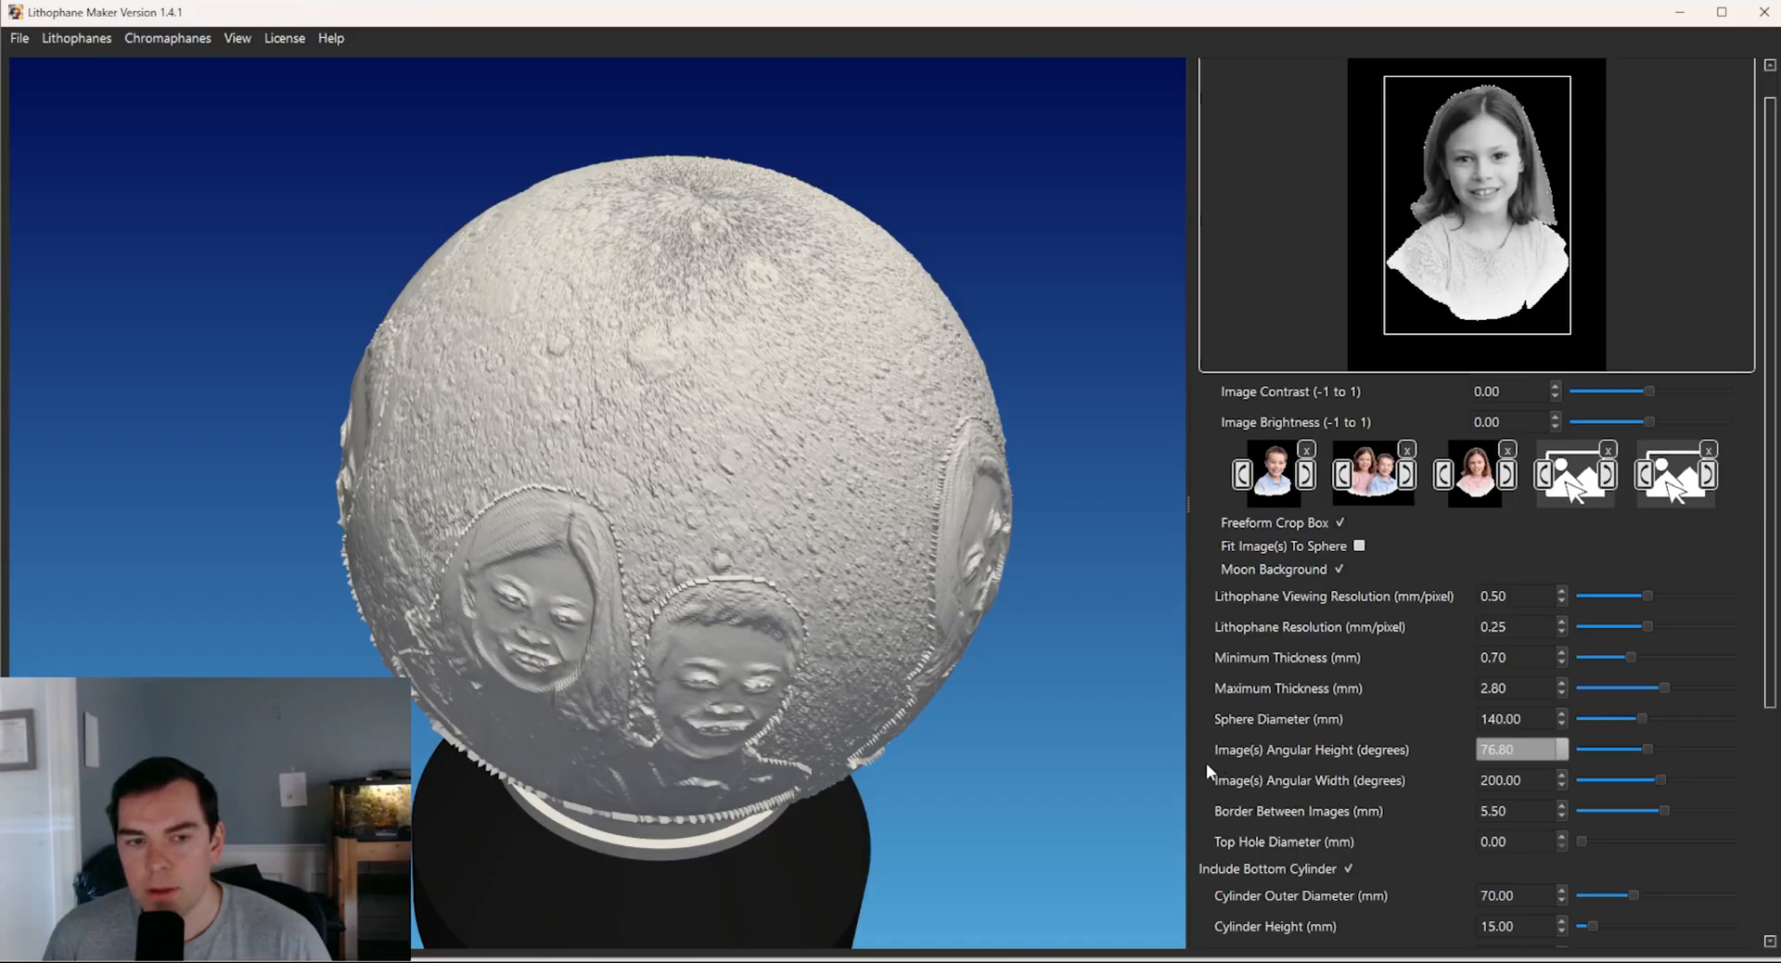
- Exclude the bottom cylinder from the model and turn the sphere to inspect its closed underside
scroll(1206, 762, down, 3)
scroll(1206, 760, down, 2)
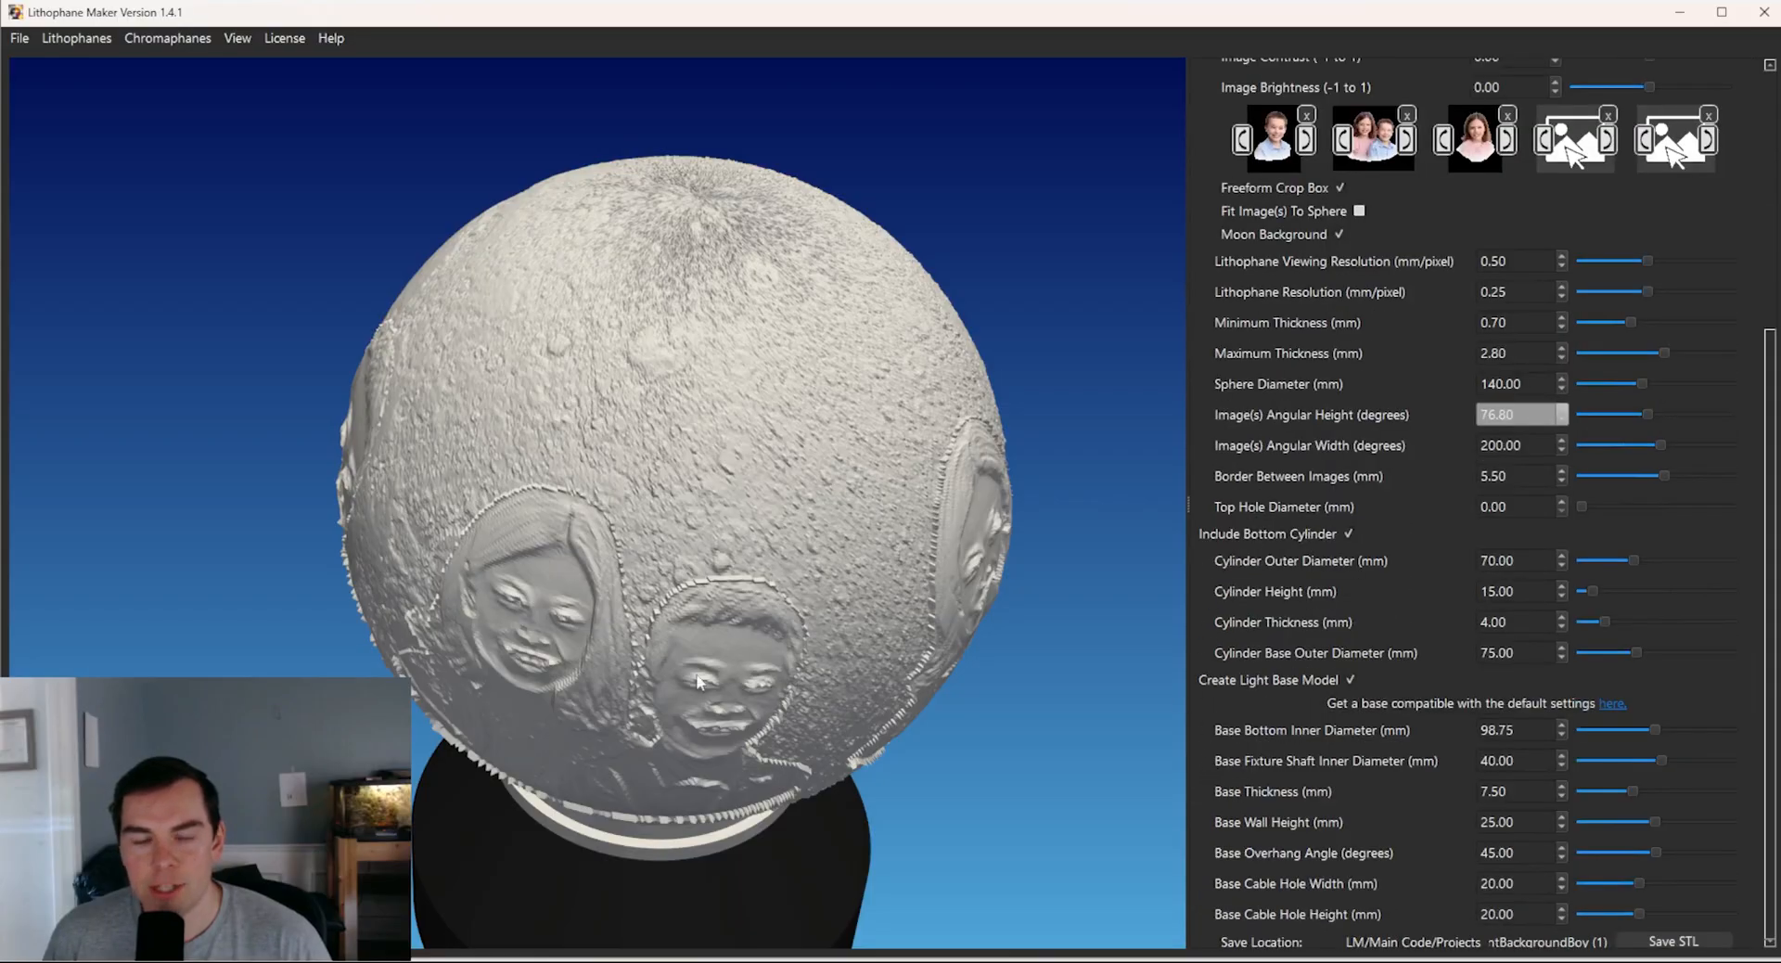
drag(863, 747, 944, 553)
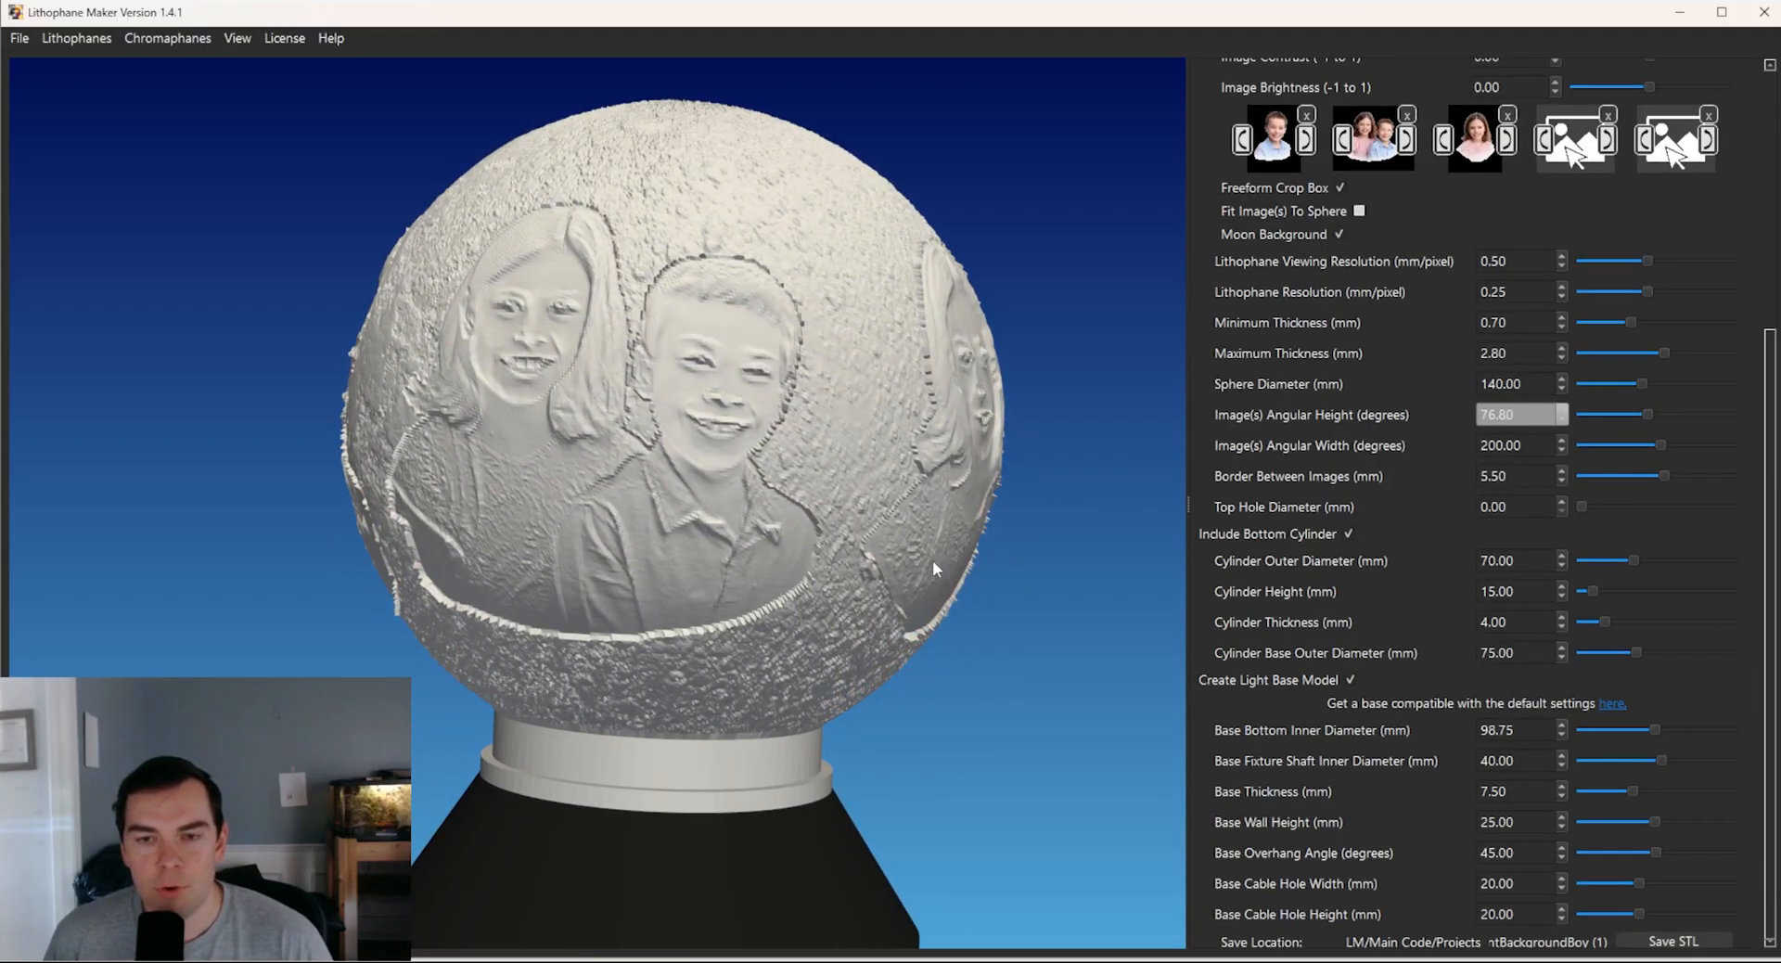
middle_drag(987, 669, 1018, 560)
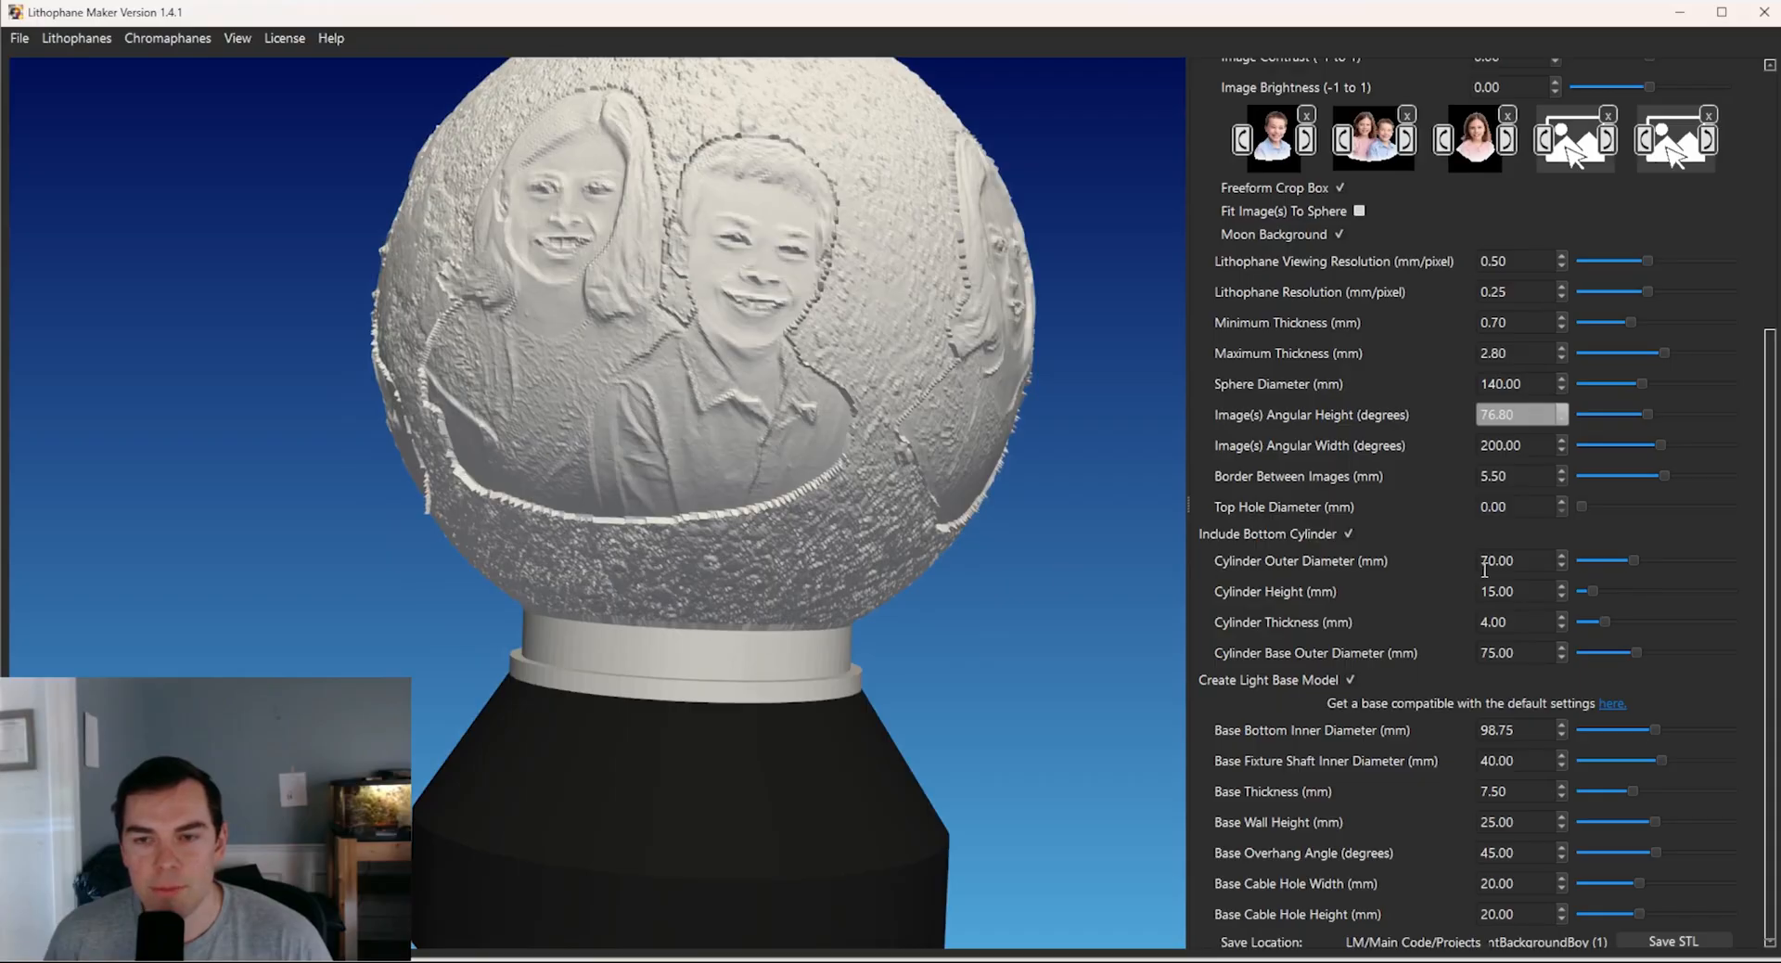
click(1352, 534)
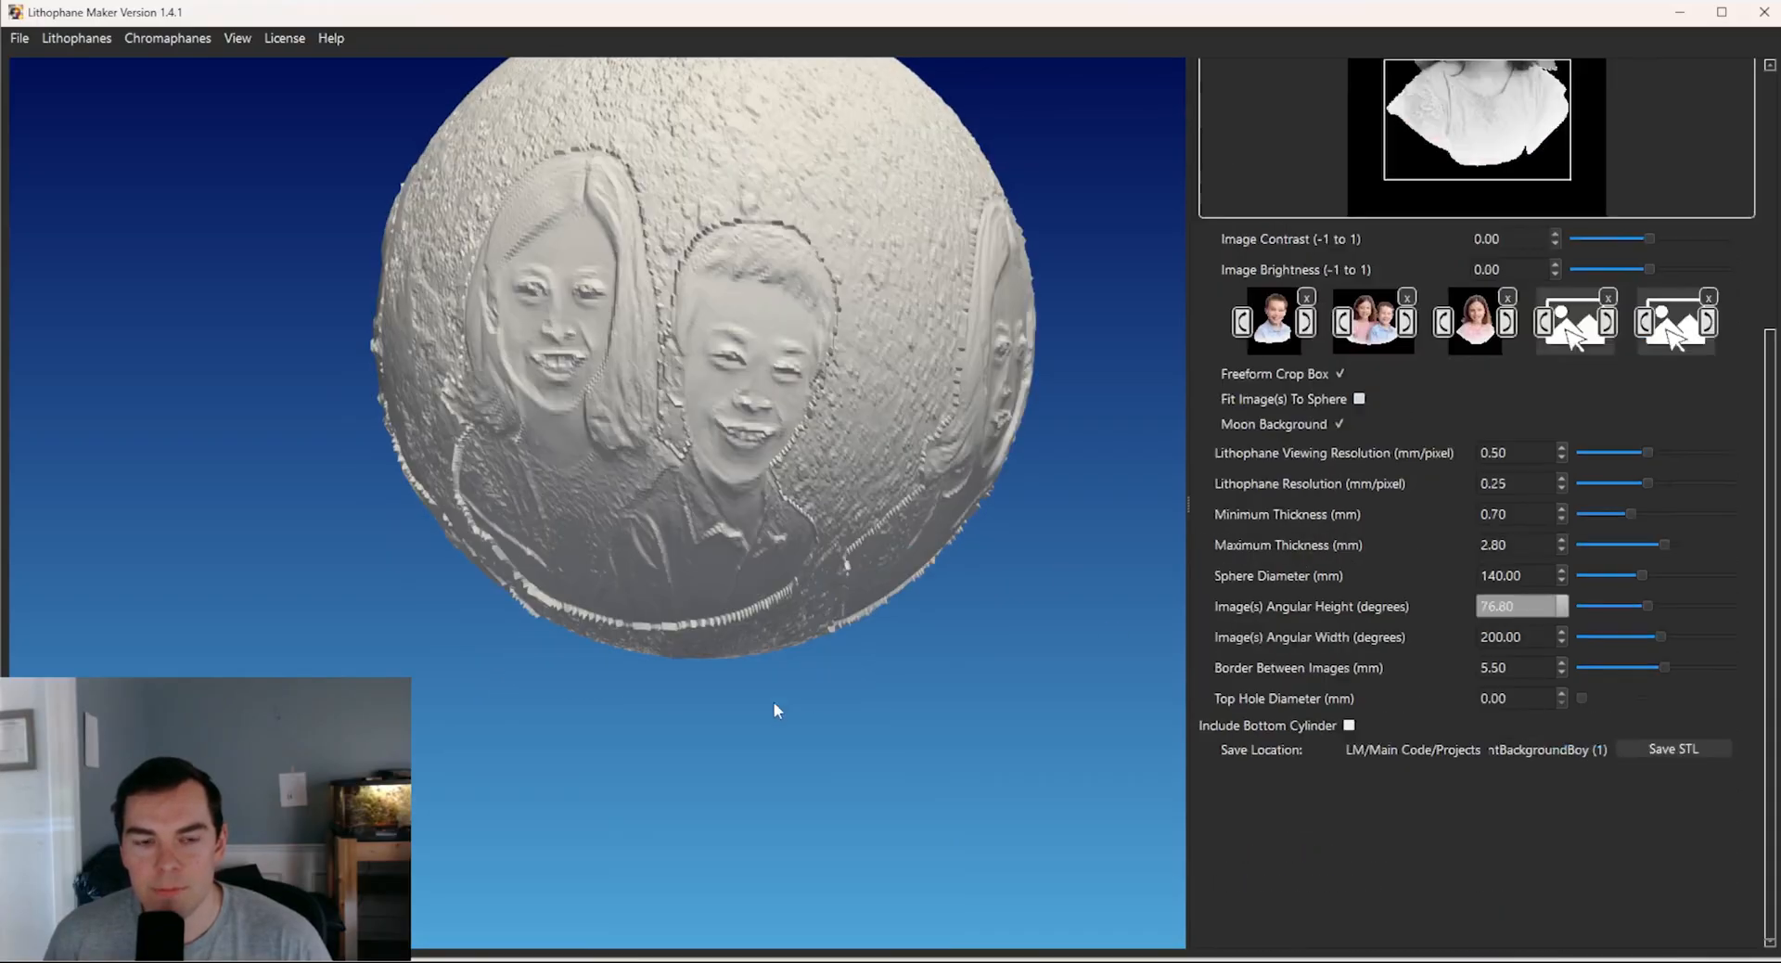
drag(754, 707, 831, 636)
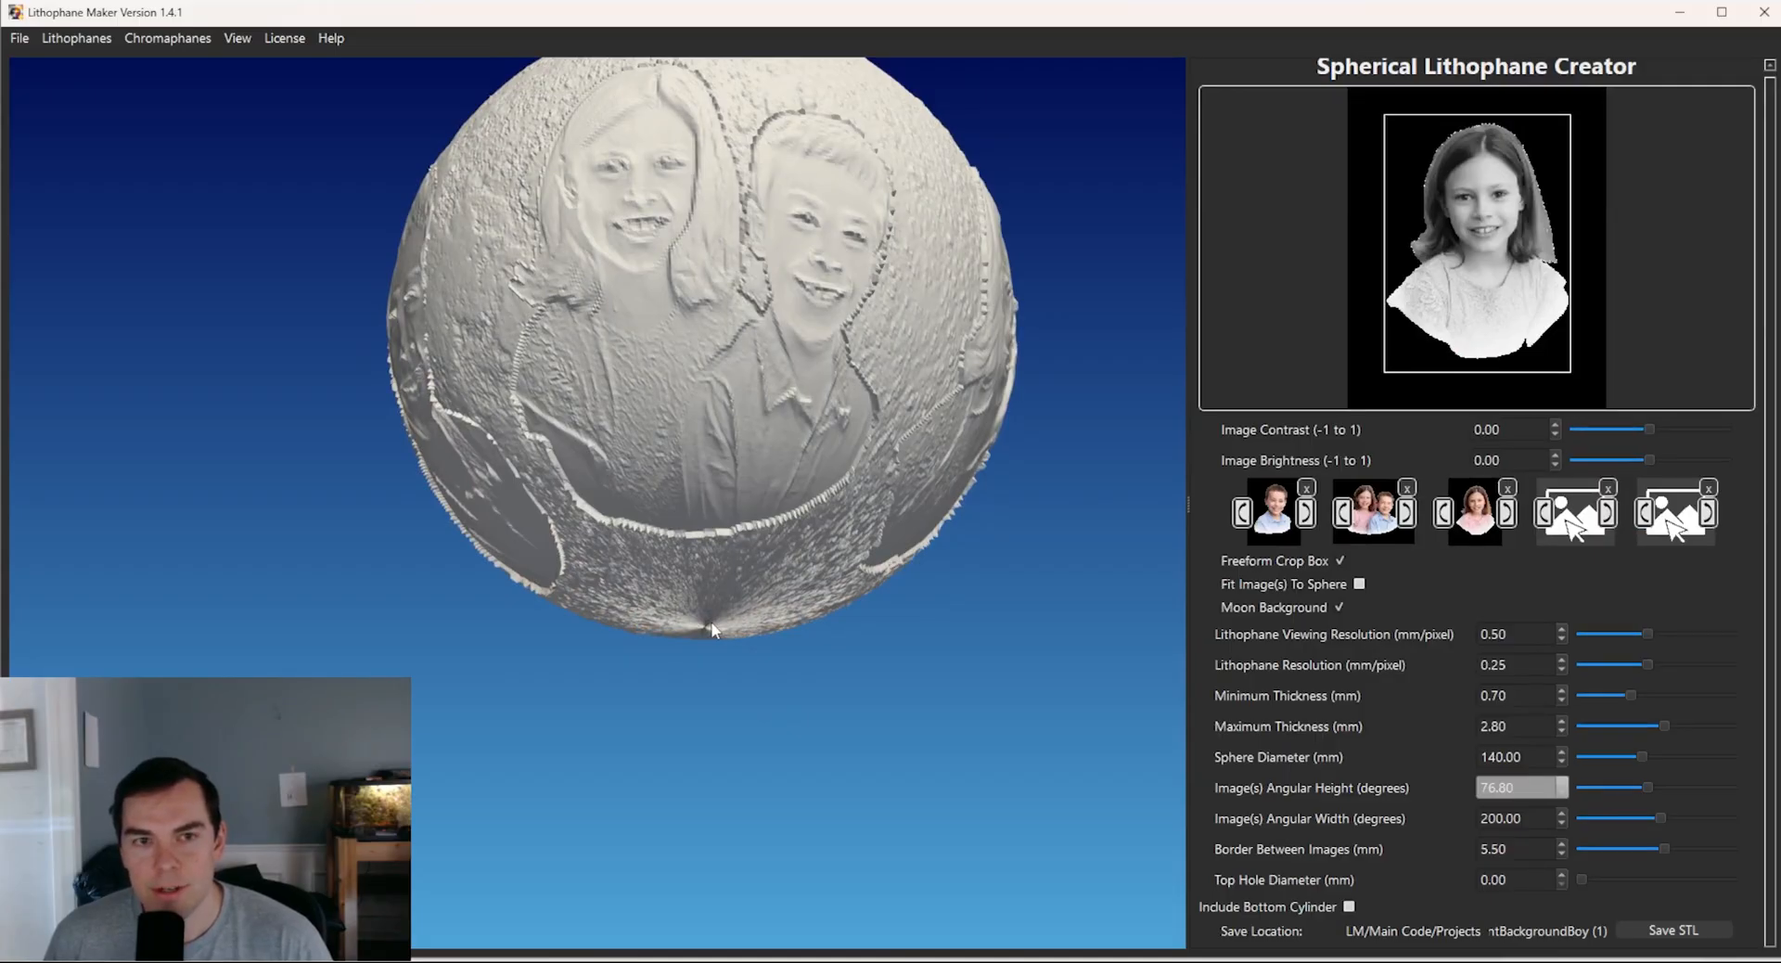
- Include the bottom cylinder in the model again, view it on the light base, and try a cylinder height of 20.99 mm
drag(870, 394, 495, 358)
drag(798, 465, 725, 457)
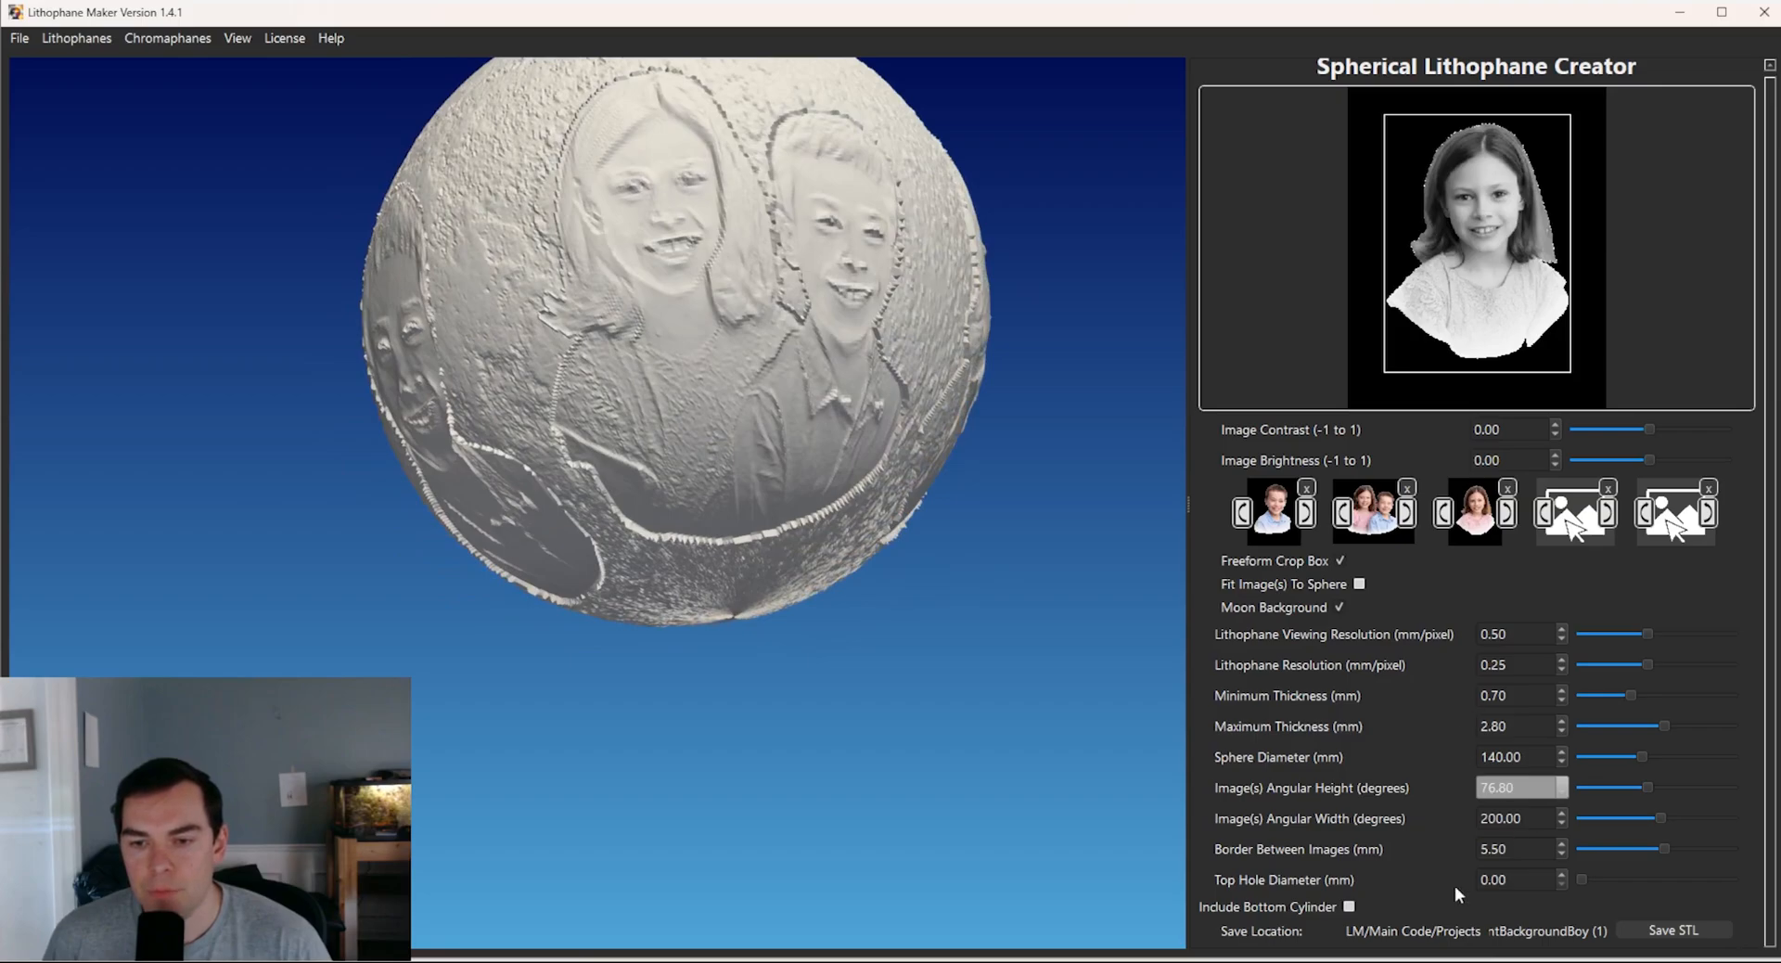
click(1350, 907)
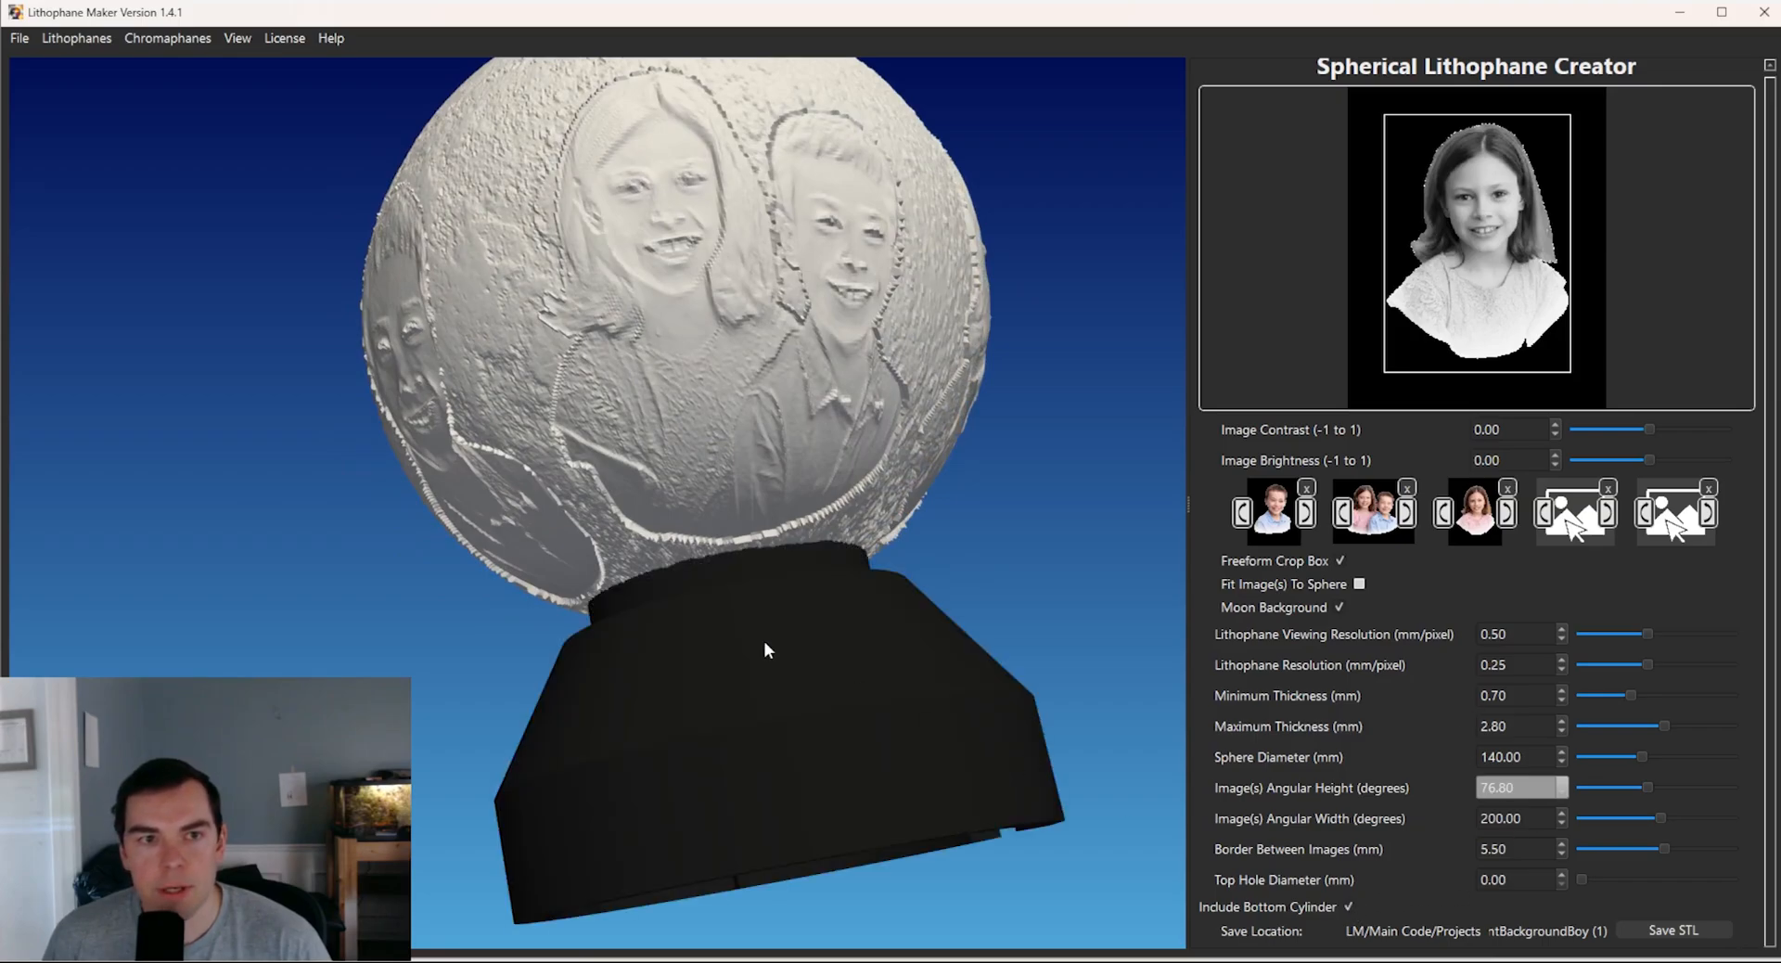
drag(765, 642, 760, 632)
drag(927, 601, 833, 586)
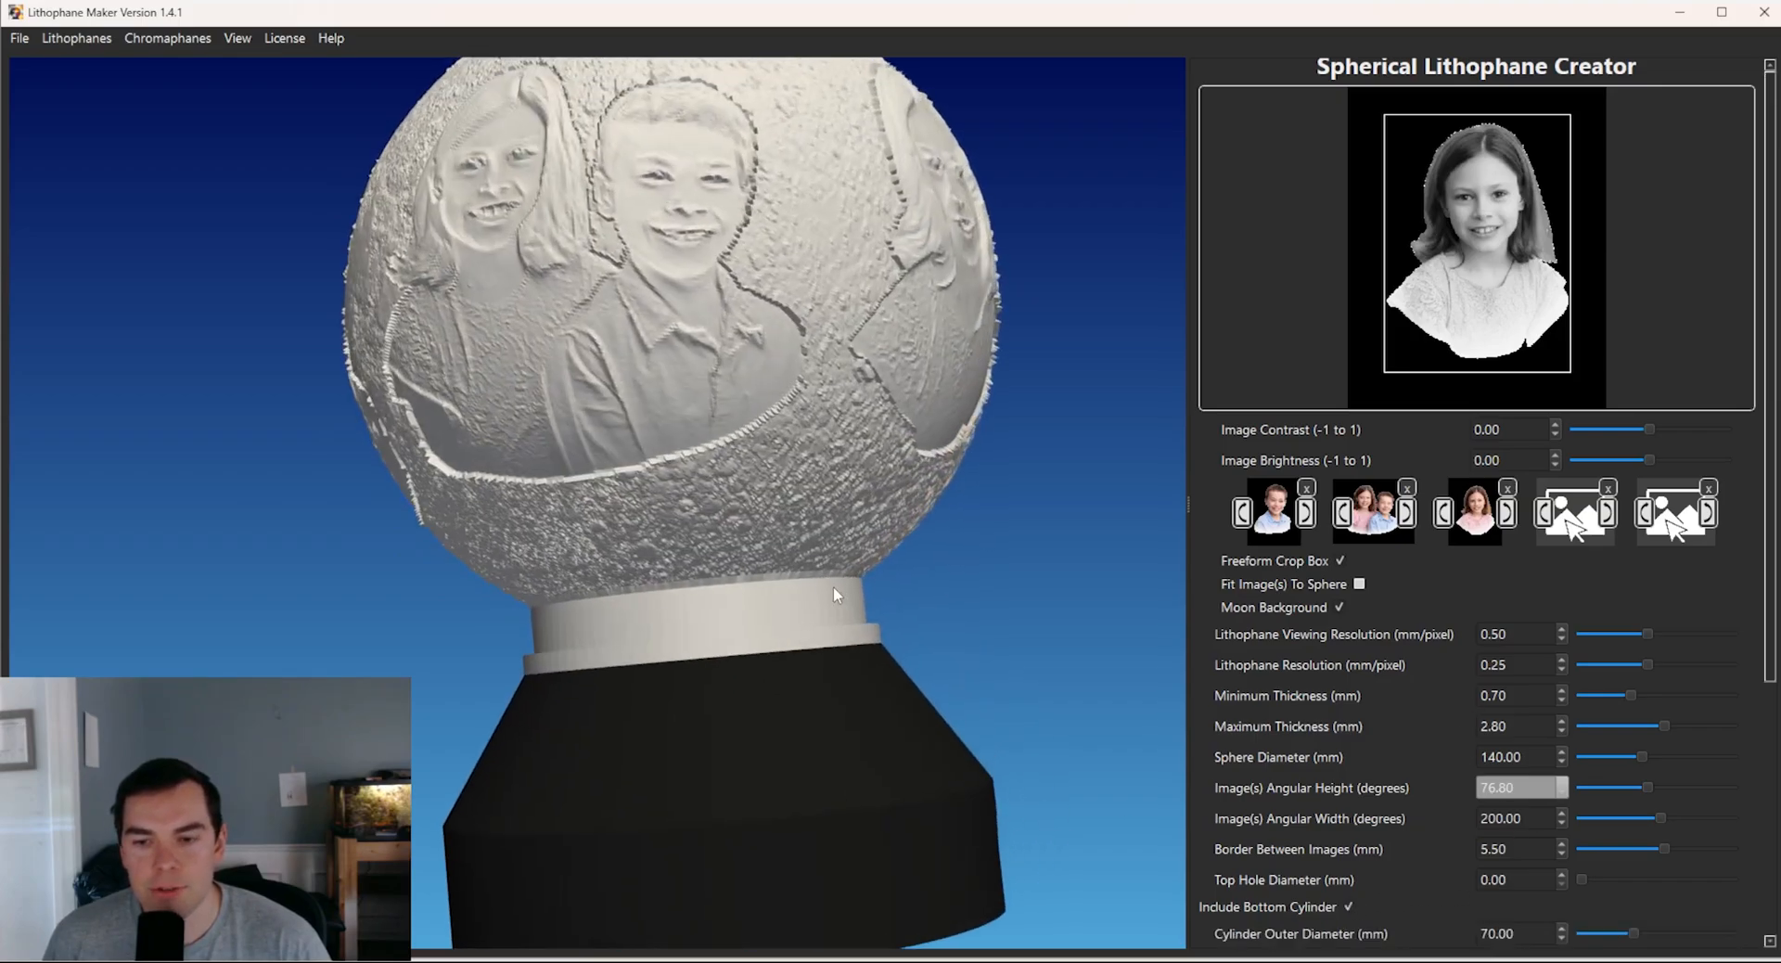
scroll(1199, 664, down, 2)
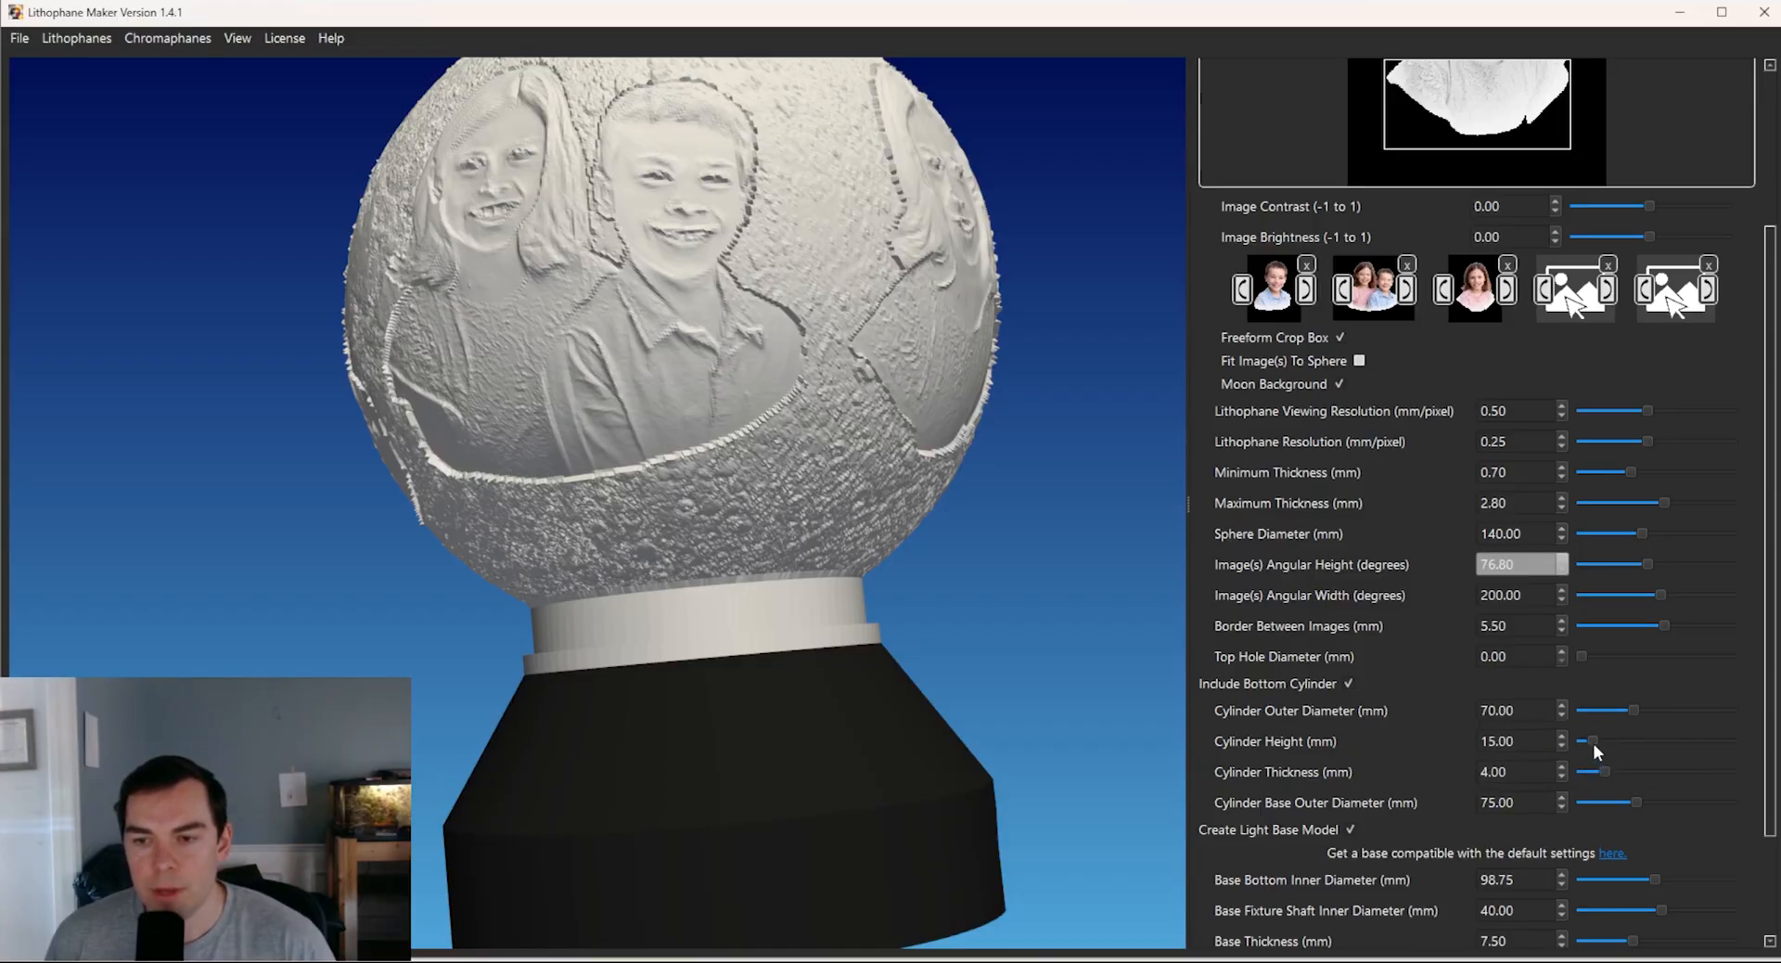
drag(1592, 741, 1604, 738)
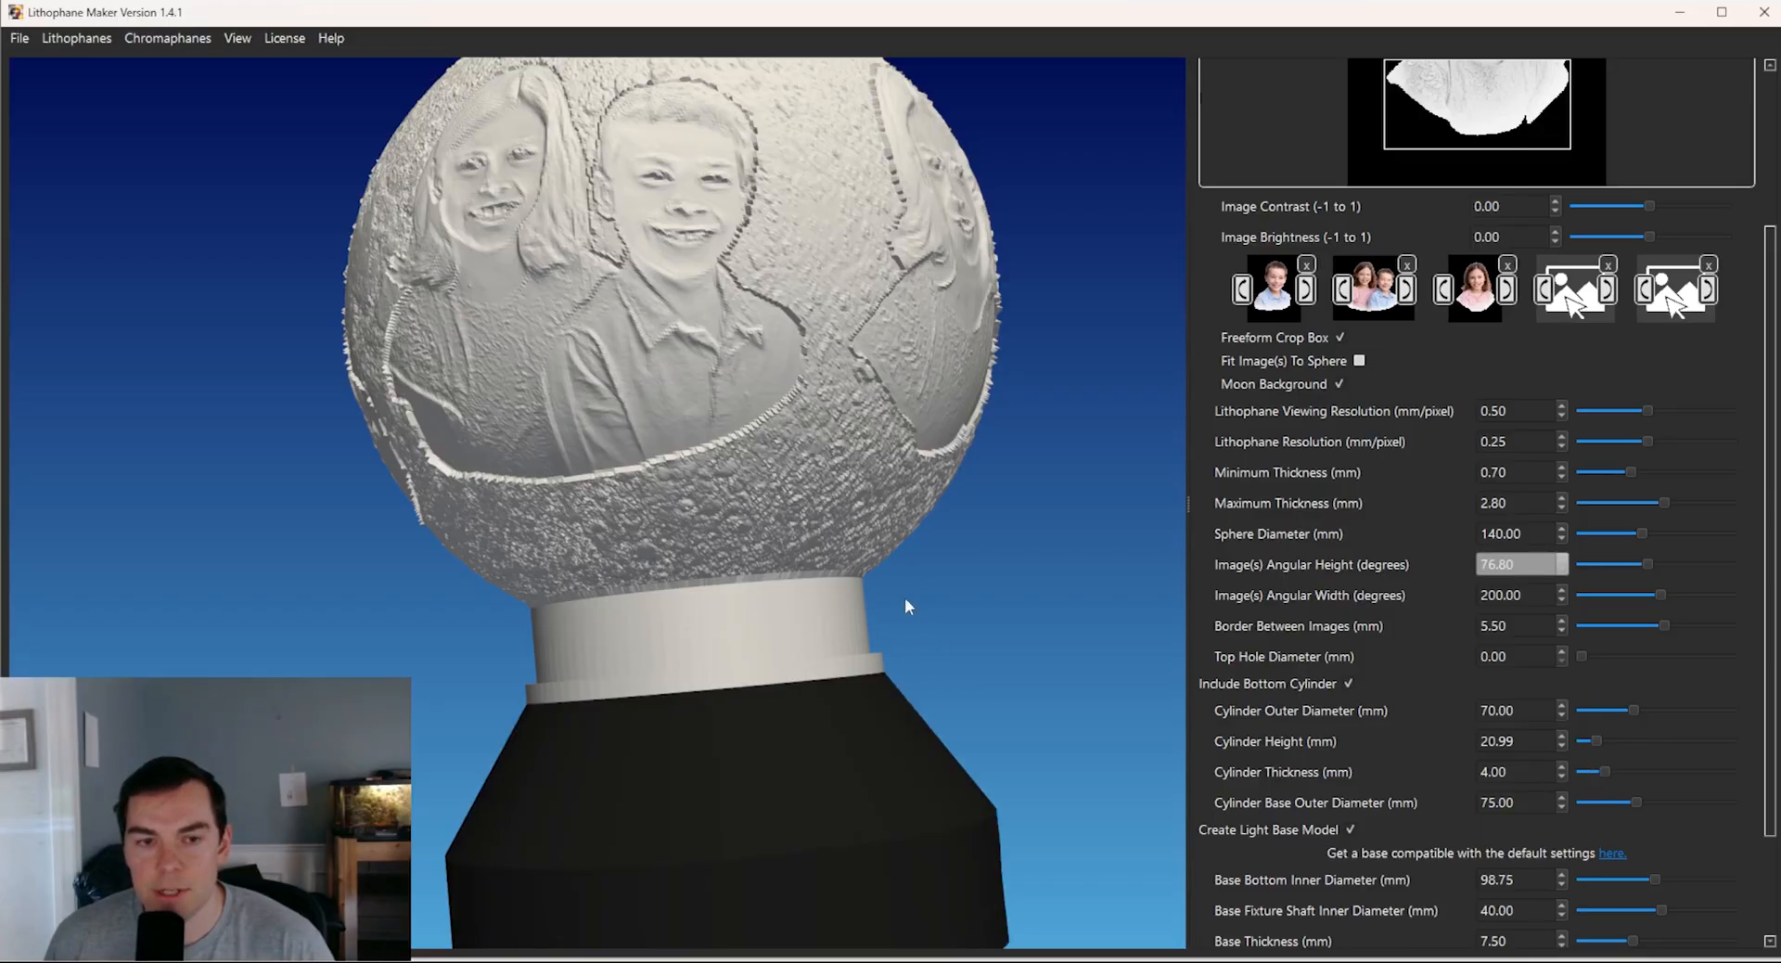
- Try cylinder thicknesses of 5.46 mm and 3.81 mm while viewing the cylinder opening from inside the sphere
drag(909, 497, 894, 646)
scroll(814, 535, up, 9)
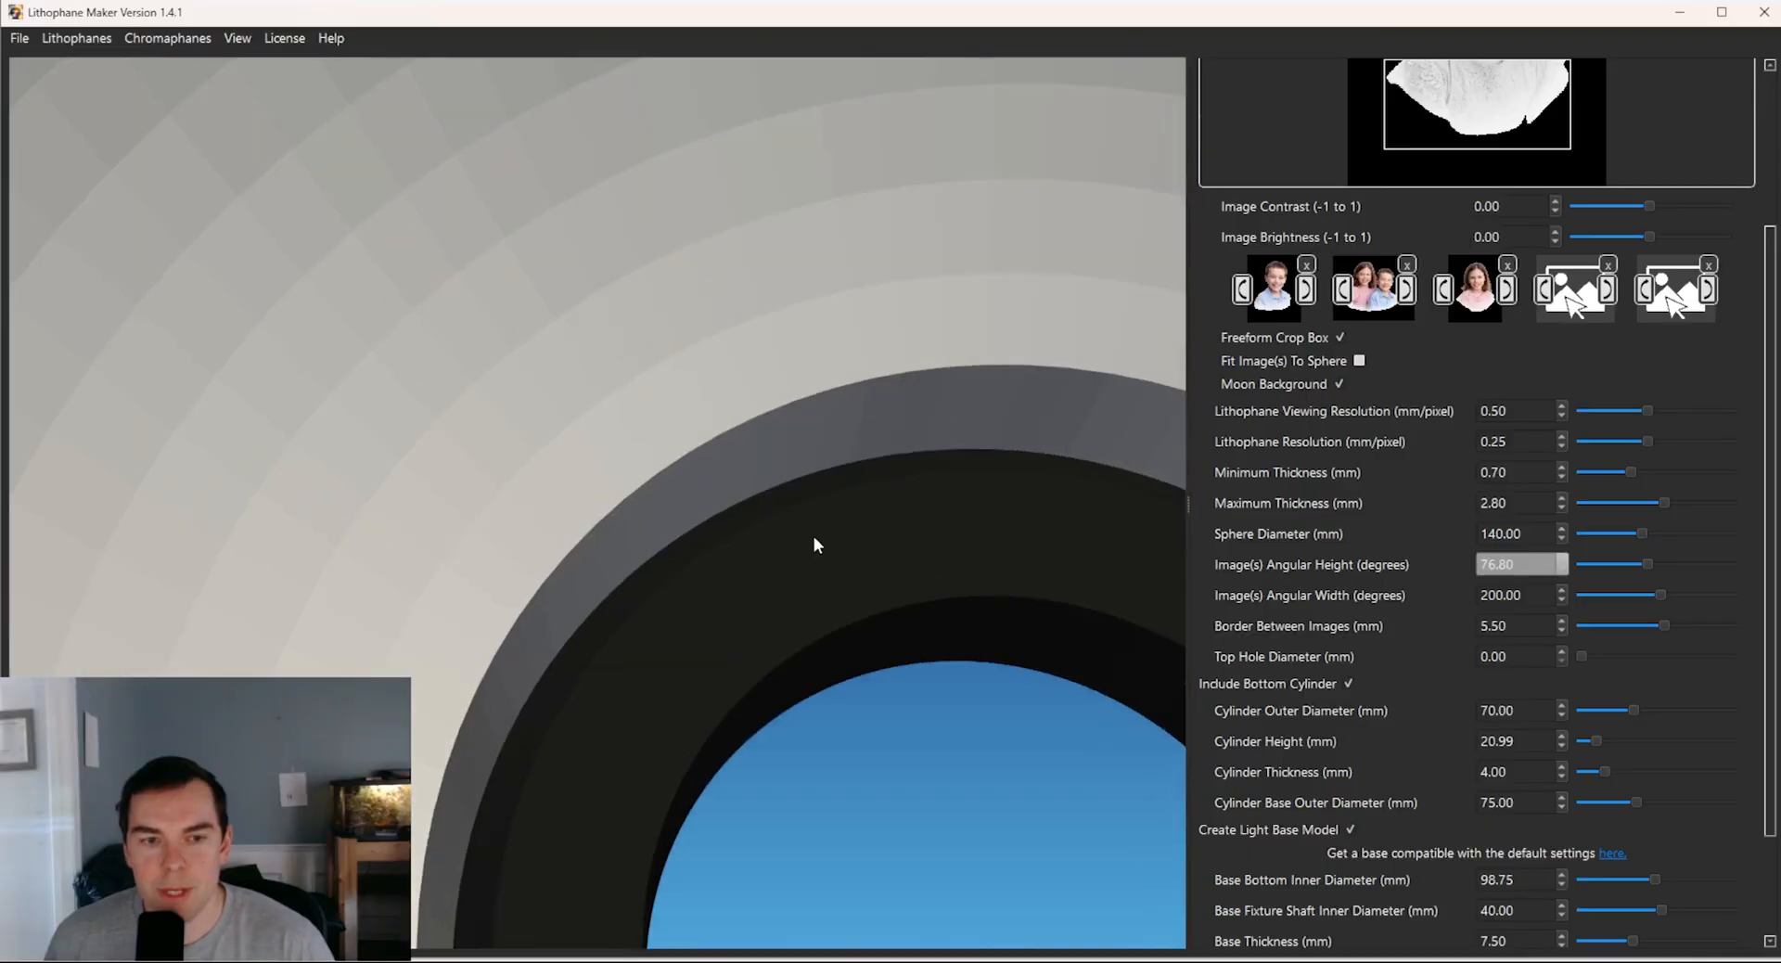
drag(814, 536, 775, 590)
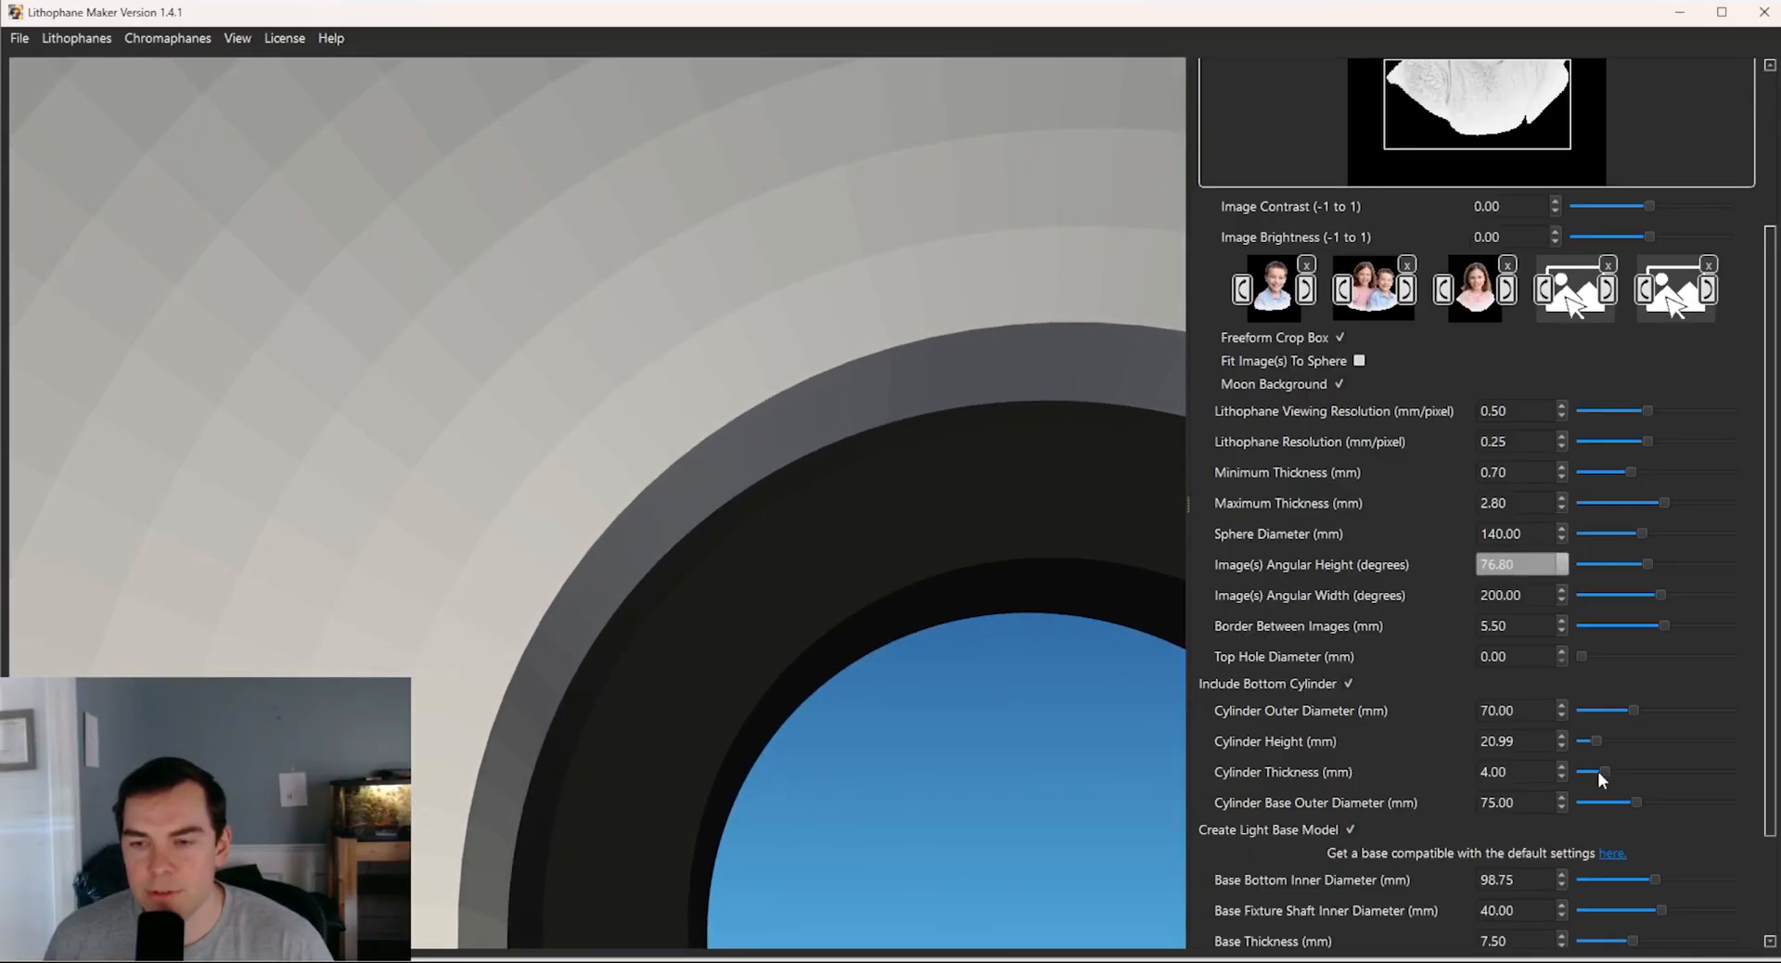
drag(1601, 771, 1613, 770)
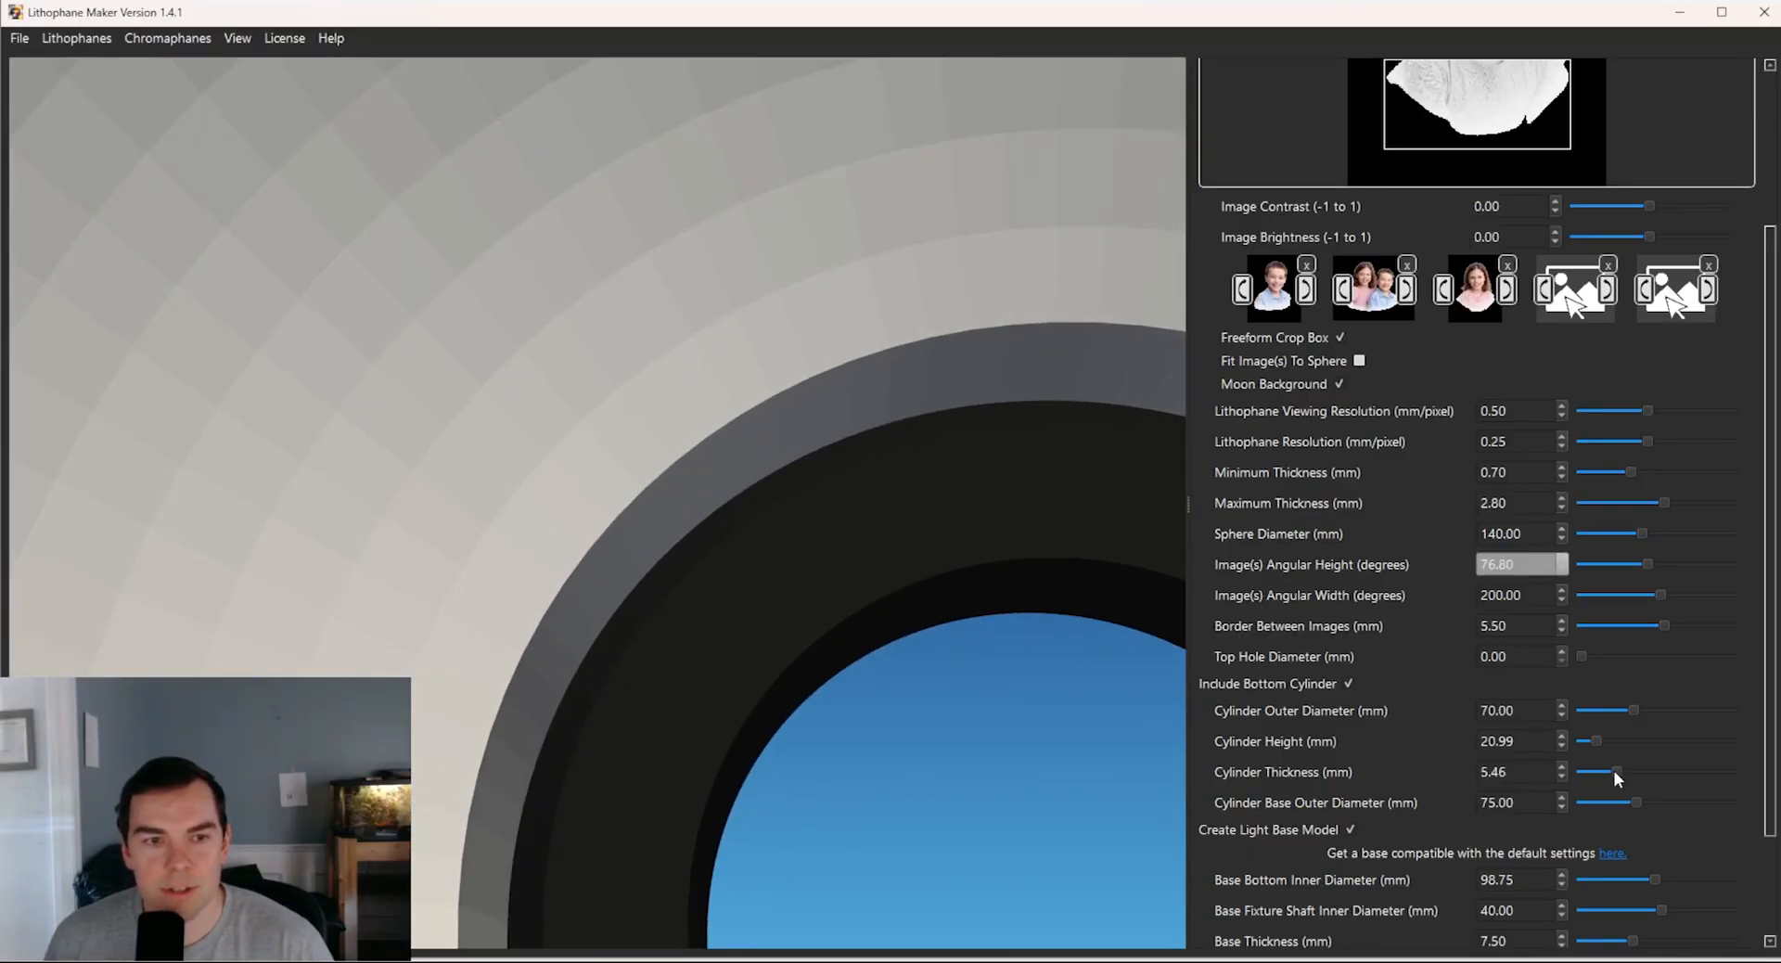
scroll(1616, 770, down, 3)
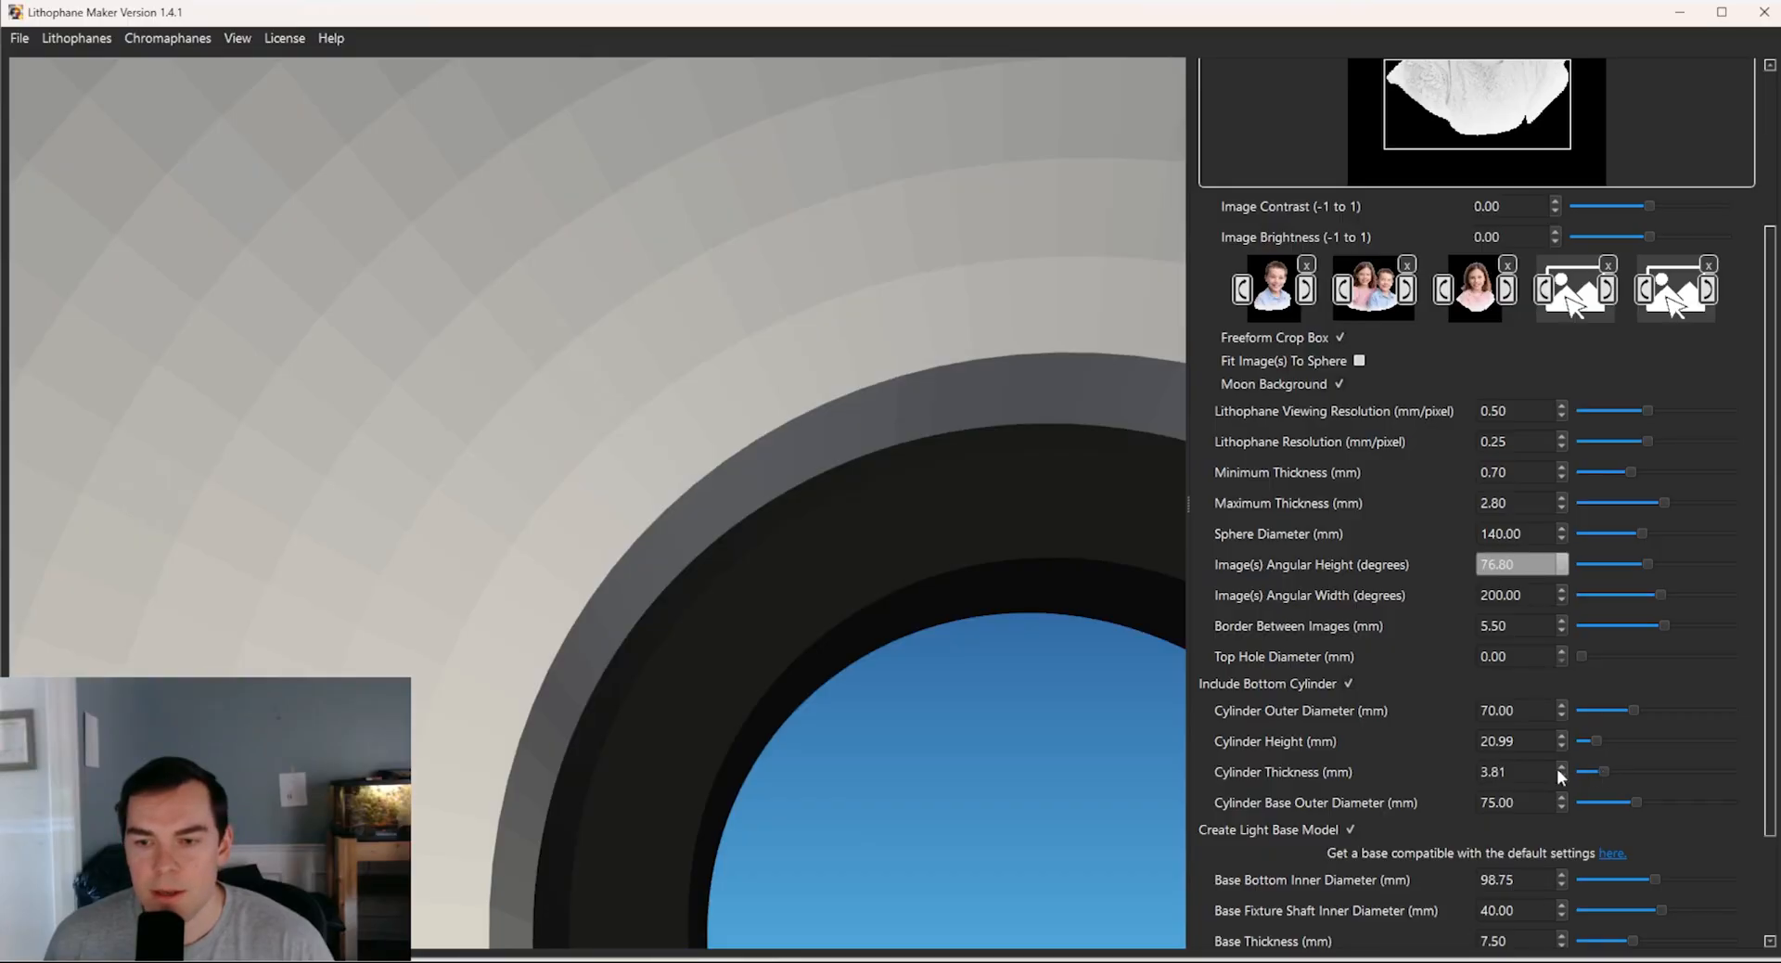
- Set the cylinder thickness to 4 mm and return to an outside view of the sphere and its base
double_click(1506, 772)
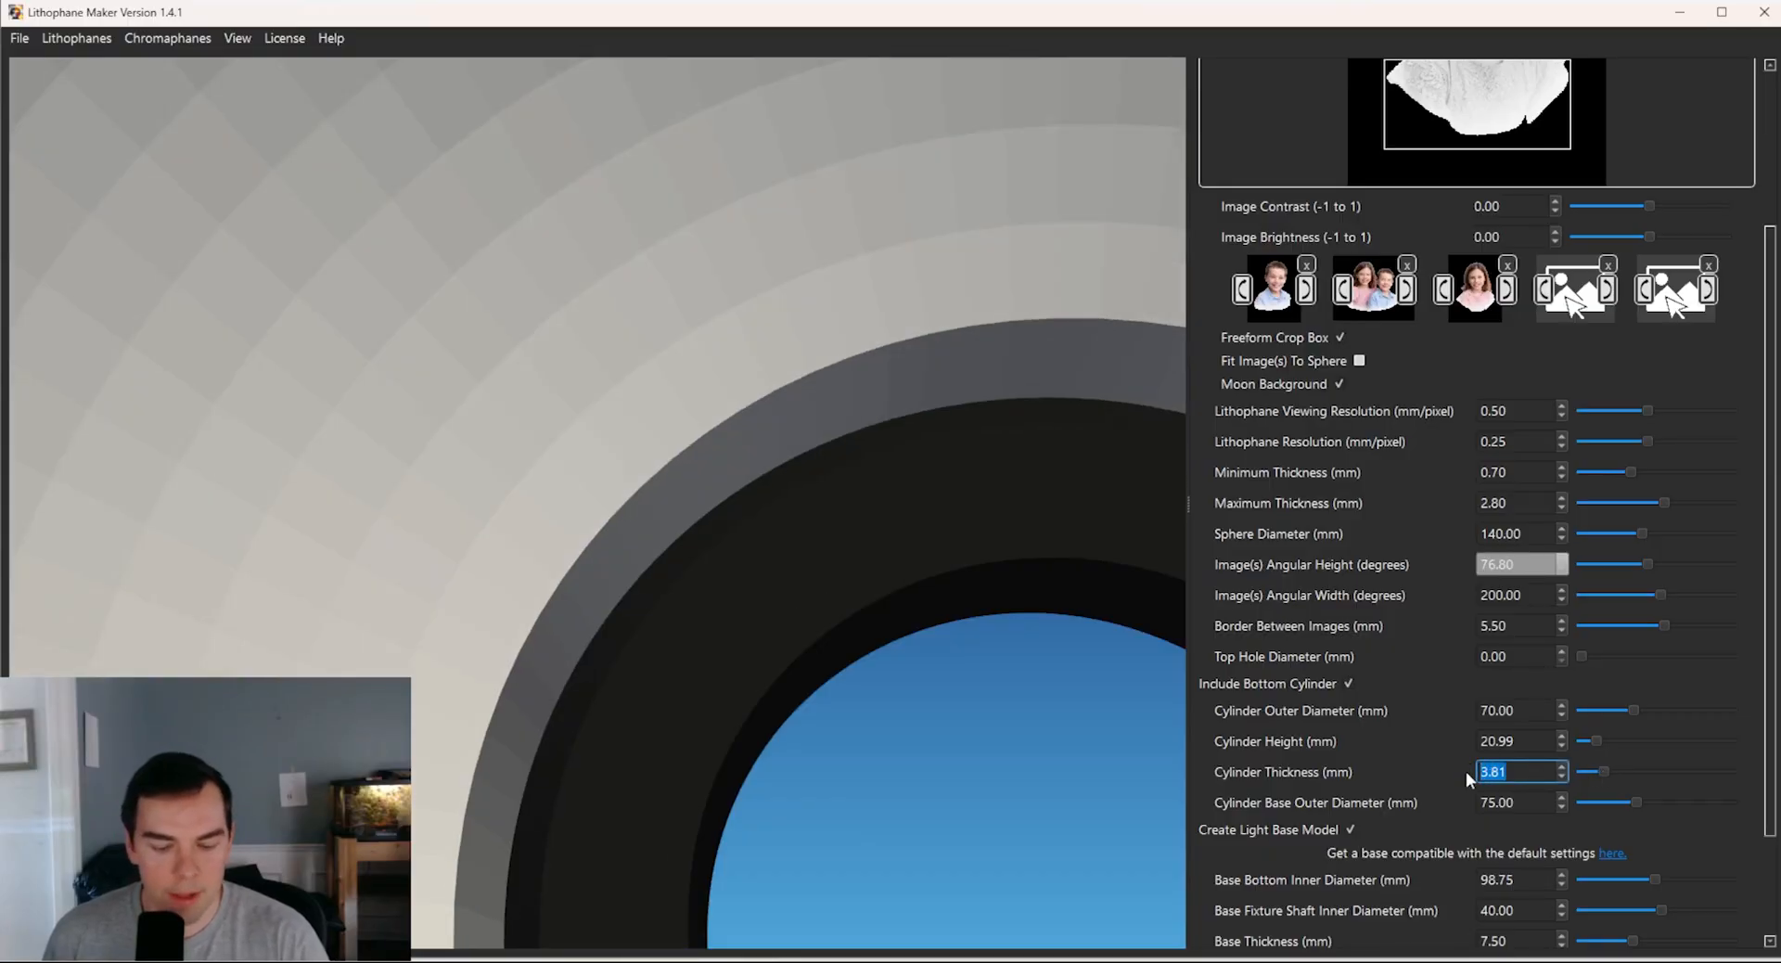
text(4)
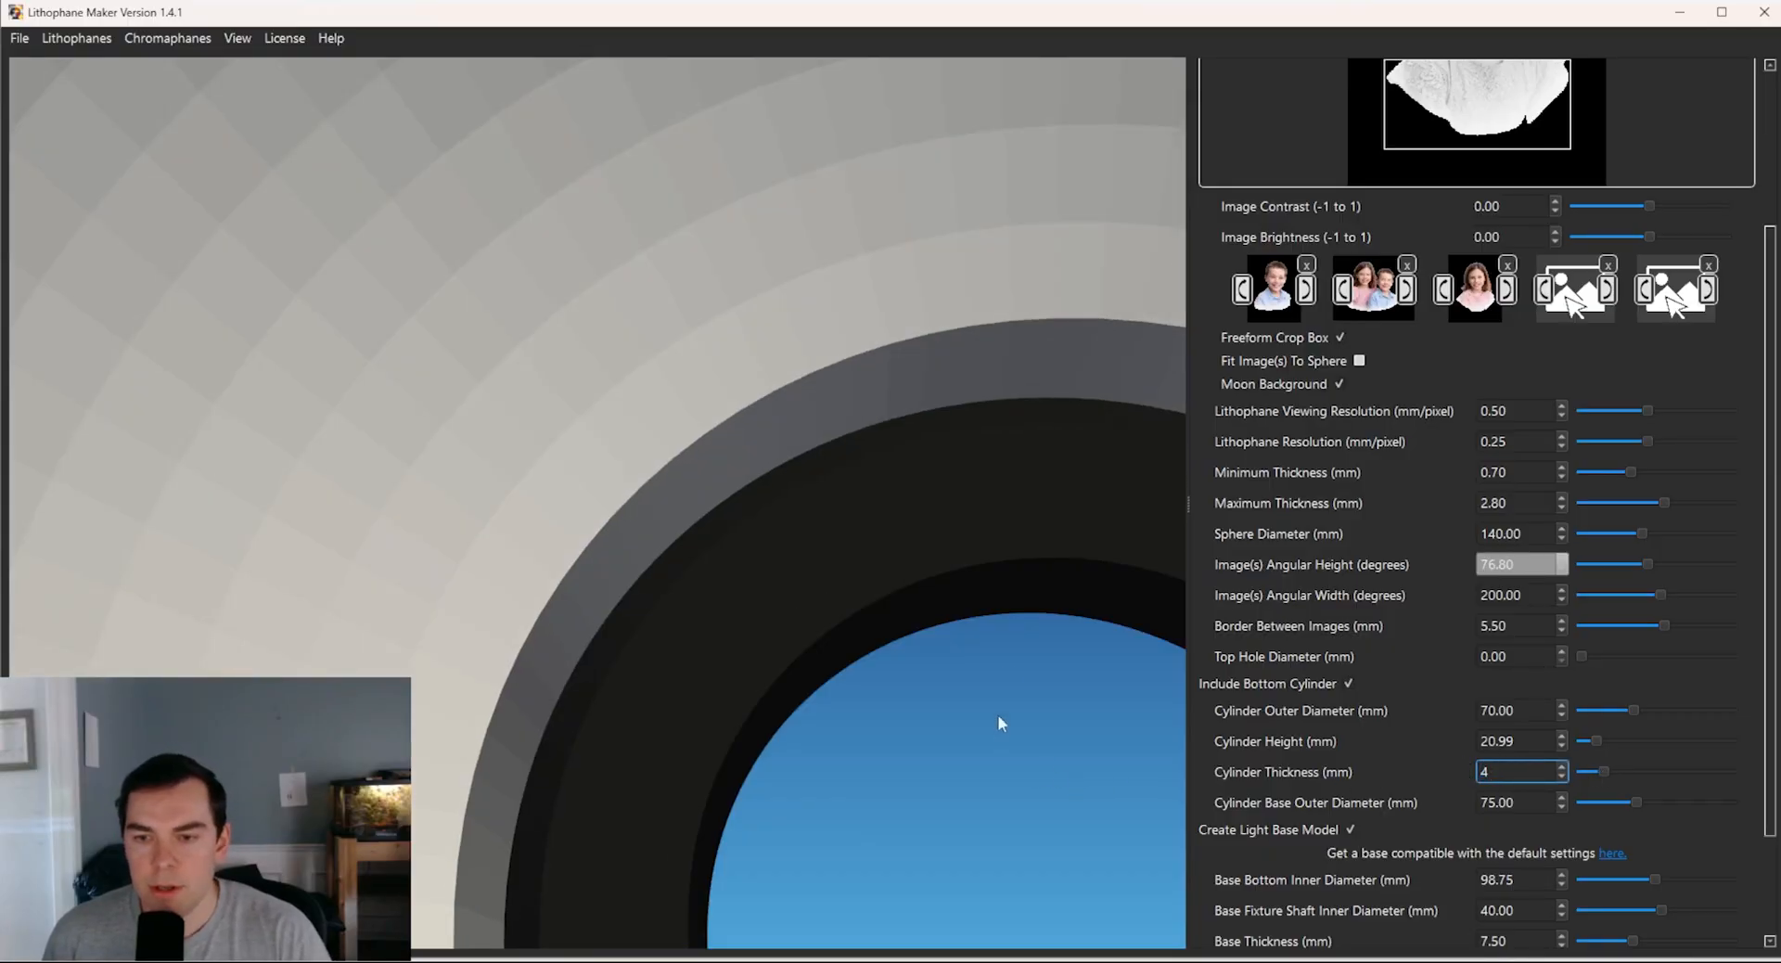
click(1043, 554)
drag(998, 554, 972, 859)
scroll(913, 611, down, 5)
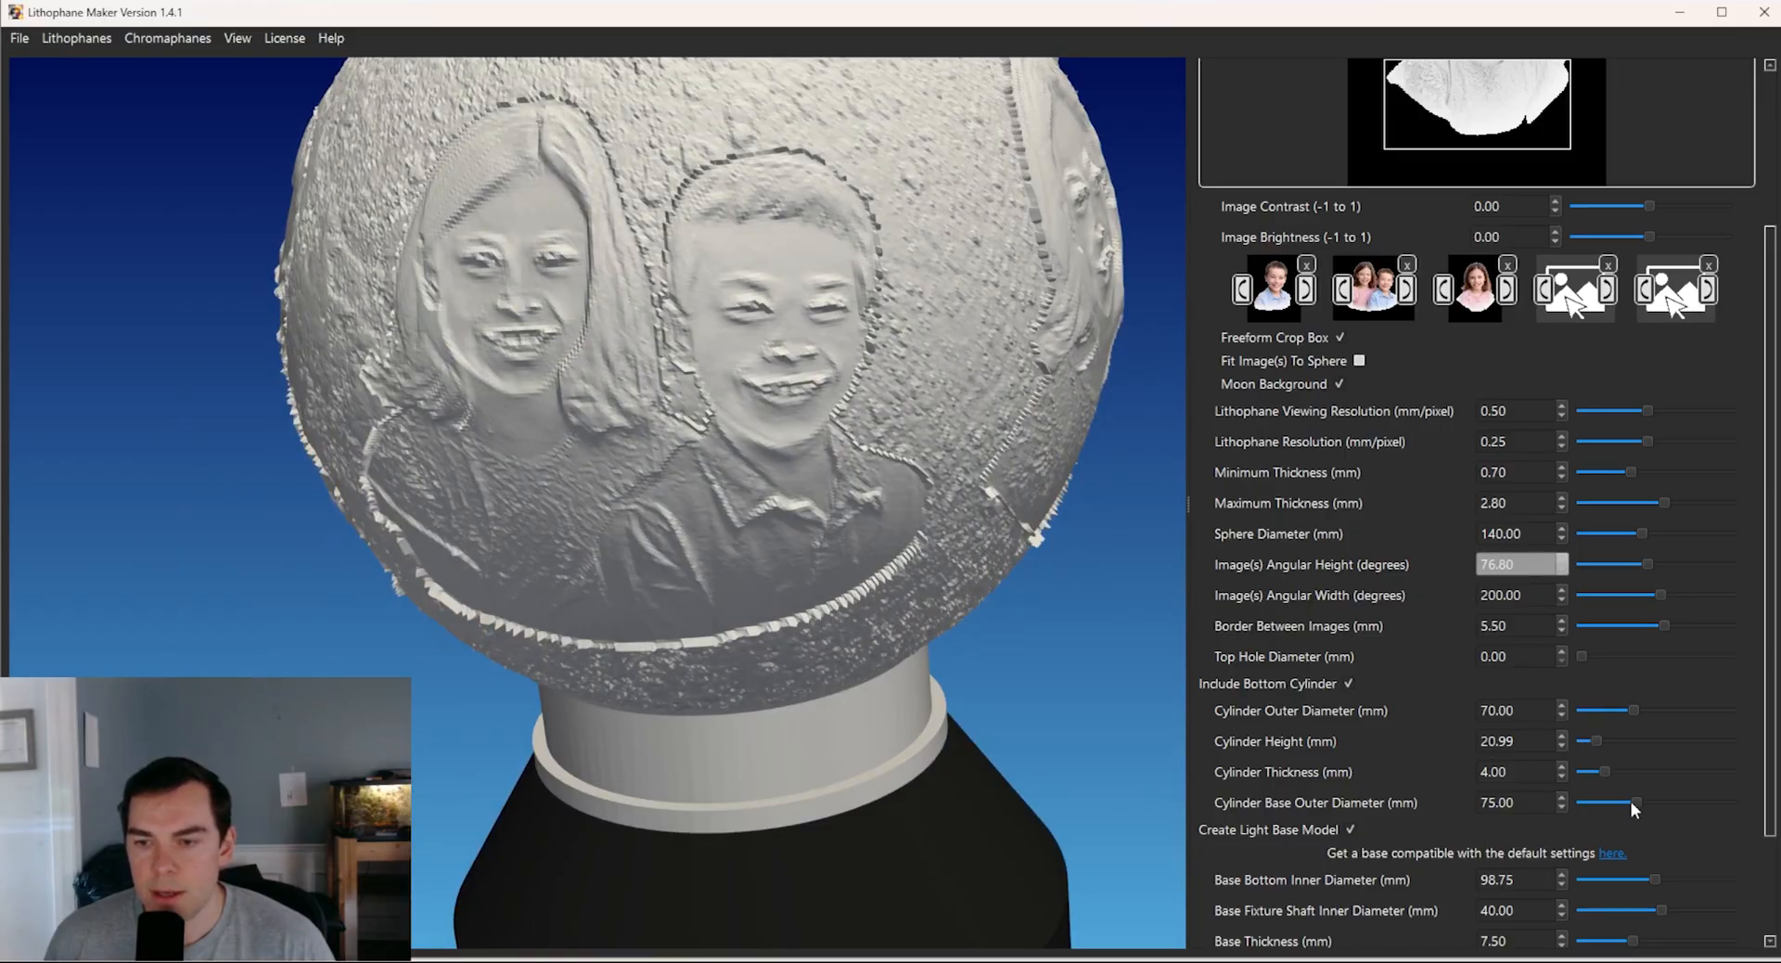
- Try a cylinder base outer diameter of 79.72 mm, return it to 75 mm, and view the whole model
mouse_move(1635, 802)
mouse_down()
mouse_move(1684, 809)
mouse_move(1612, 803)
mouse_up()
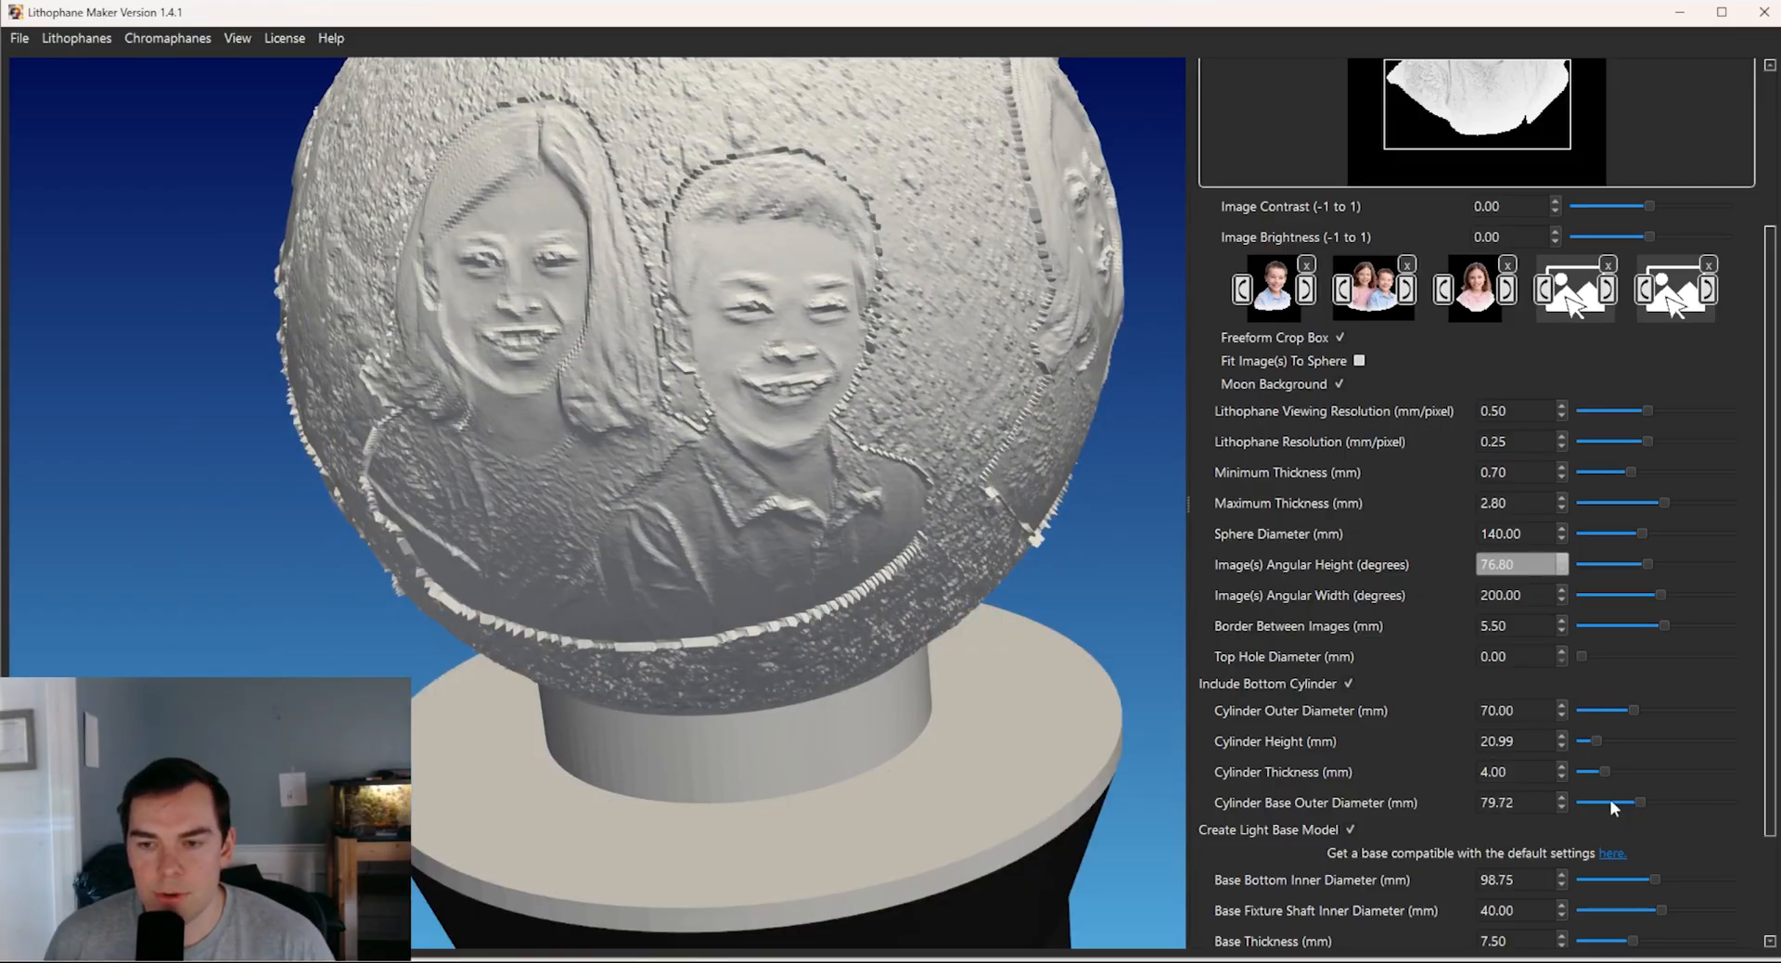
double_click(1529, 801)
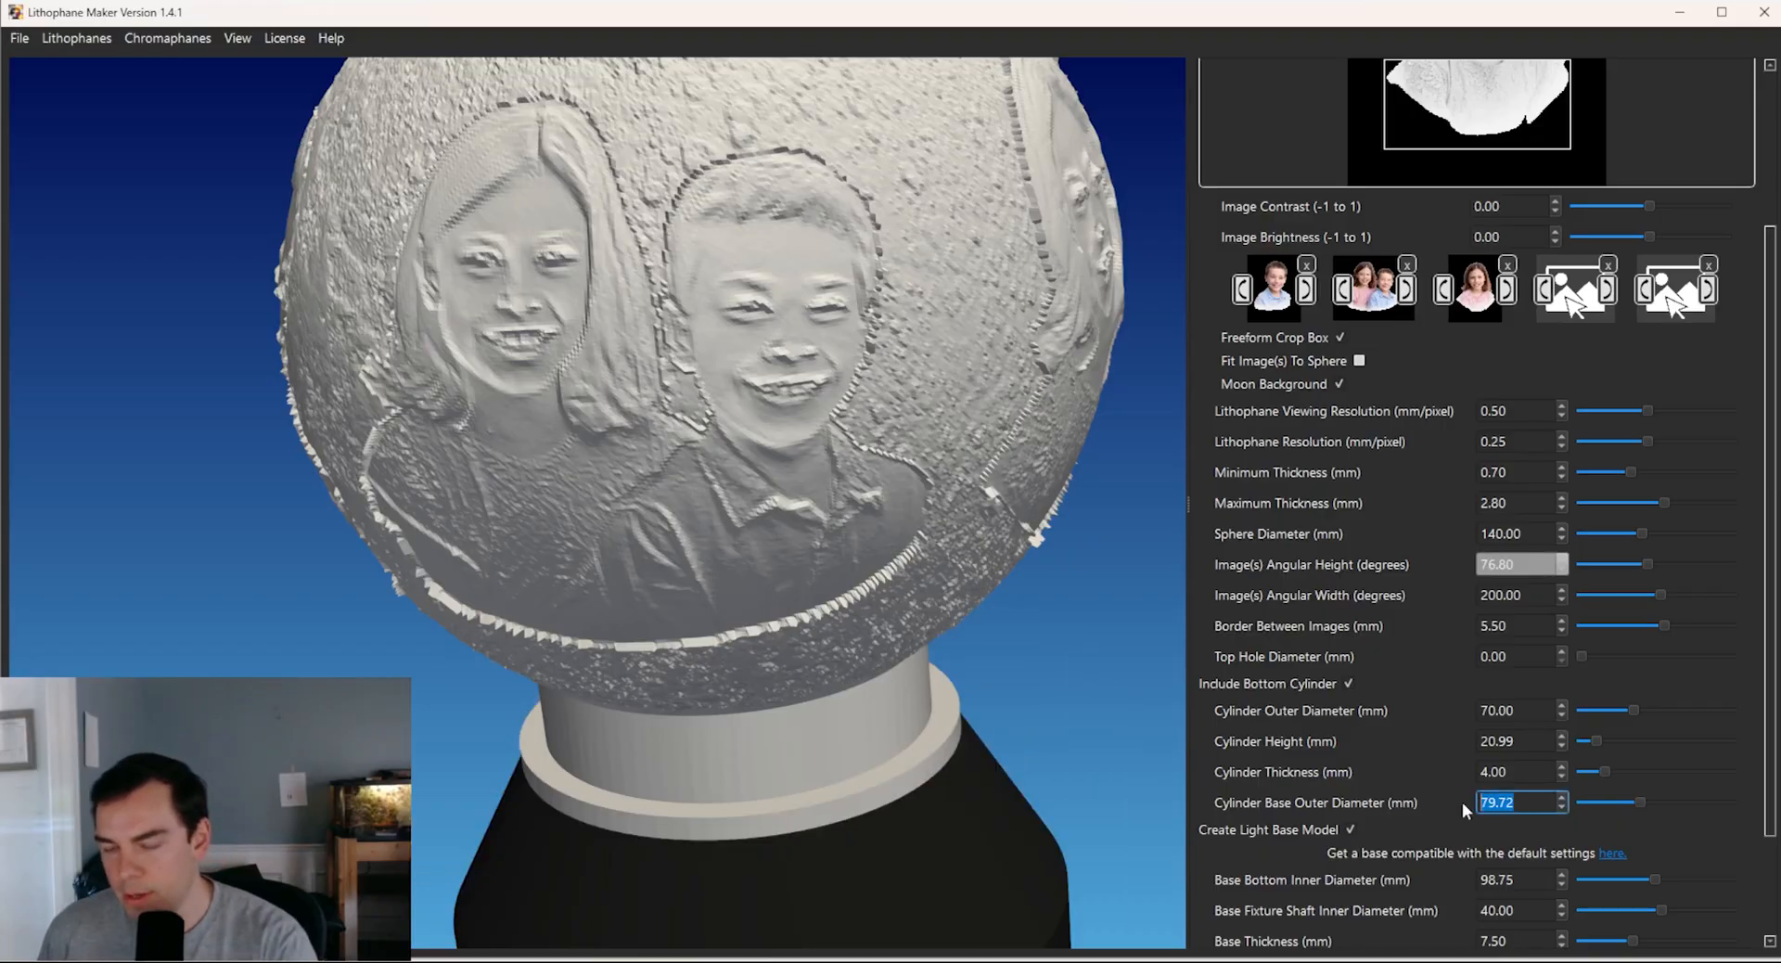
text(75)
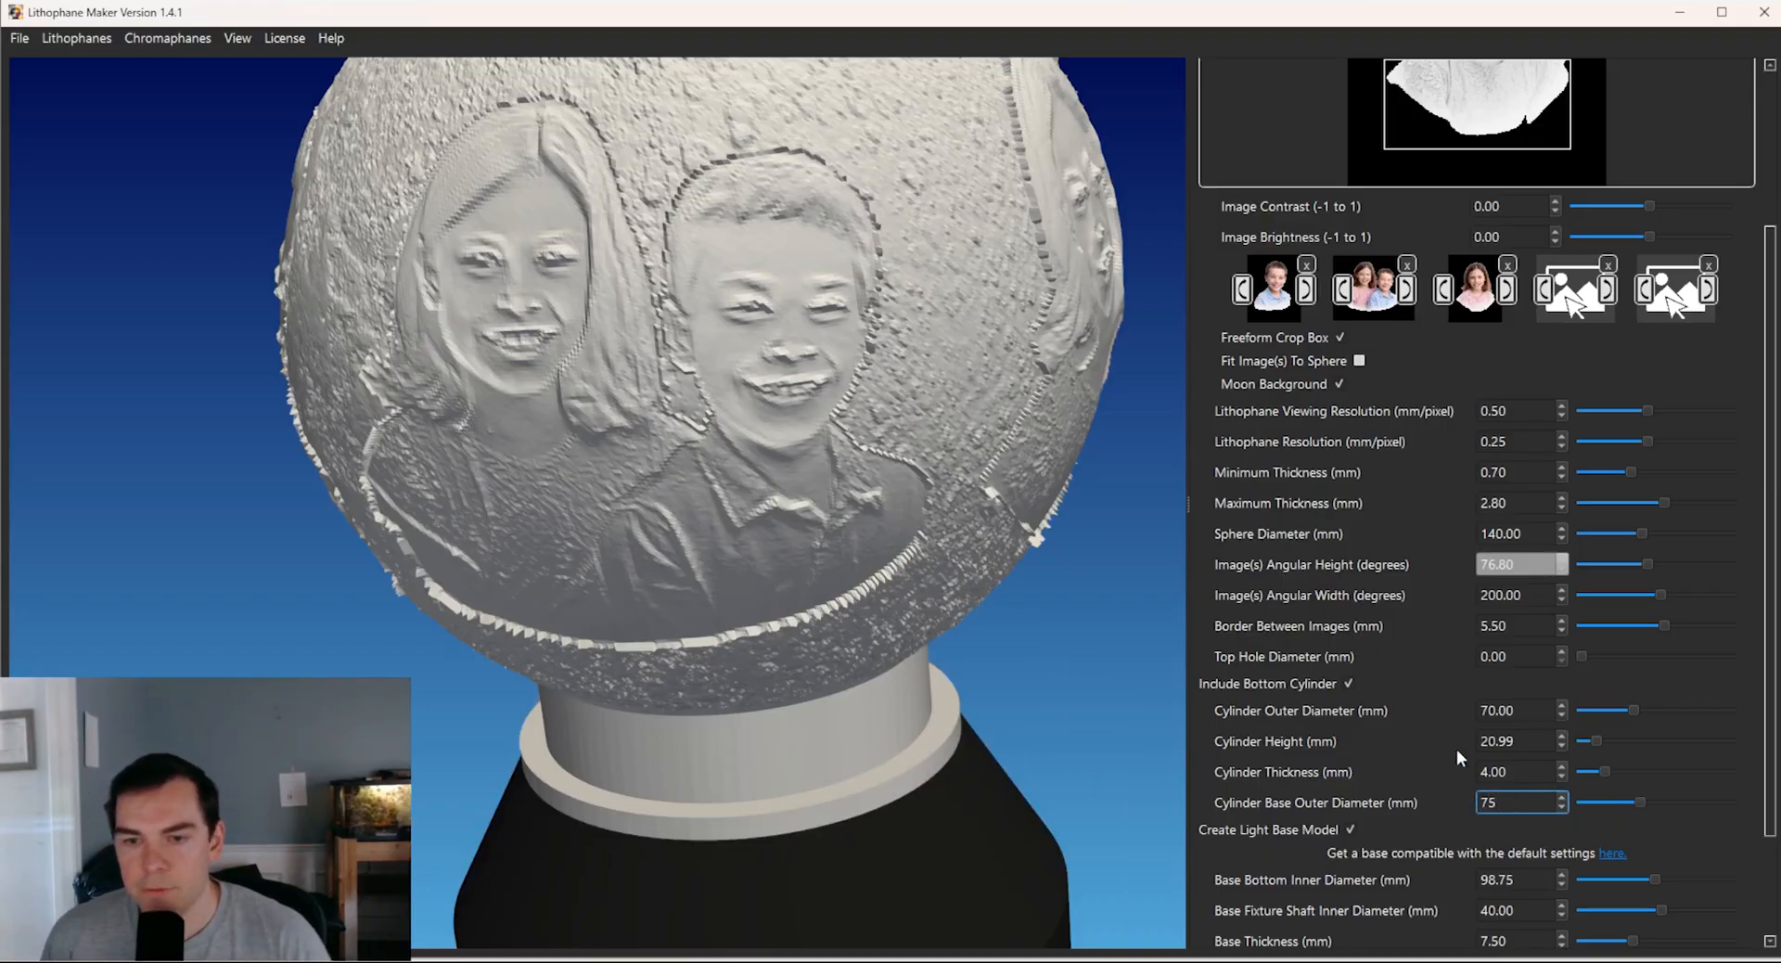
key(Return)
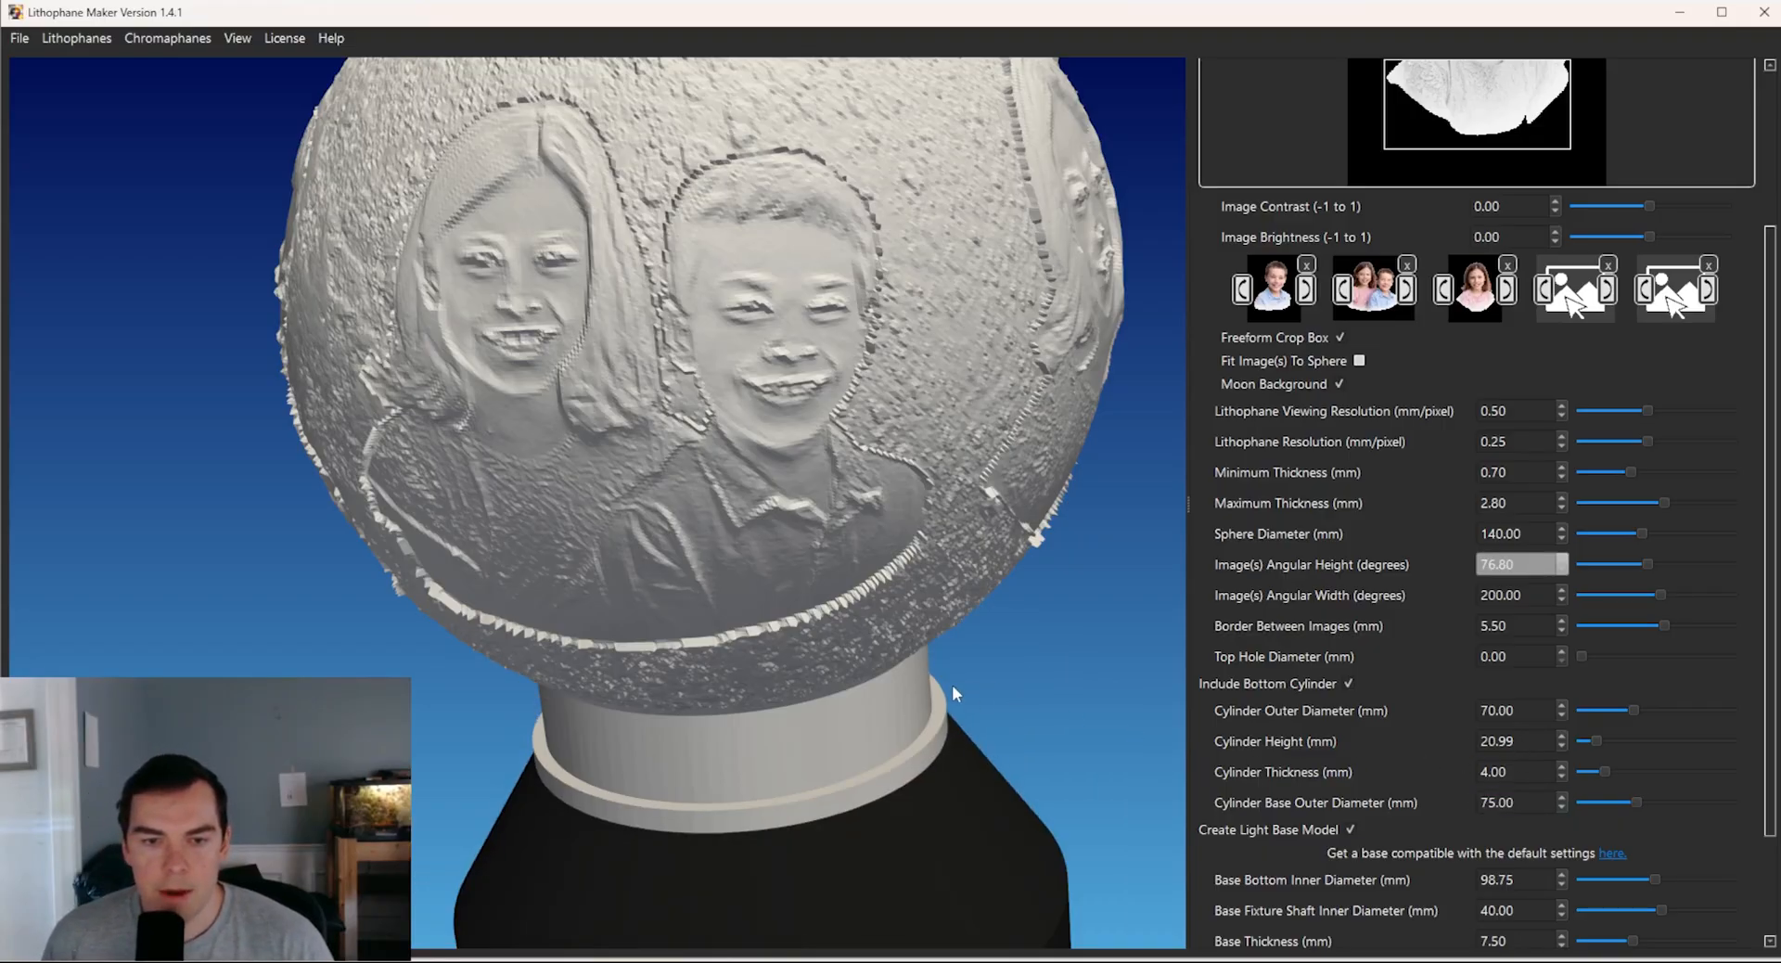
drag(952, 685, 938, 611)
scroll(931, 655, down, 7)
scroll(932, 655, up, 4)
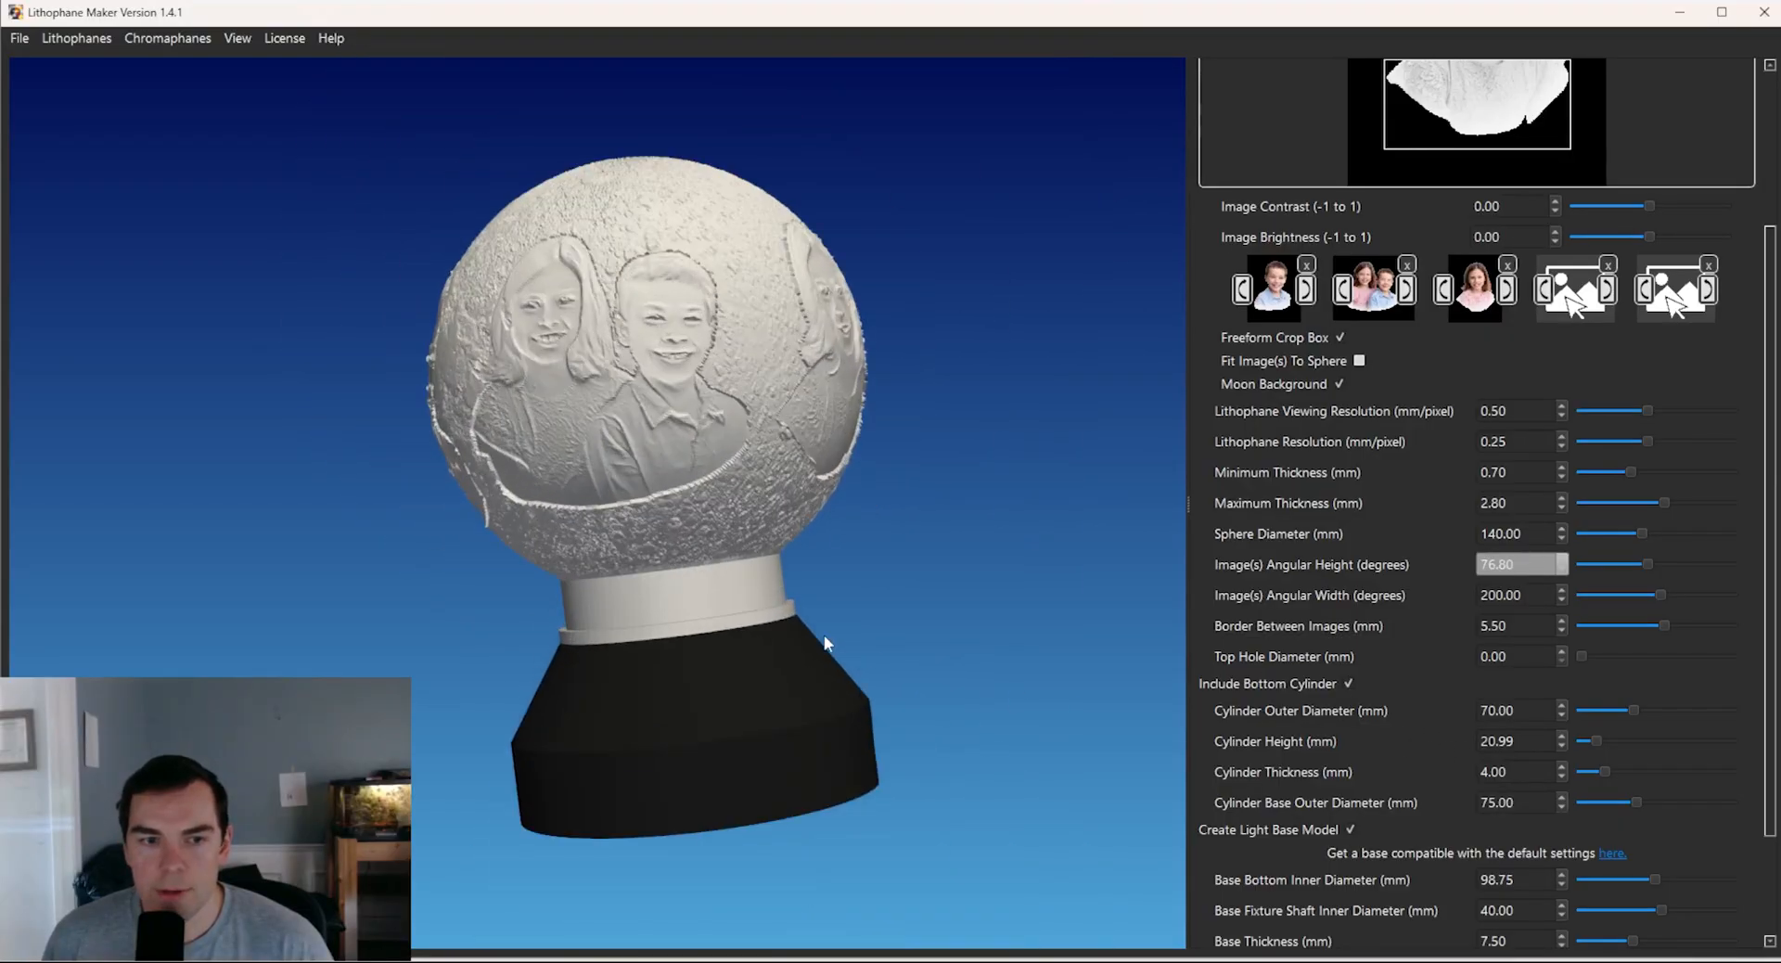
- Try a bottom cylinder height of 10 mm and turn the model to see the shortened neck
scroll(1564, 742, up, 20)
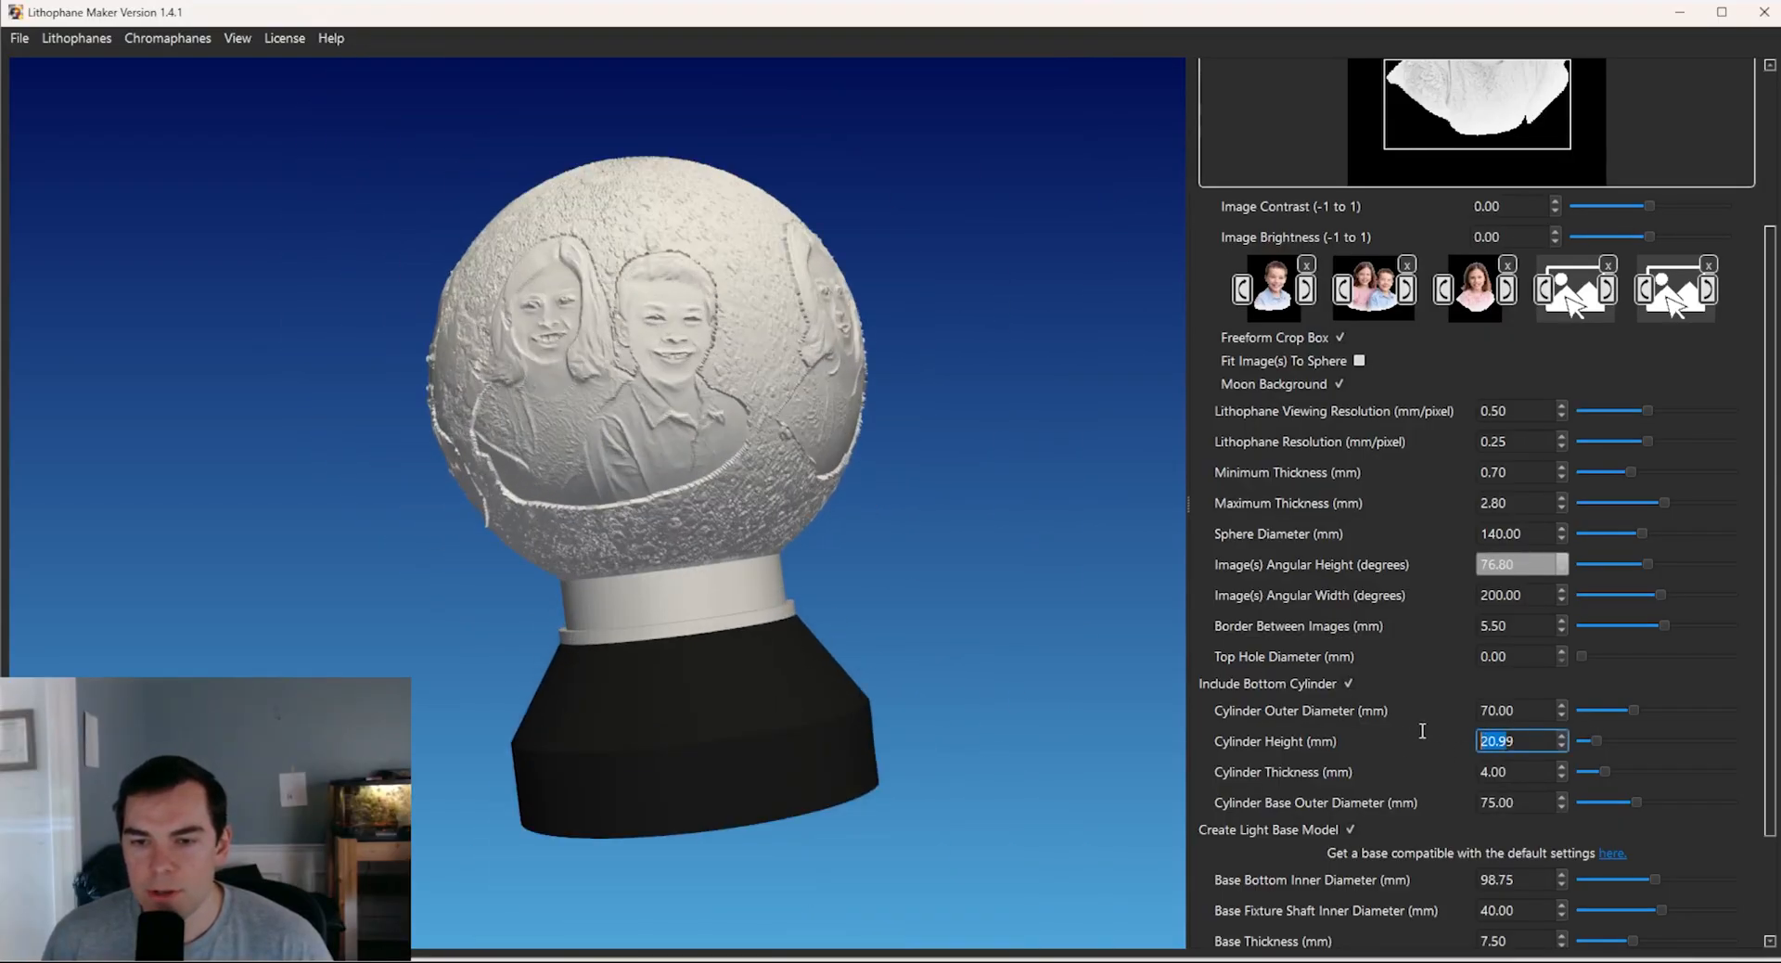
text(14)
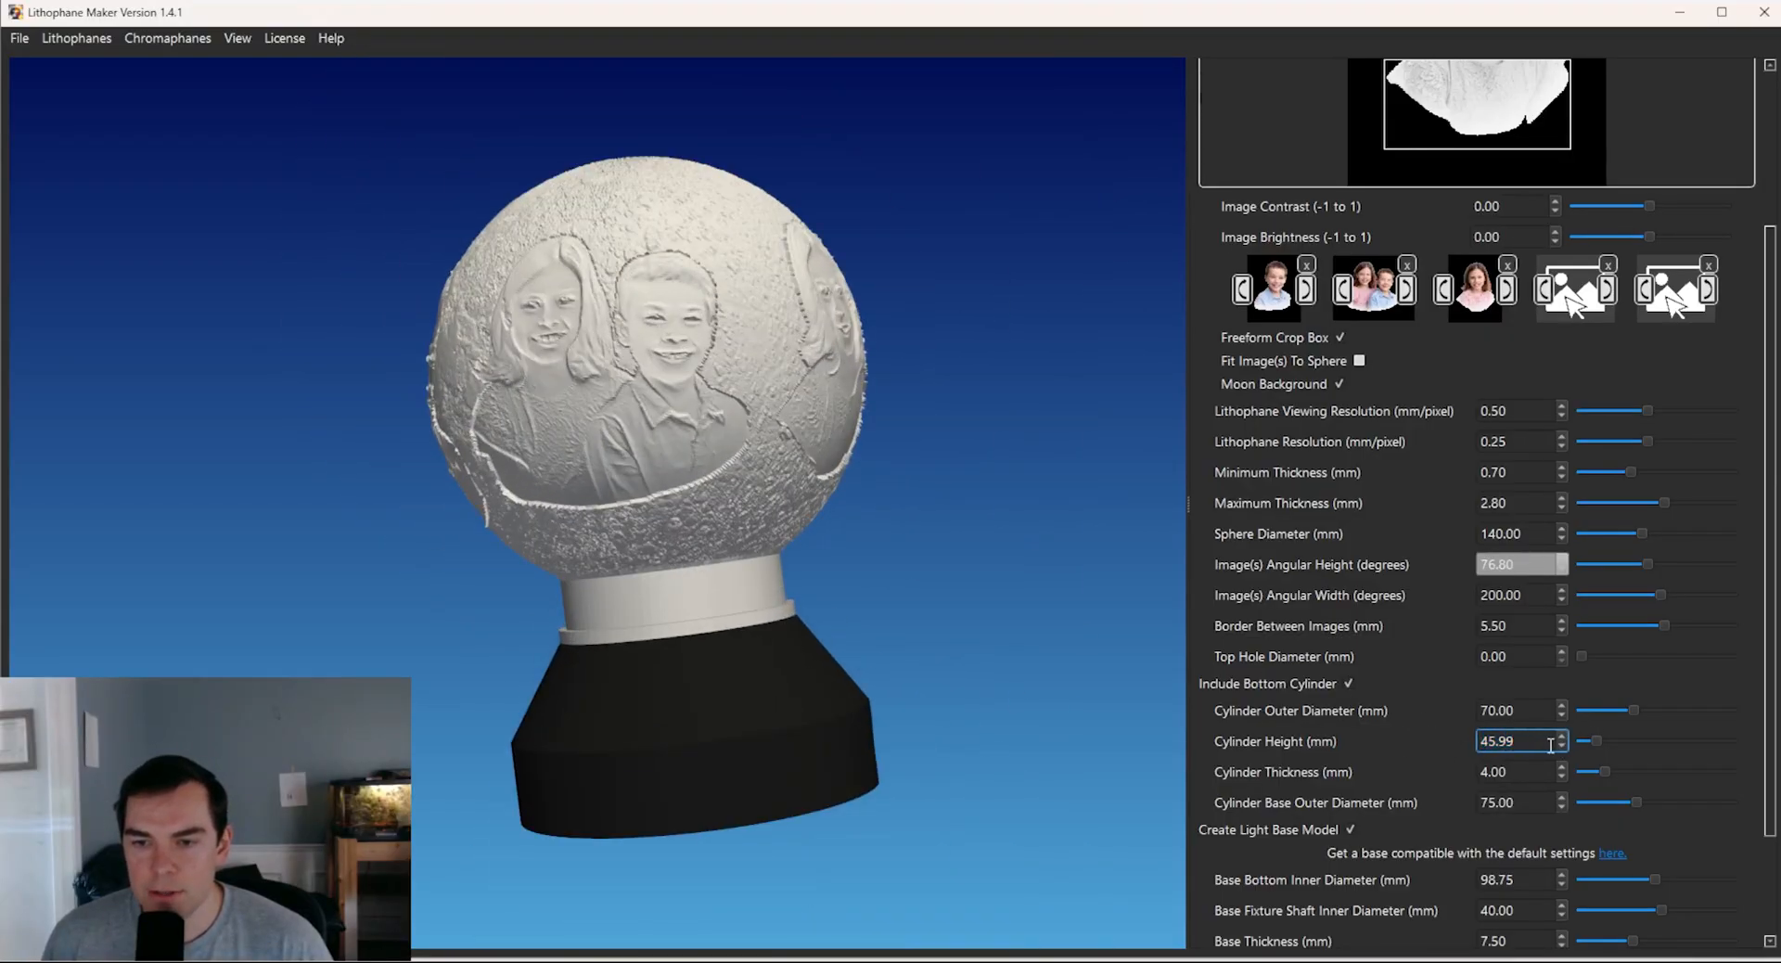
text(0)
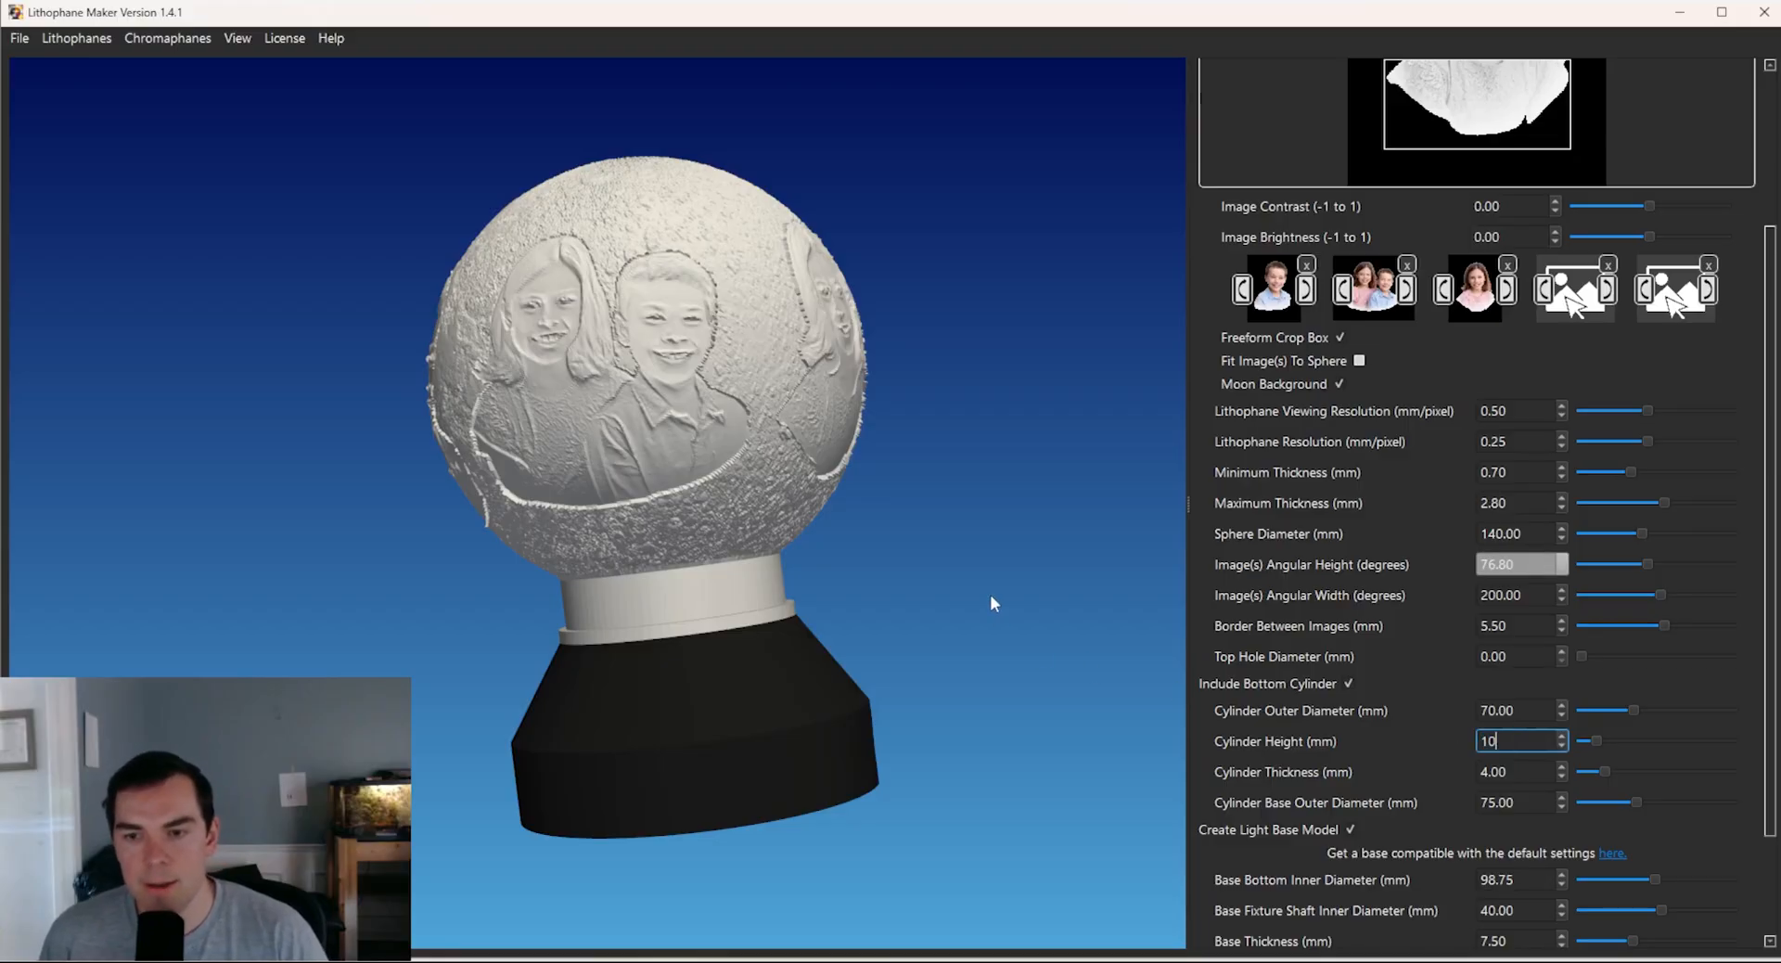
key(Return)
drag(971, 581, 735, 563)
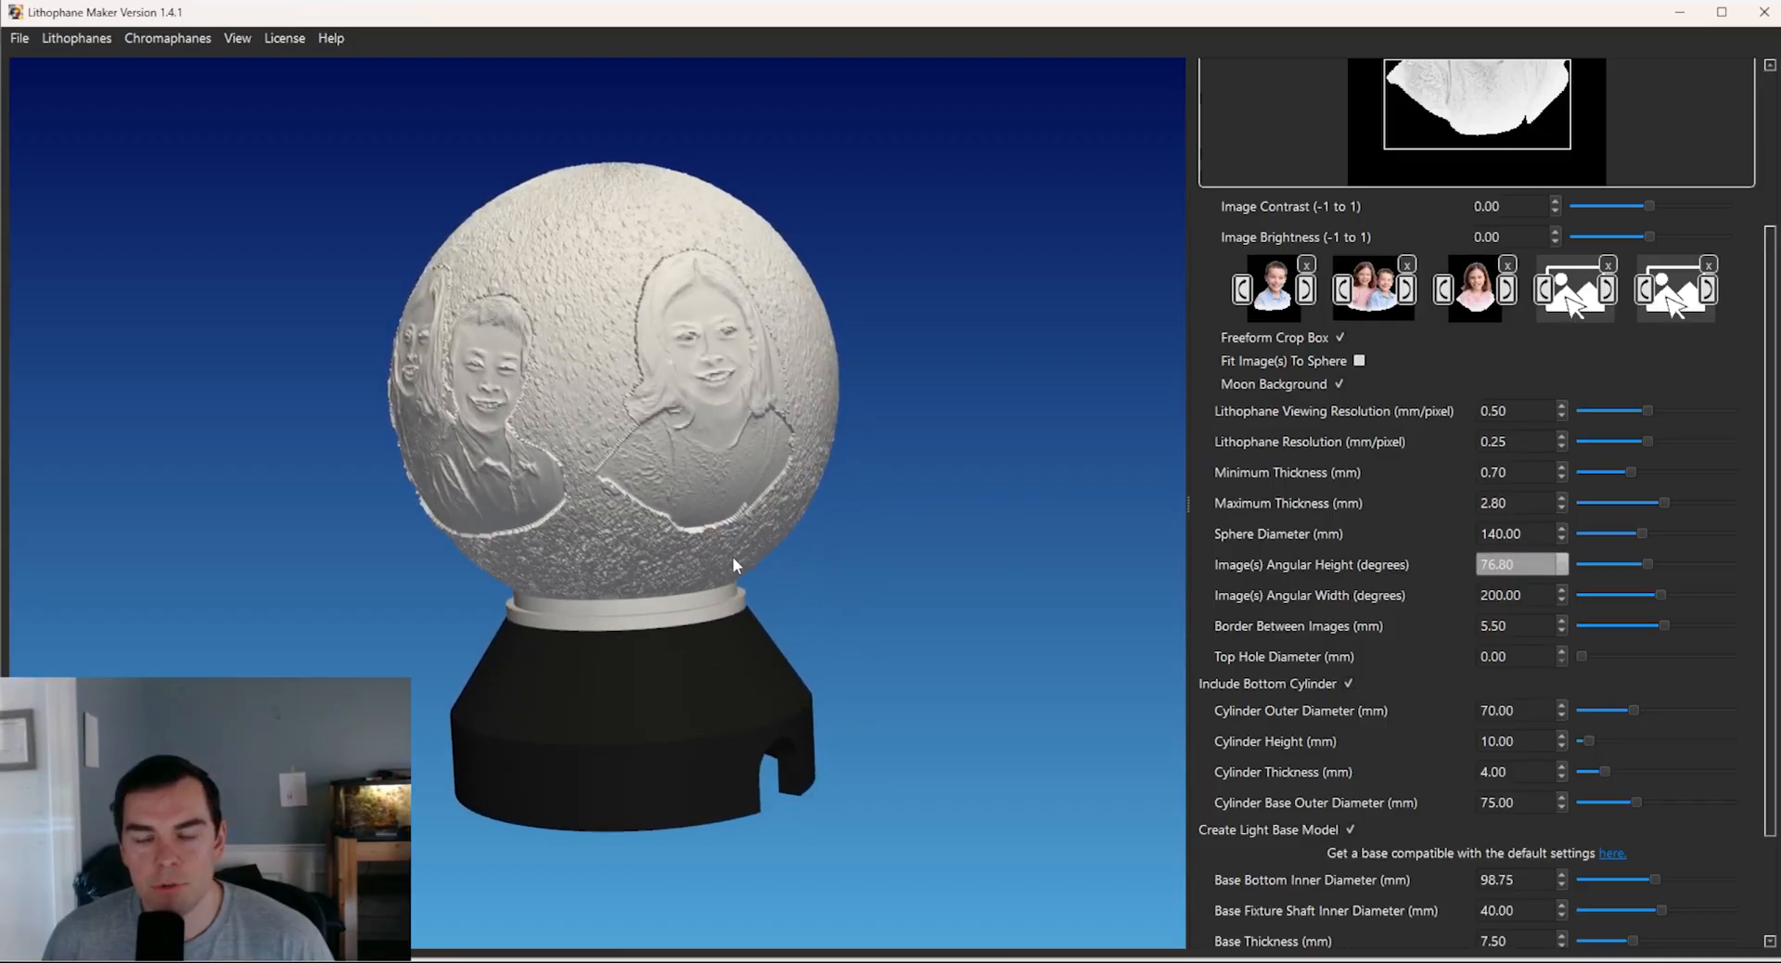
- Set the bottom cylinder height to 5 mm and inspect the joint between sphere and light base up close and from below
double_click(1518, 735)
text(5)
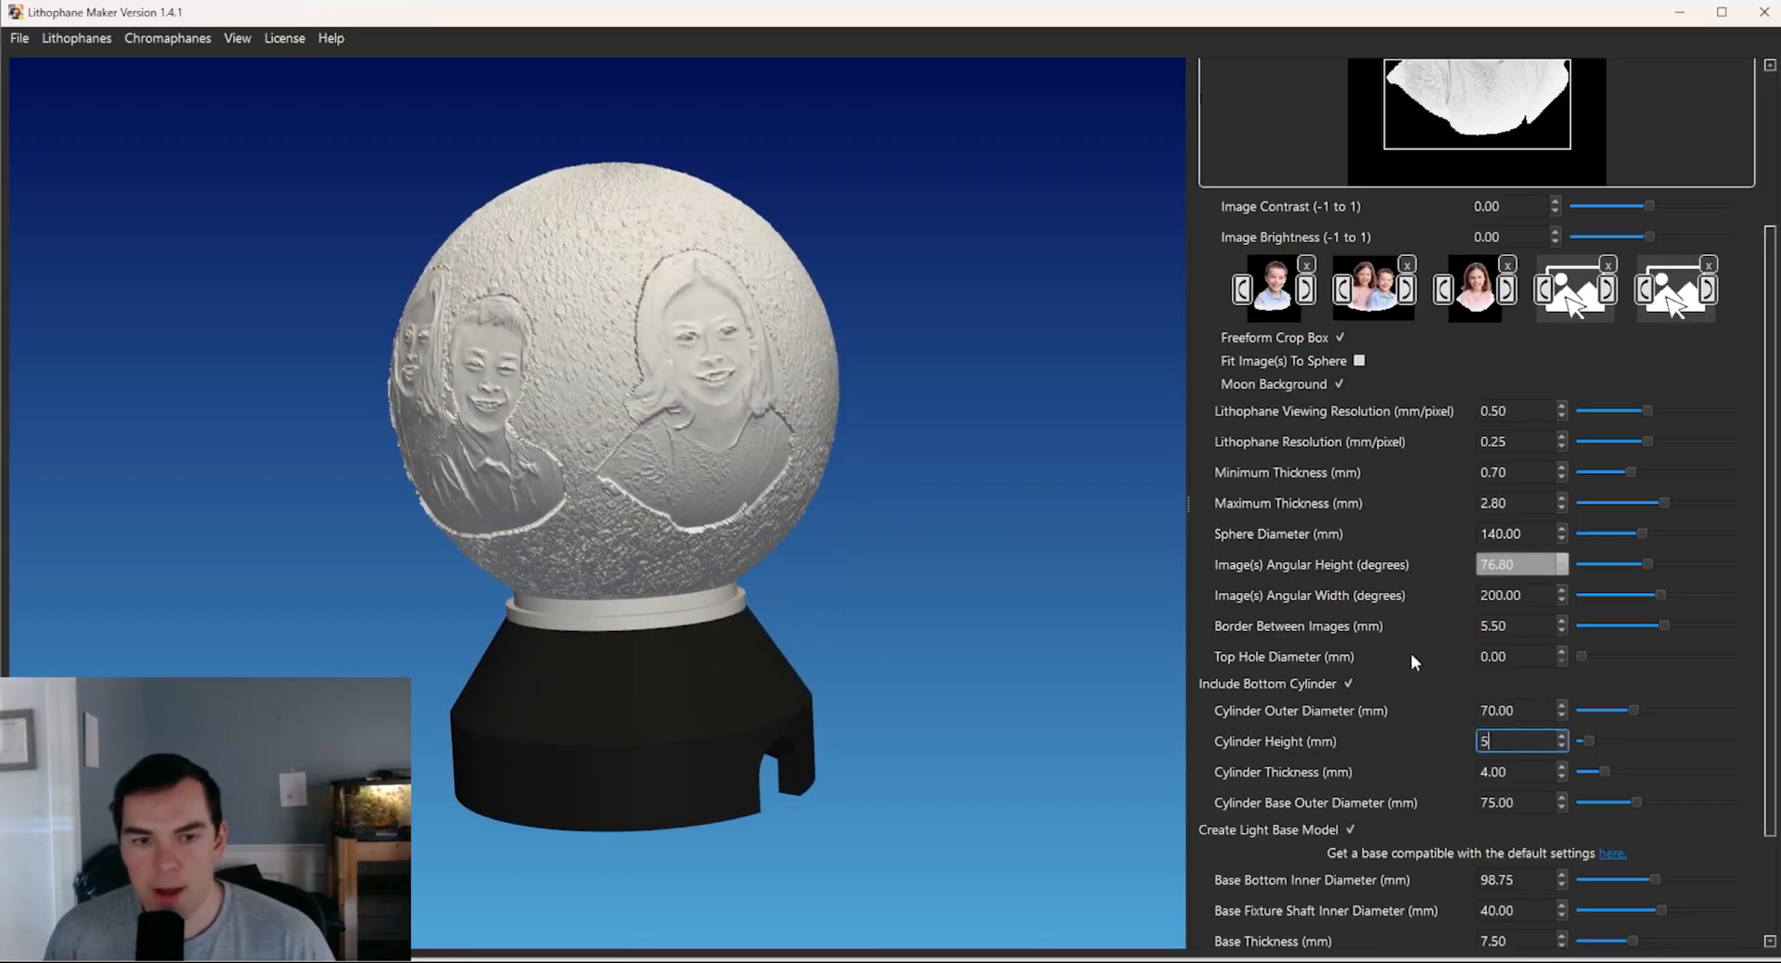
click(750, 593)
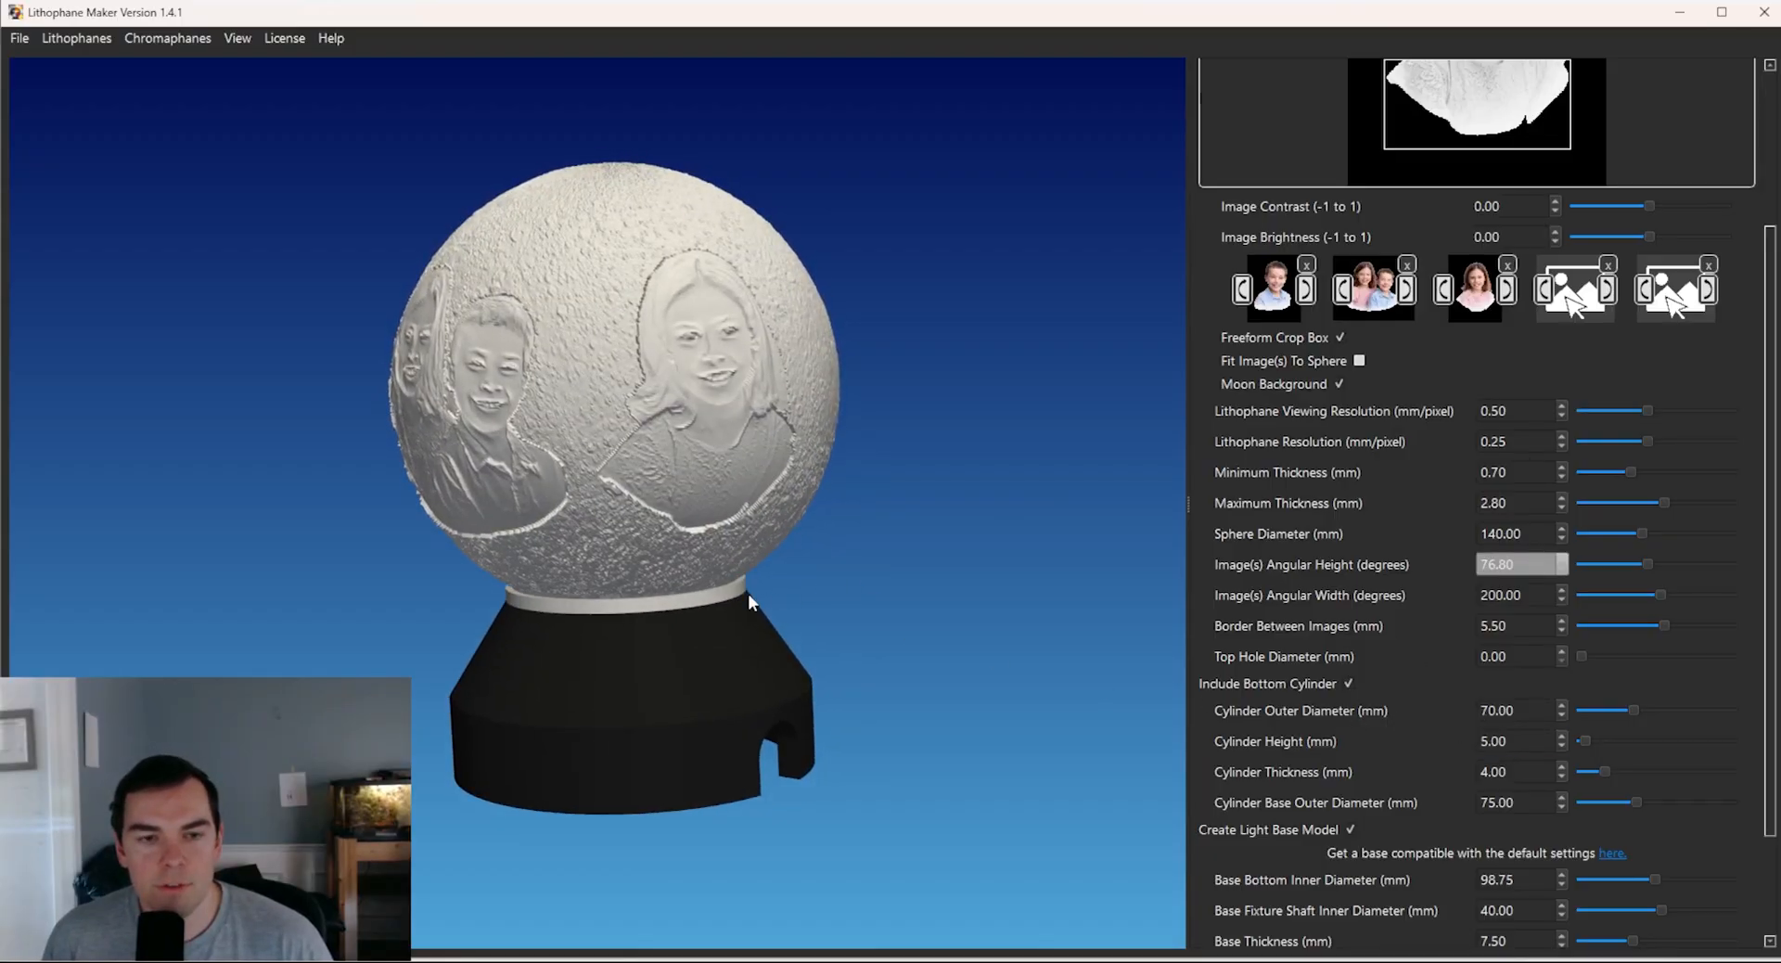
scroll(705, 598, up, 5)
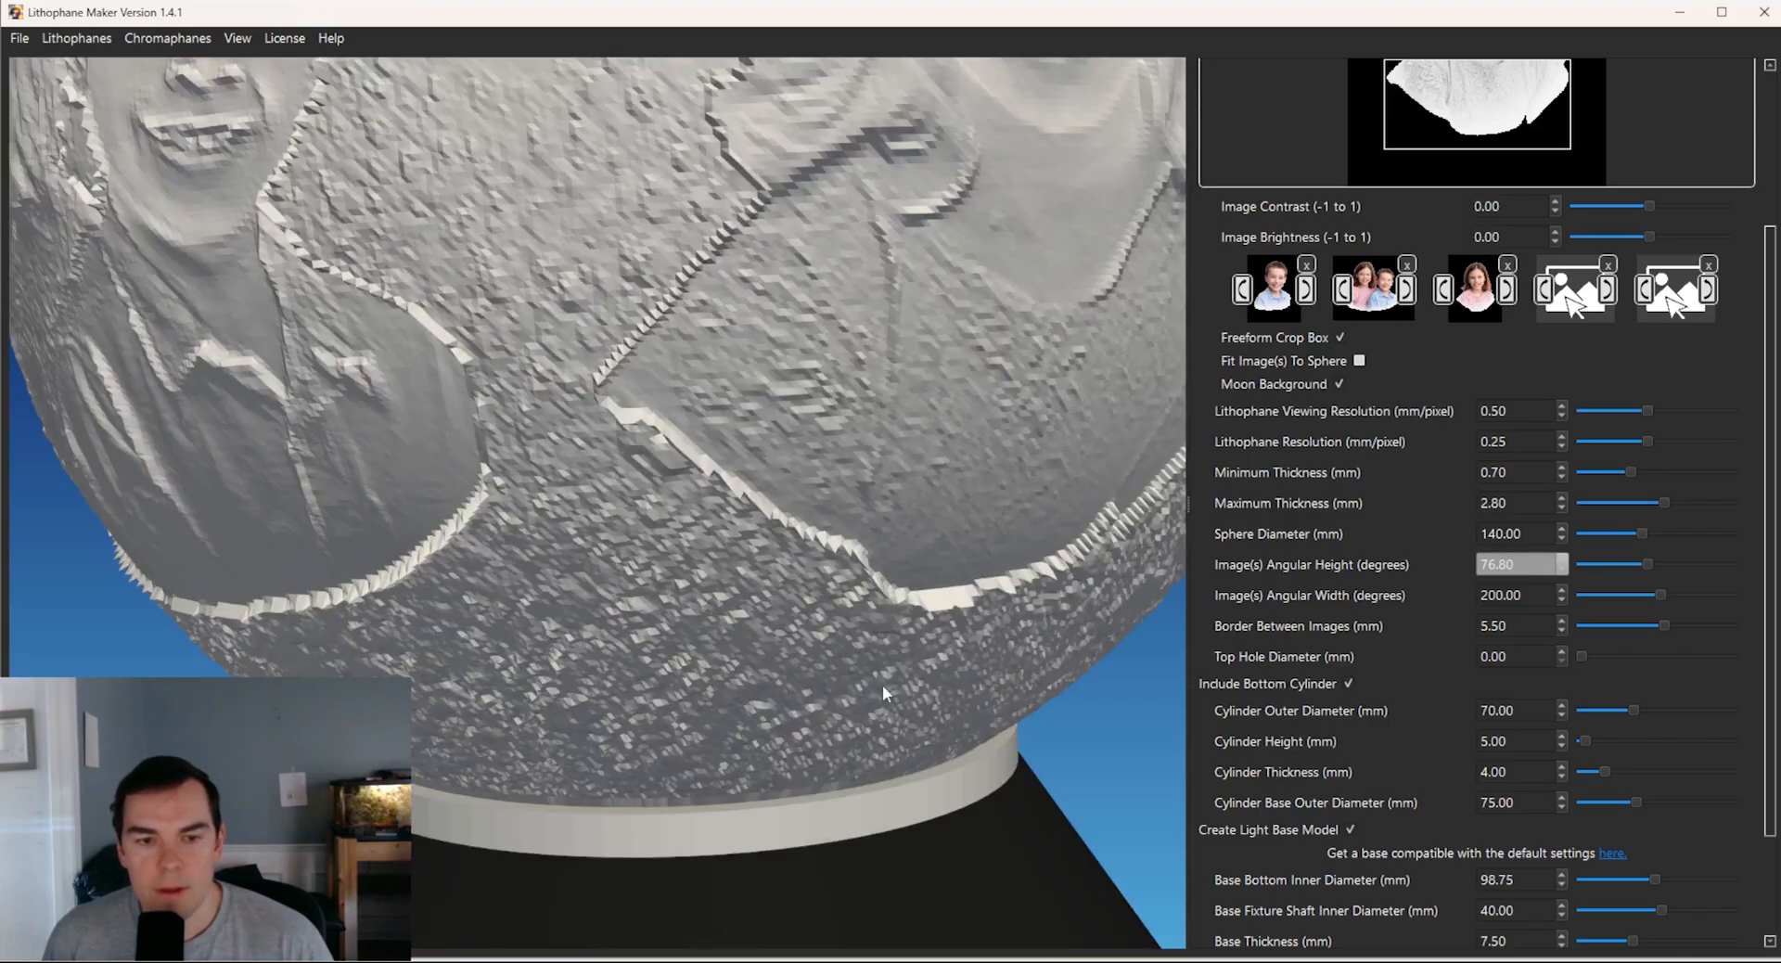
drag(882, 684, 815, 646)
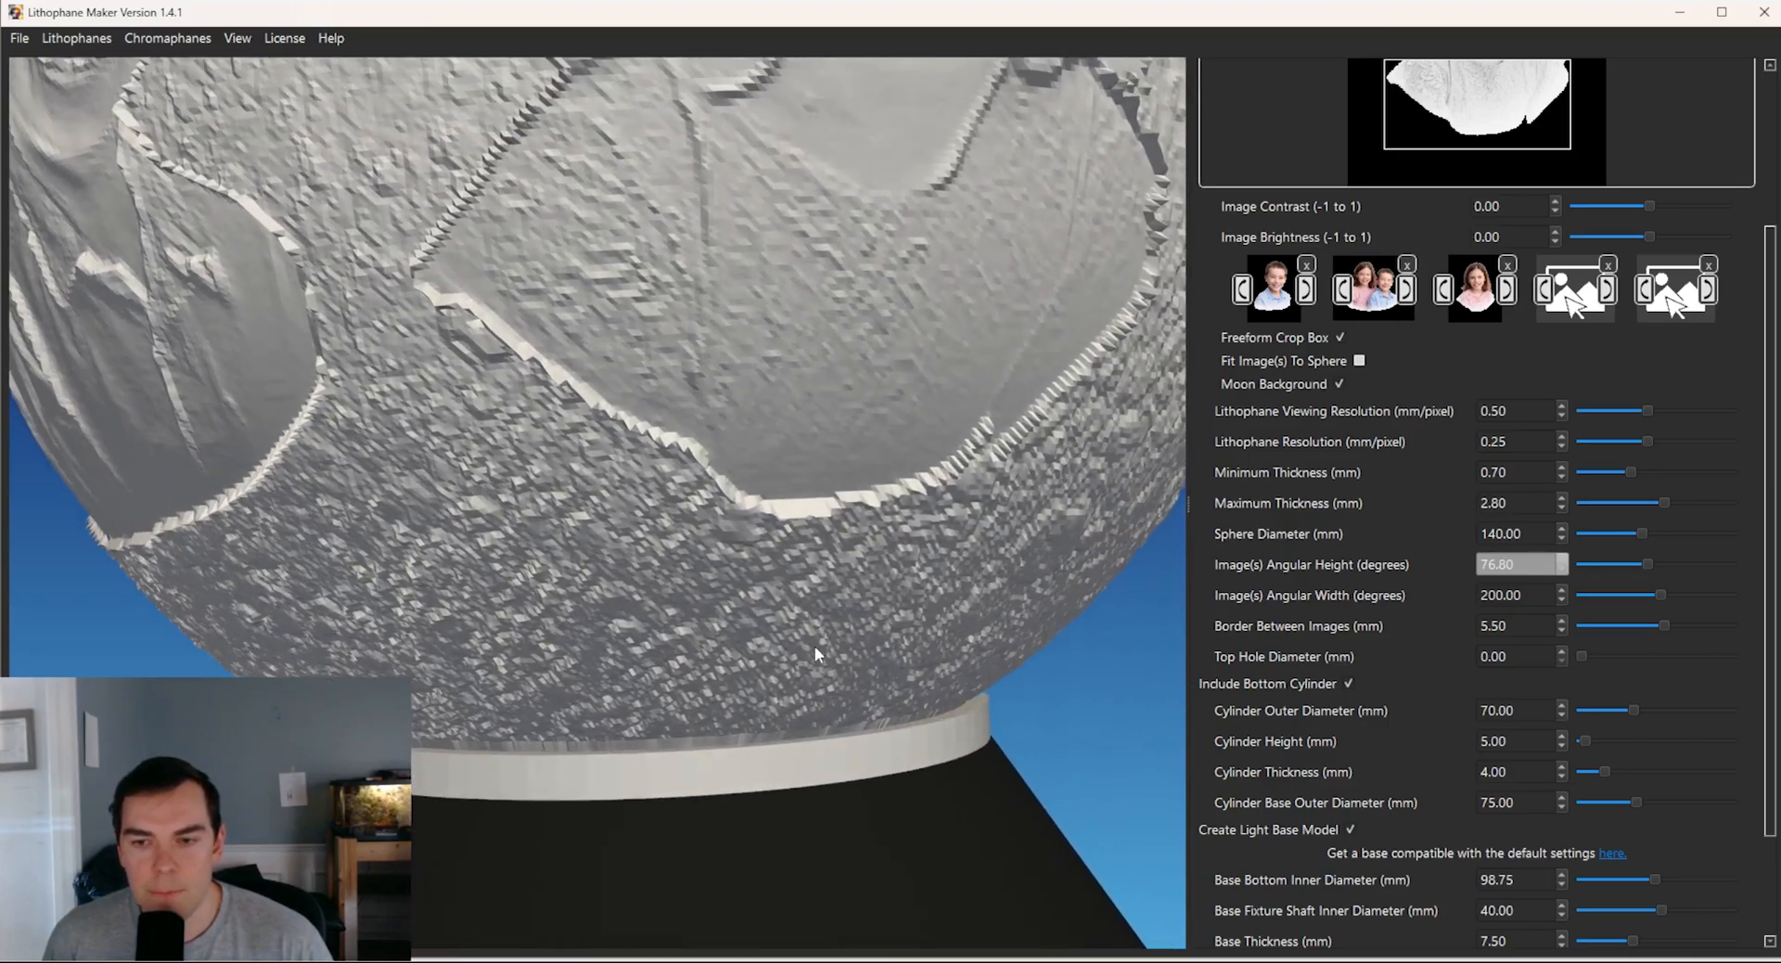
scroll(826, 639, down, 5)
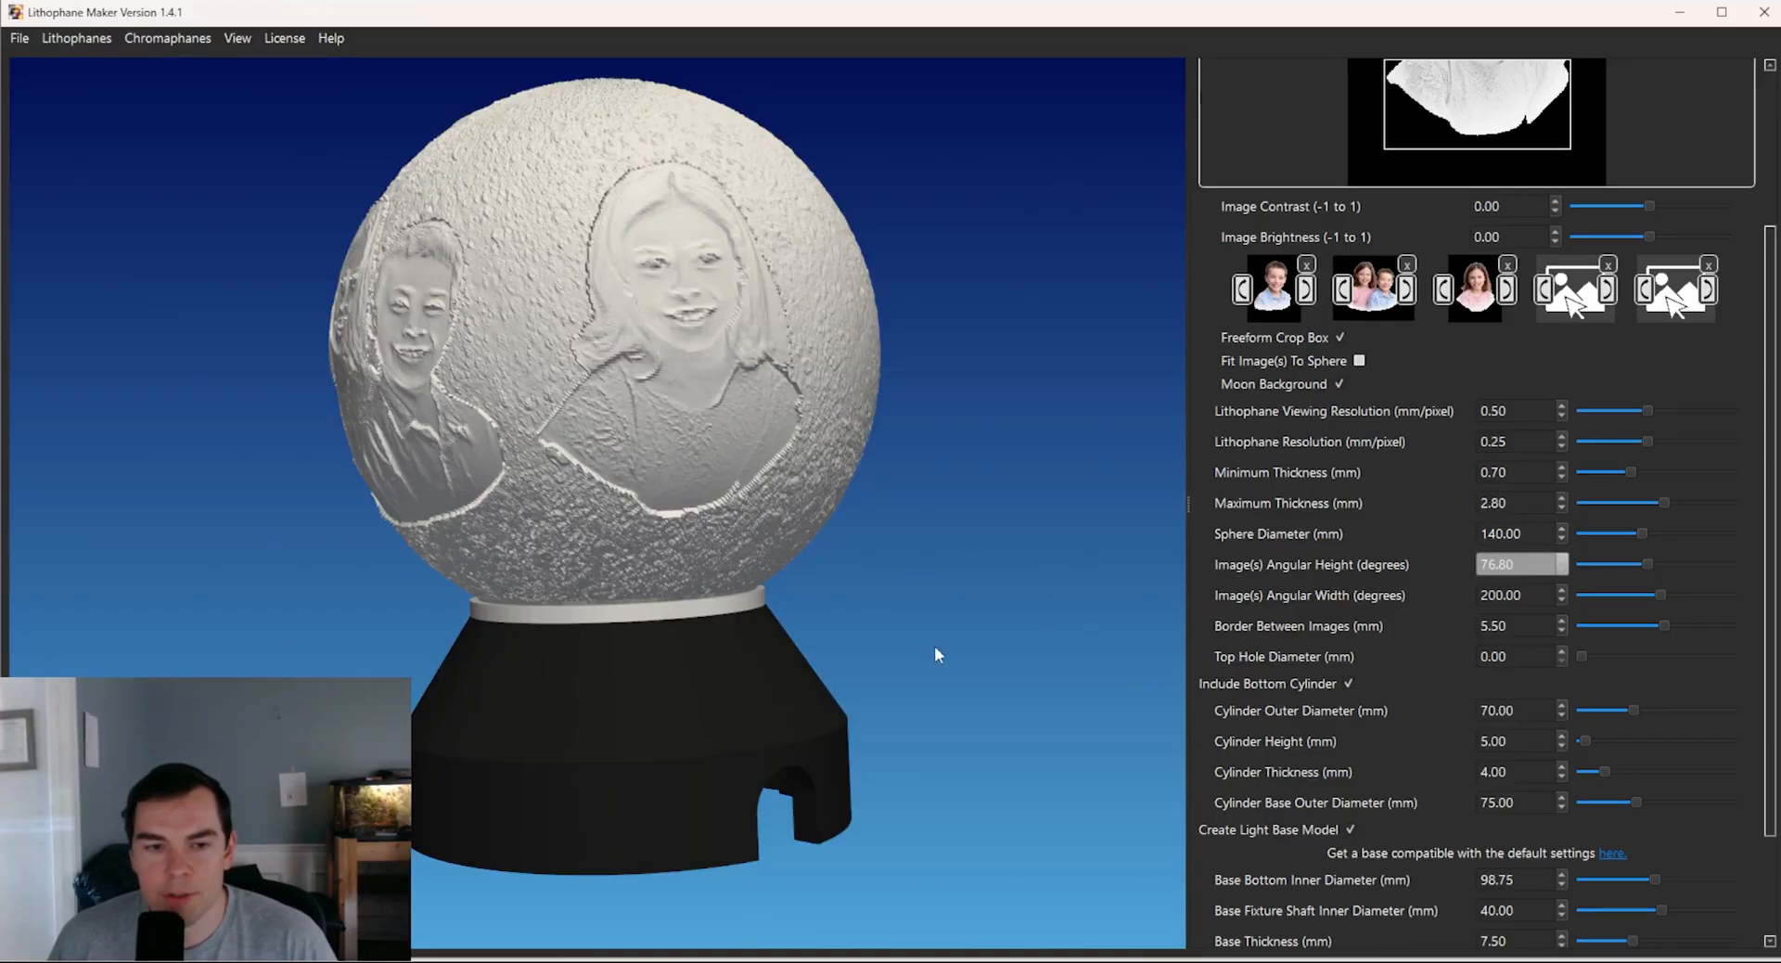
drag(862, 685, 809, 616)
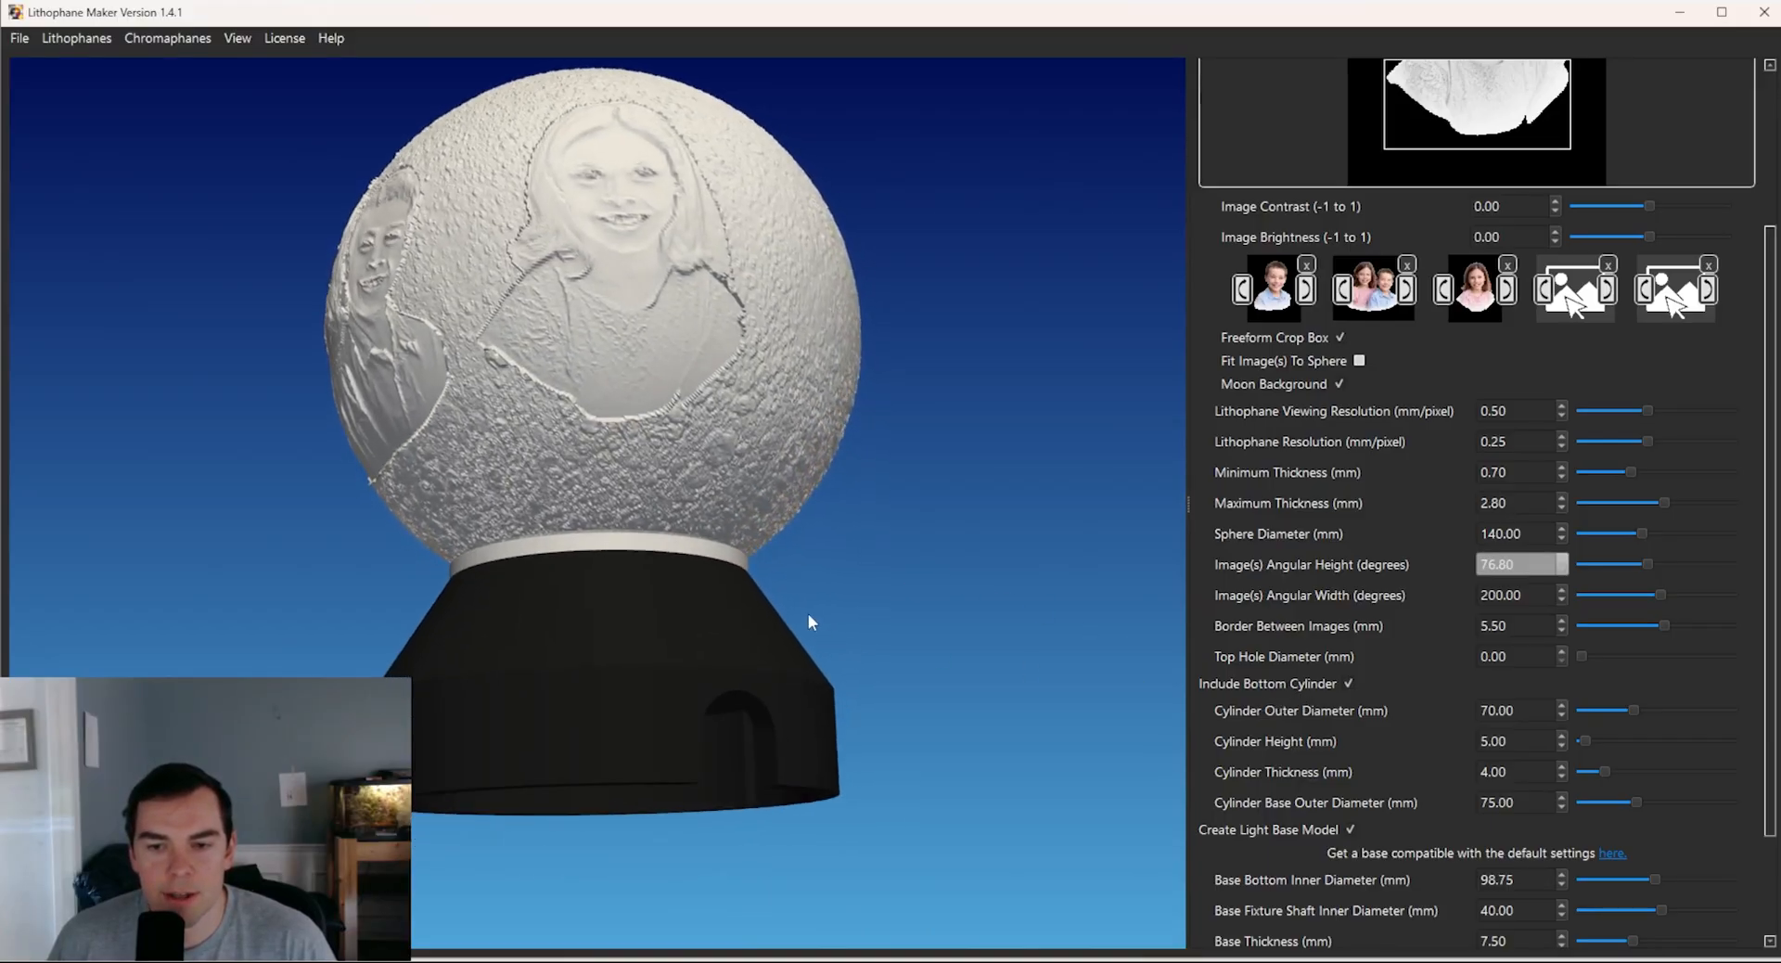
drag(786, 758, 777, 729)
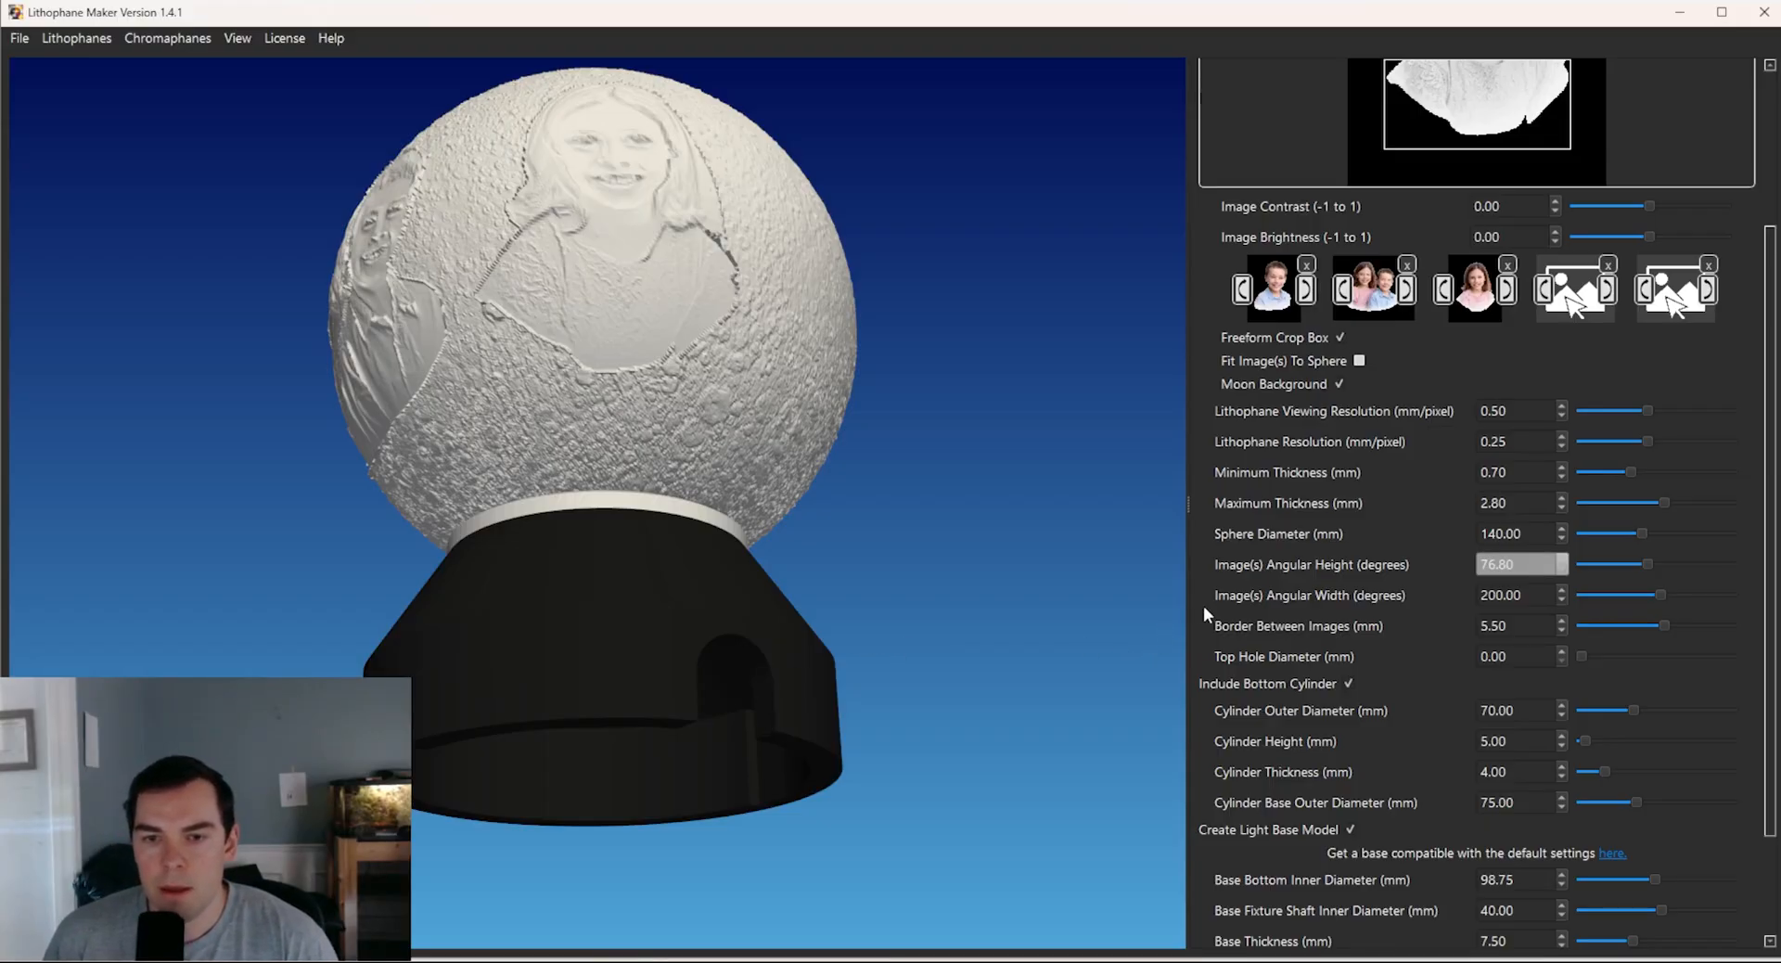
- Set the light base's overhang angle to 60 degrees and inspect the base from below and from the side
scroll(1200, 605, down, 3)
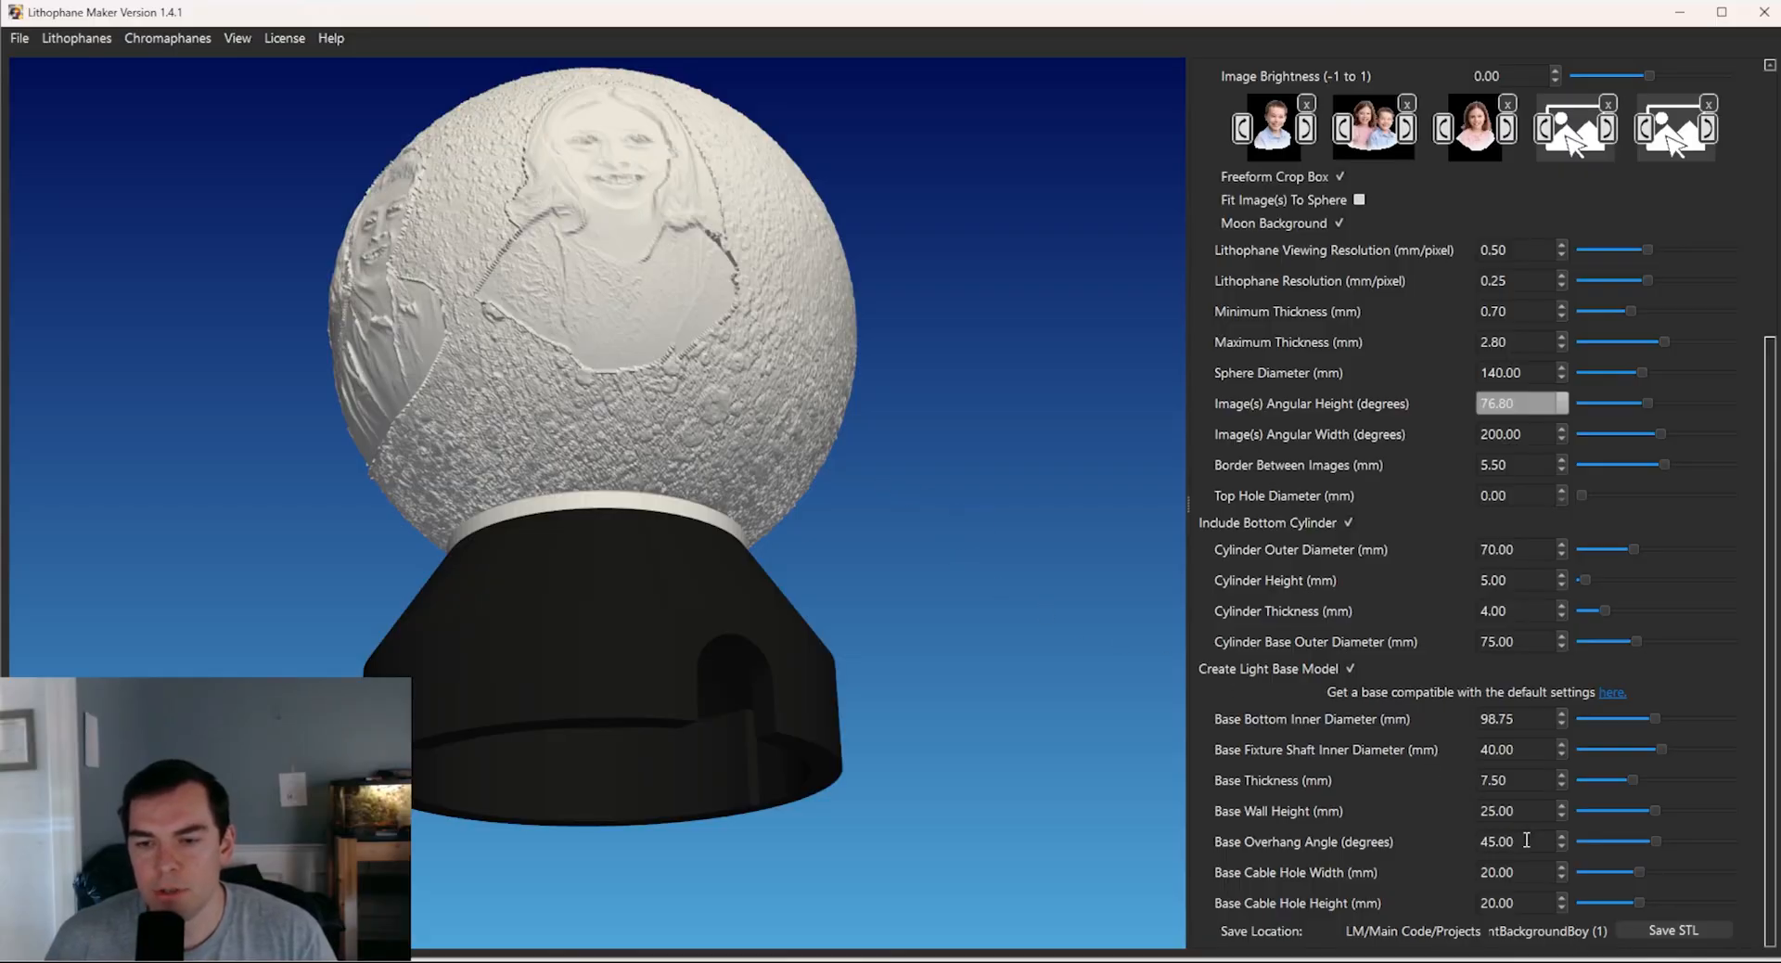
drag(1527, 840, 1473, 840)
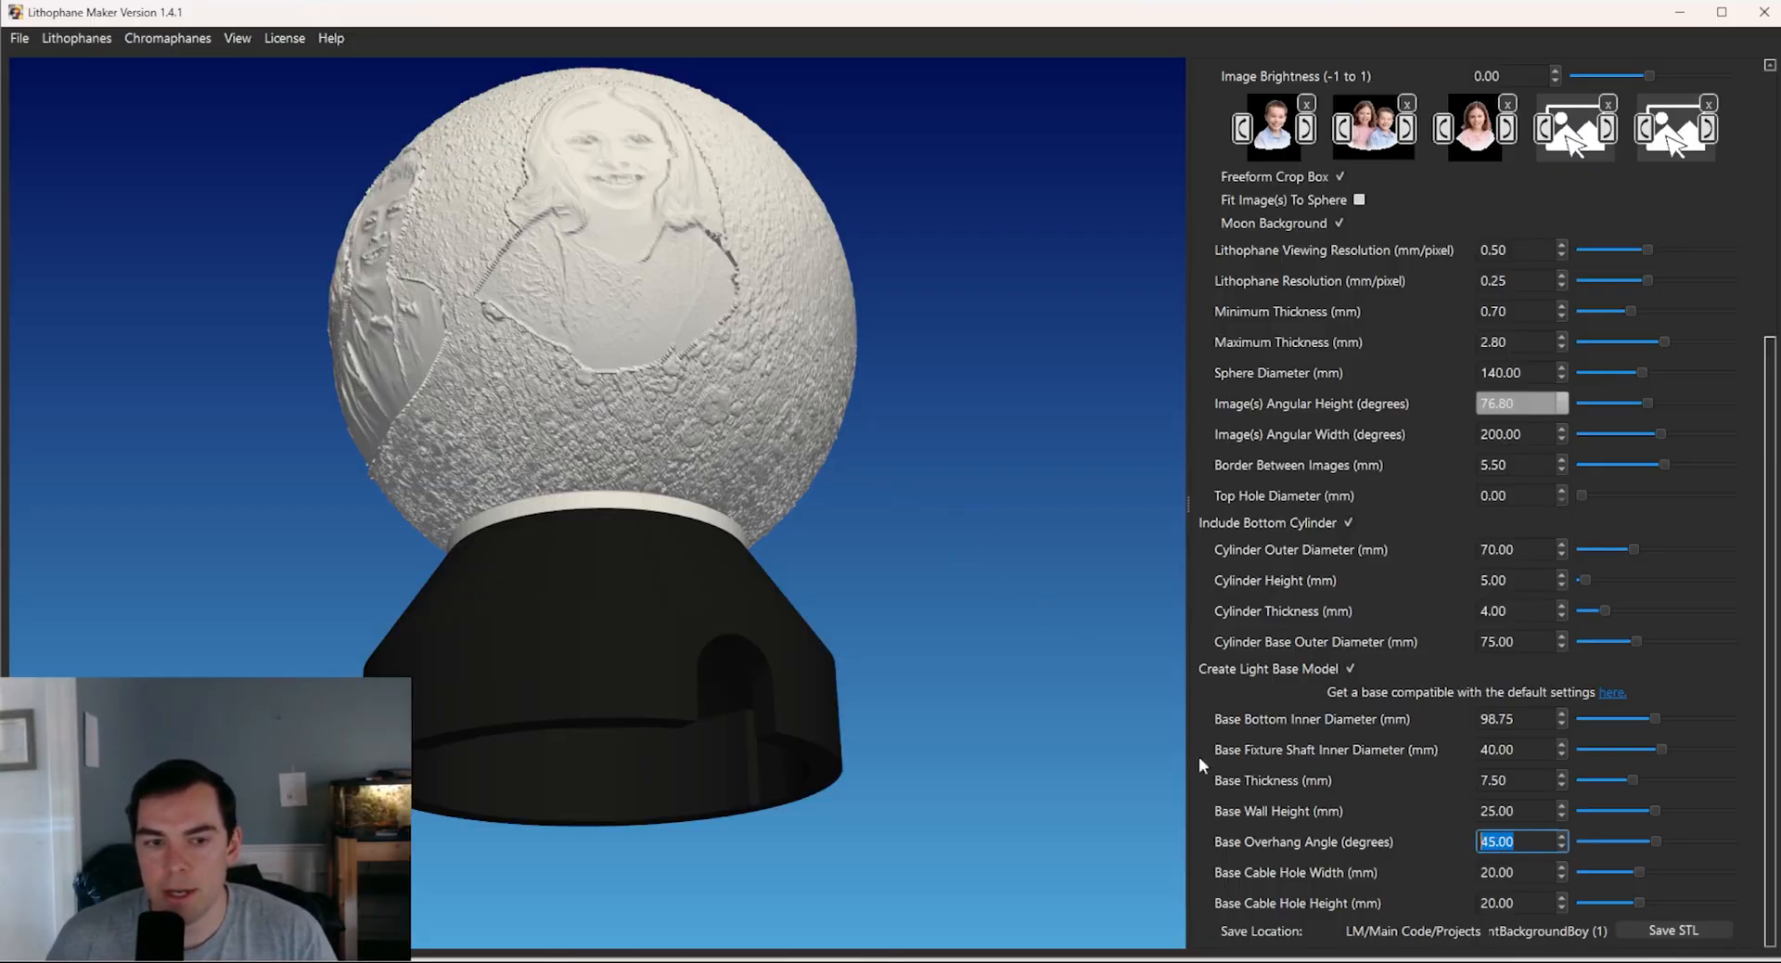
click(847, 614)
drag(846, 614, 907, 516)
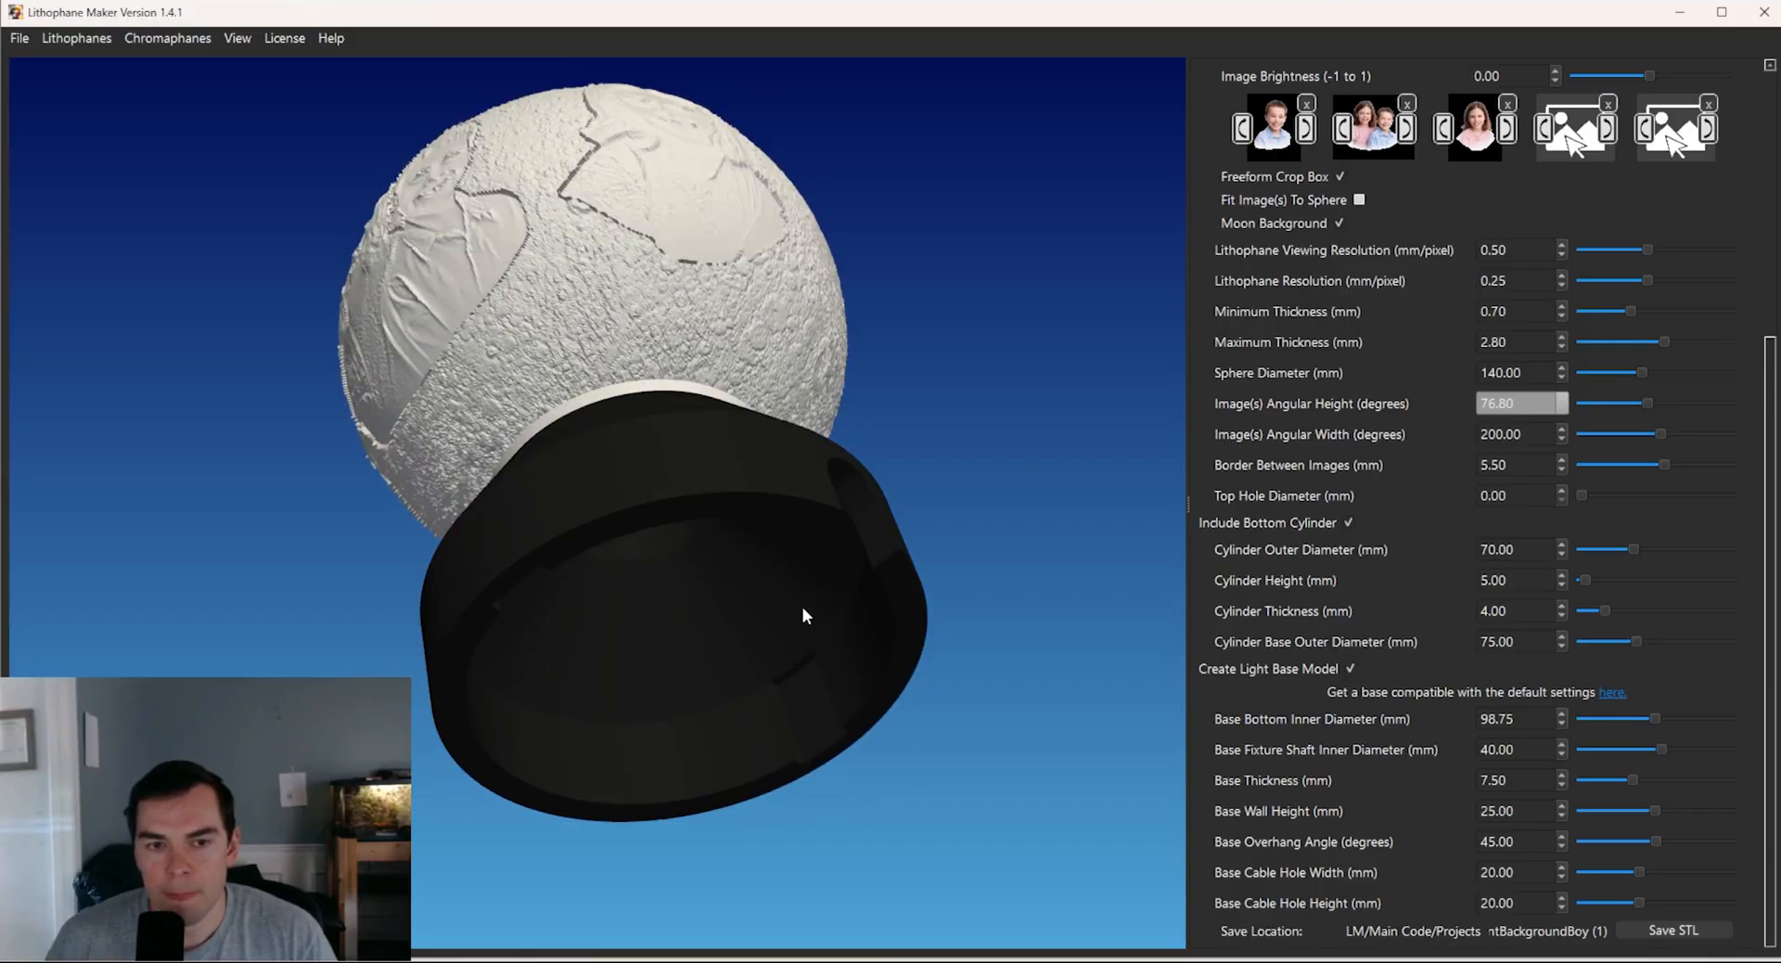
drag(1518, 840, 1461, 828)
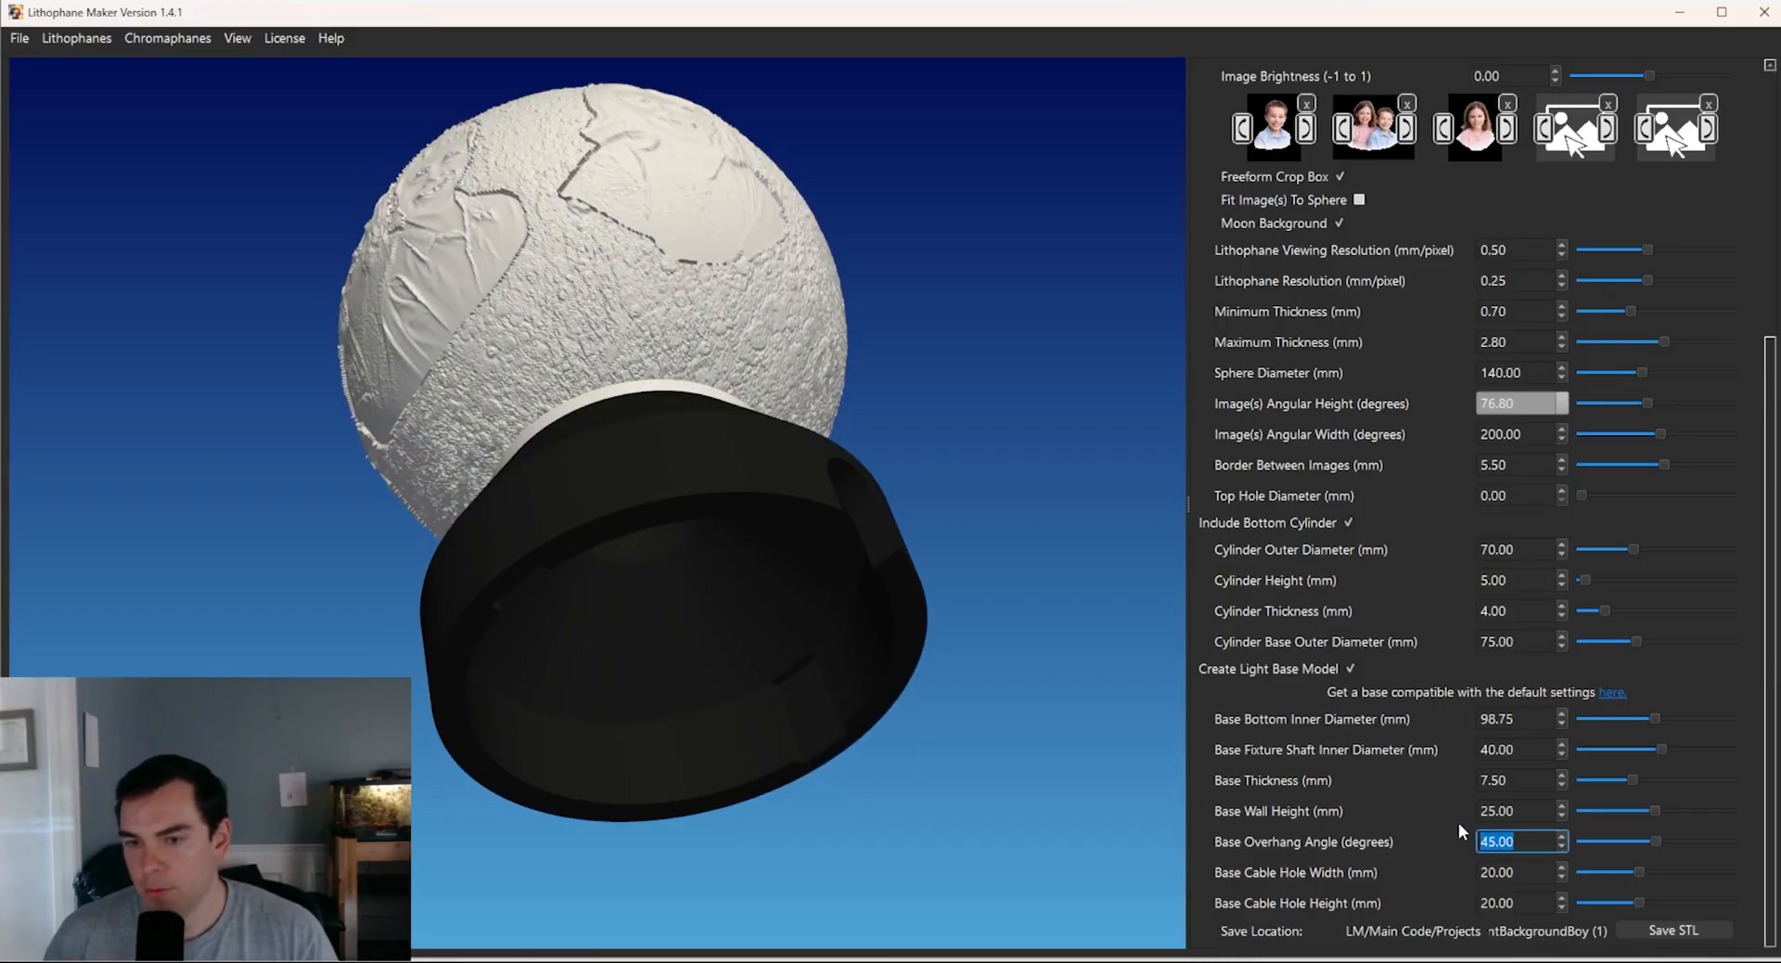
text(60)
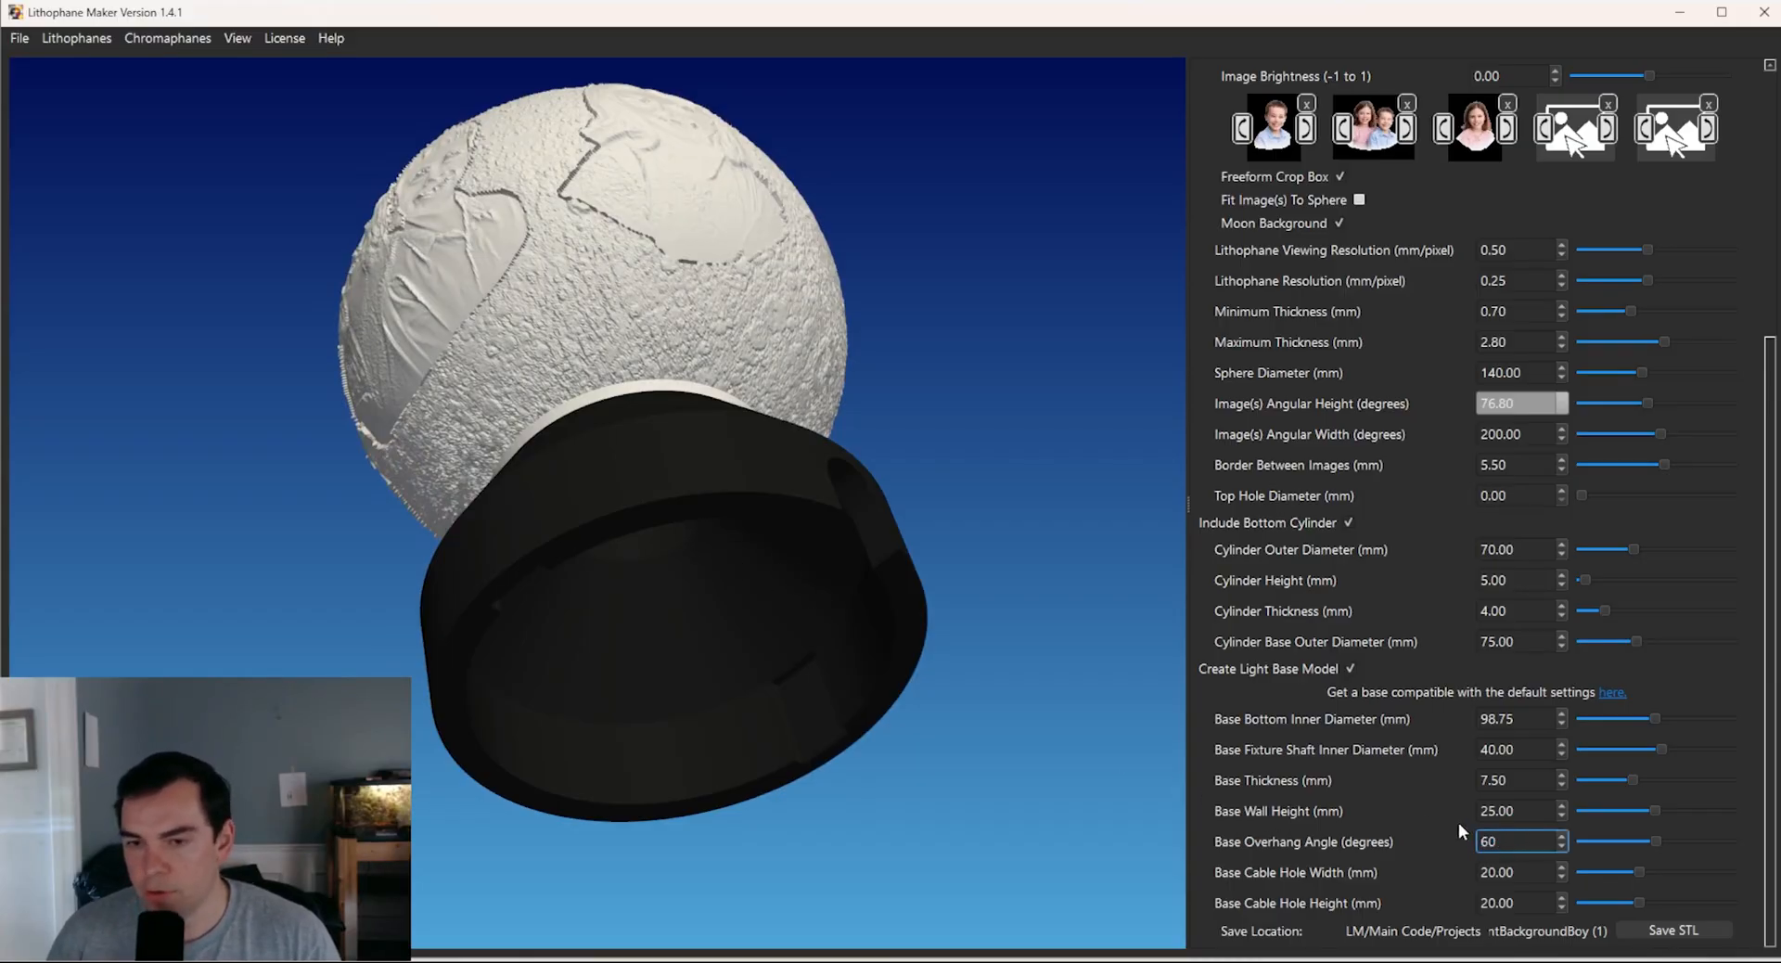
key(Return)
drag(1001, 566, 872, 668)
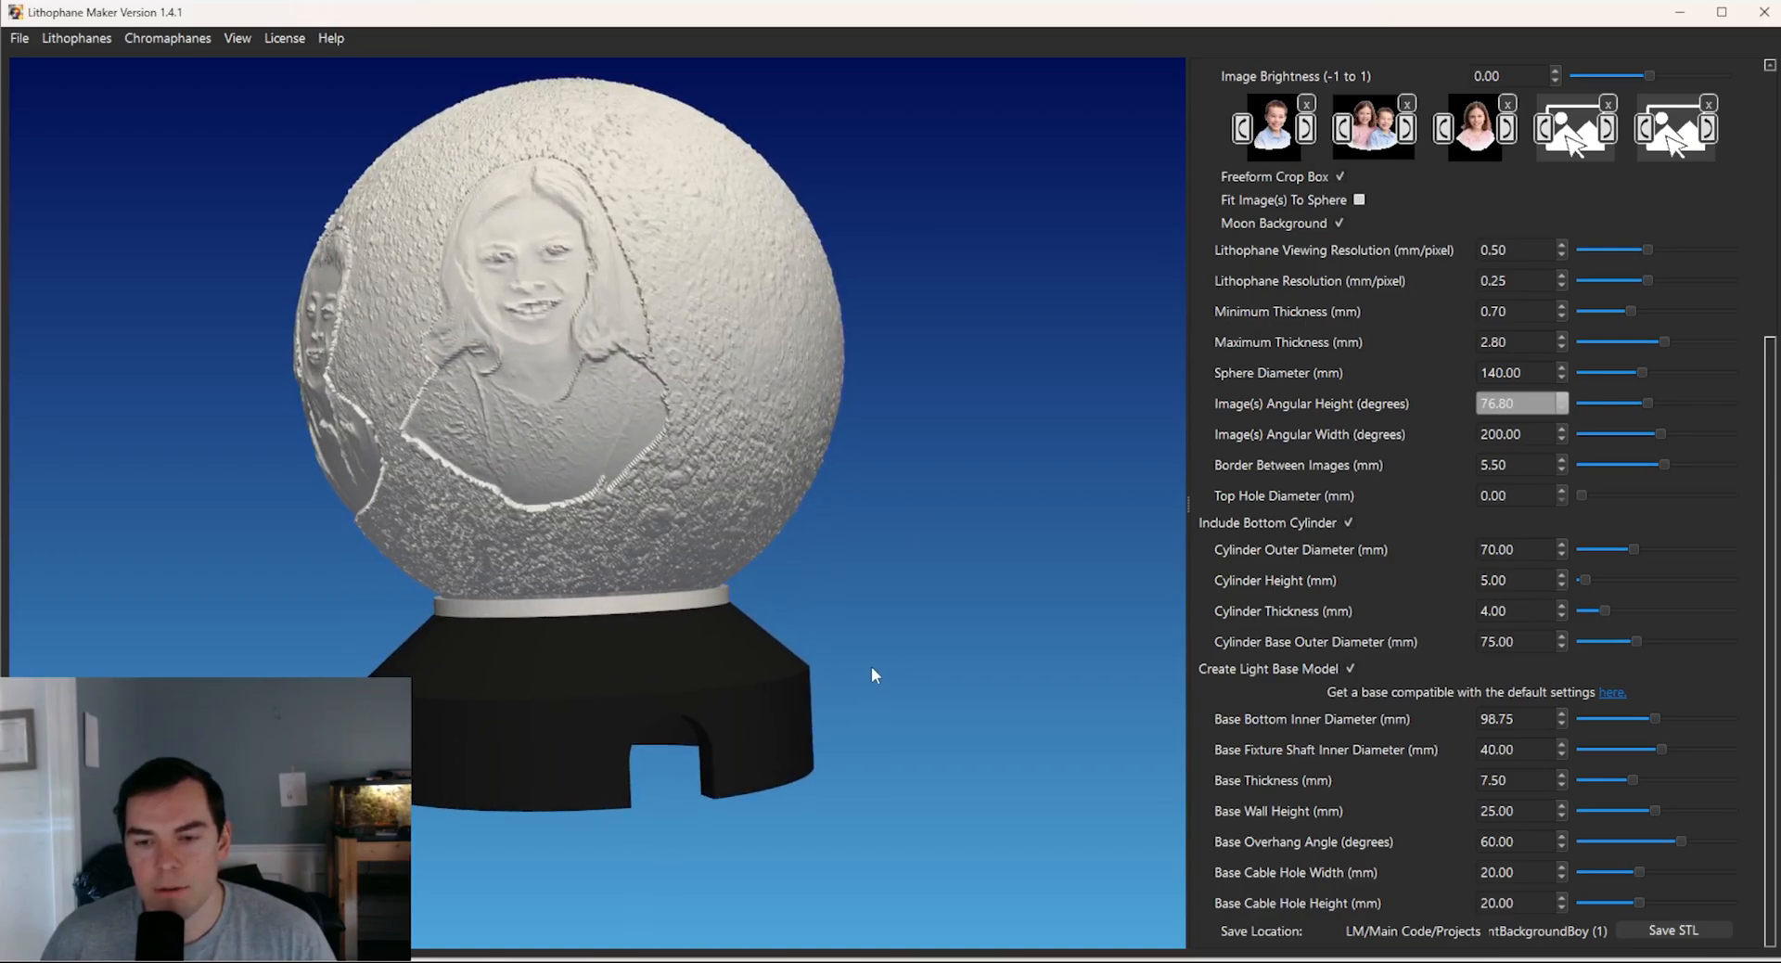
drag(872, 673, 699, 618)
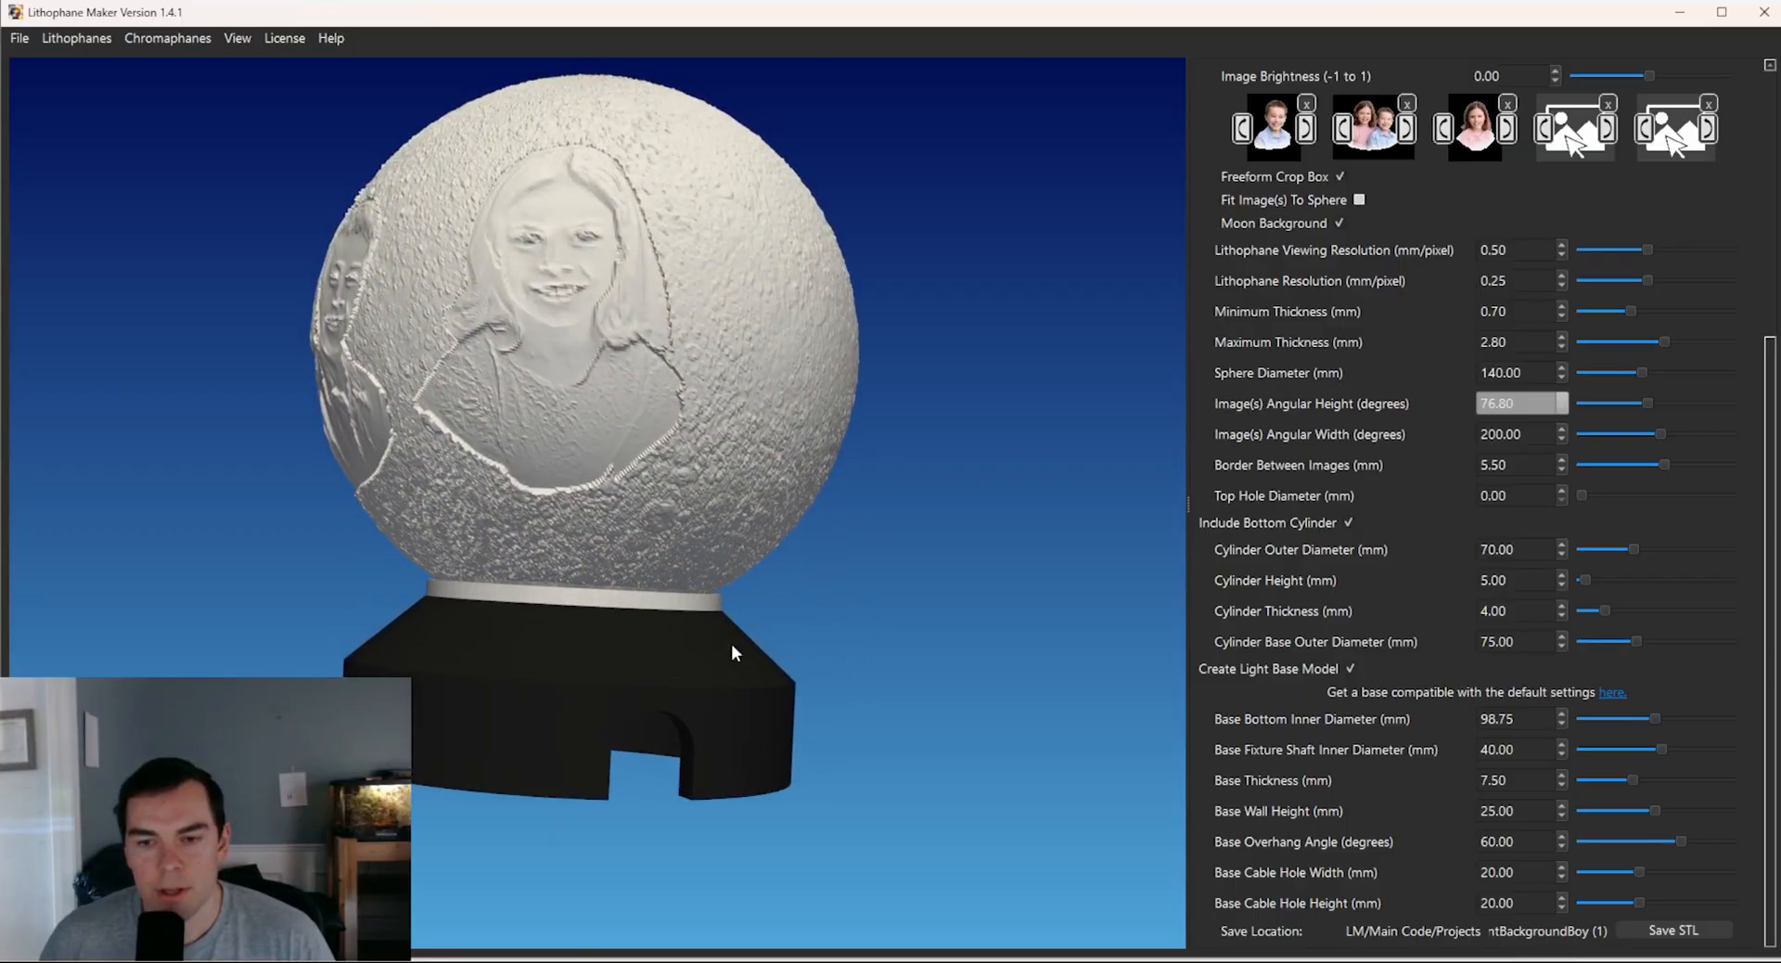
- Set the light base's overhang angle to 55 degrees
double_click(1517, 840)
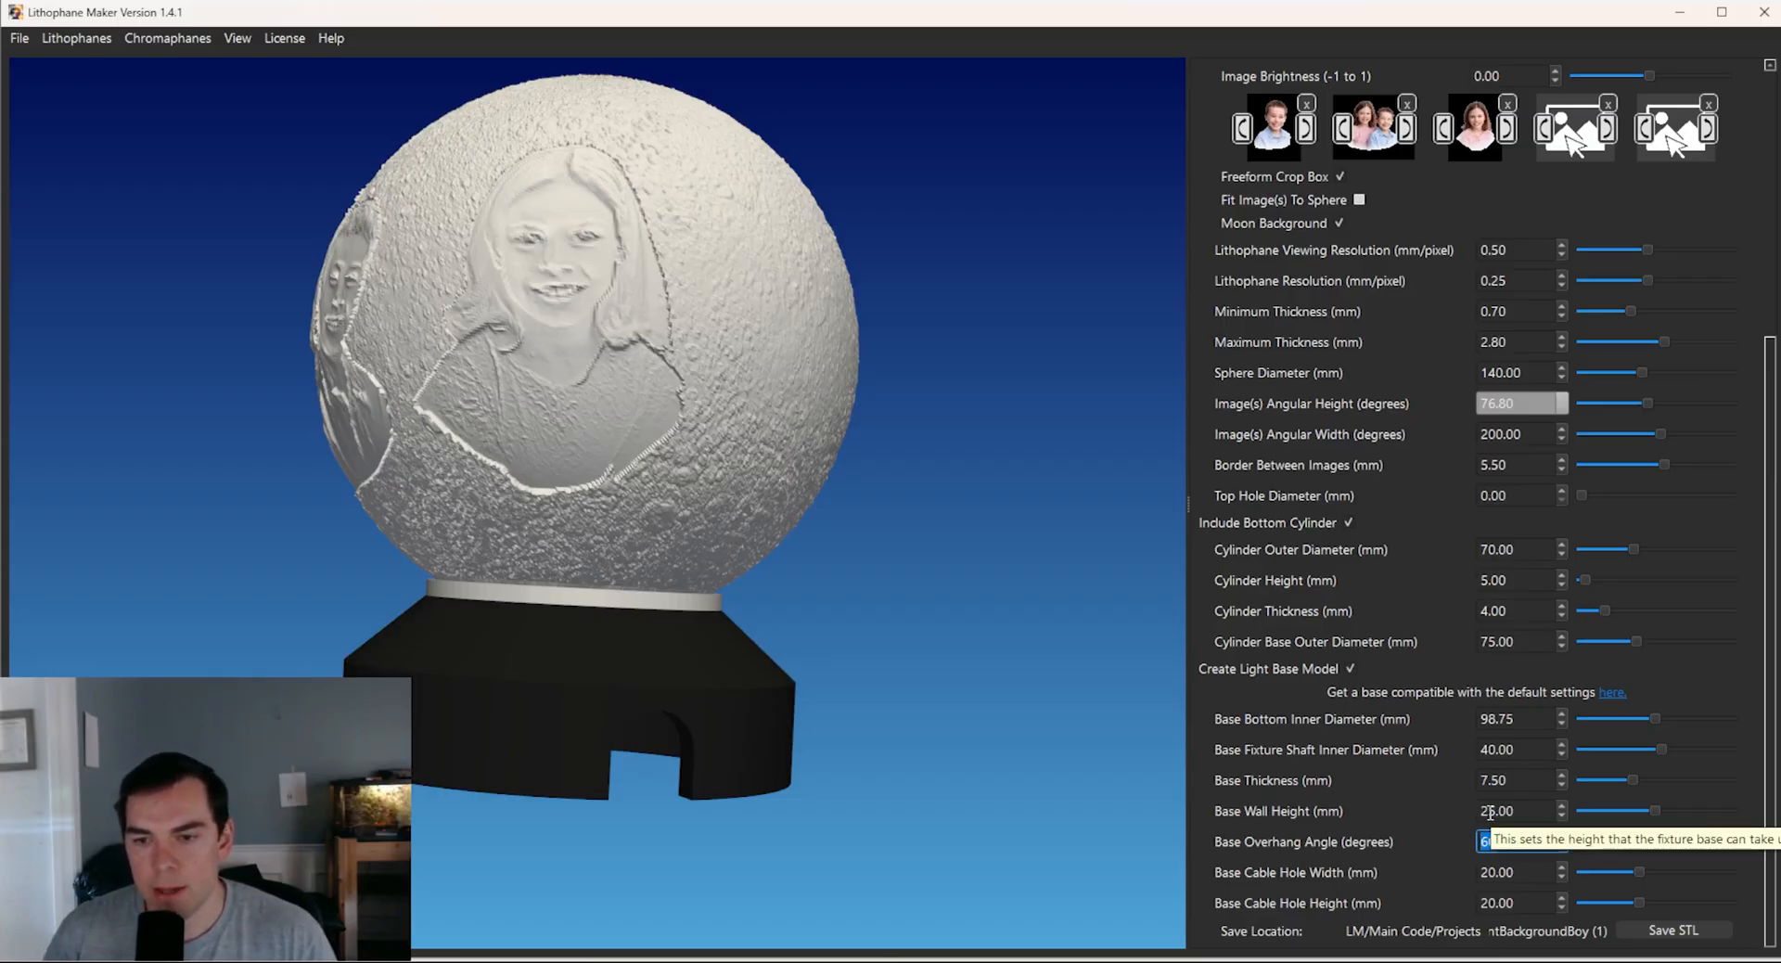
click(1125, 711)
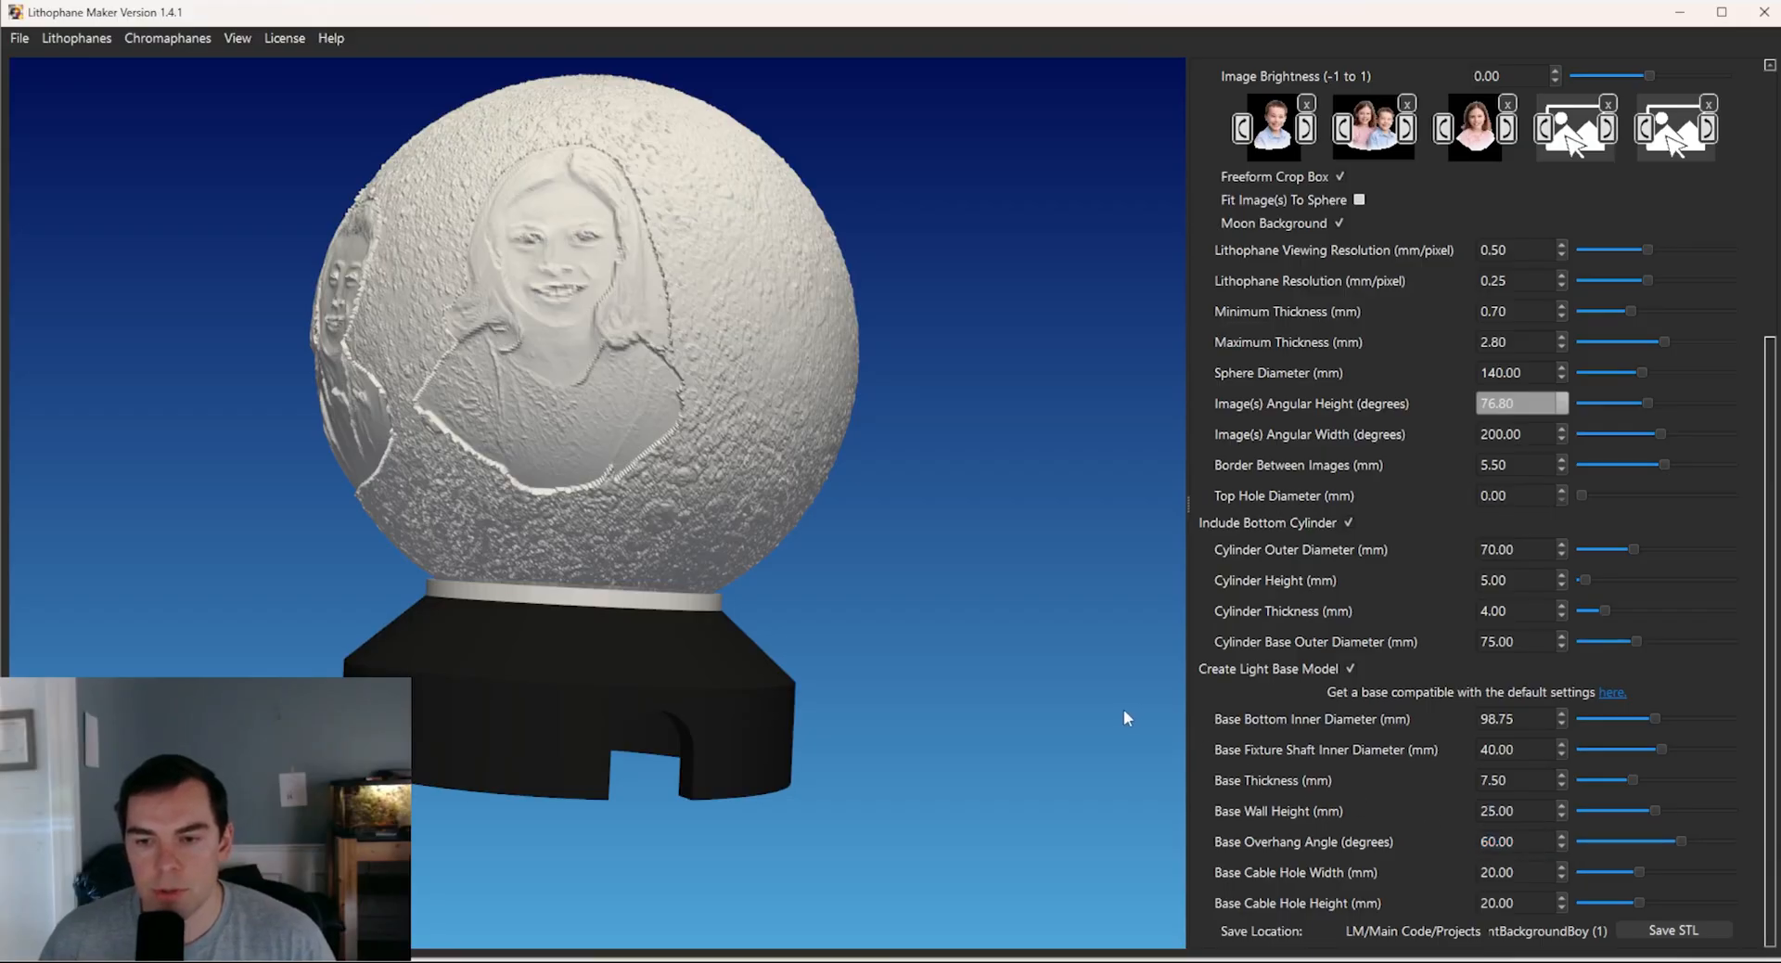
double_click(1504, 841)
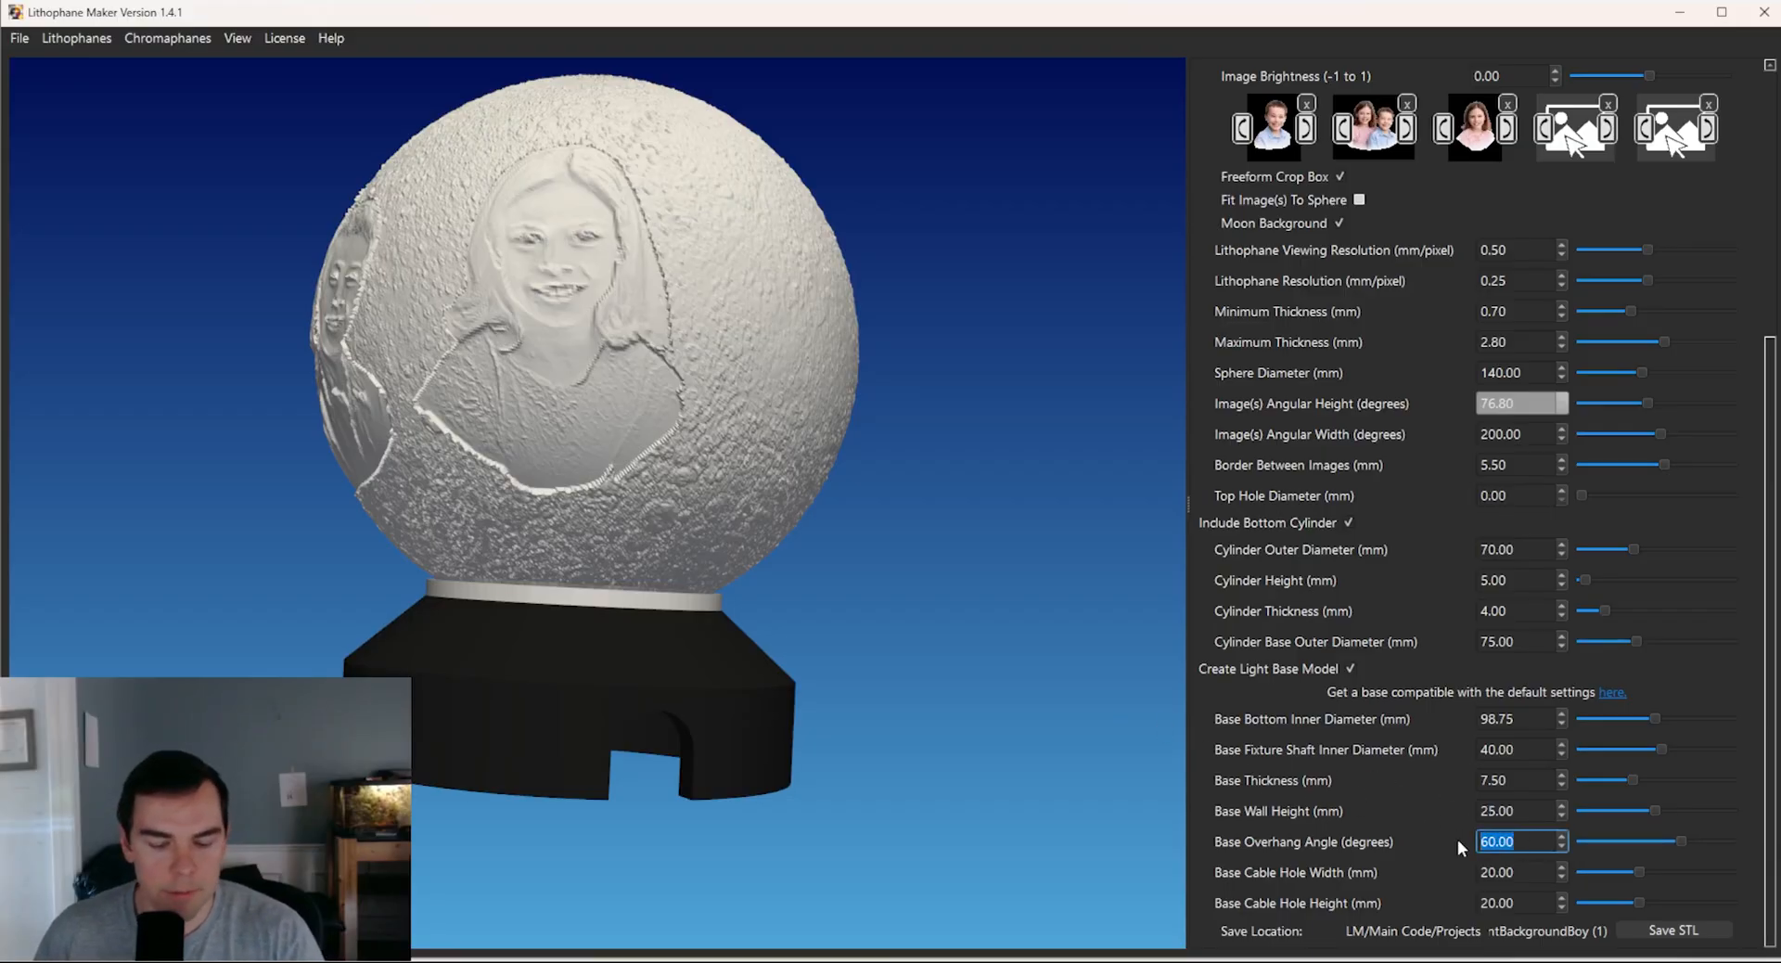
click(1072, 709)
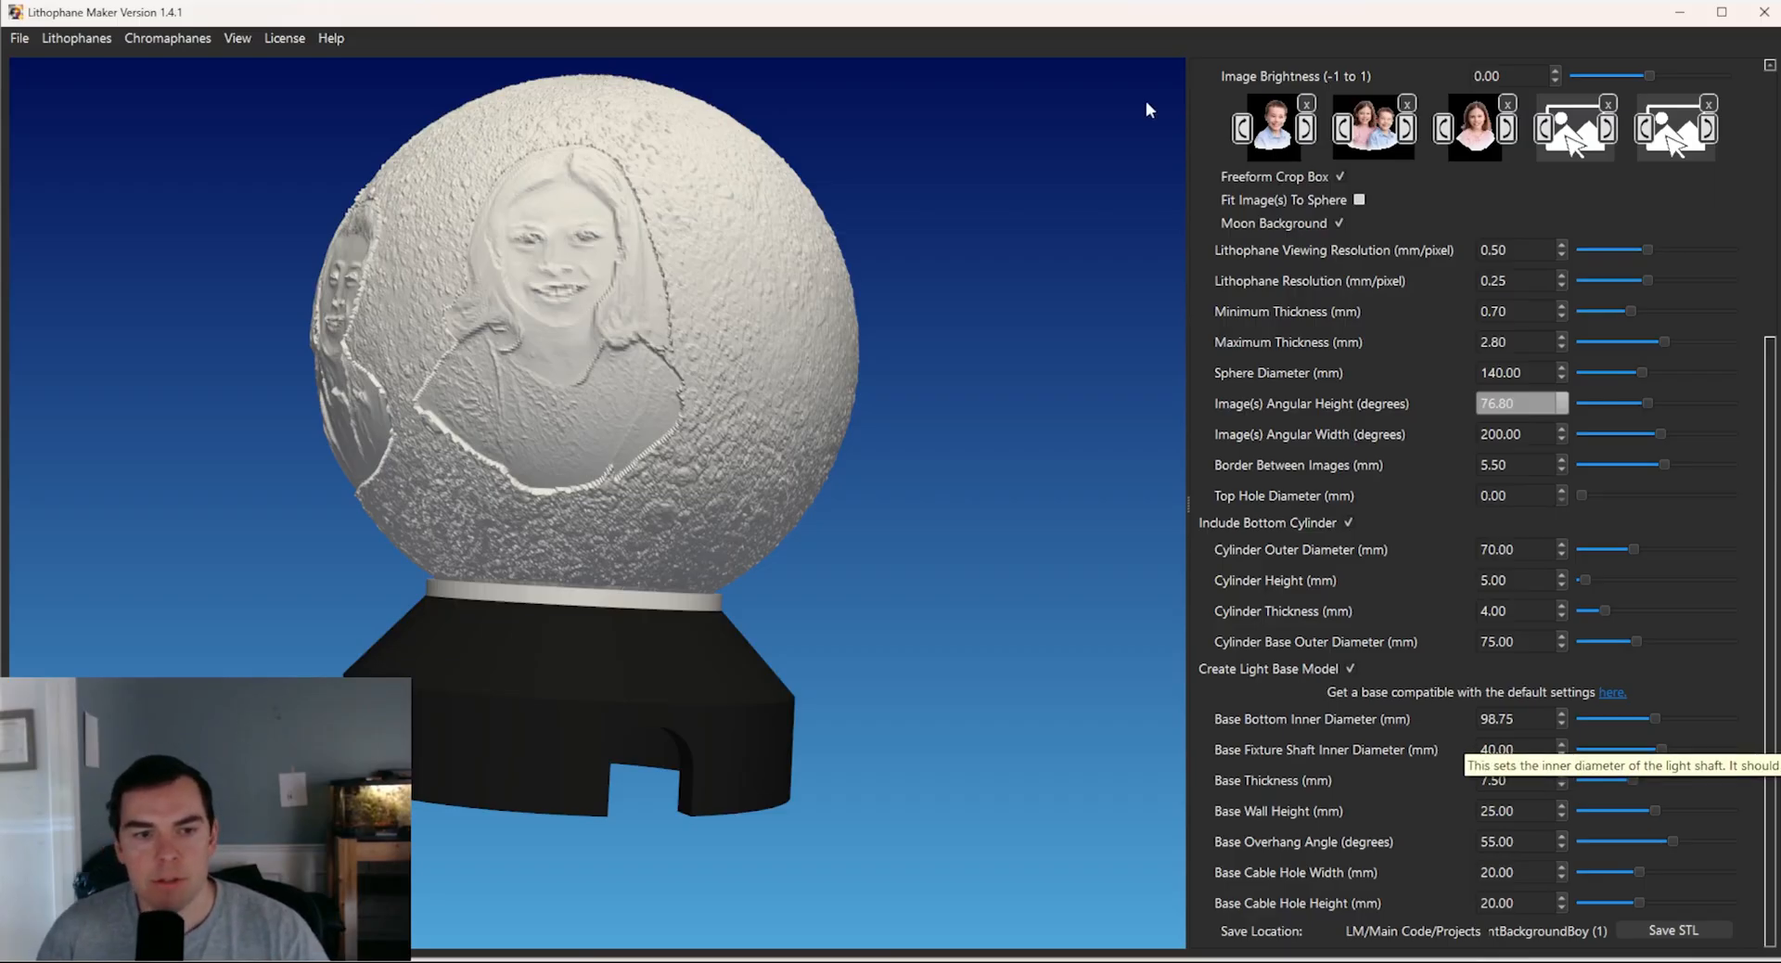
- Try a fixture shaft inner diameter of 42.59 mm on the light base while viewing it from below, and return it to 40 mm
drag(867, 724, 954, 454)
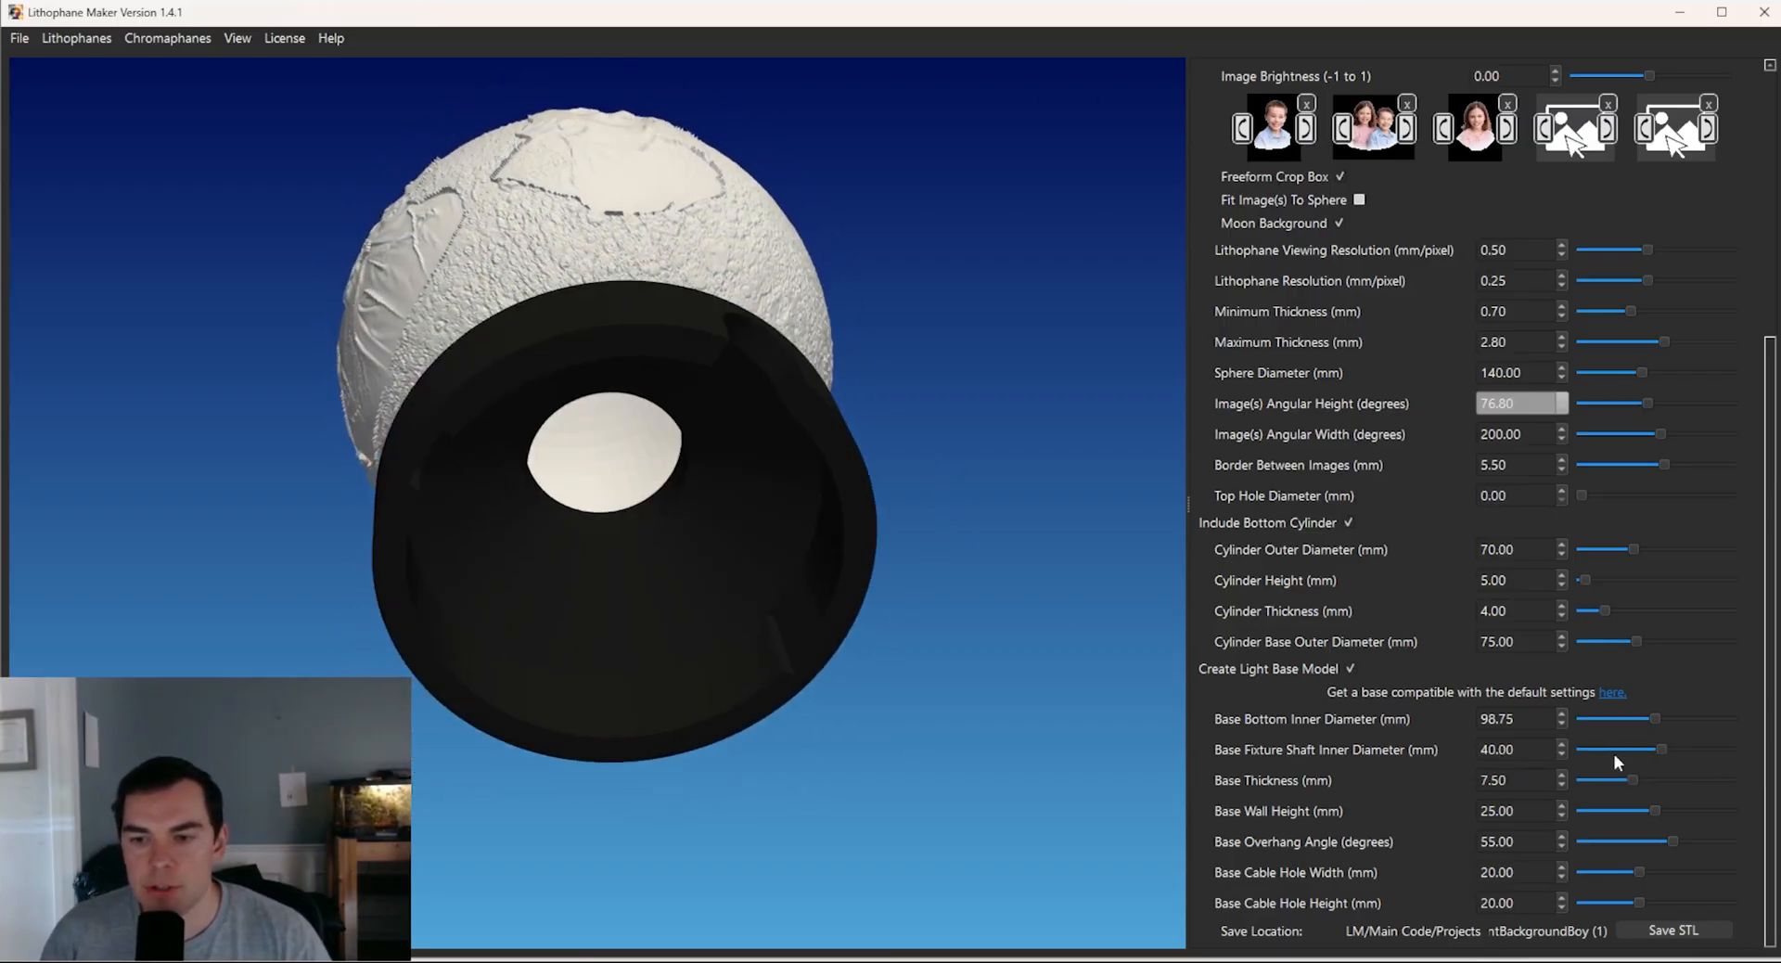
drag(1663, 750, 1668, 749)
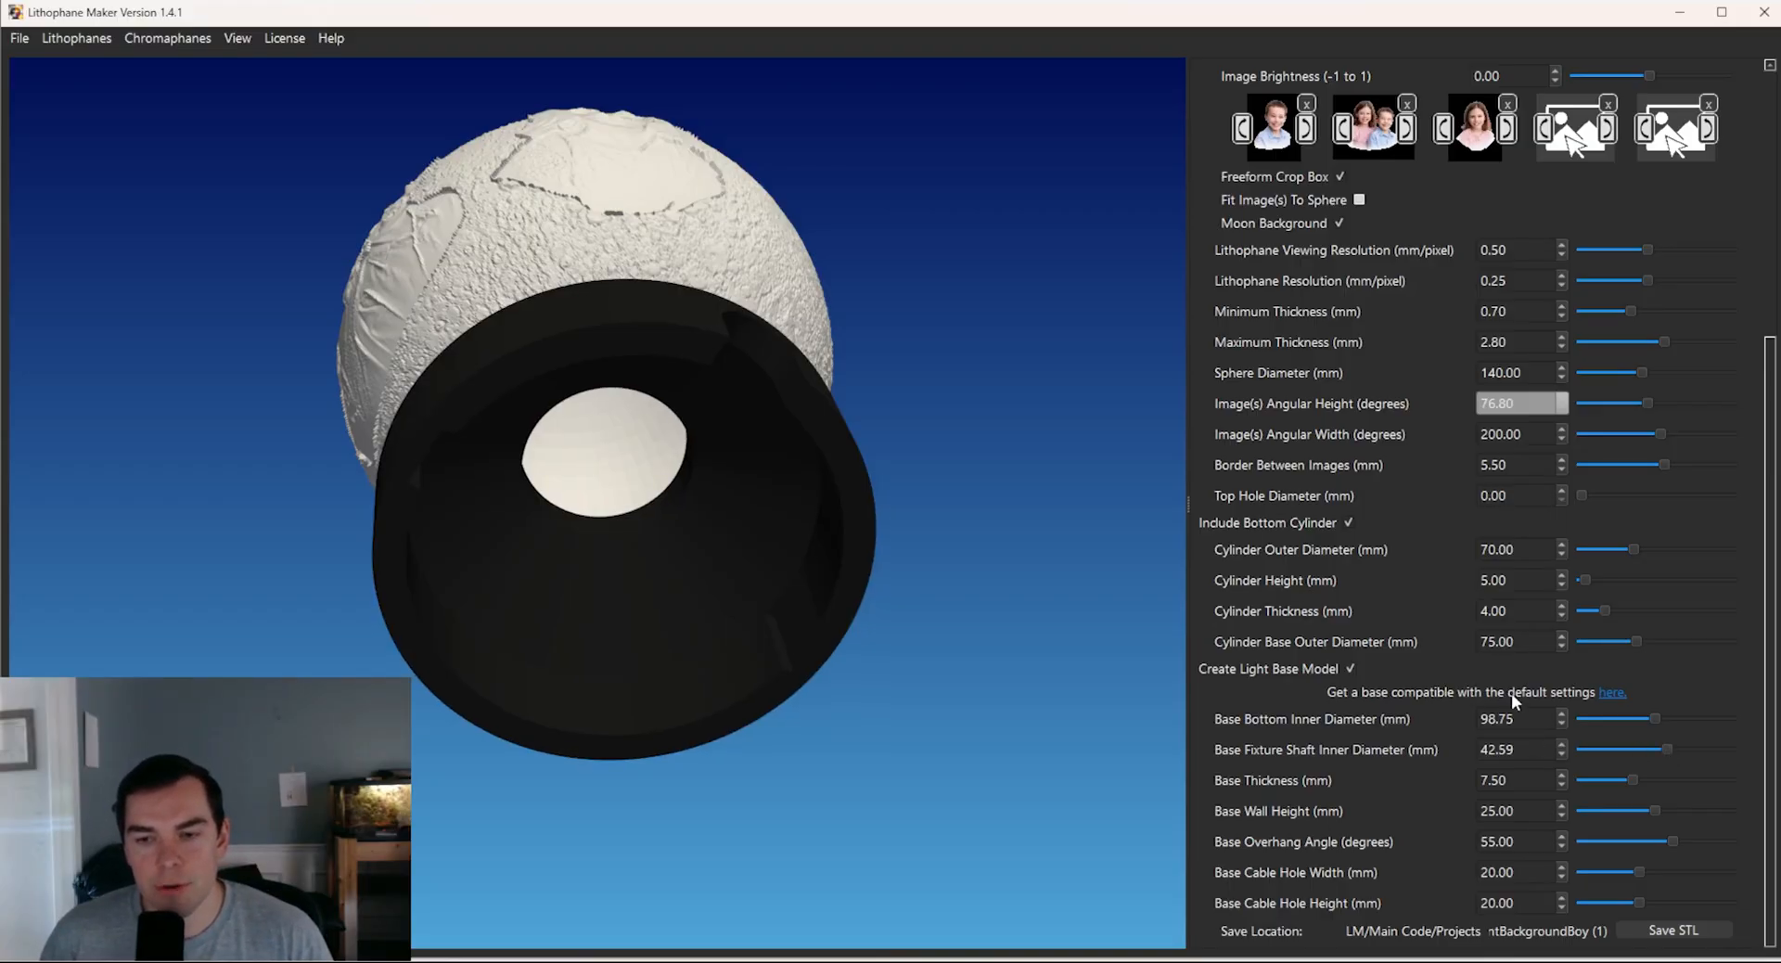
drag(1526, 749, 1473, 744)
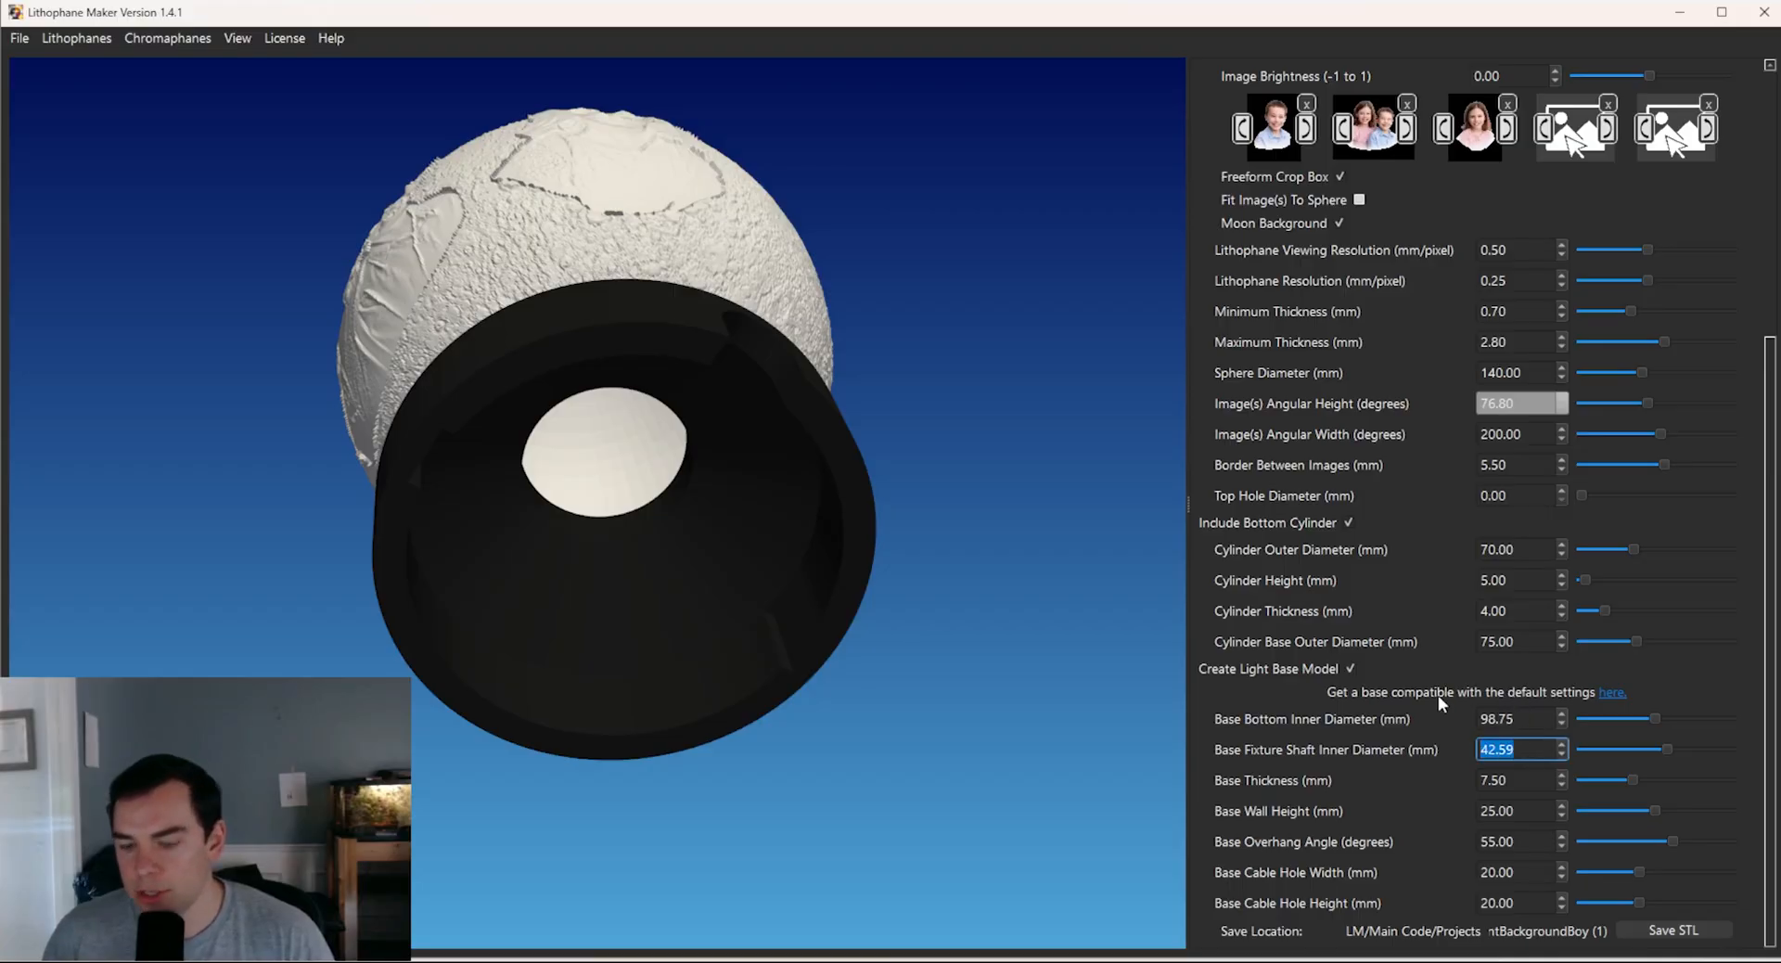
text(40)
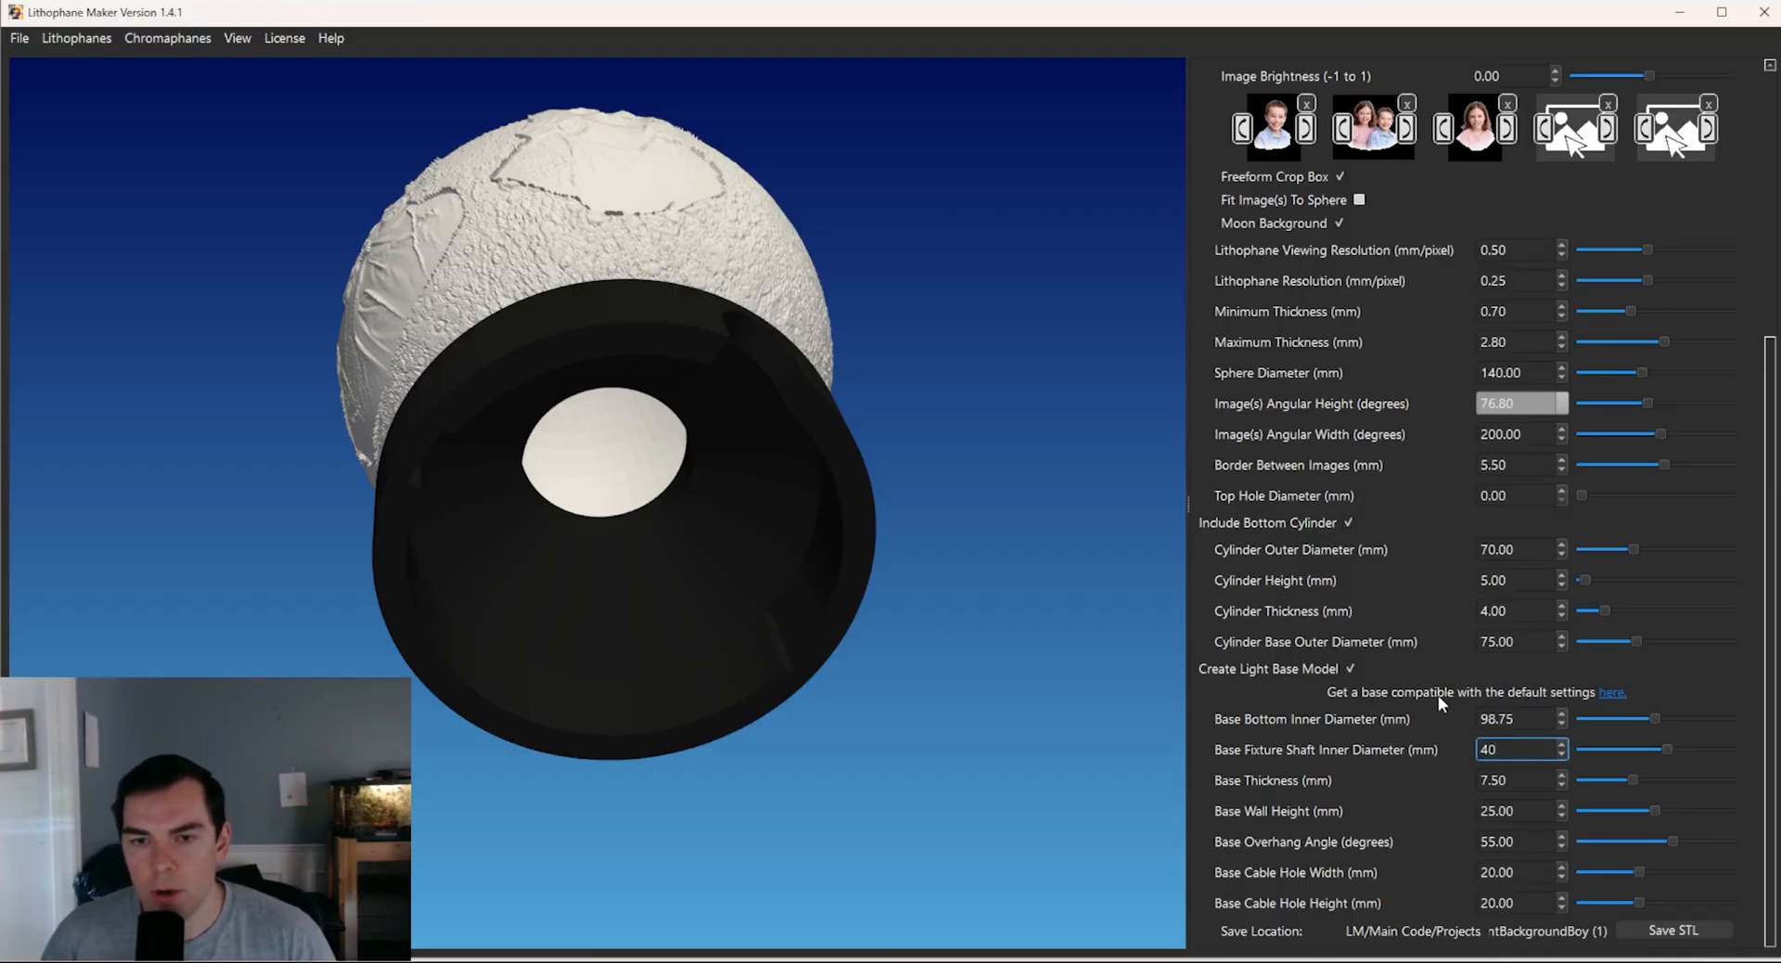
click(972, 655)
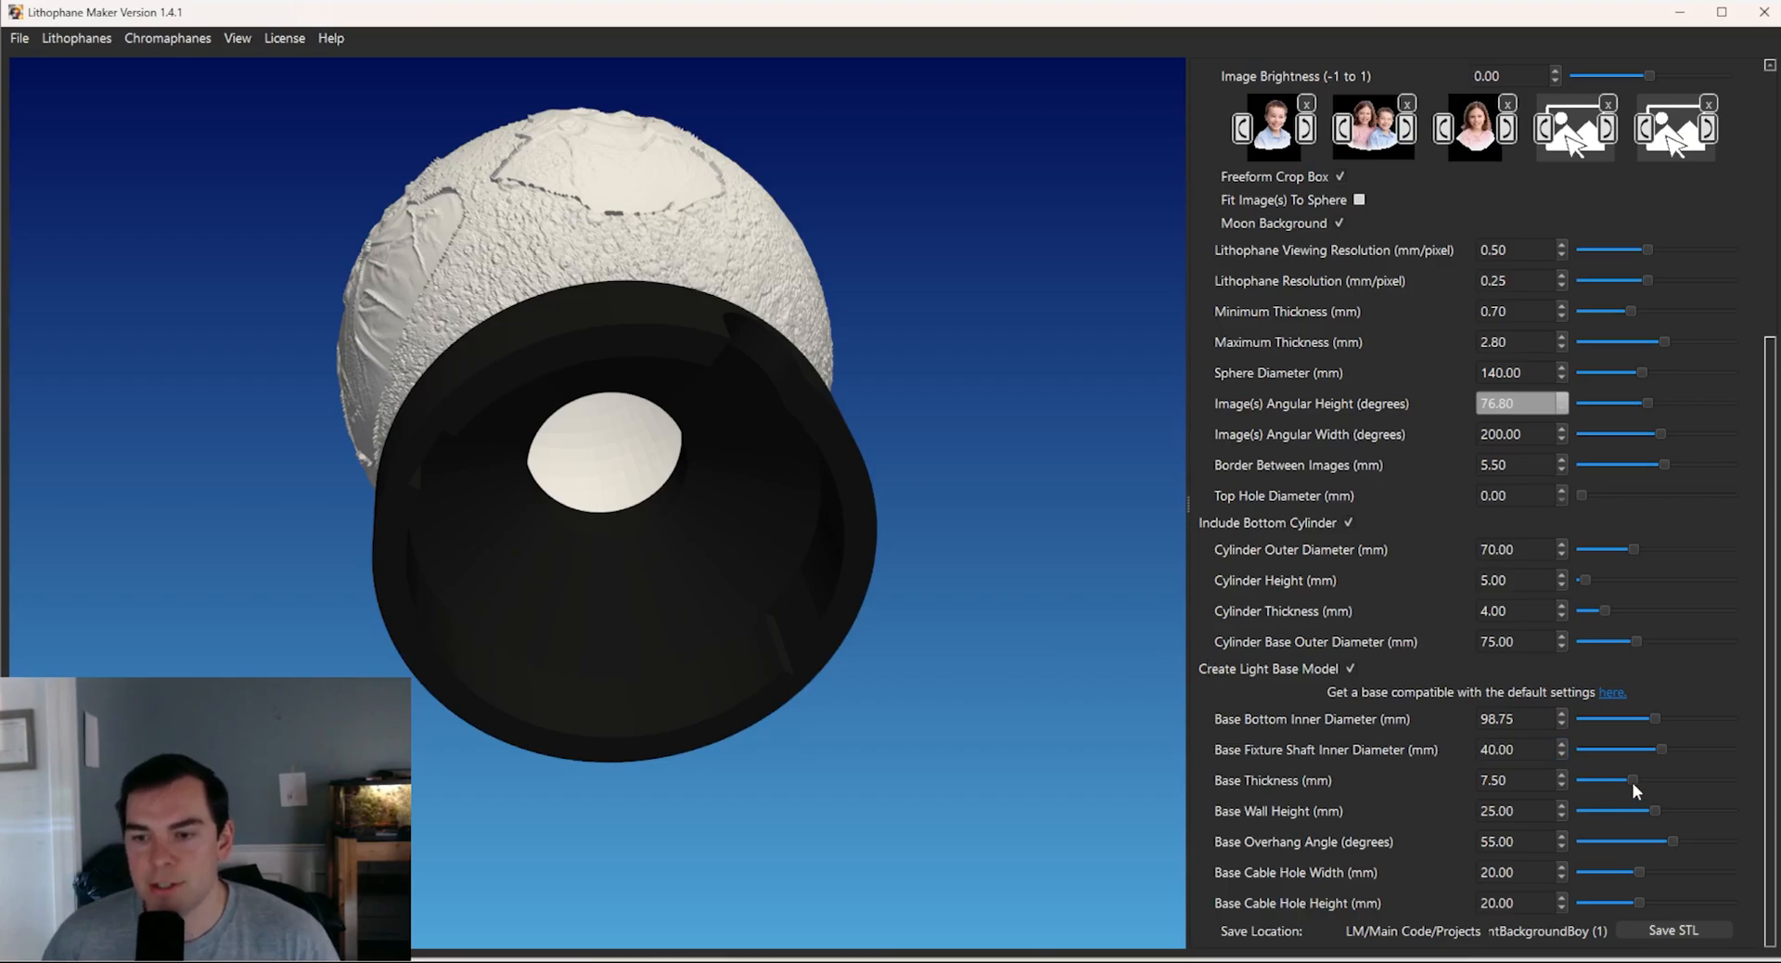
- Try a light base thickness of 8.51 mm, and set the thickness to 5 mm
mouse_move(1633, 782)
mouse_down()
mouse_move(1706, 778)
mouse_move(1641, 779)
mouse_up()
double_click(1508, 780)
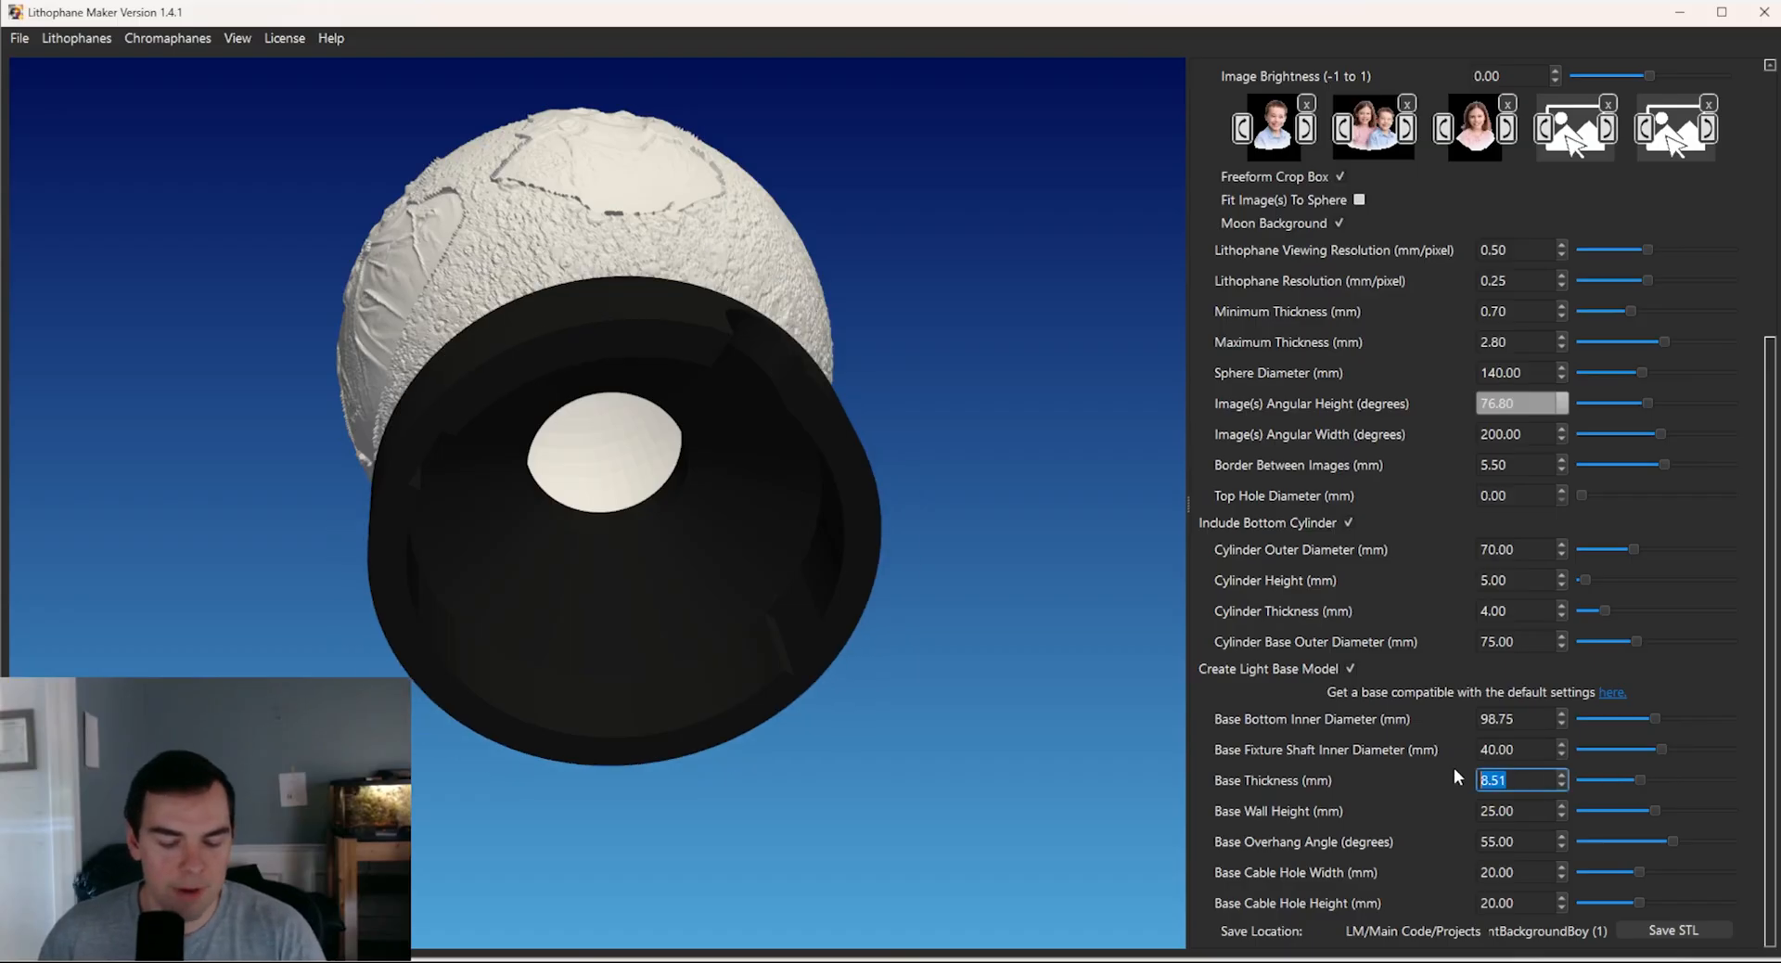
text(5)
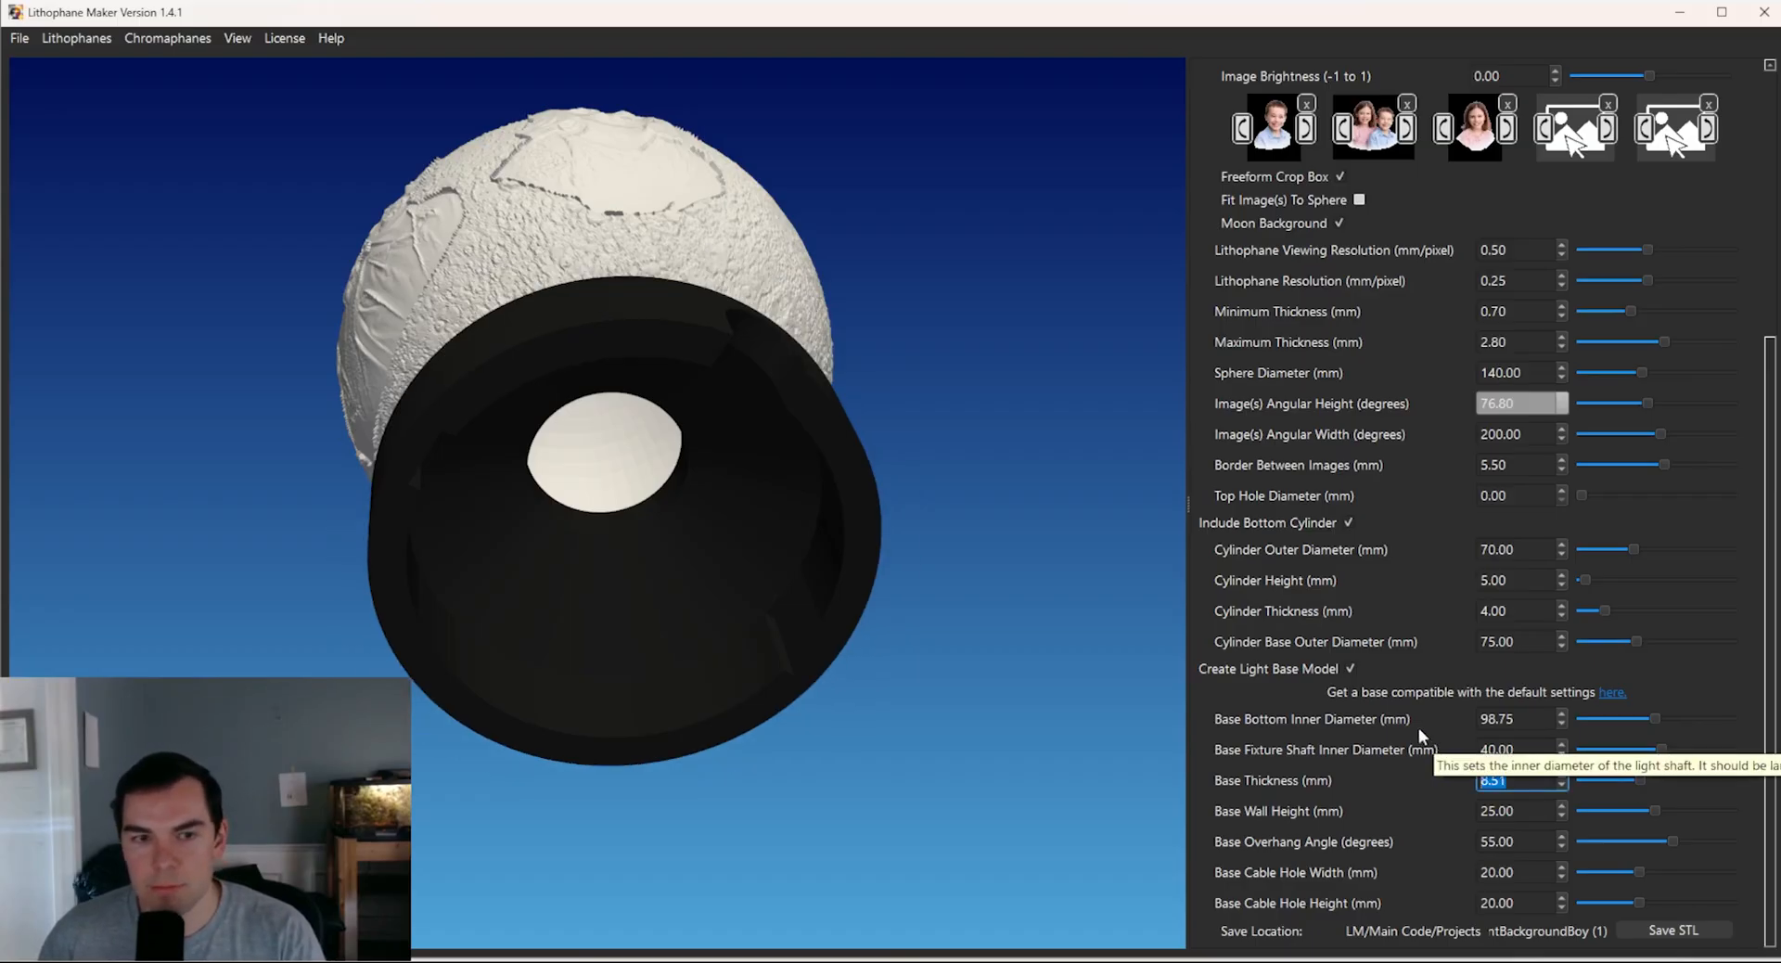
key(Return)
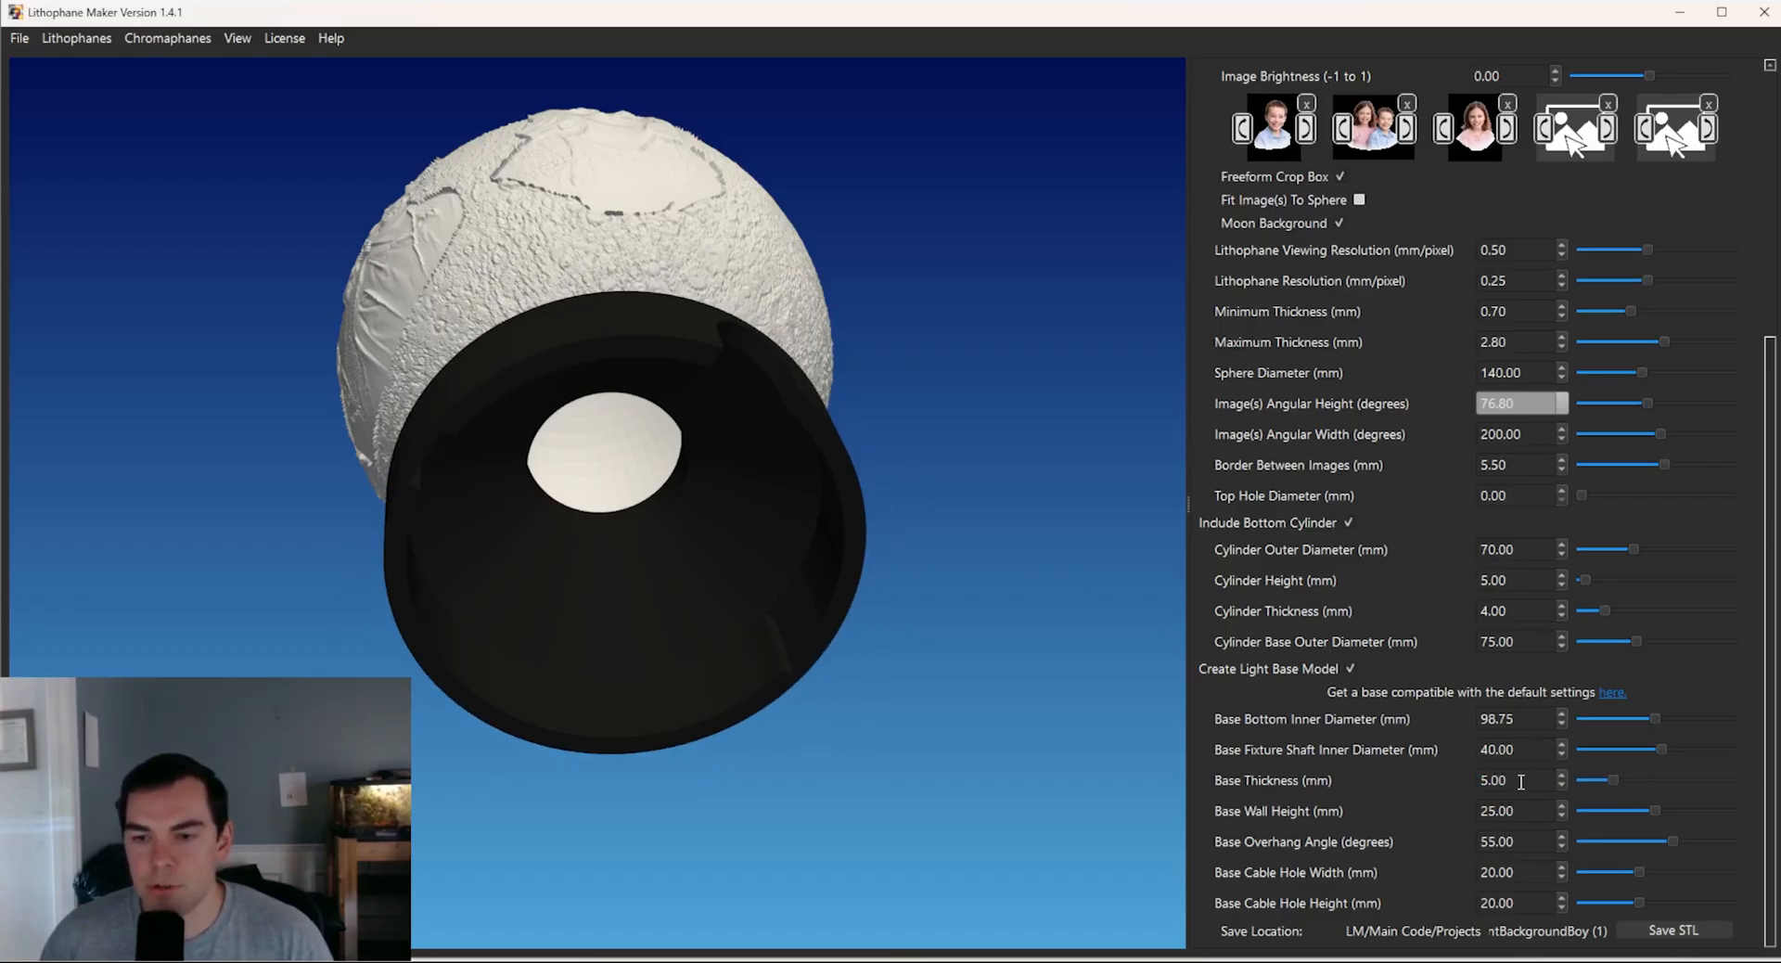
double_click(1521, 782)
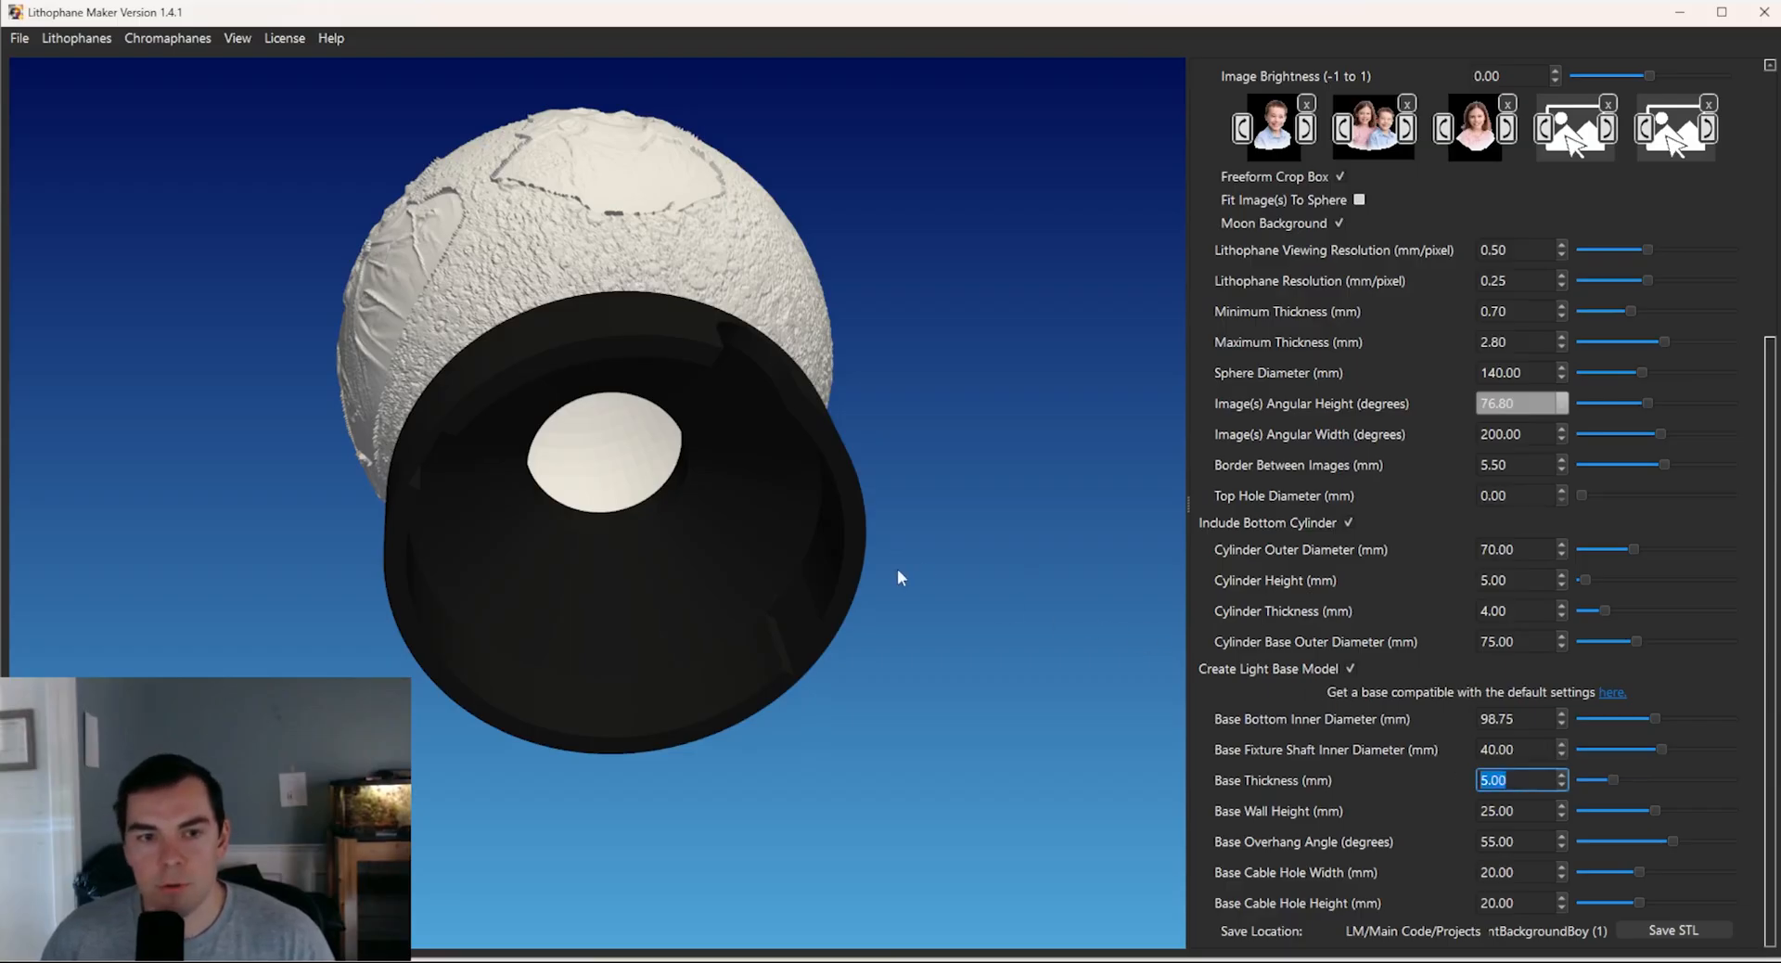
click(952, 556)
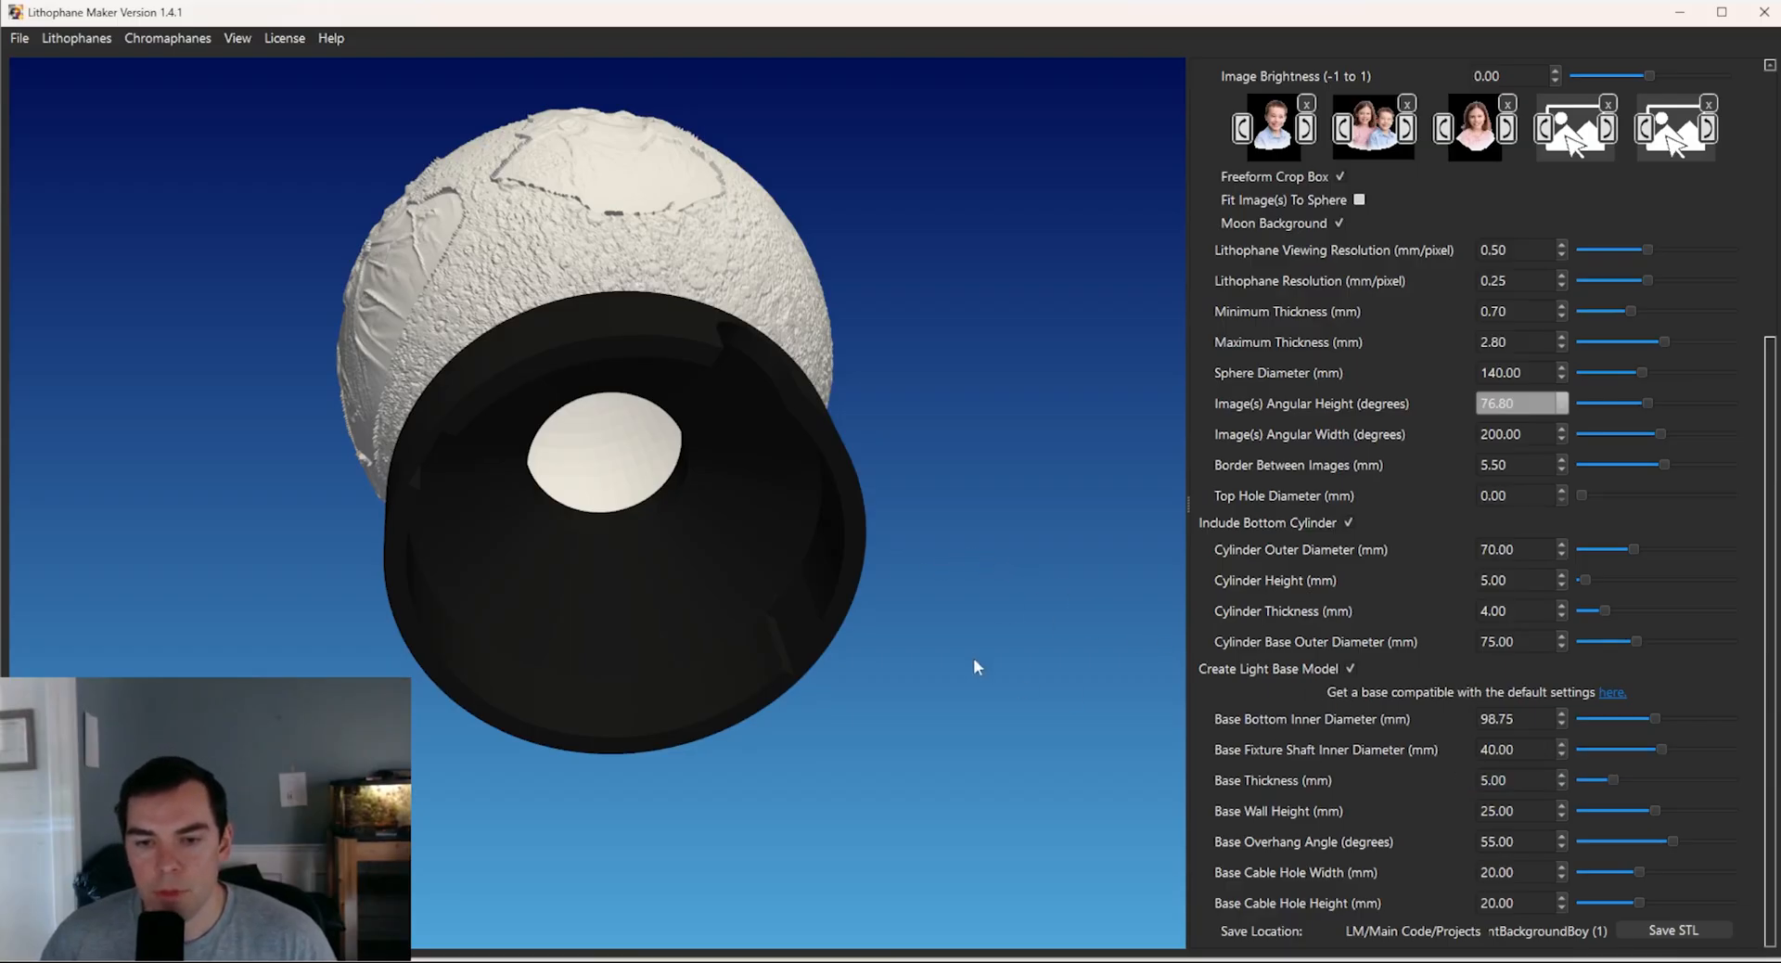
- Try a cable hole width of 18.85 mm on the light base, inspect the opening from the side, and return the width to 20 mm
drag(934, 584, 923, 733)
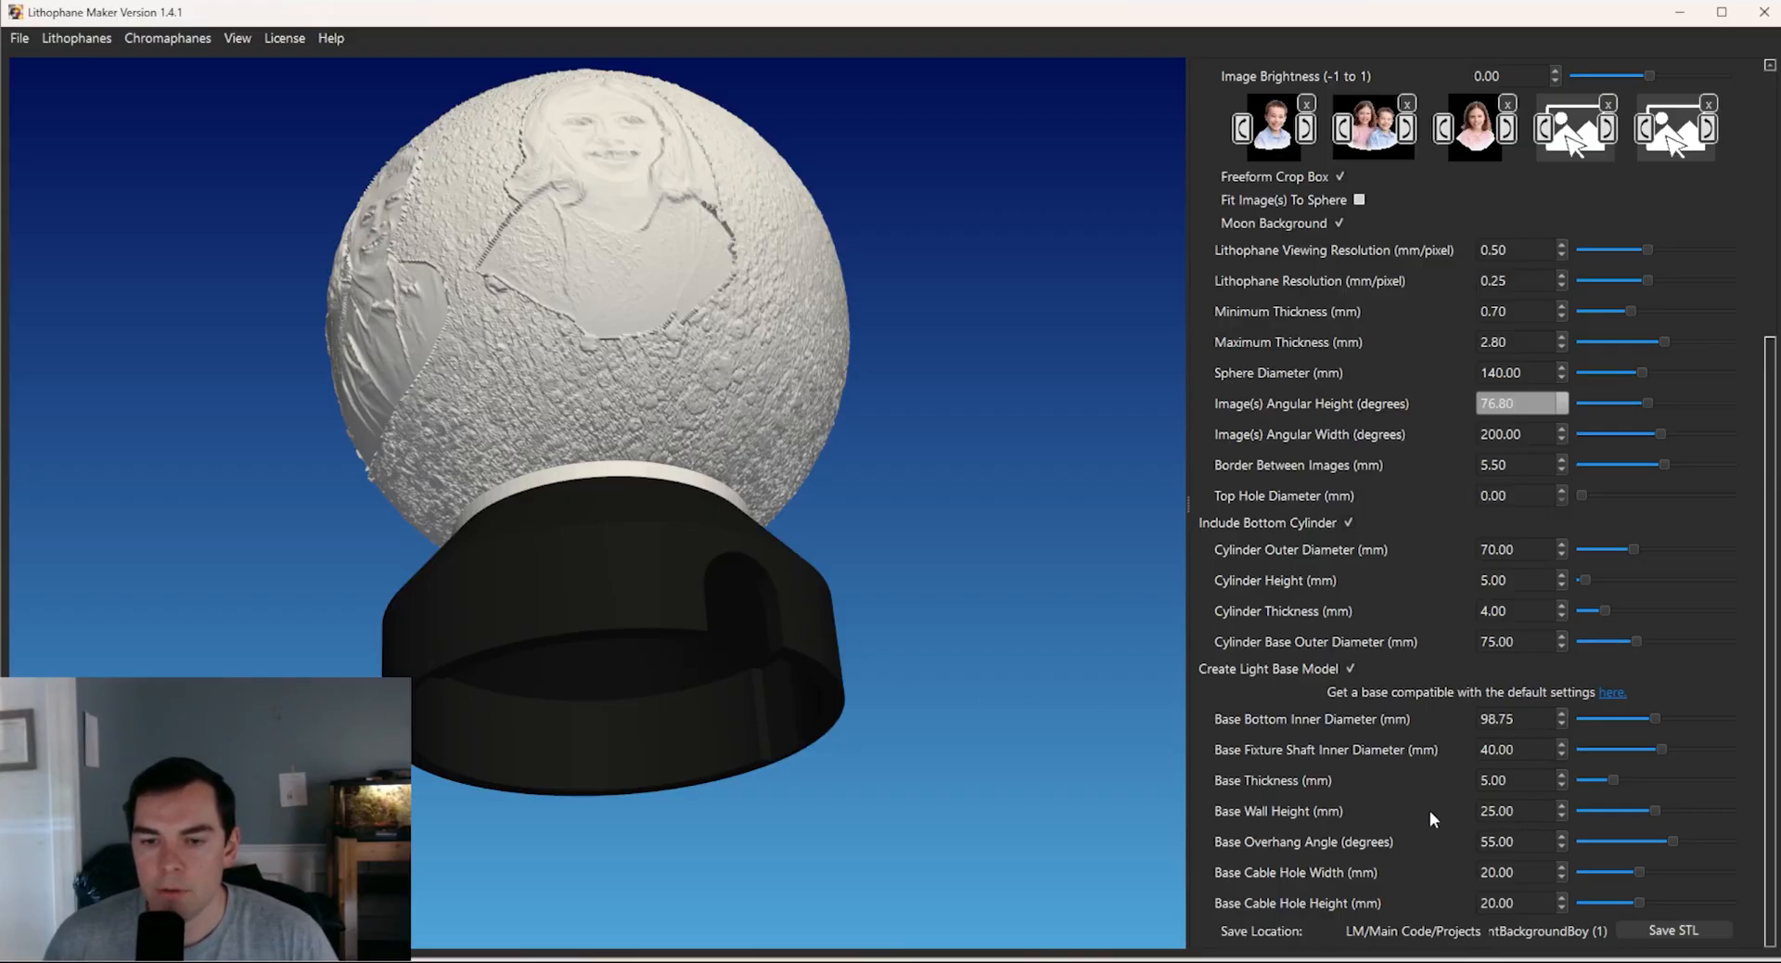
drag(756, 634, 991, 757)
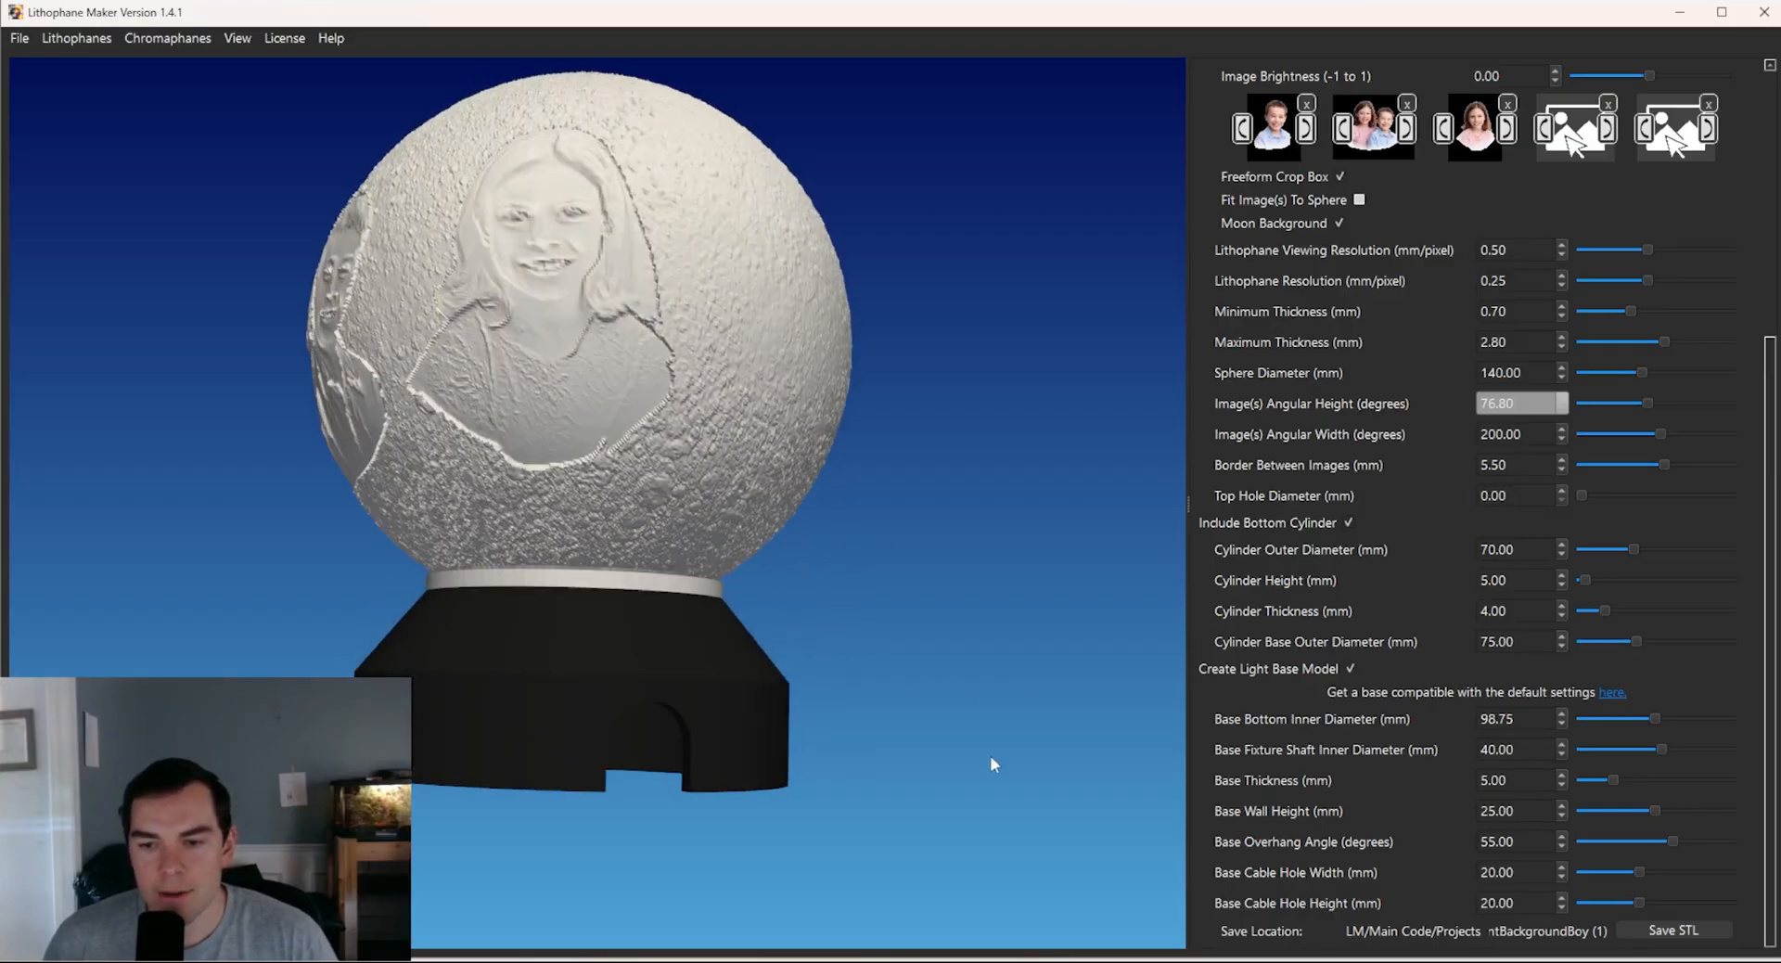
mouse_move(1644, 871)
mouse_down()
mouse_move(1685, 874)
mouse_move(1631, 872)
mouse_up()
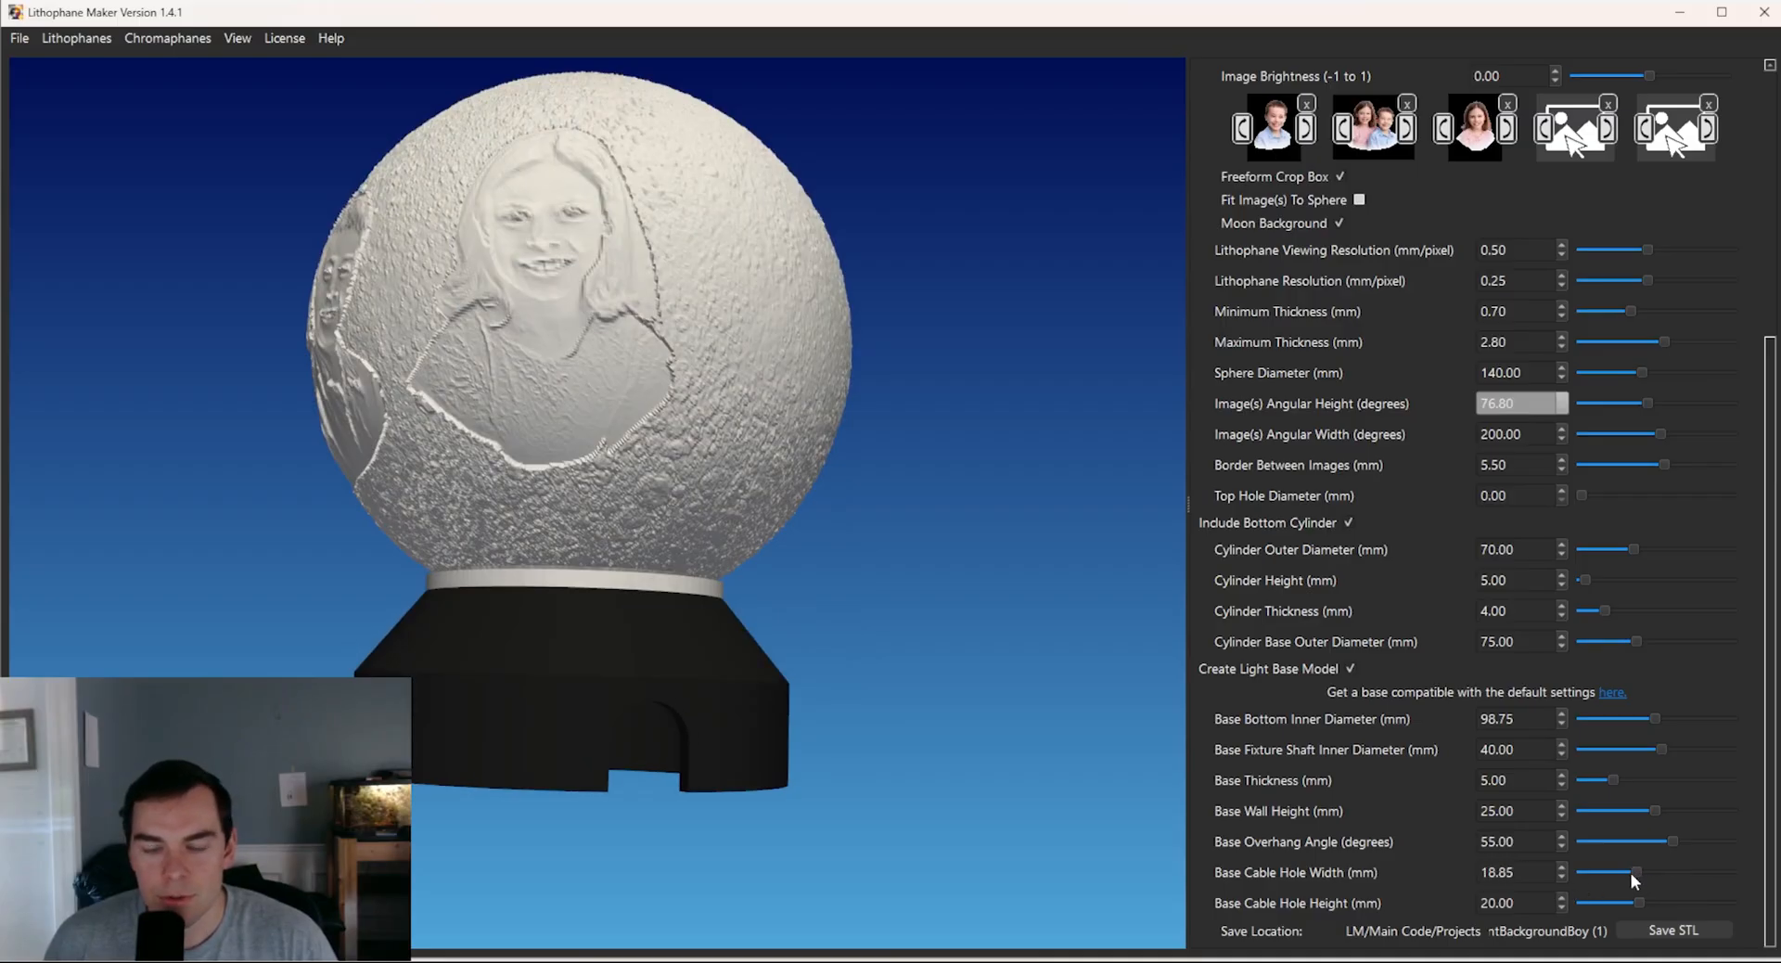
drag(733, 702, 747, 637)
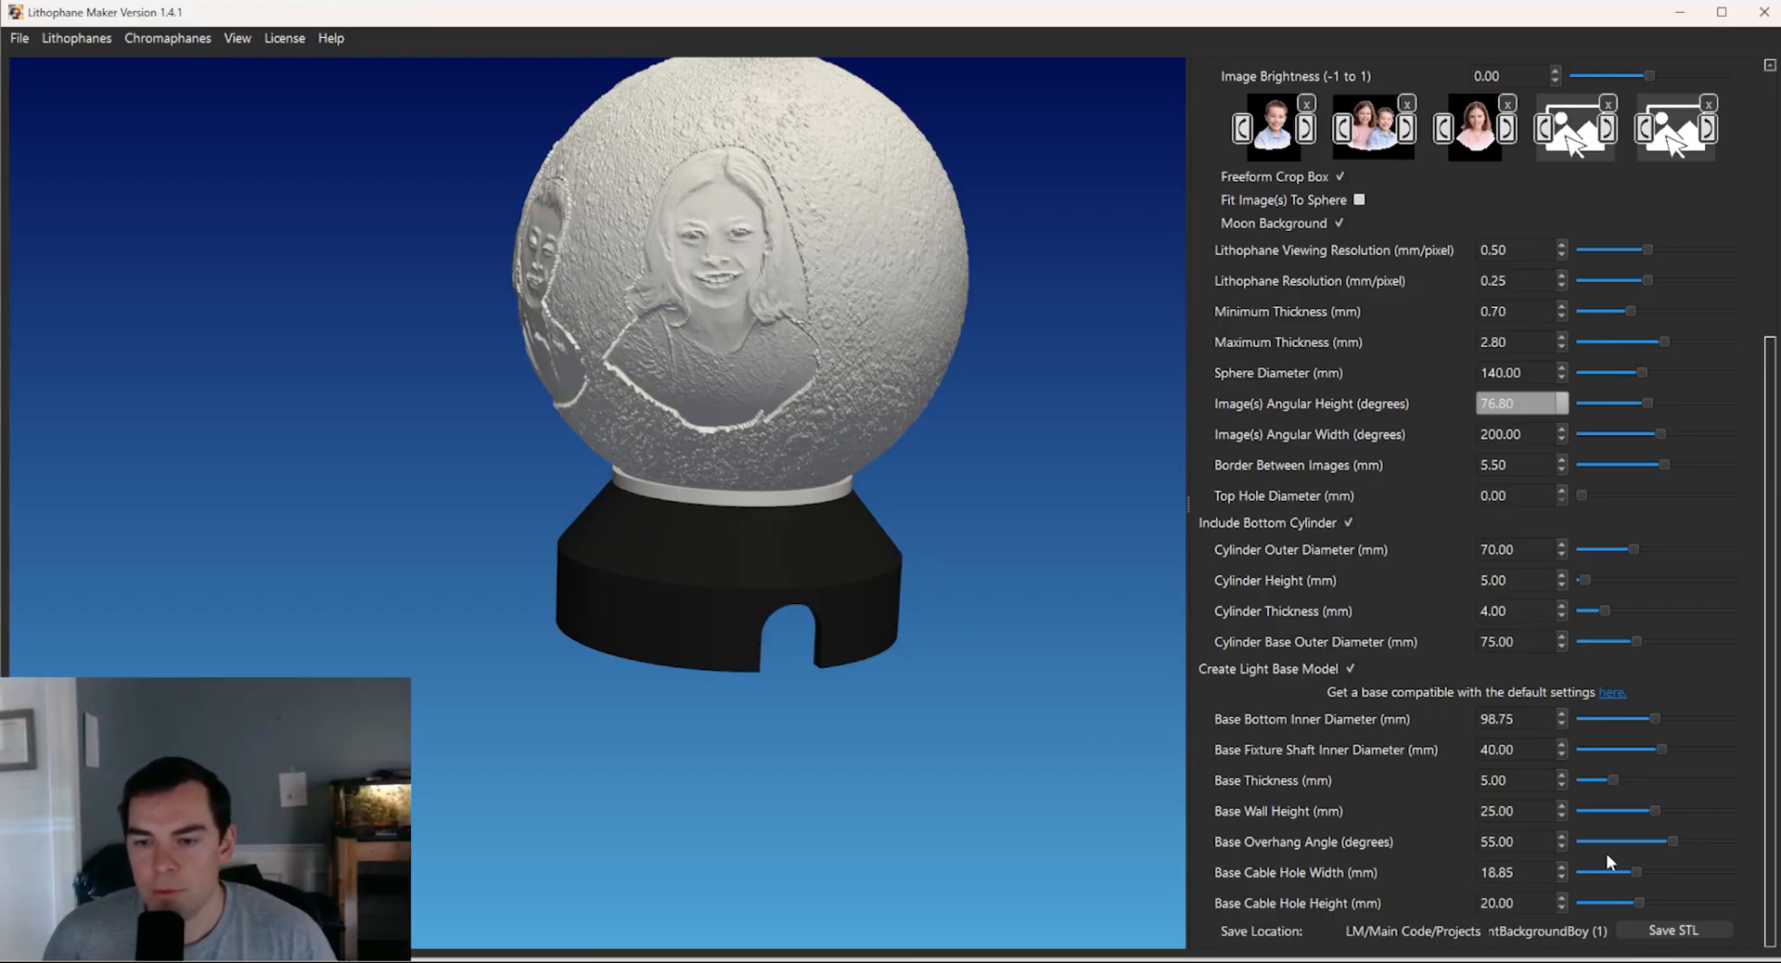
mouse_move(1635, 871)
mouse_down()
mouse_move(1681, 872)
mouse_move(1635, 871)
mouse_up()
text(20)
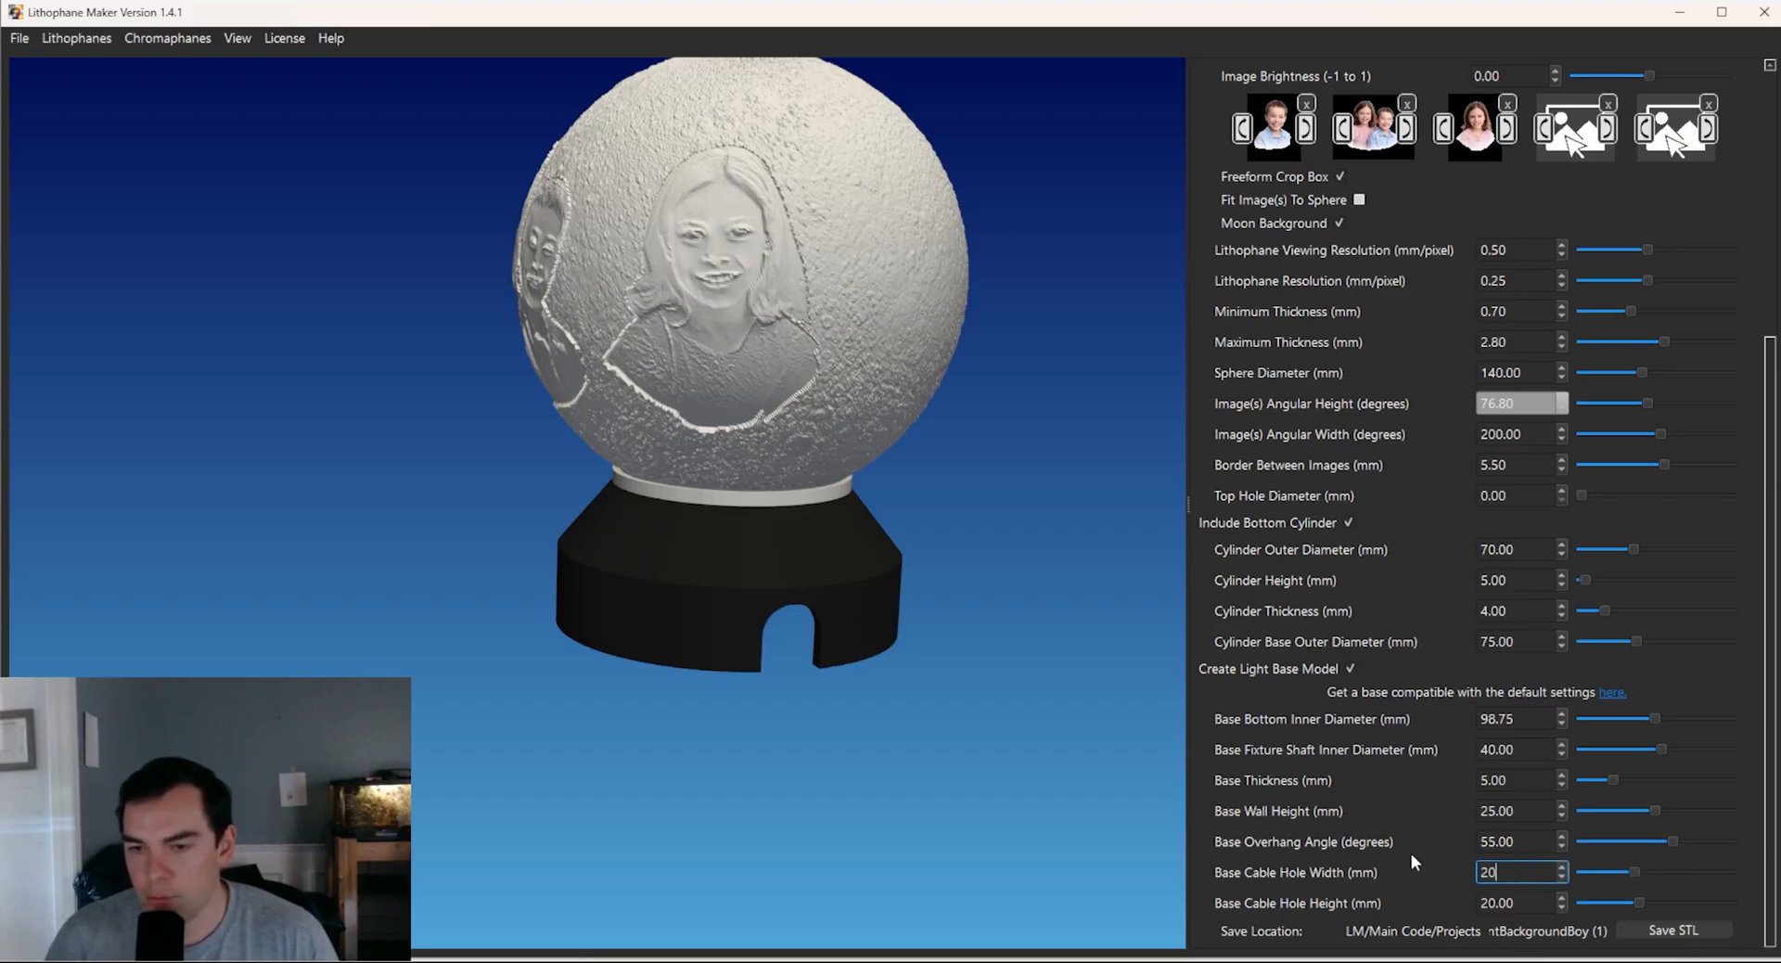
key(Return)
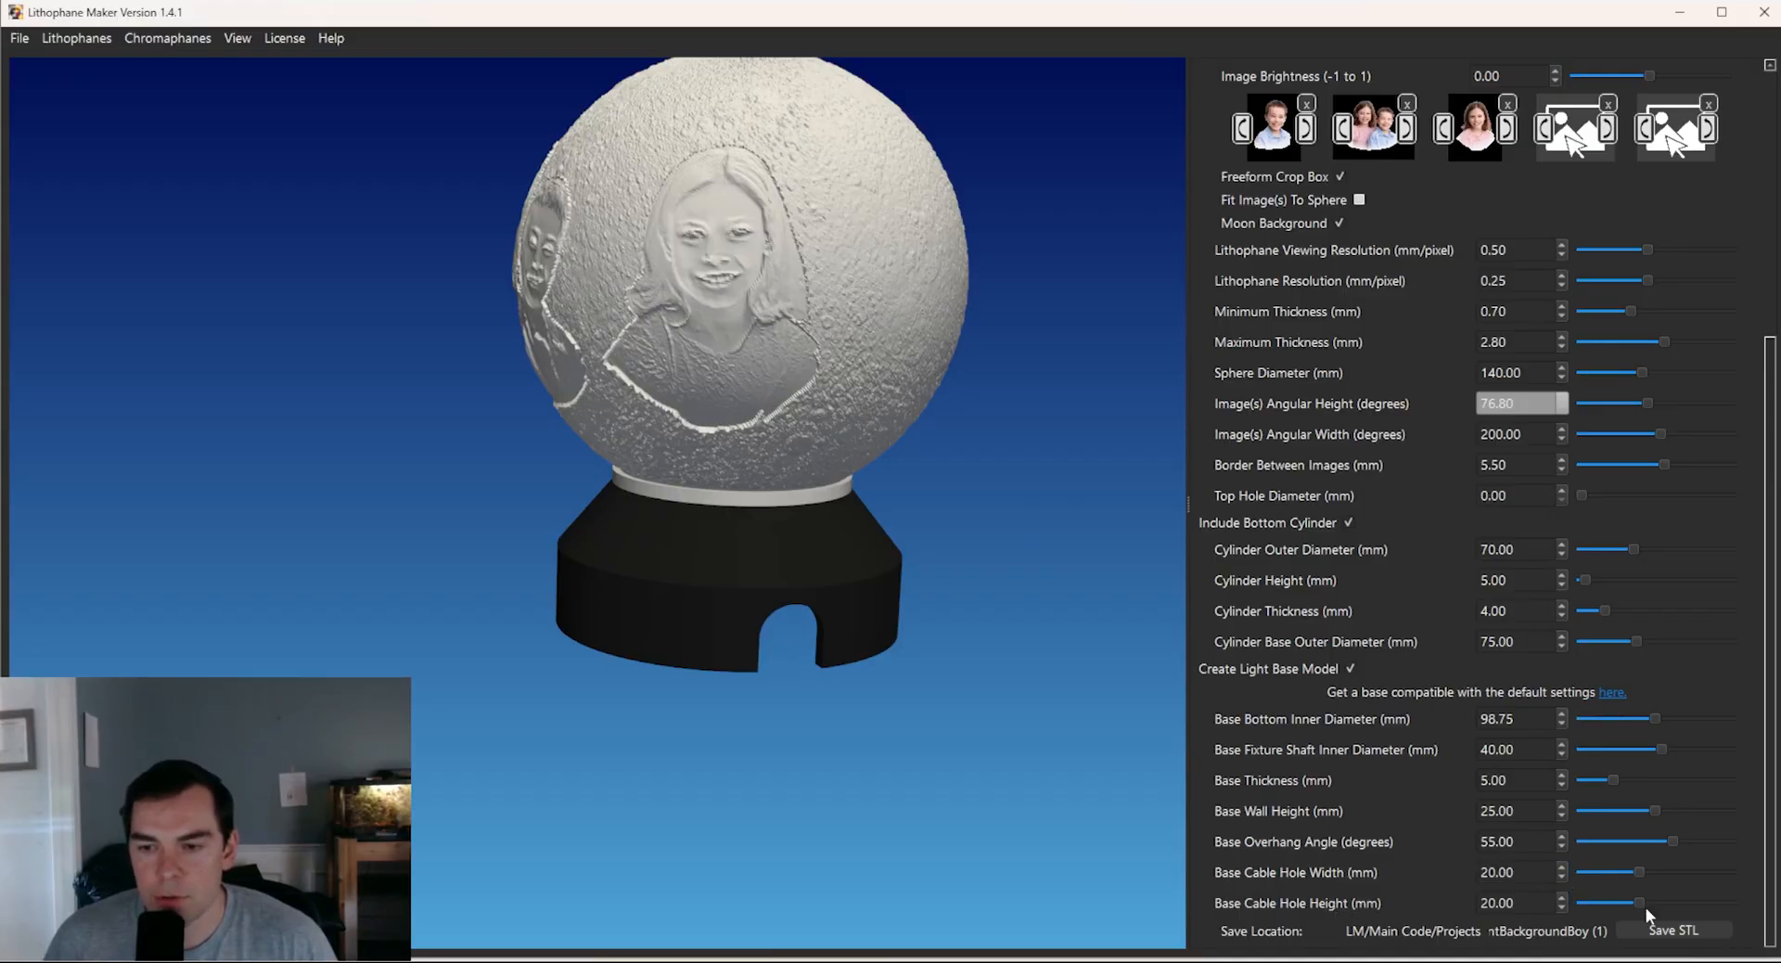
- Try a cable hole height of 19.75 mm on the light base and return it to 20 mm
drag(1642, 903, 1425, 899)
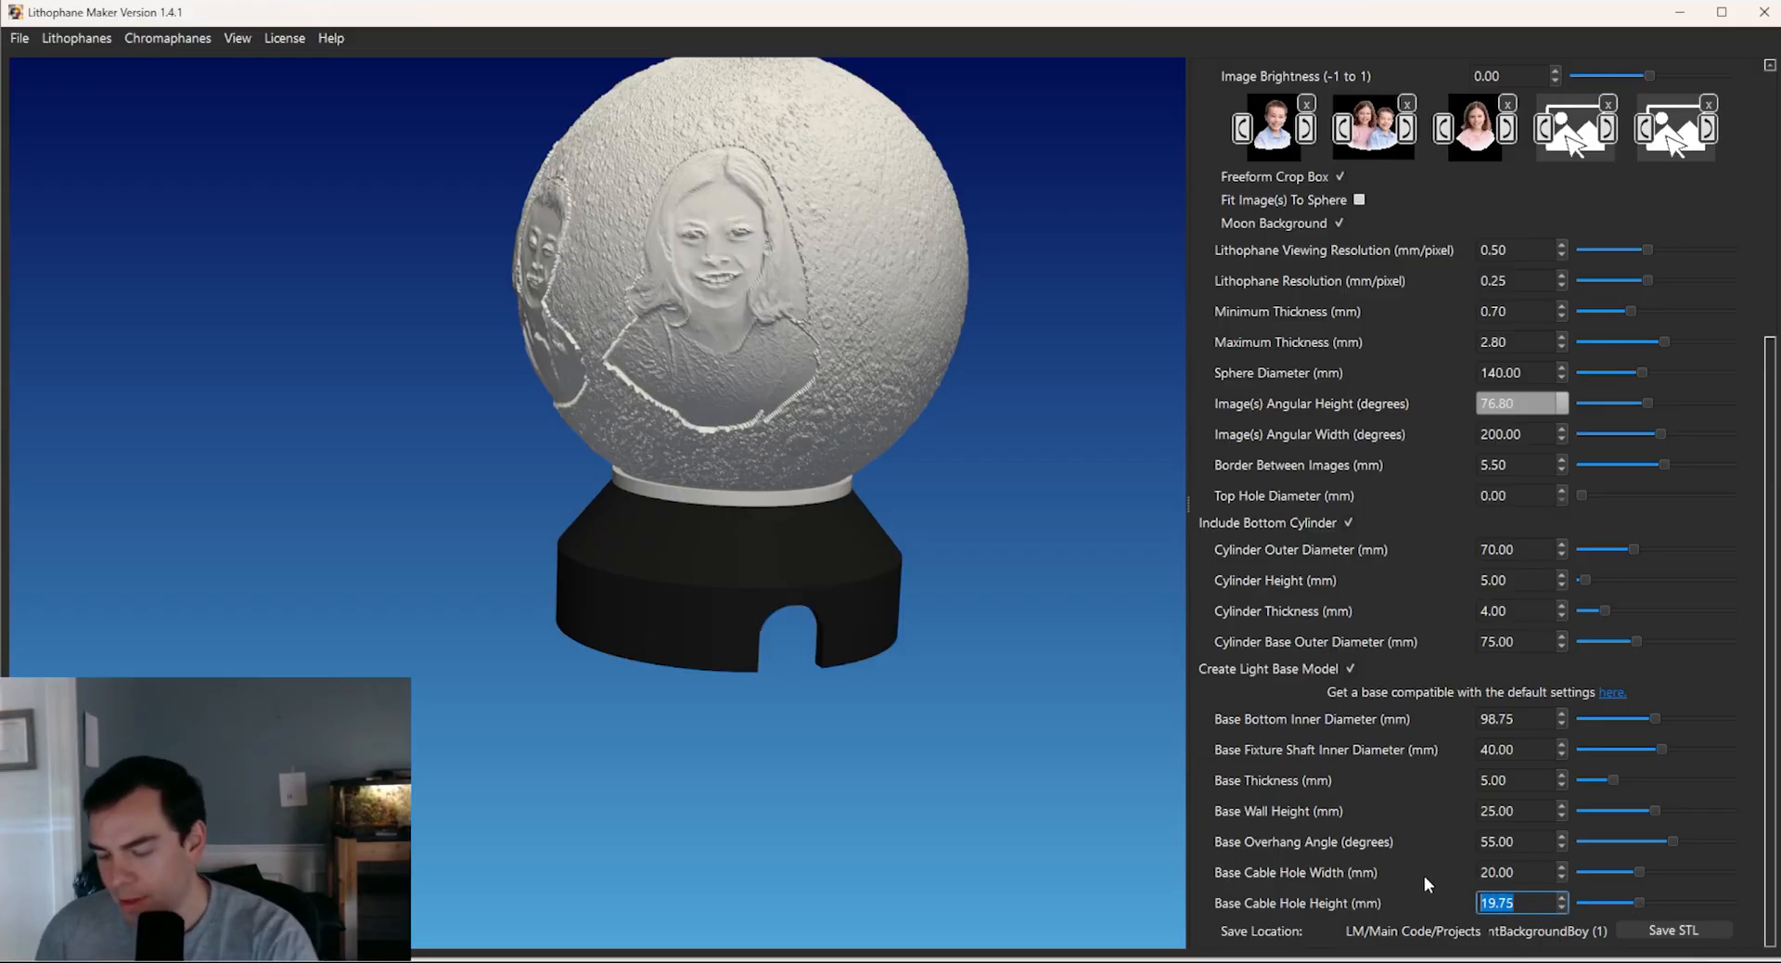
text(20)
key(Return)
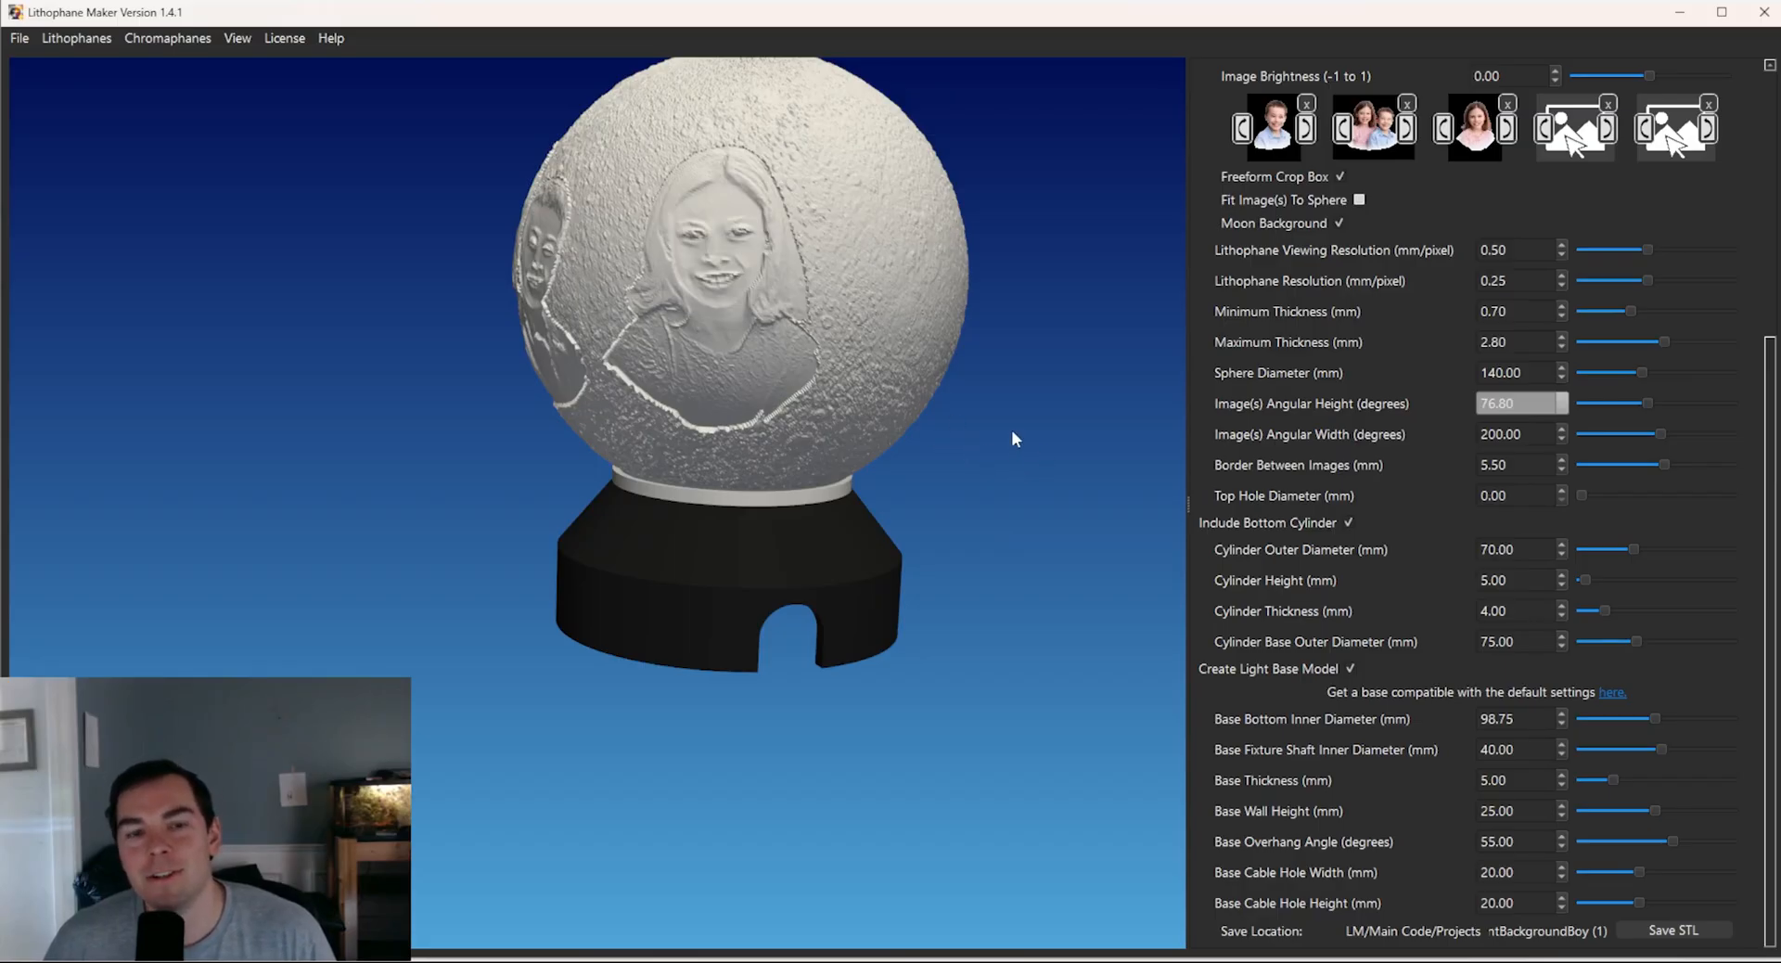
- Save the finished sphere lithophane and its light base as STL files in the project folder
drag(1032, 517, 891, 499)
drag(969, 362, 966, 454)
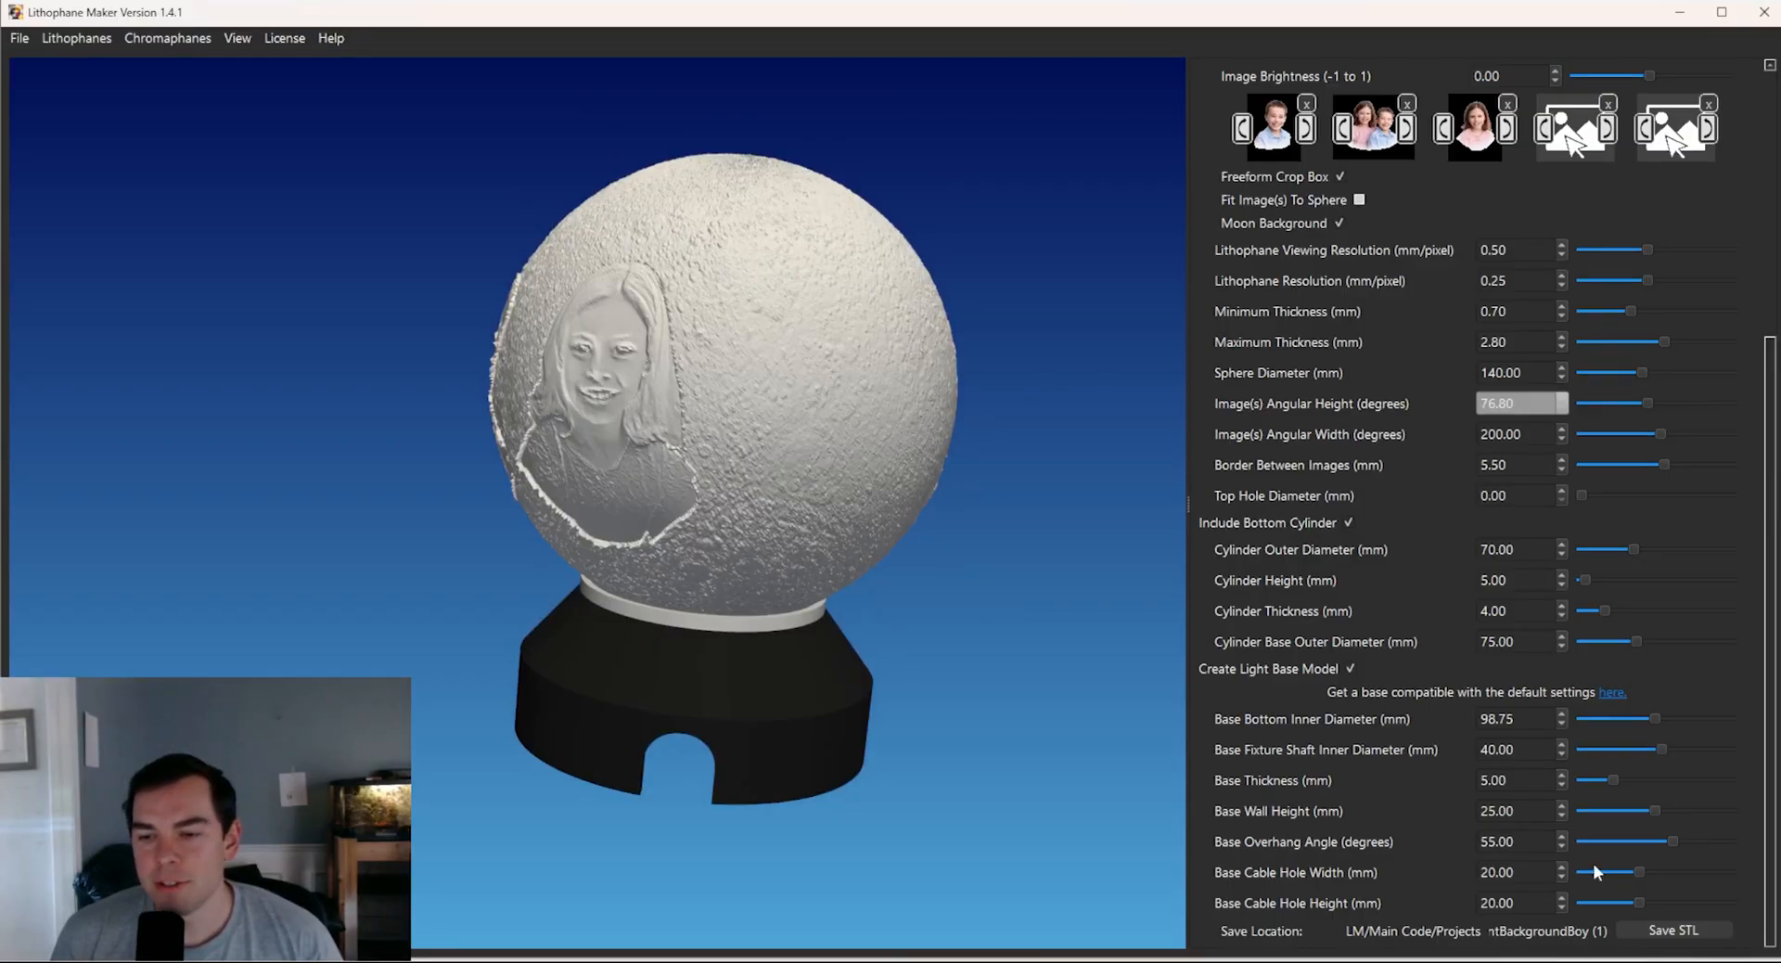
click(1654, 933)
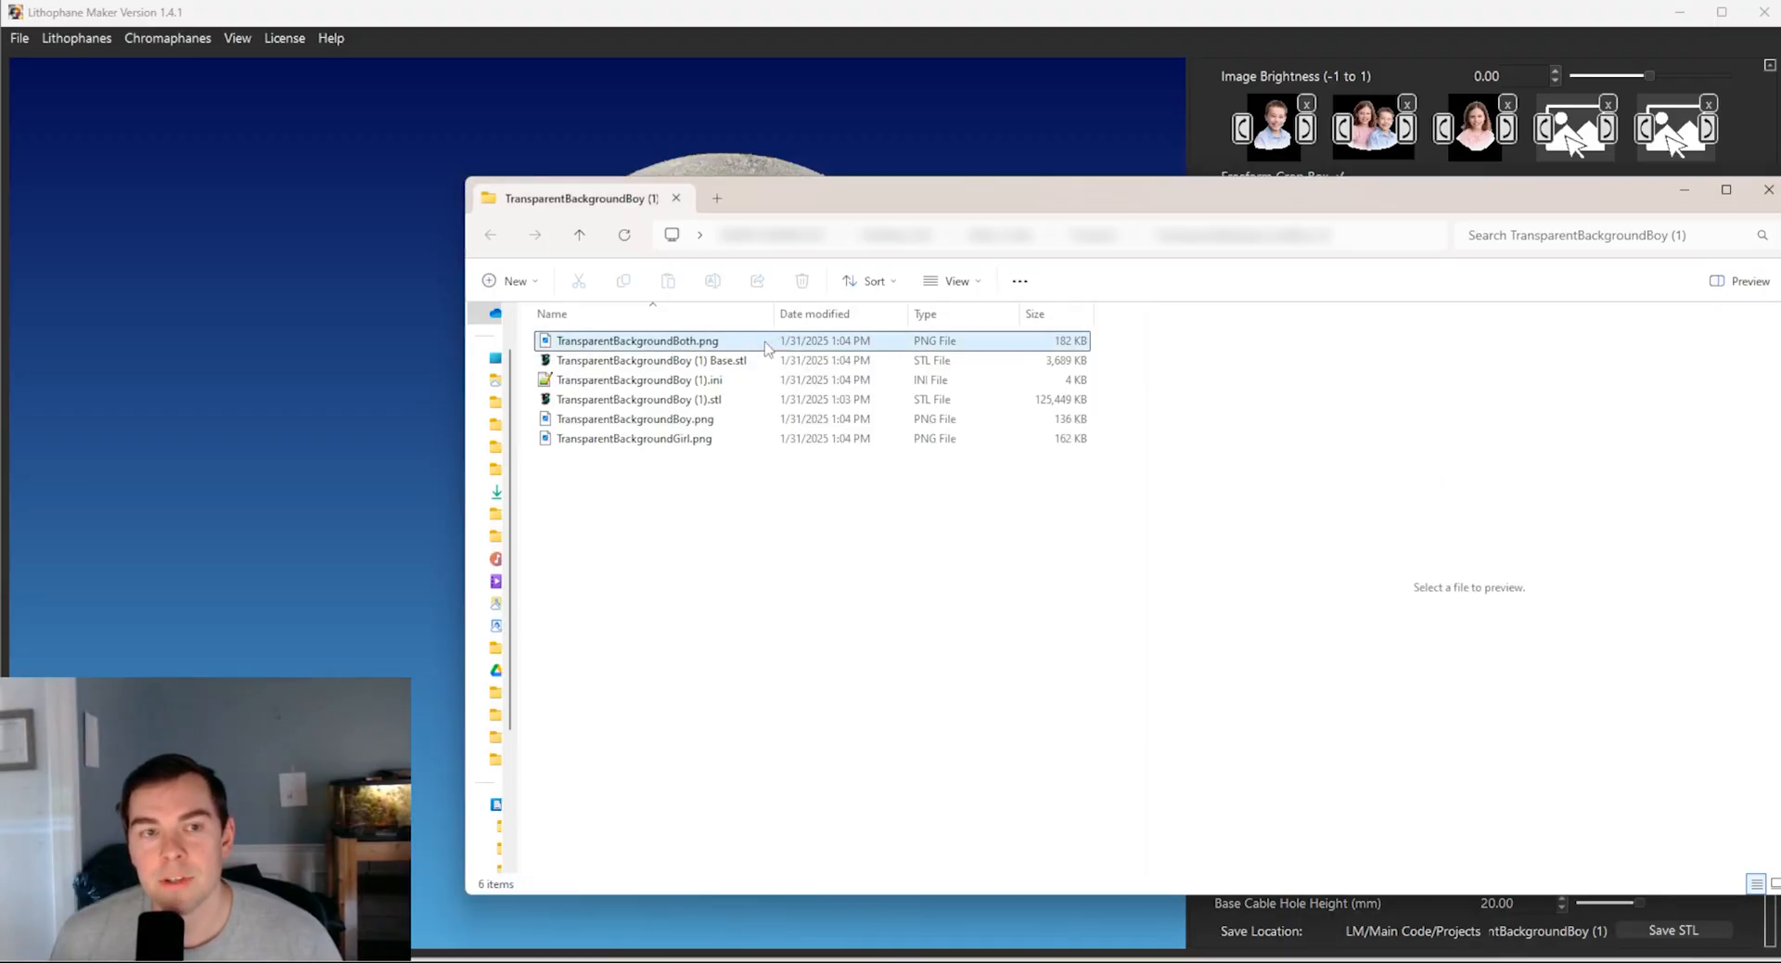
- Preview the saved portrait PNGs and the TransparentBackgroundBoy (1).ini settings file, and check the commands for saving and loading settings
click(718, 345)
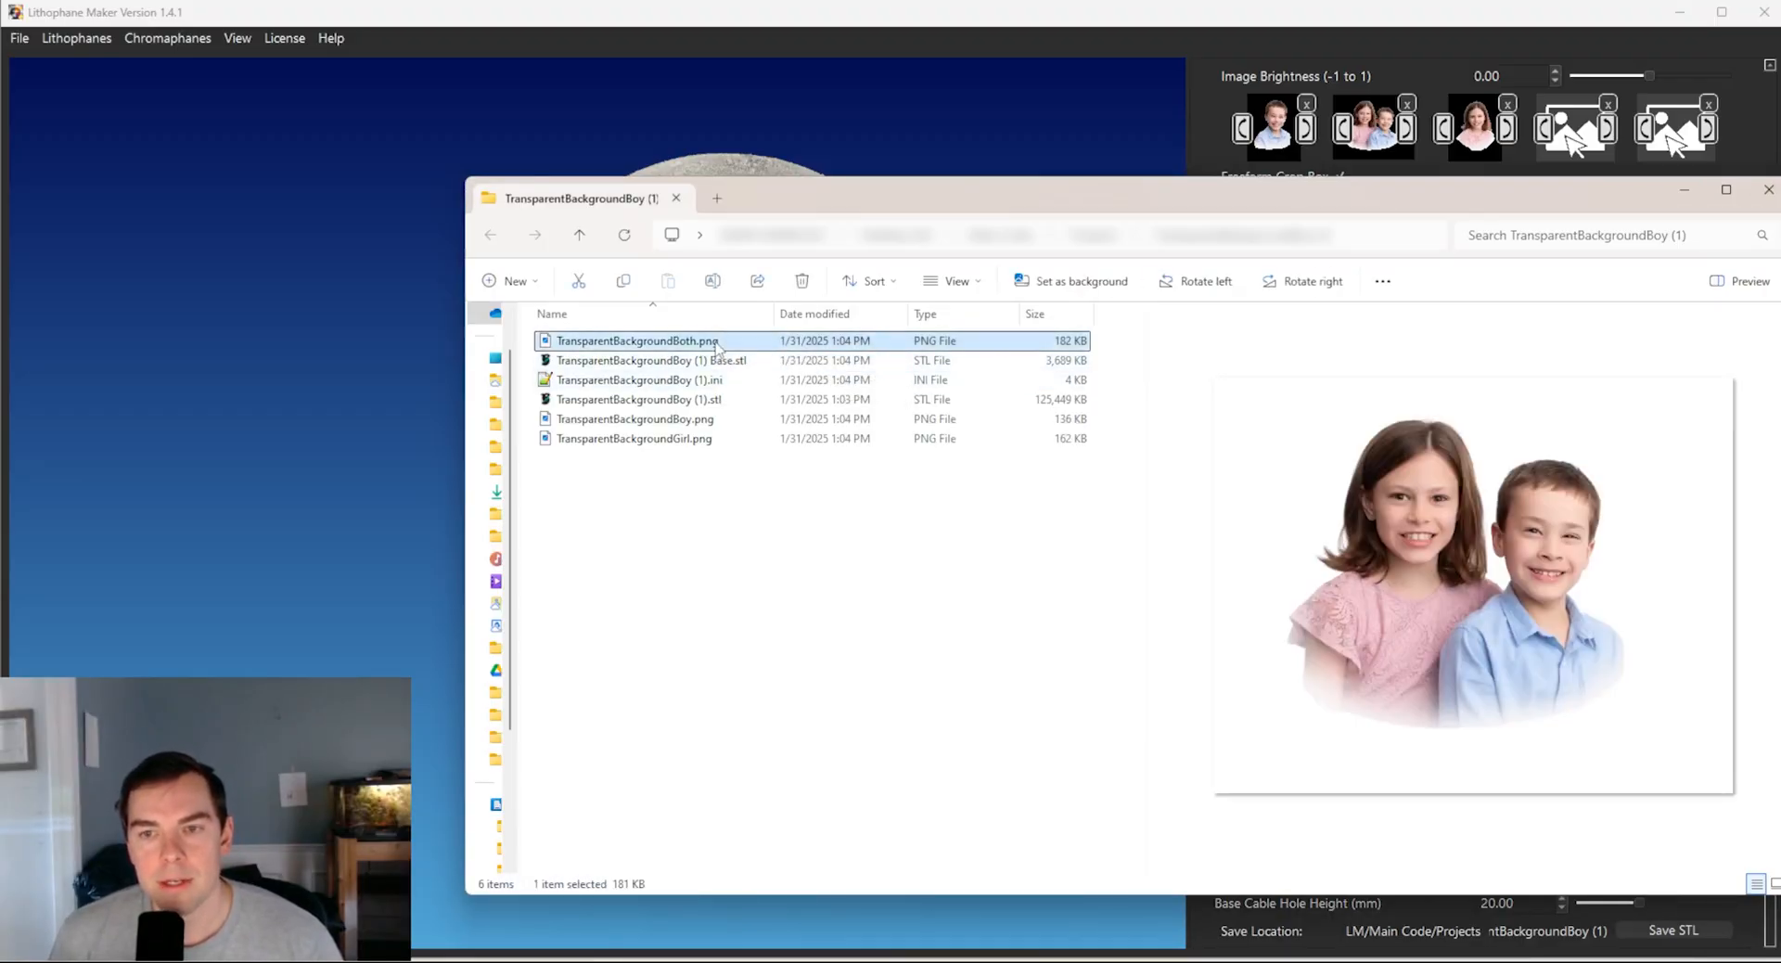
click(683, 422)
click(684, 439)
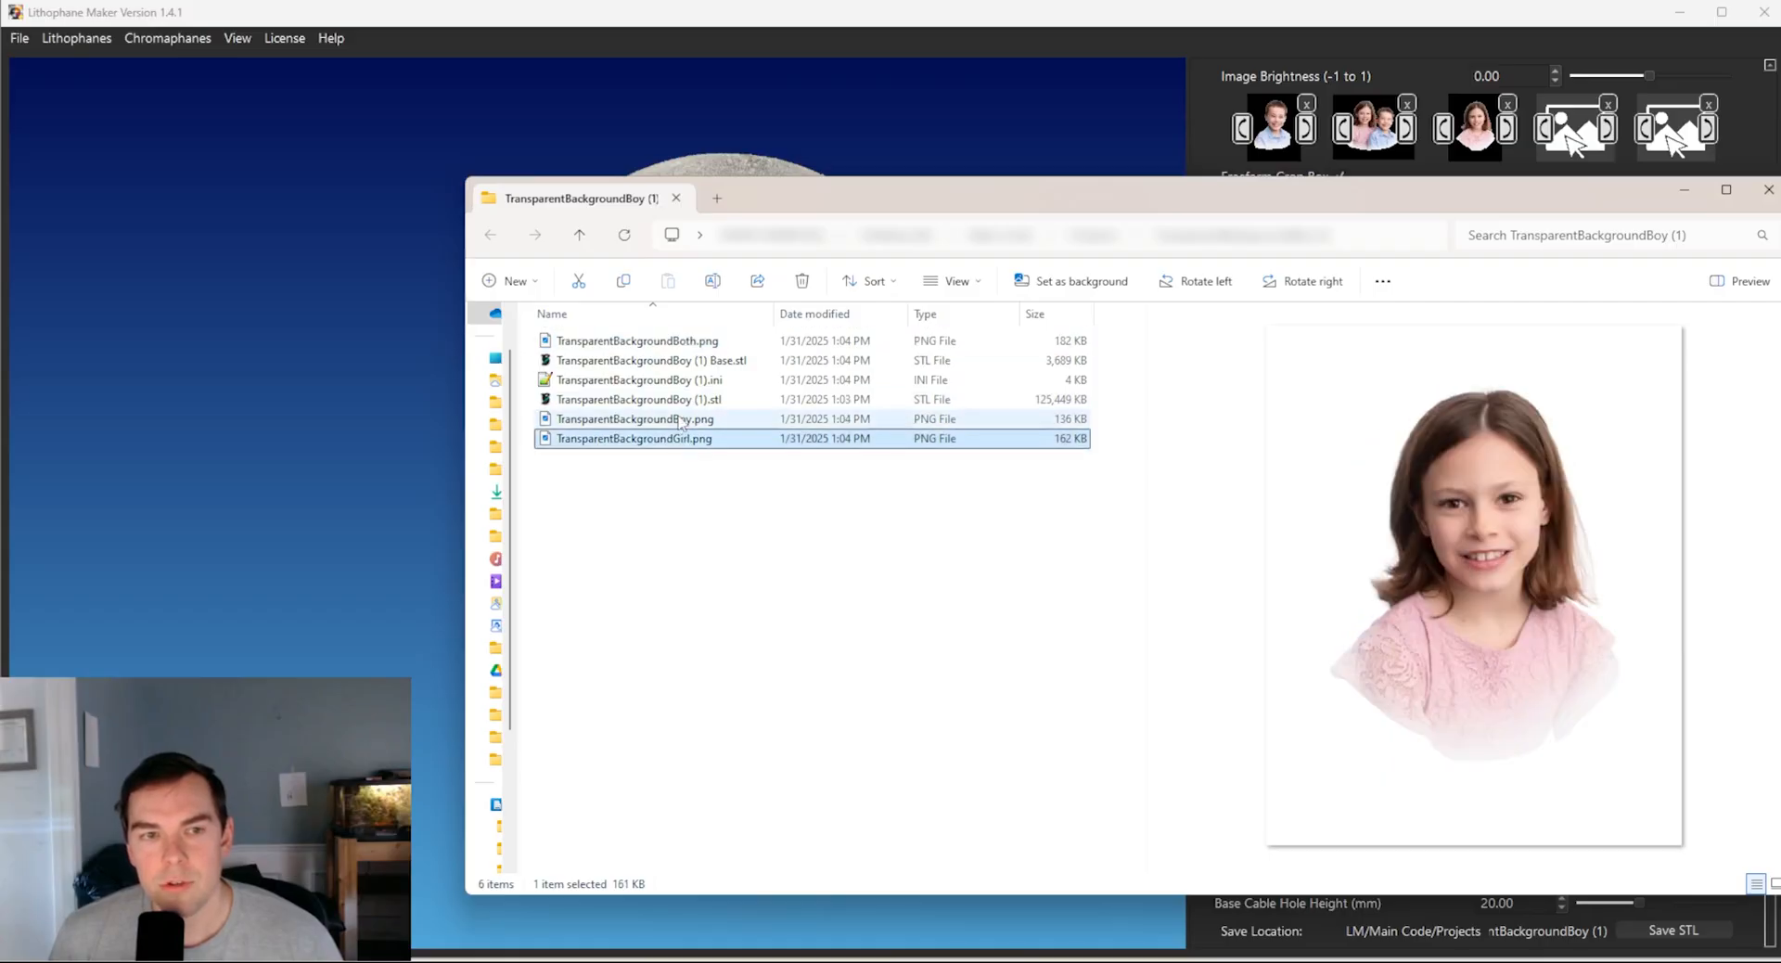
click(684, 388)
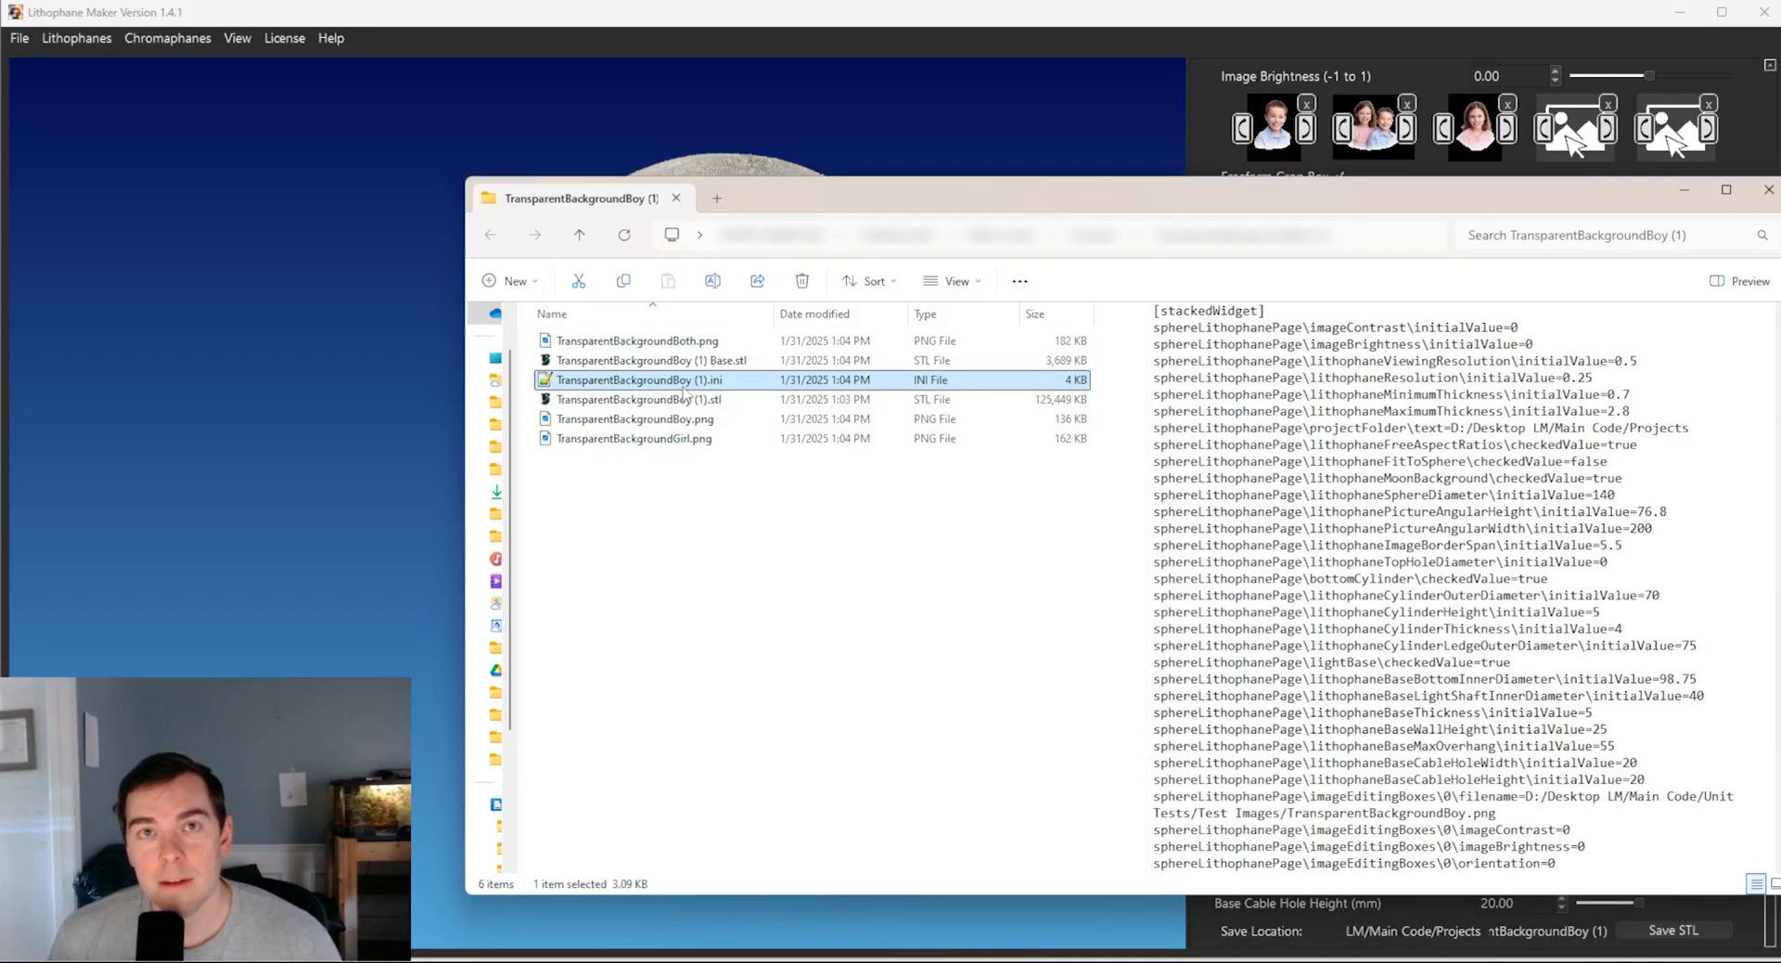
click(25, 41)
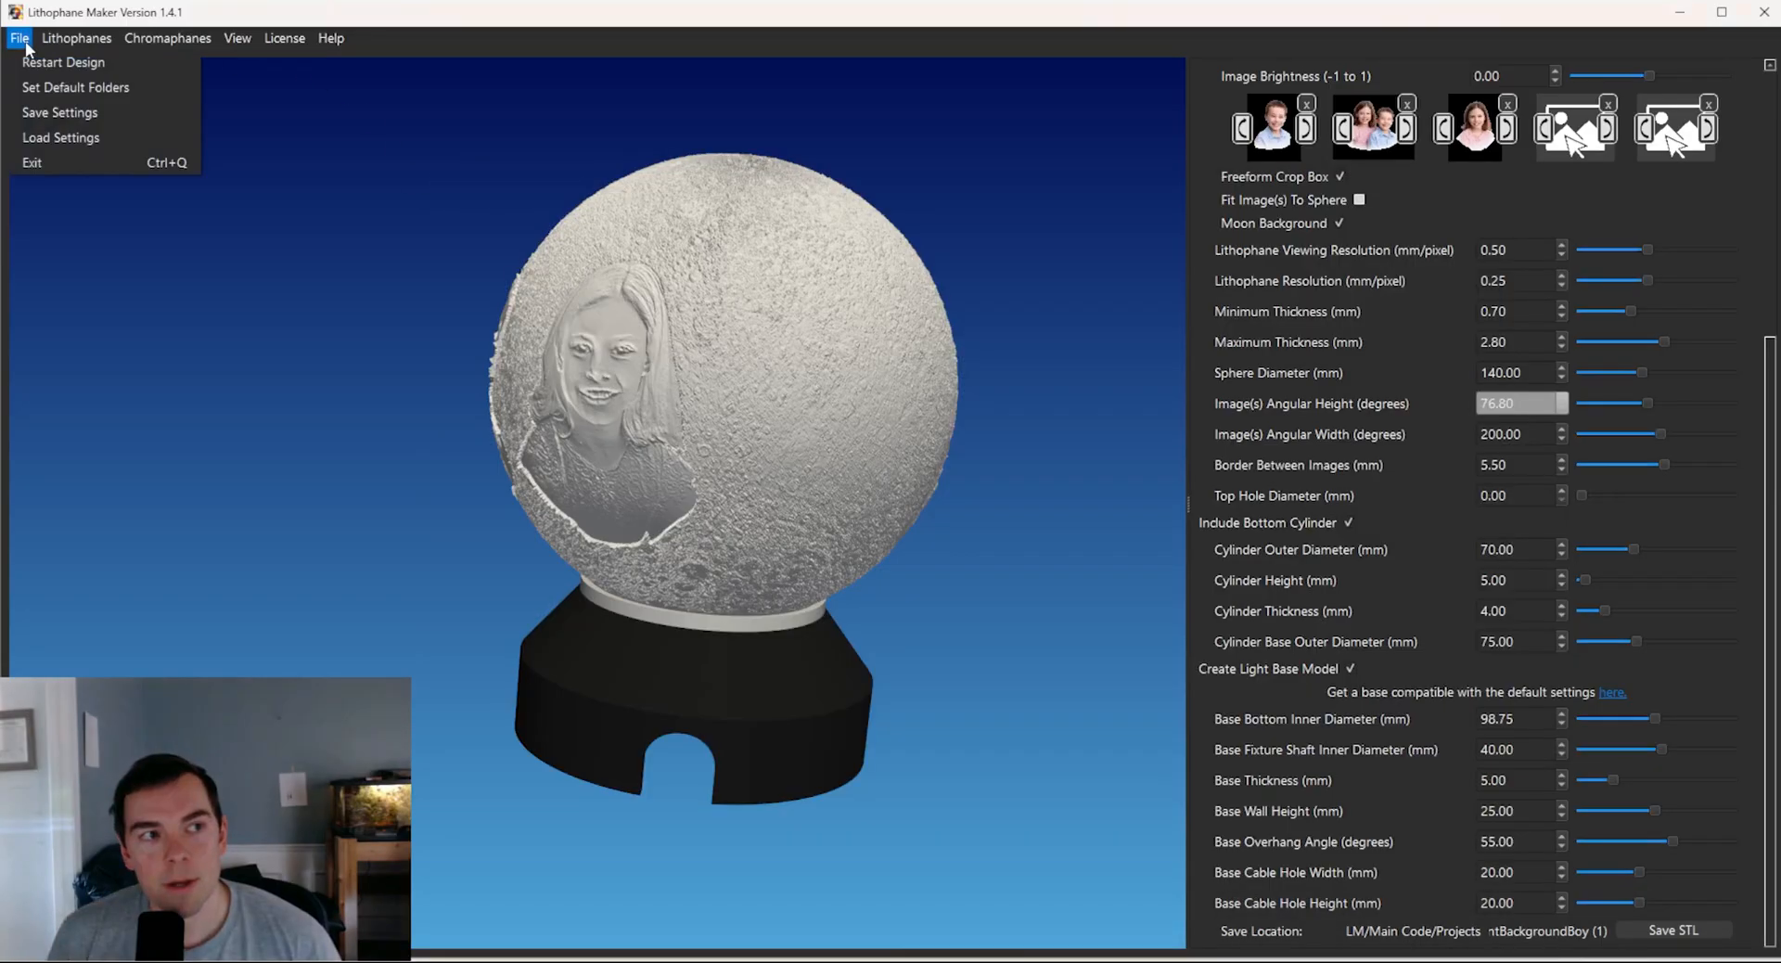
click(341, 134)
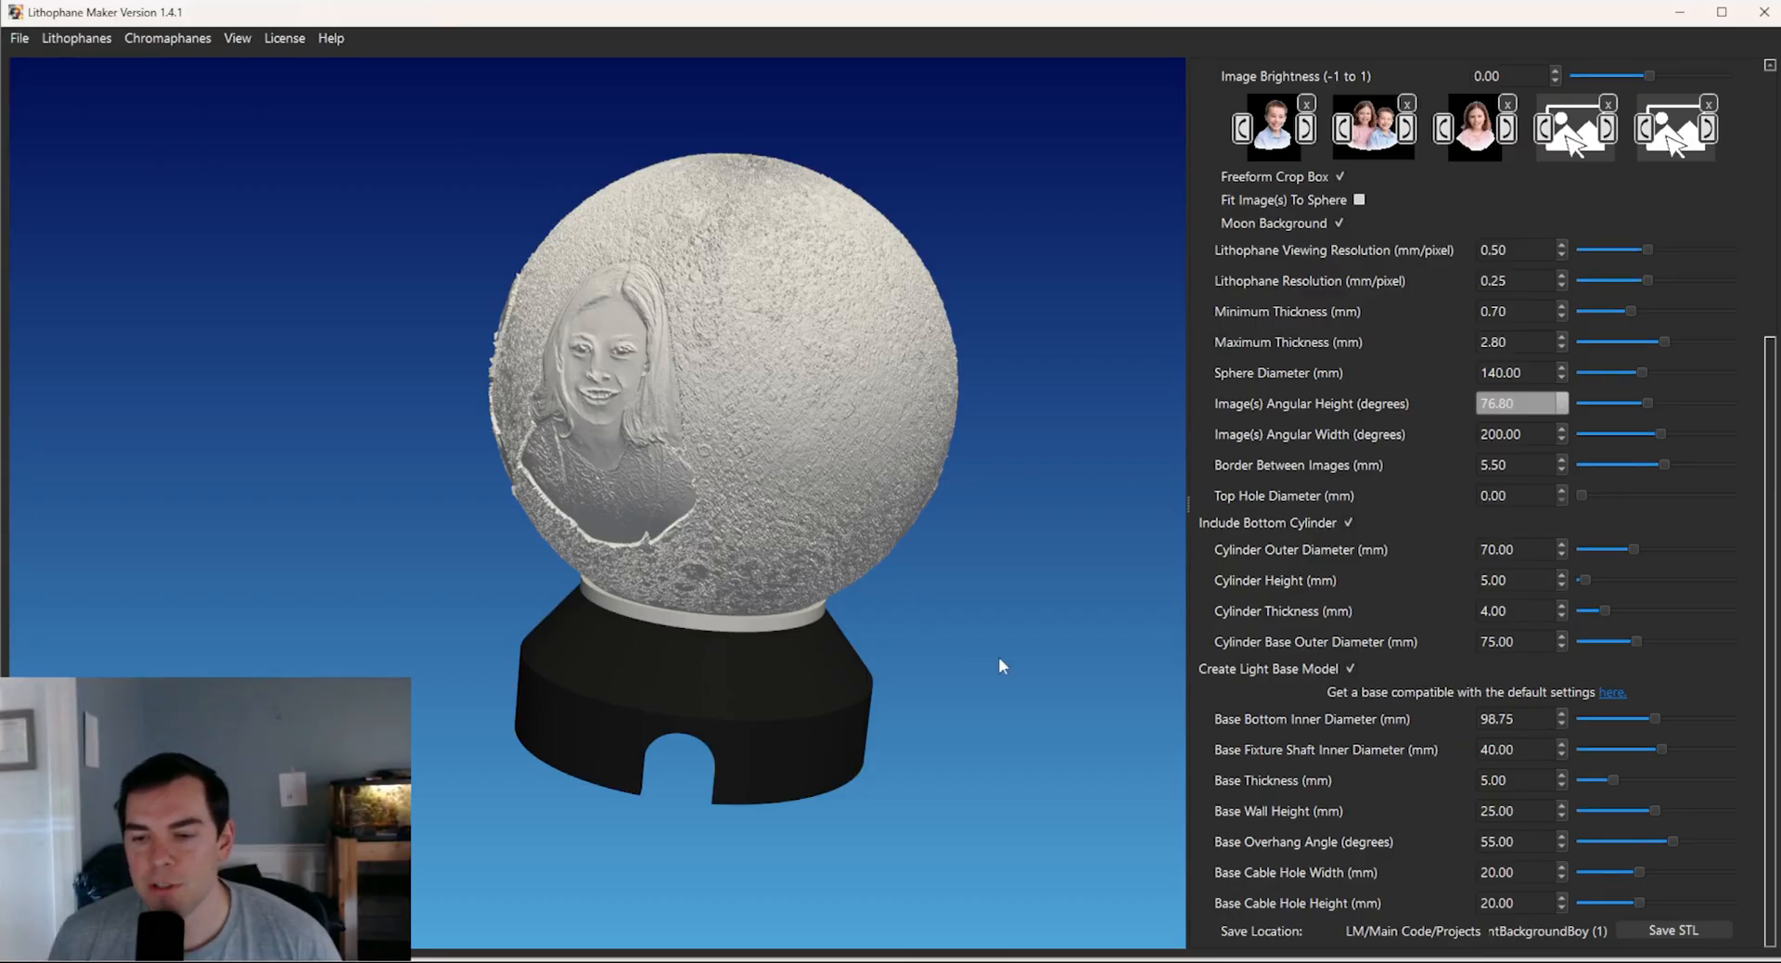
- Bring the output folder window back up and locate TransparentBackgroundBoy (1) Base.stl and TransparentBackgroundBoy (1).stl
mouse_move(1524, 962)
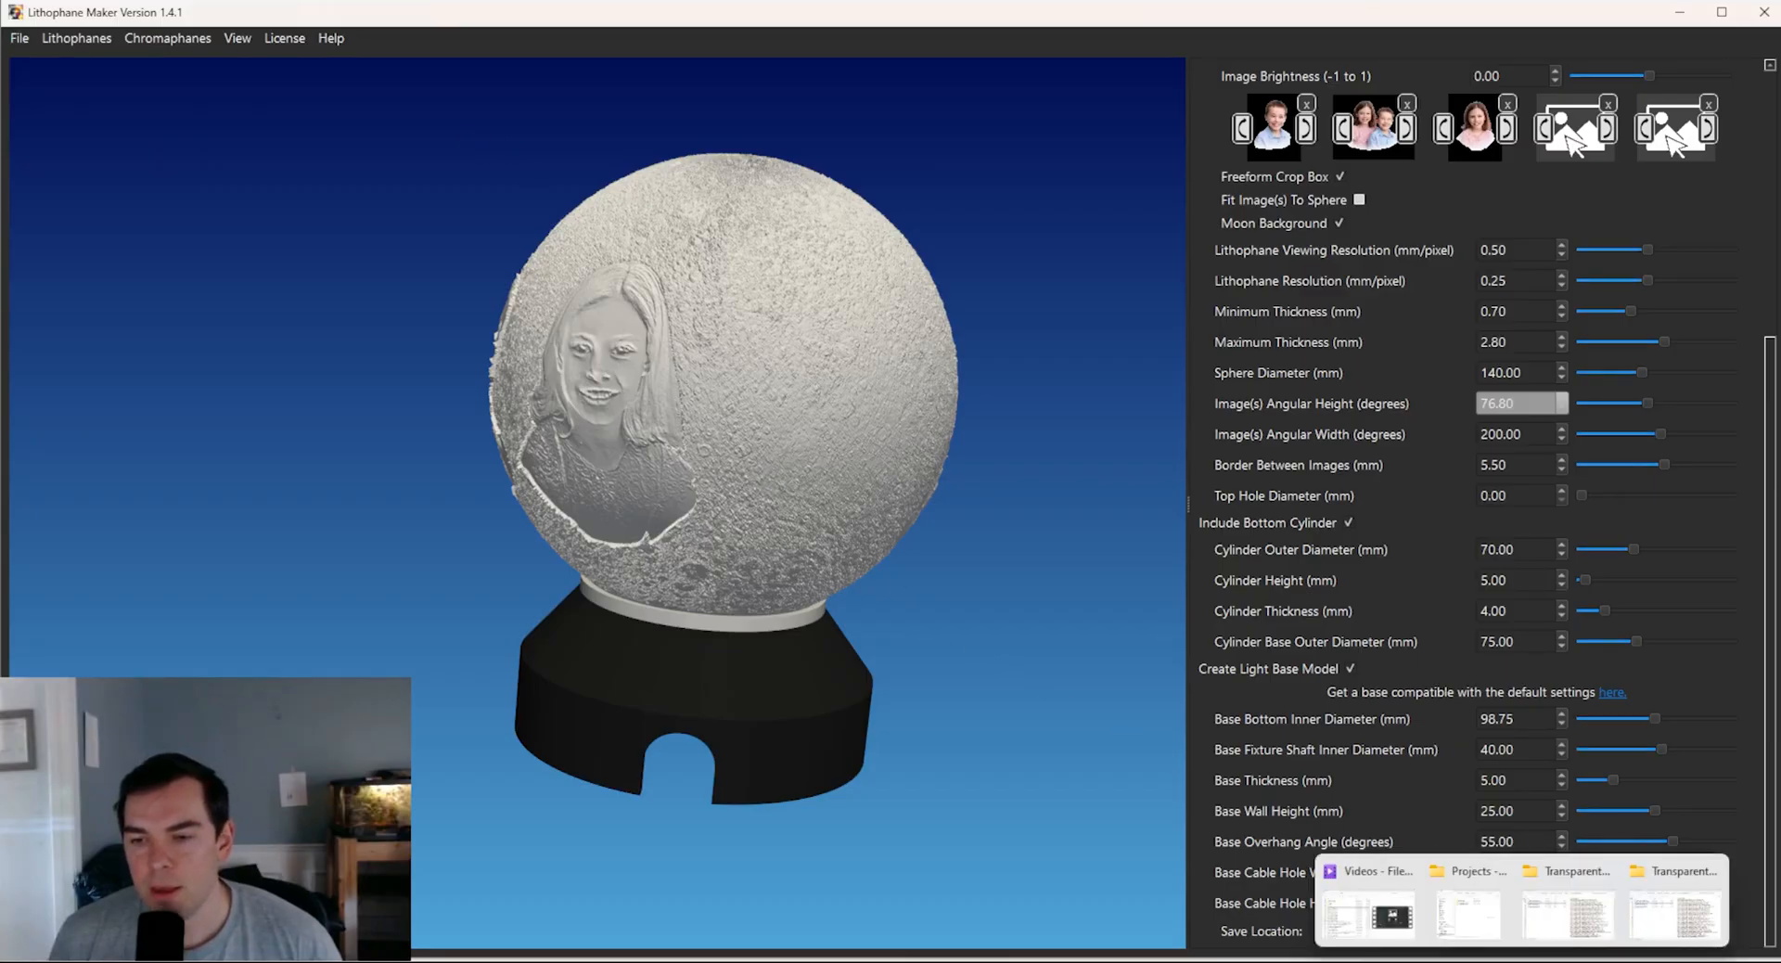
click(1653, 933)
click(620, 363)
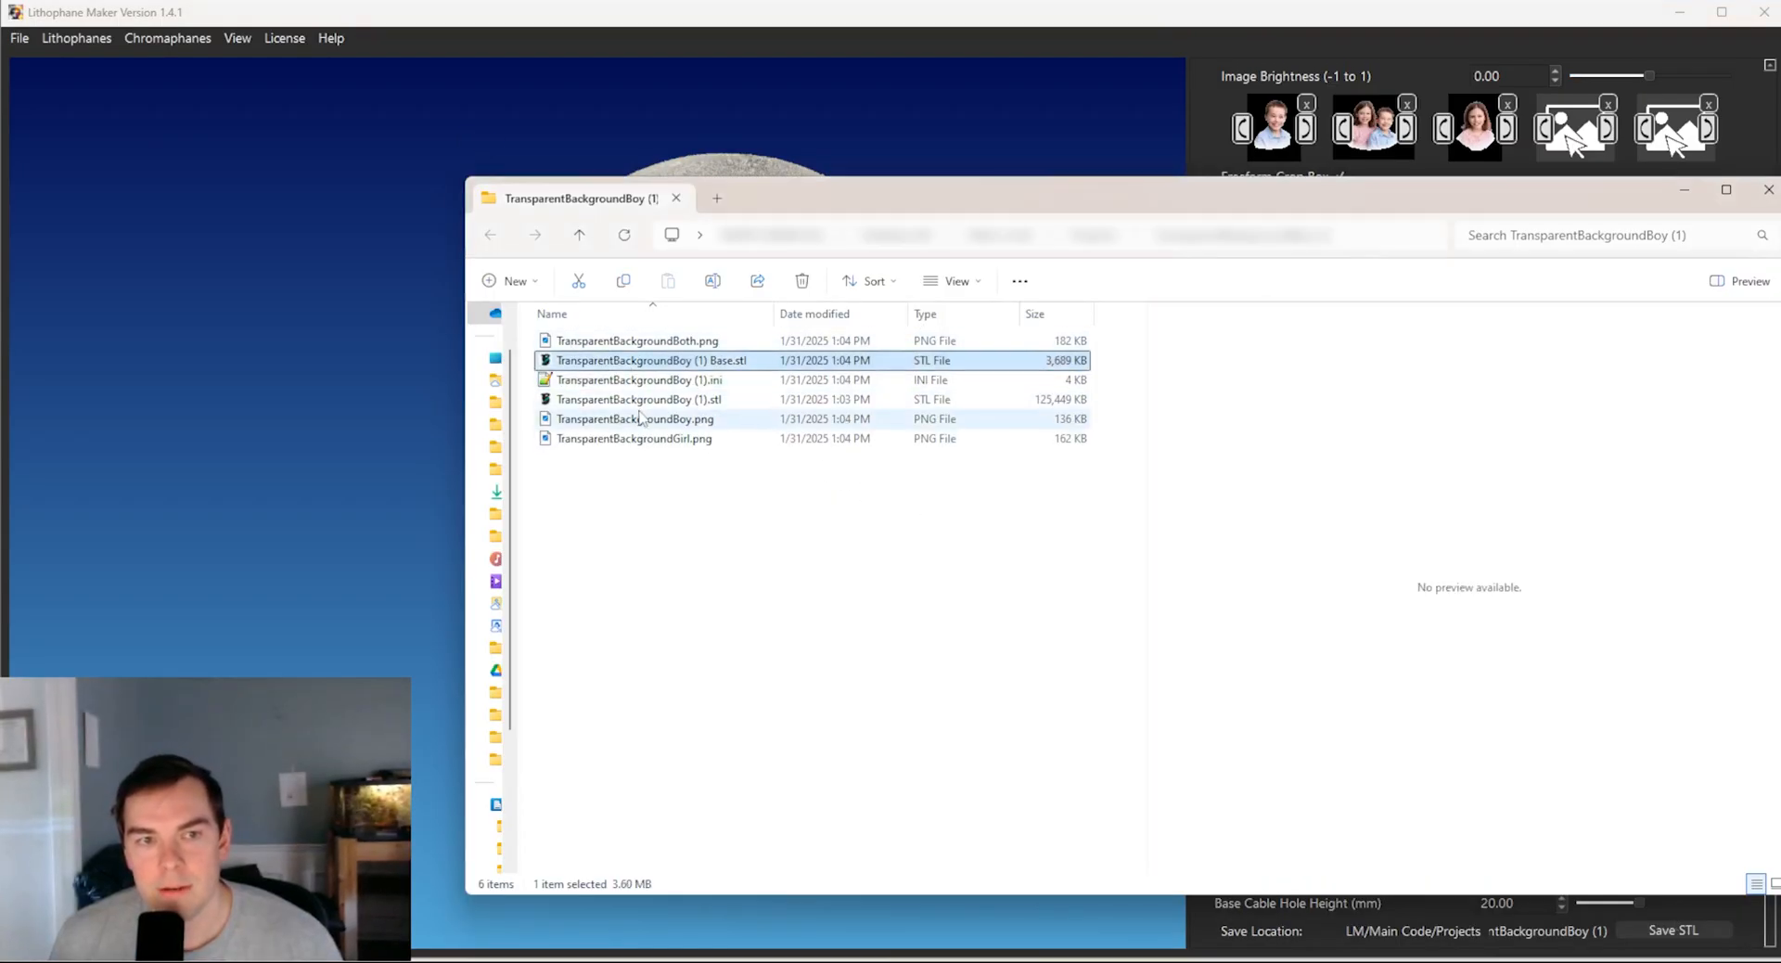
click(632, 399)
click(668, 362)
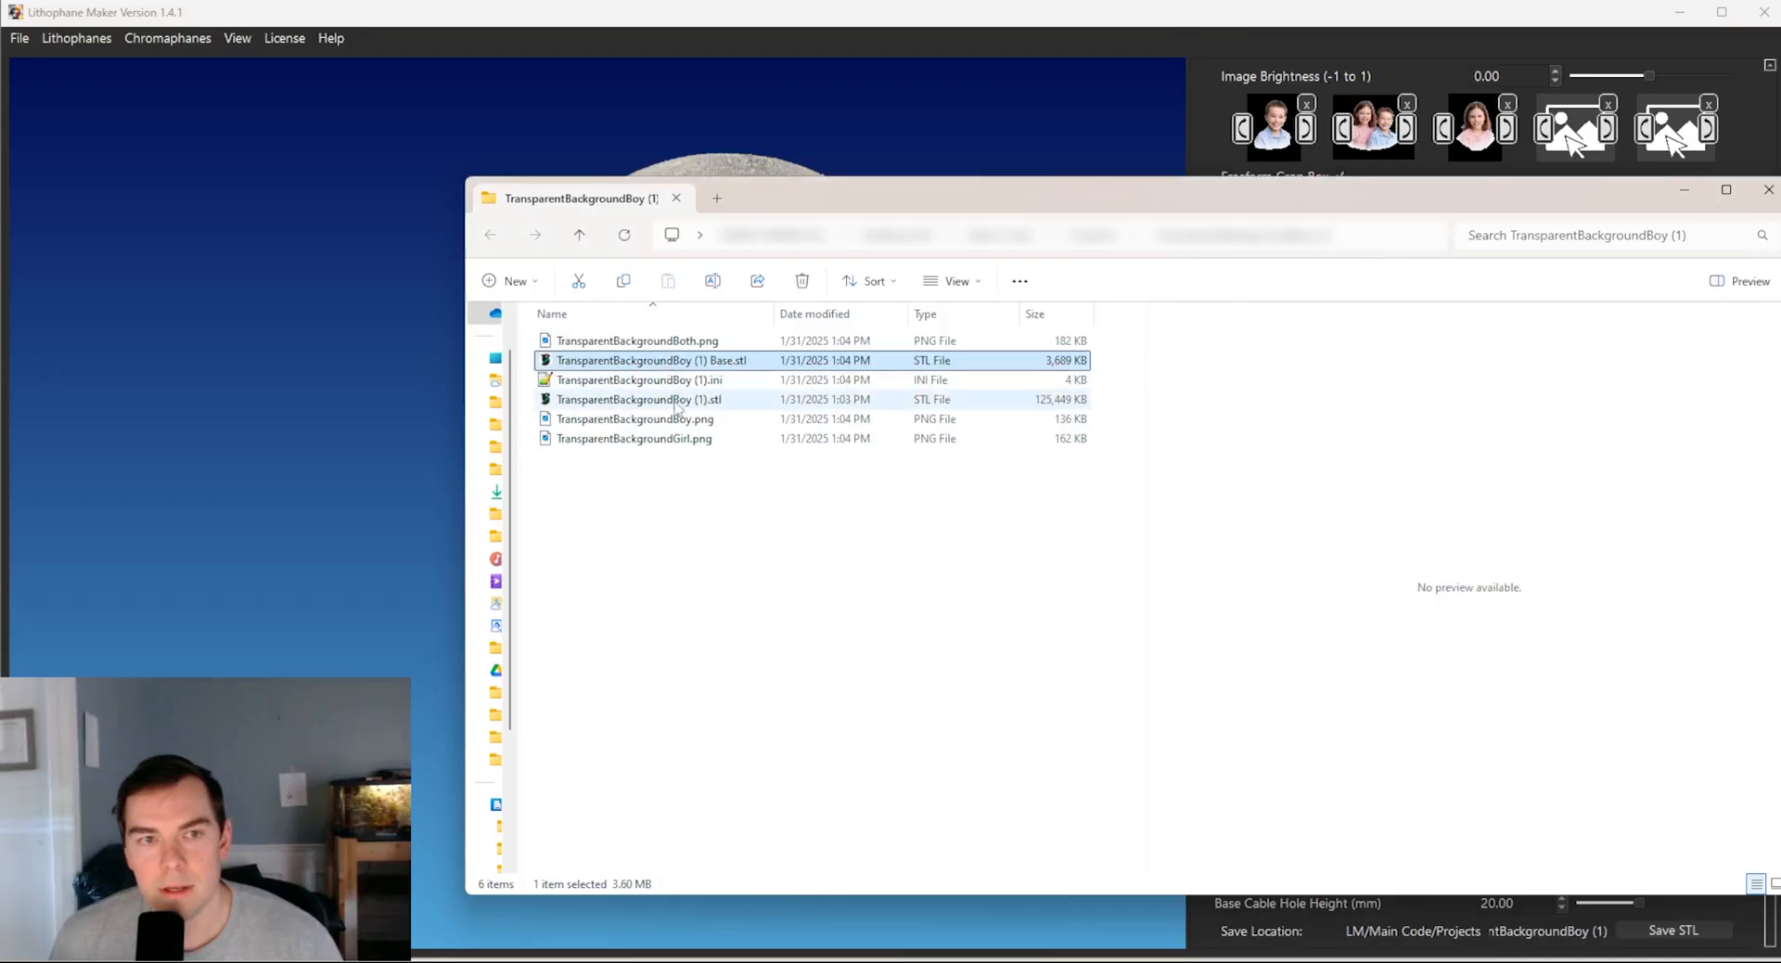
ctrl+click(649, 399)
click(640, 362)
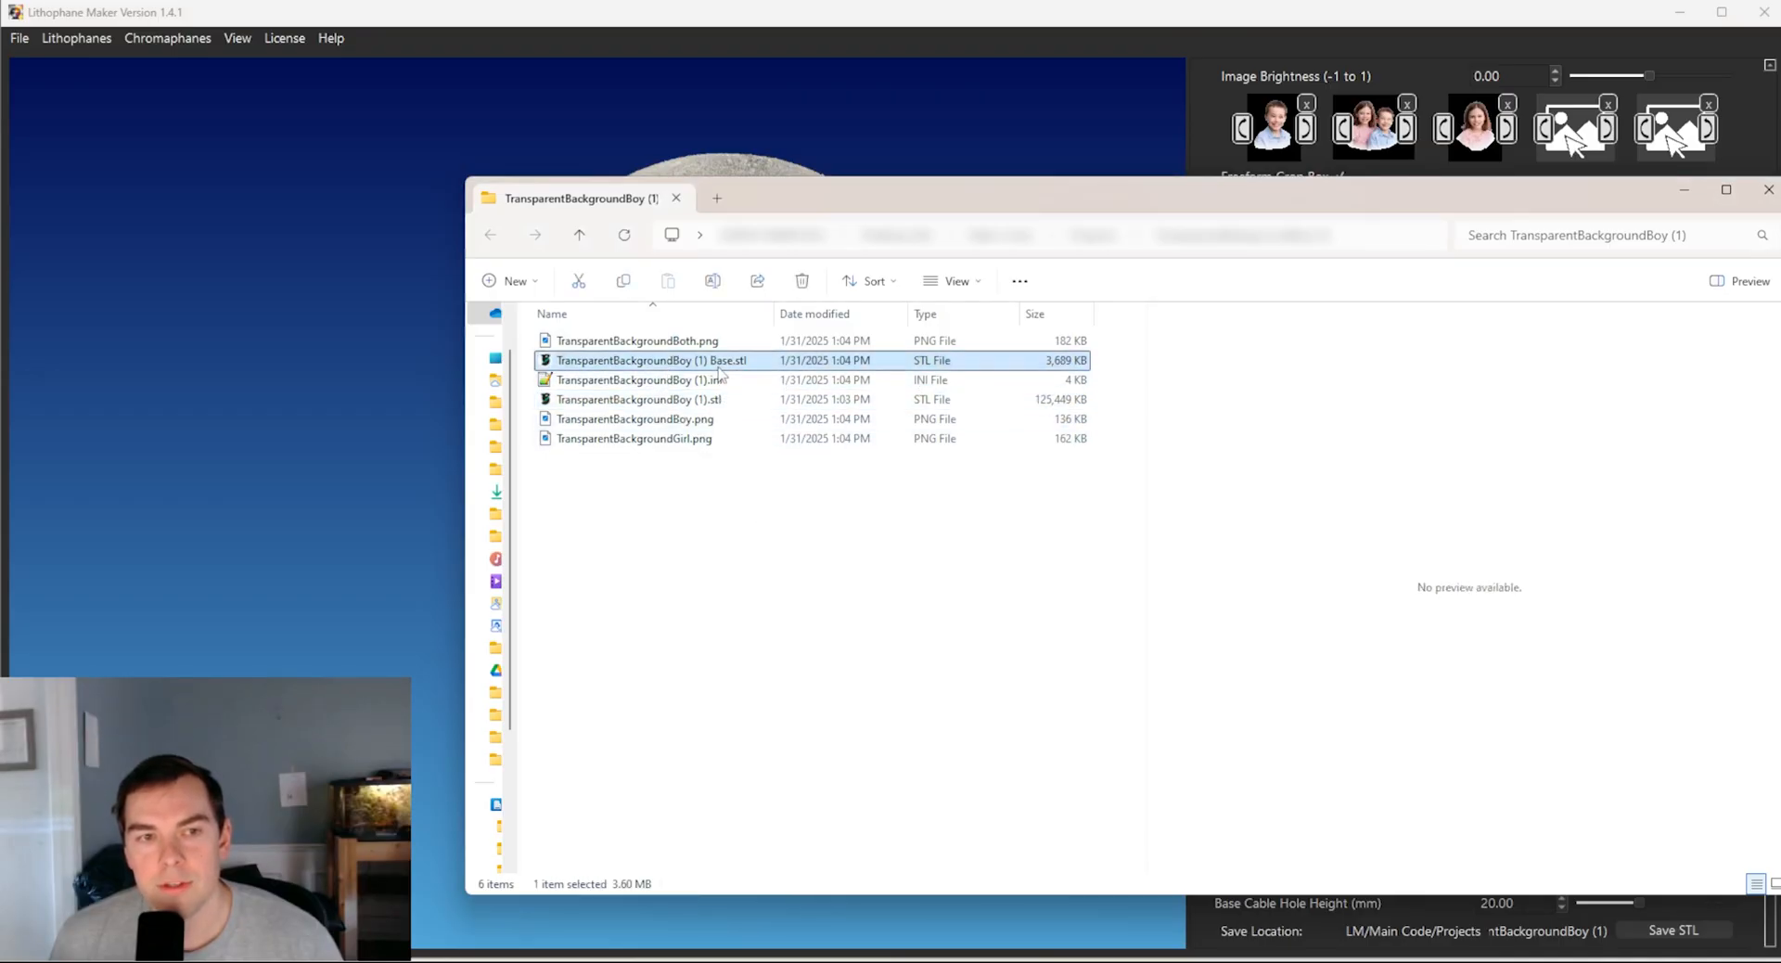
- Place the folder window beside the model, match the sphere and base to their STL files, and return to the model view
drag(944, 204, 1417, 197)
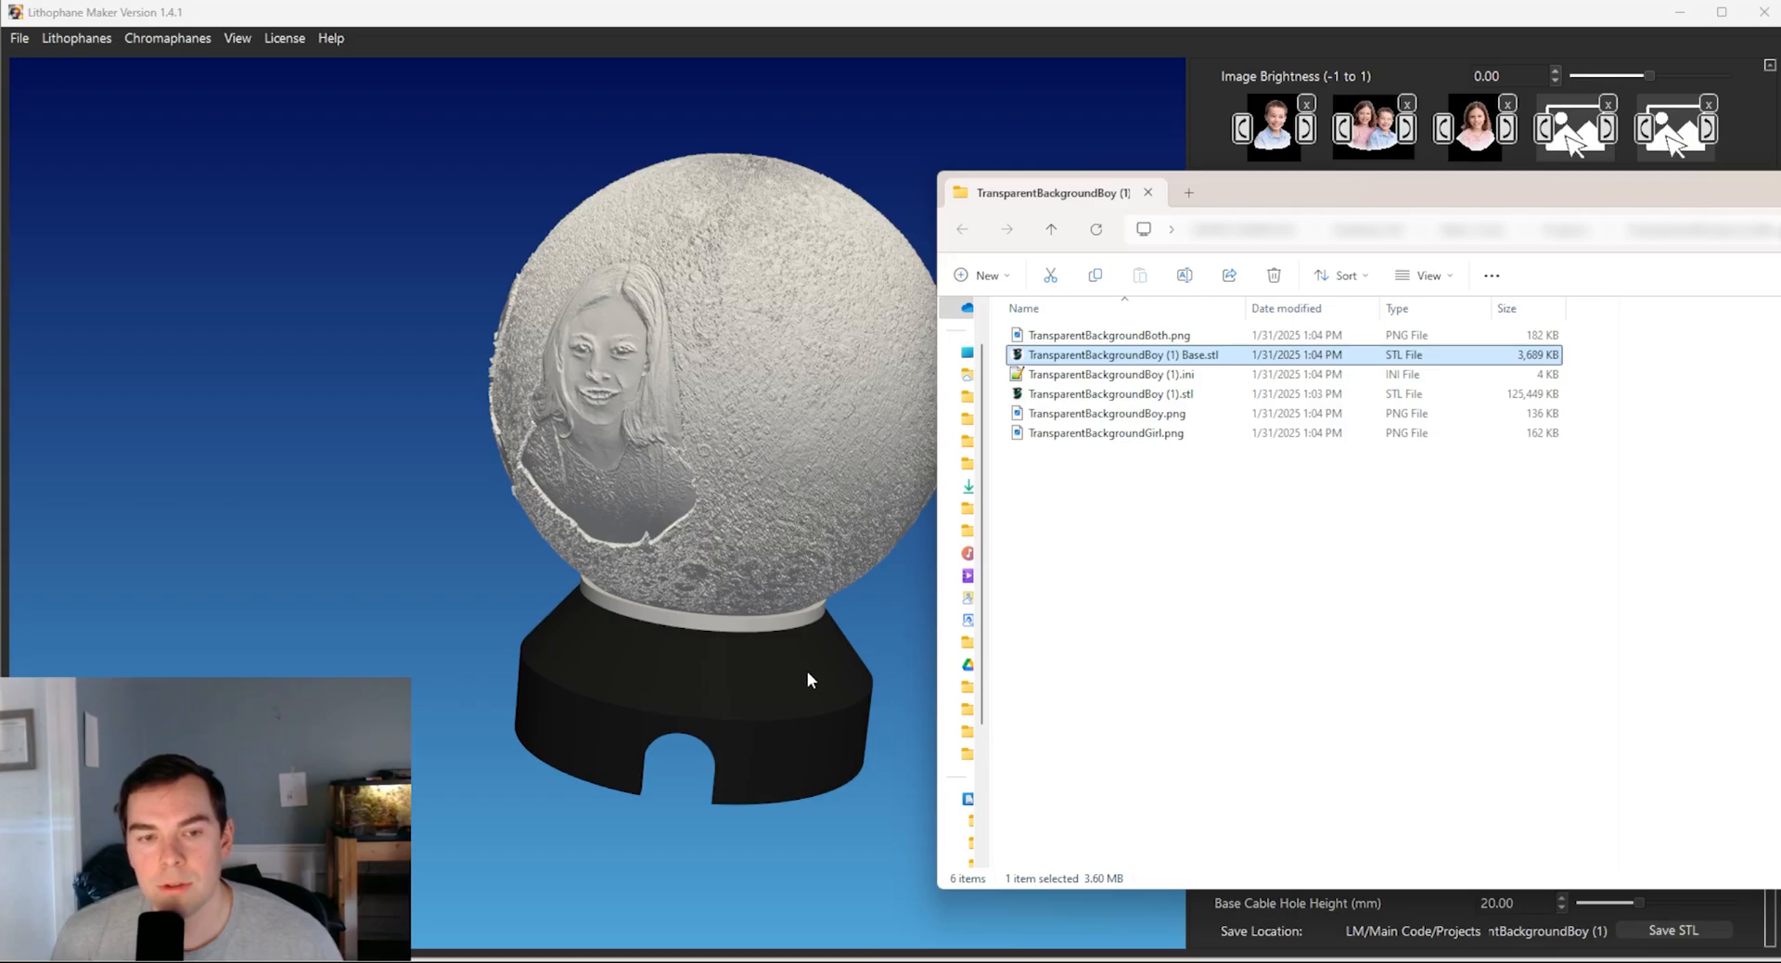
click(1151, 395)
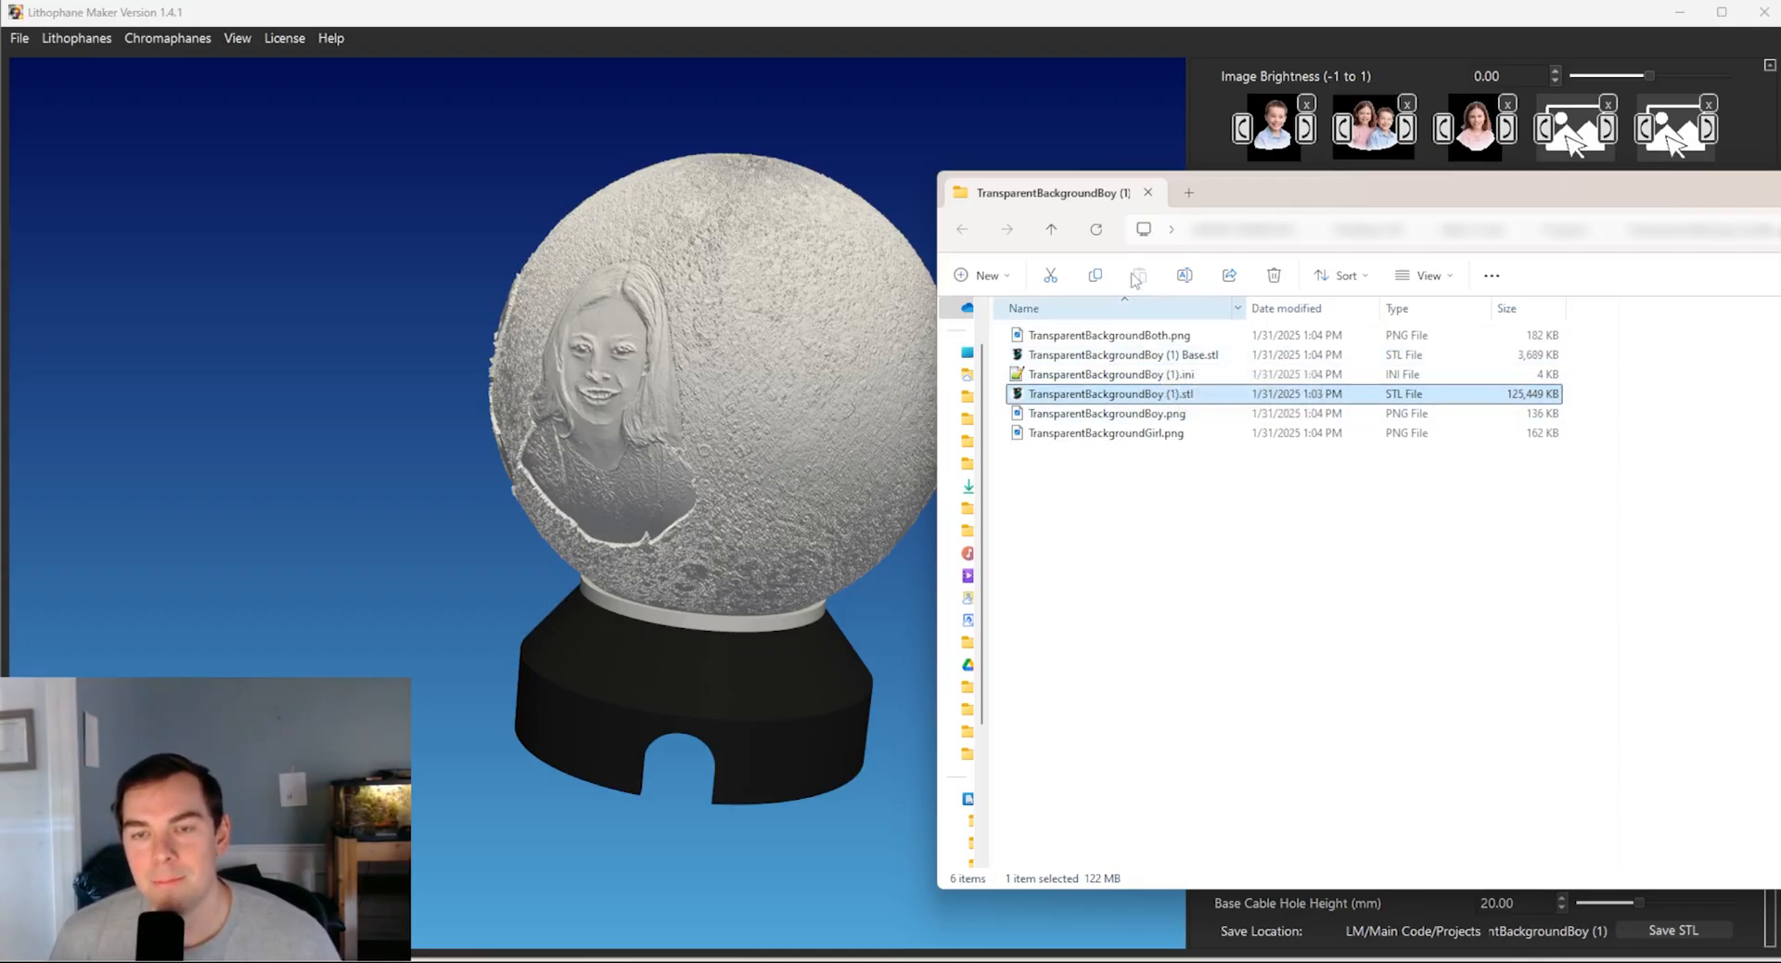
click(1169, 354)
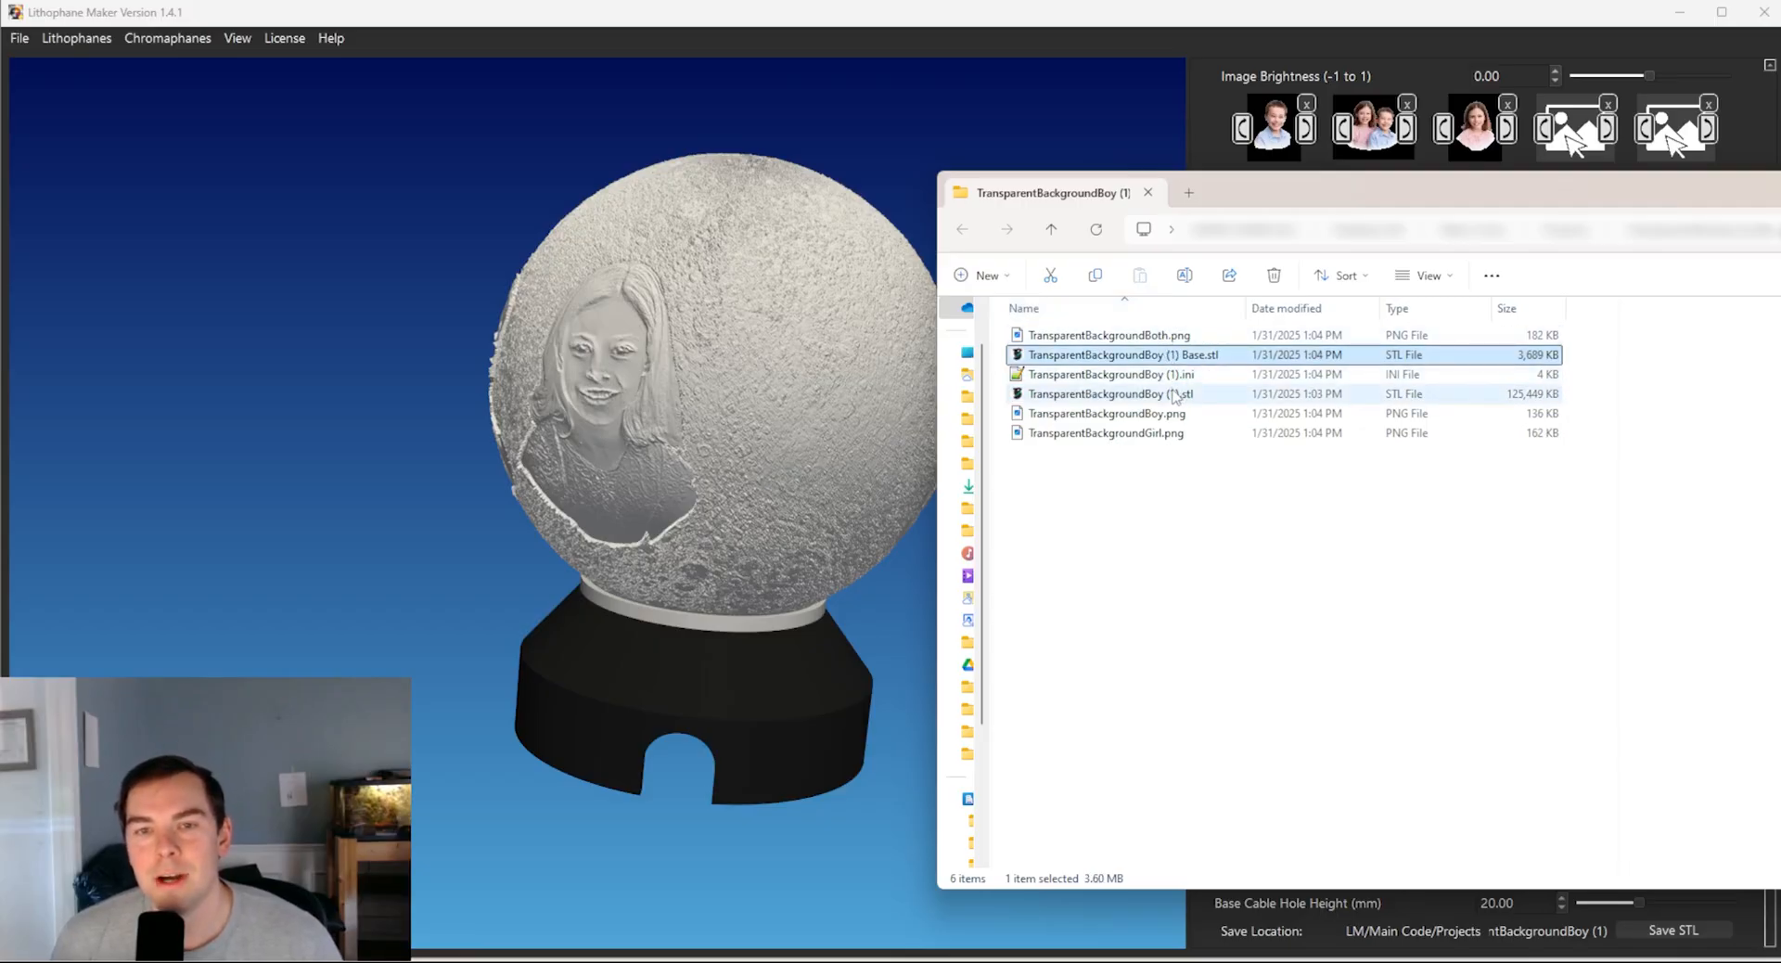
click(1175, 394)
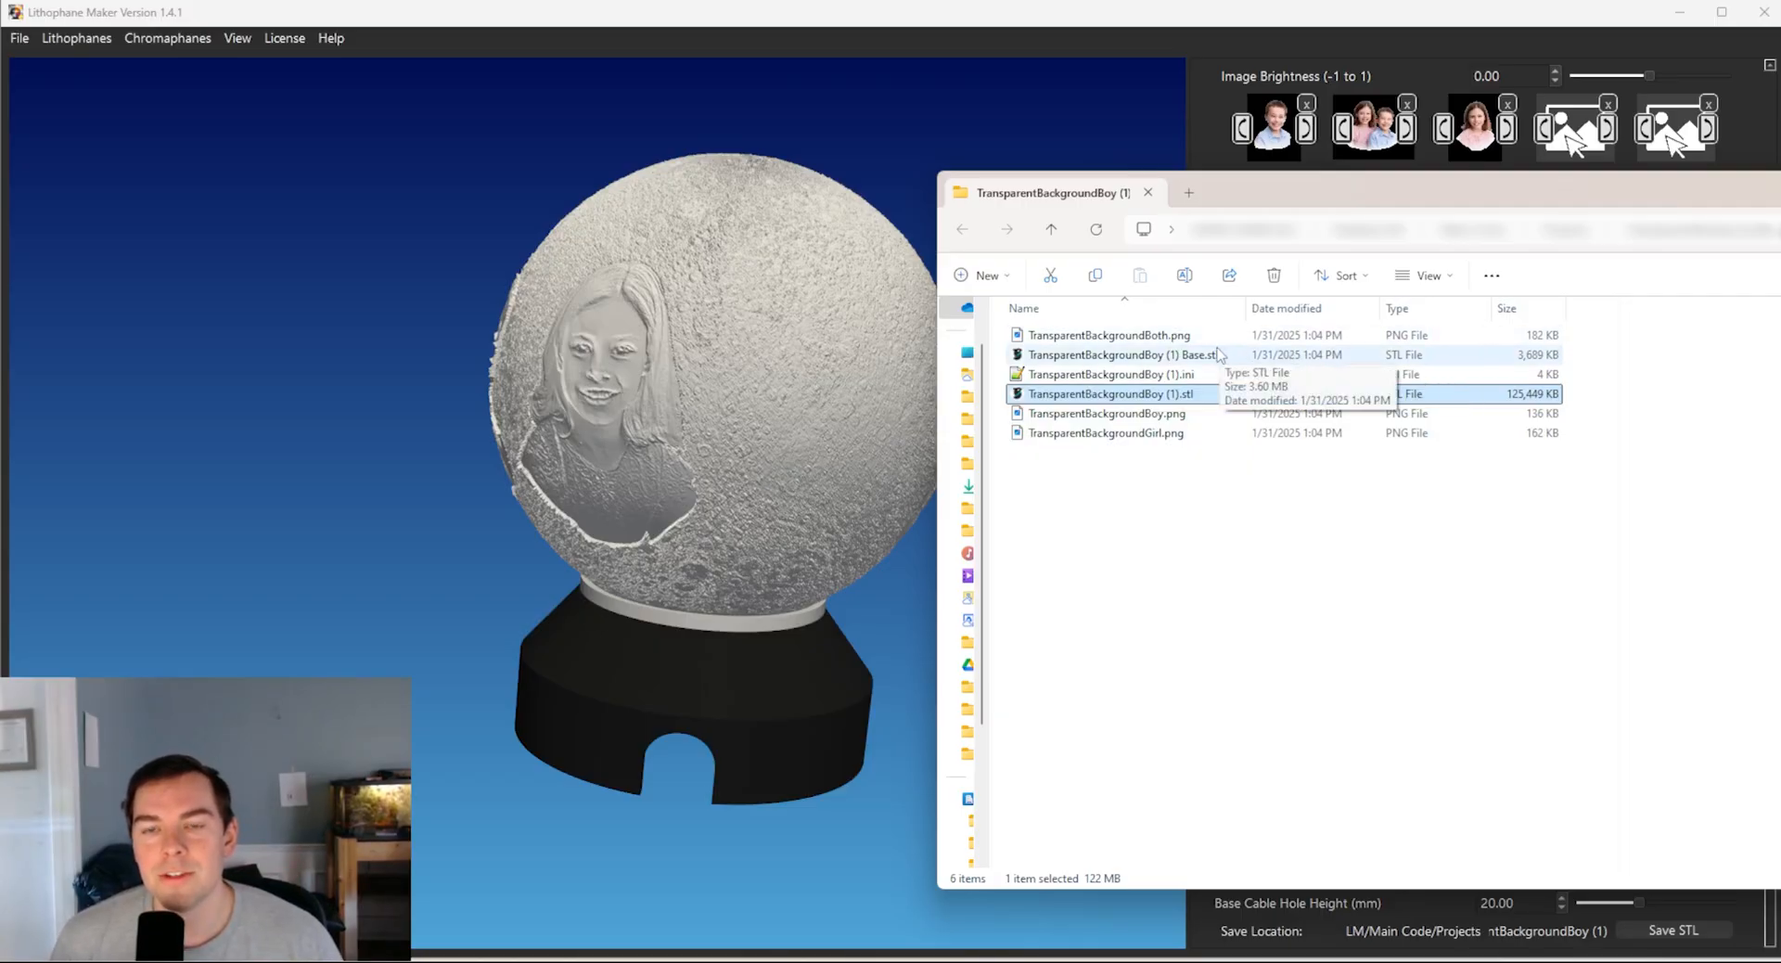
click(1221, 591)
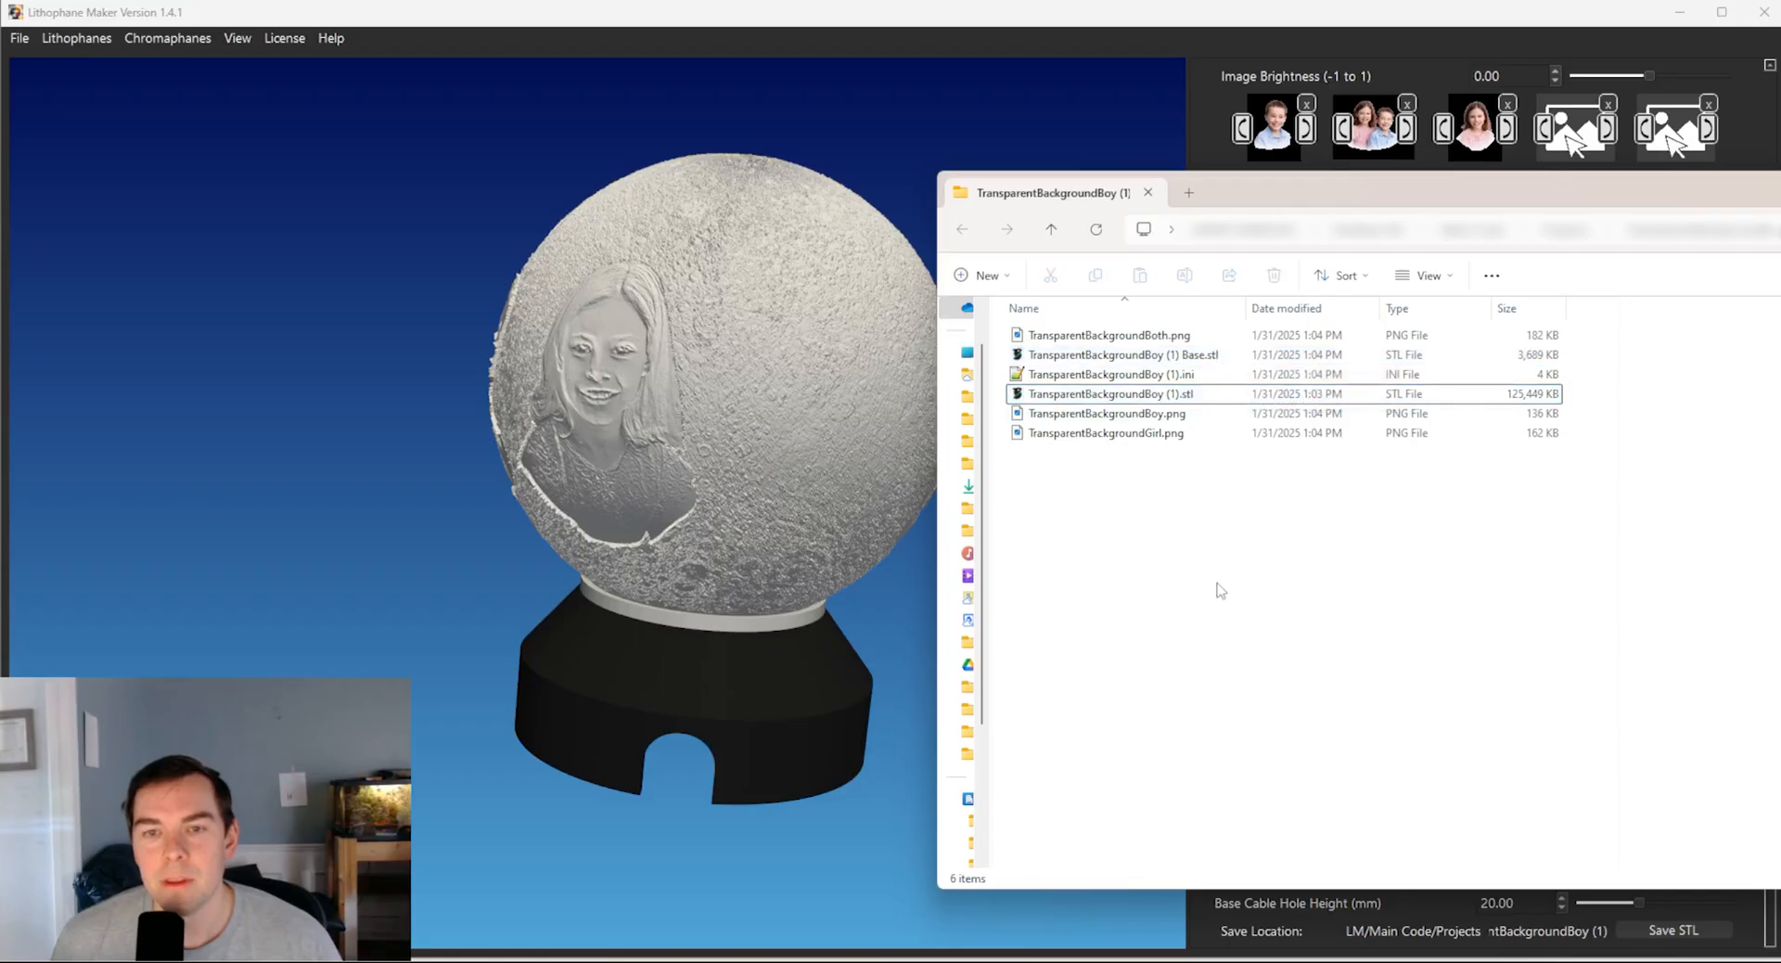
click(794, 413)
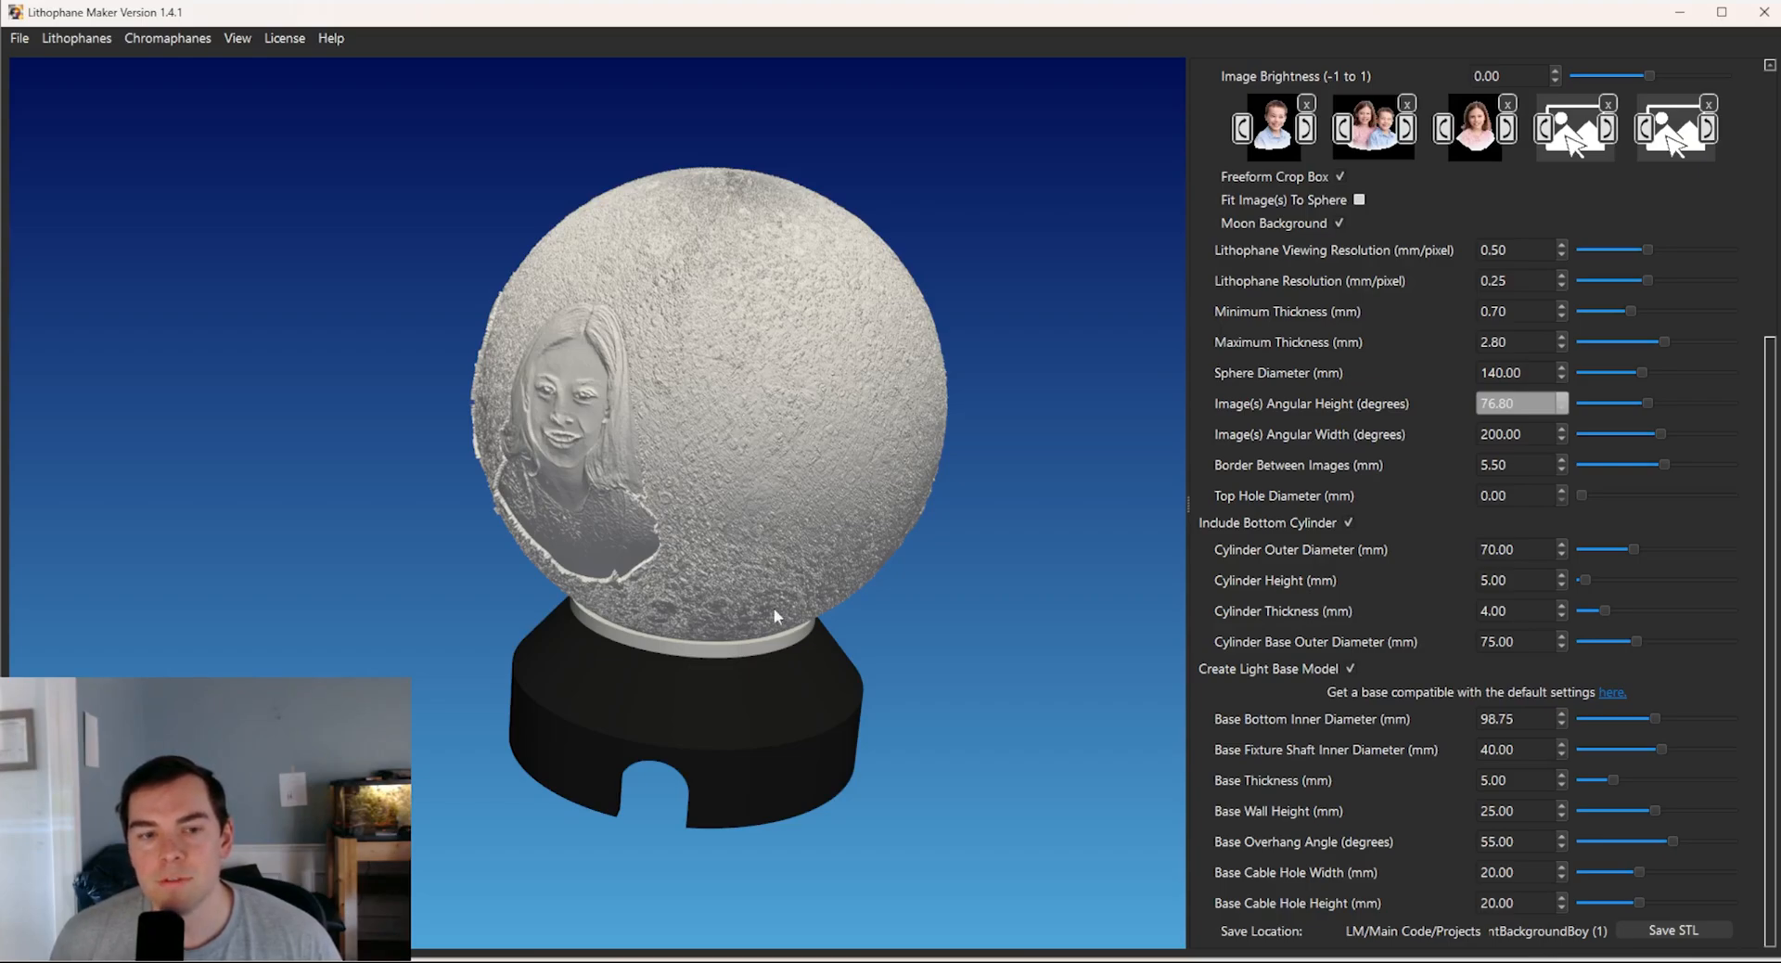
drag(774, 608, 826, 598)
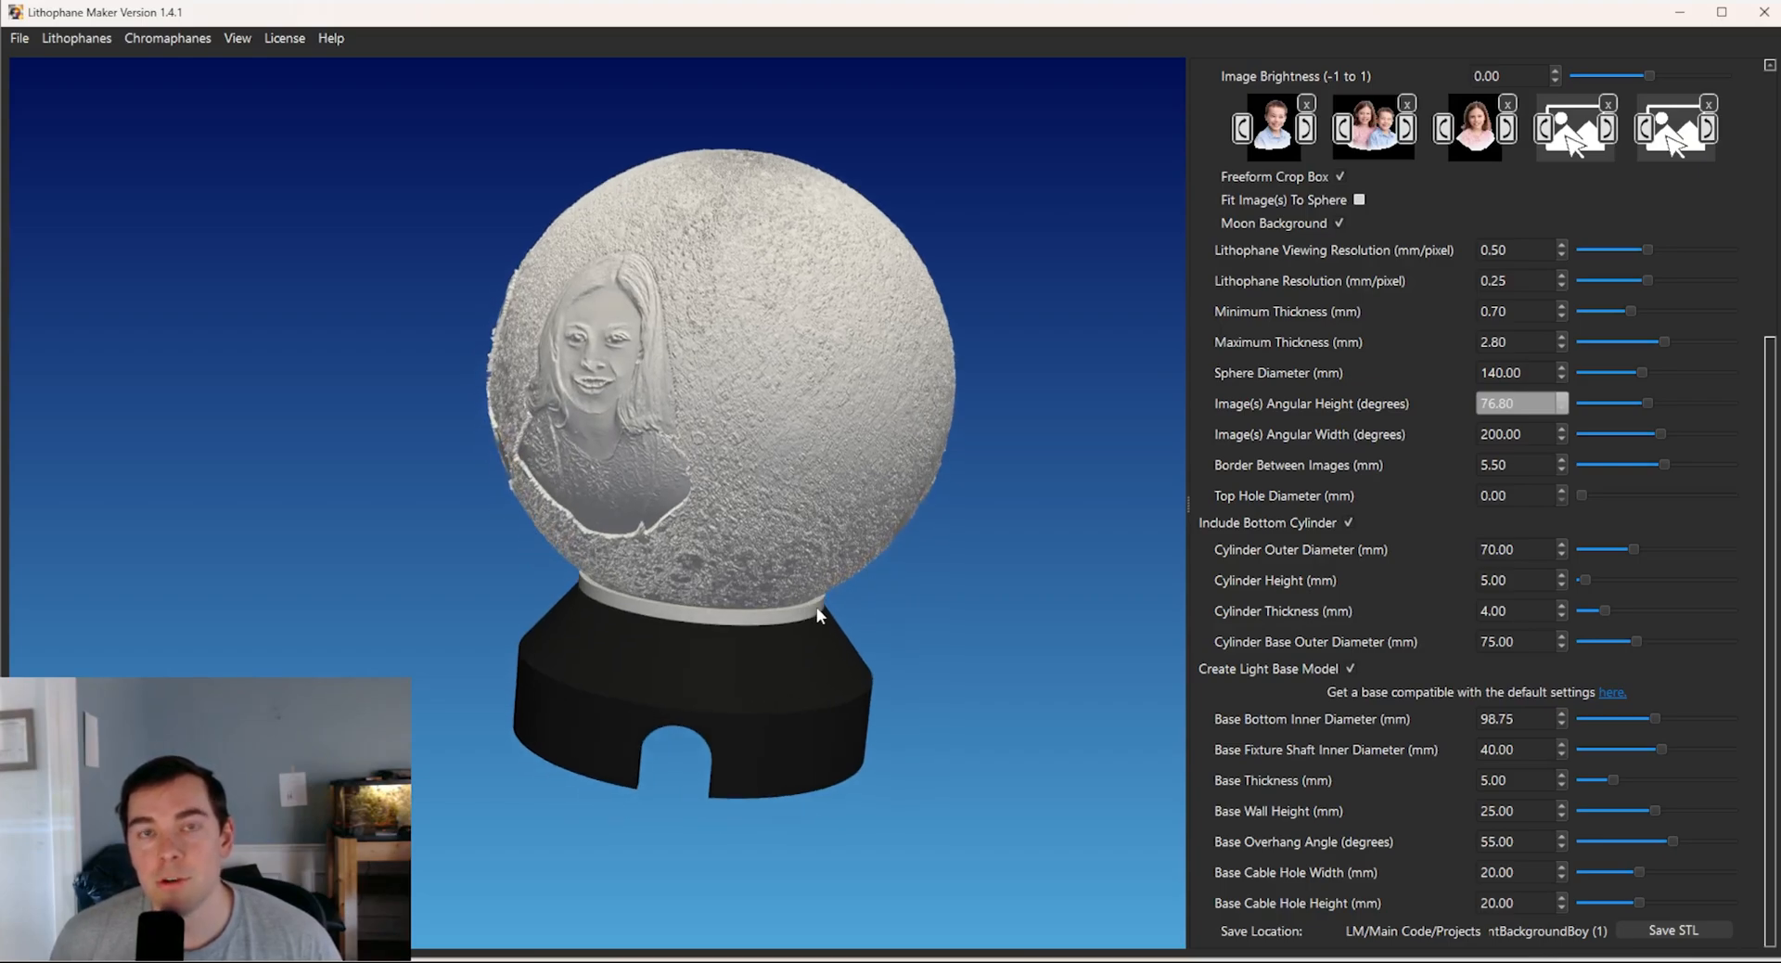